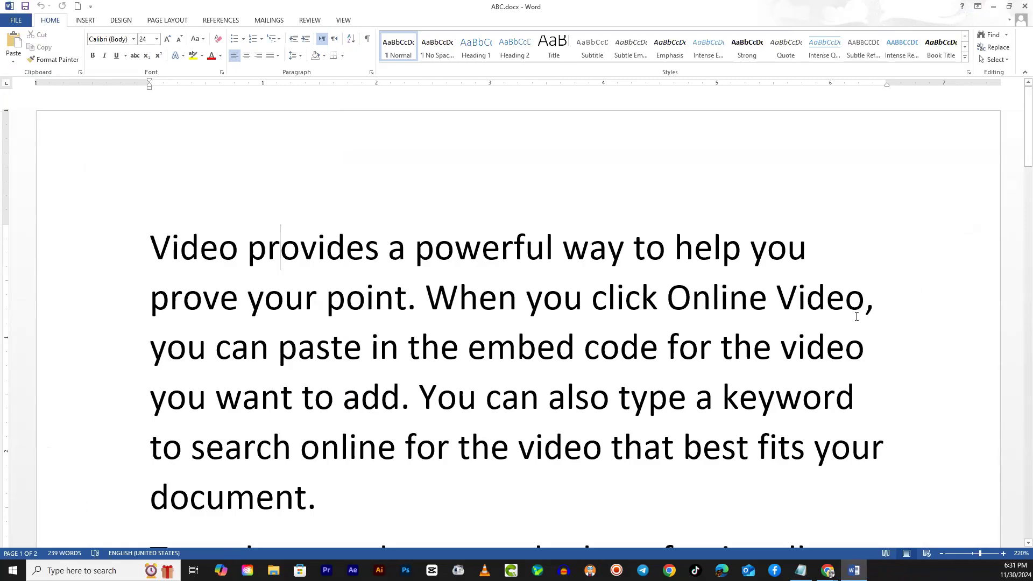
# - Open the Borders and Shading settings and look through the paragraph border, page border and shading options
pyautogui.scroll(-3, 291, 263)
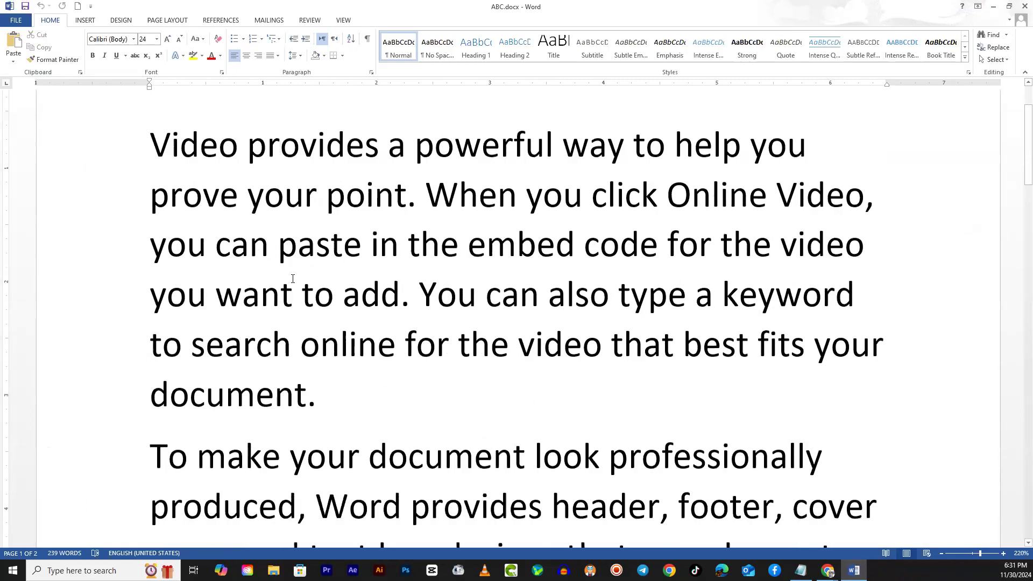
pyautogui.scroll(3, 293, 277)
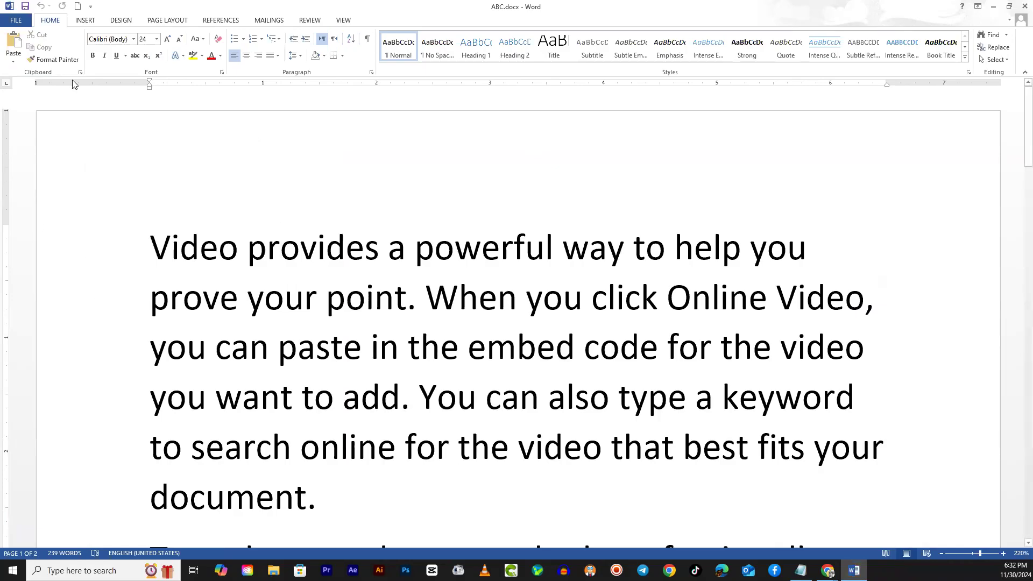
pyautogui.click(122, 20)
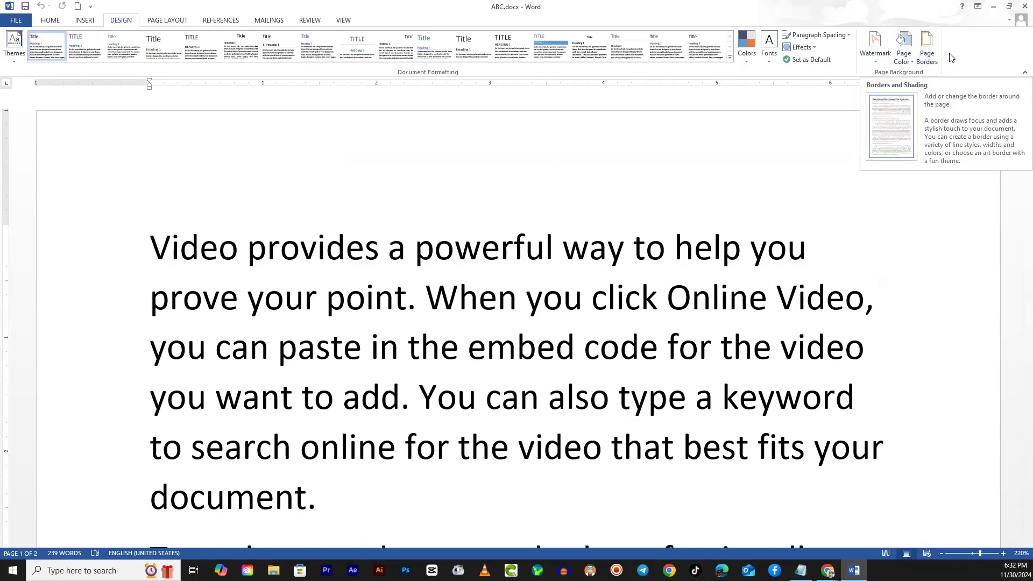
pyautogui.click(926, 46)
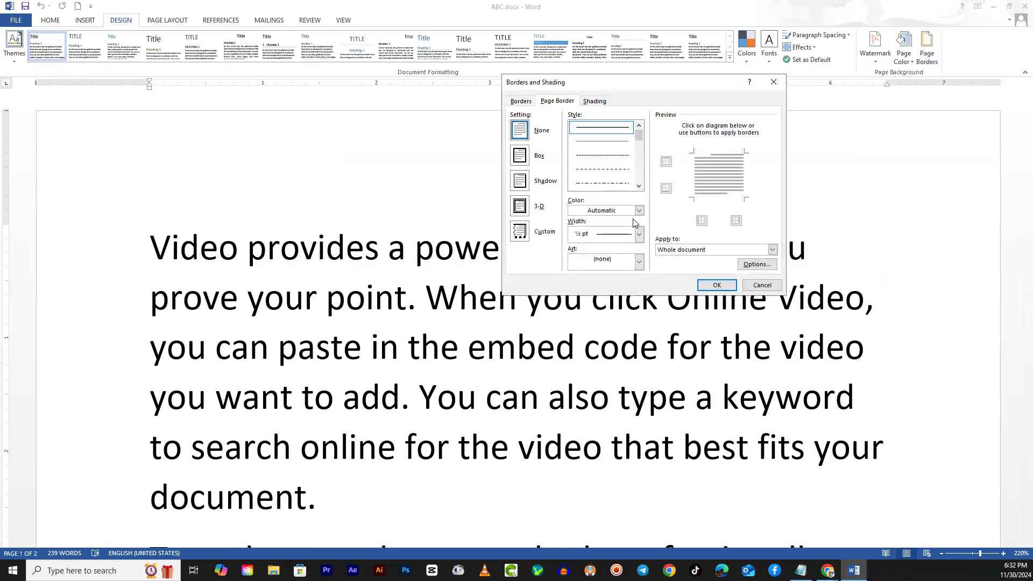
pyautogui.click(595, 102)
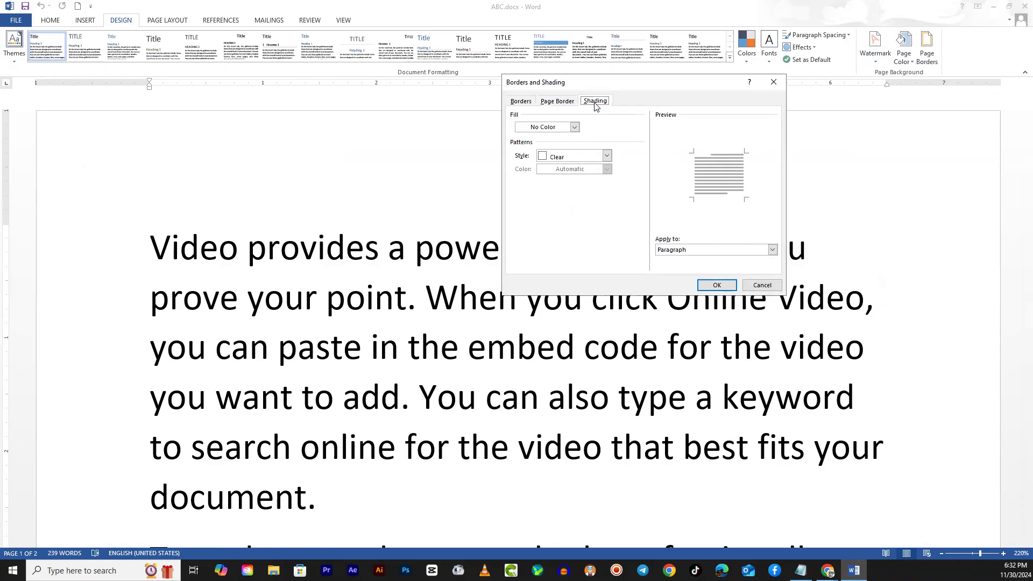
pyautogui.click(556, 104)
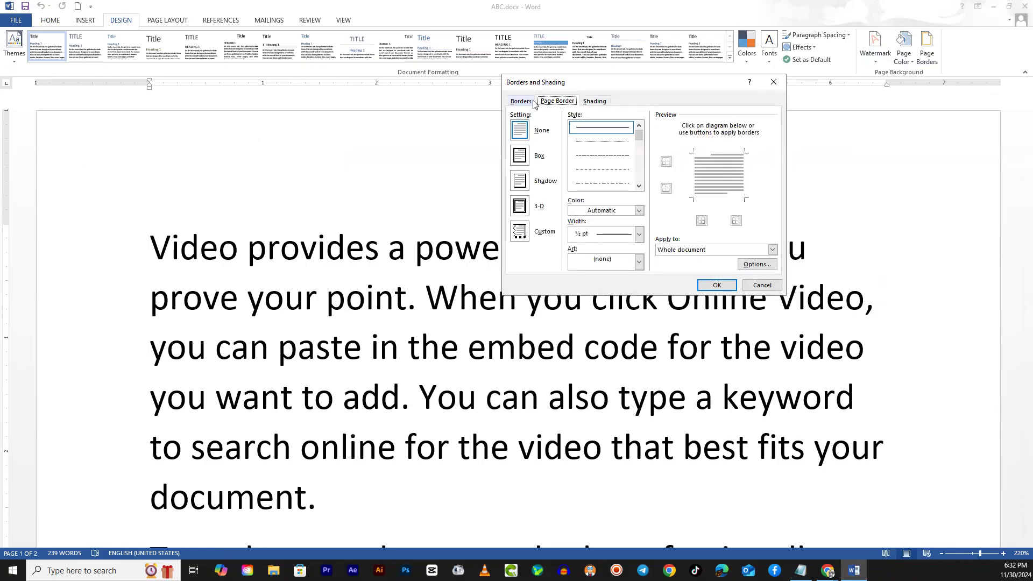
pyautogui.click(529, 103)
pyautogui.click(551, 103)
pyautogui.click(596, 106)
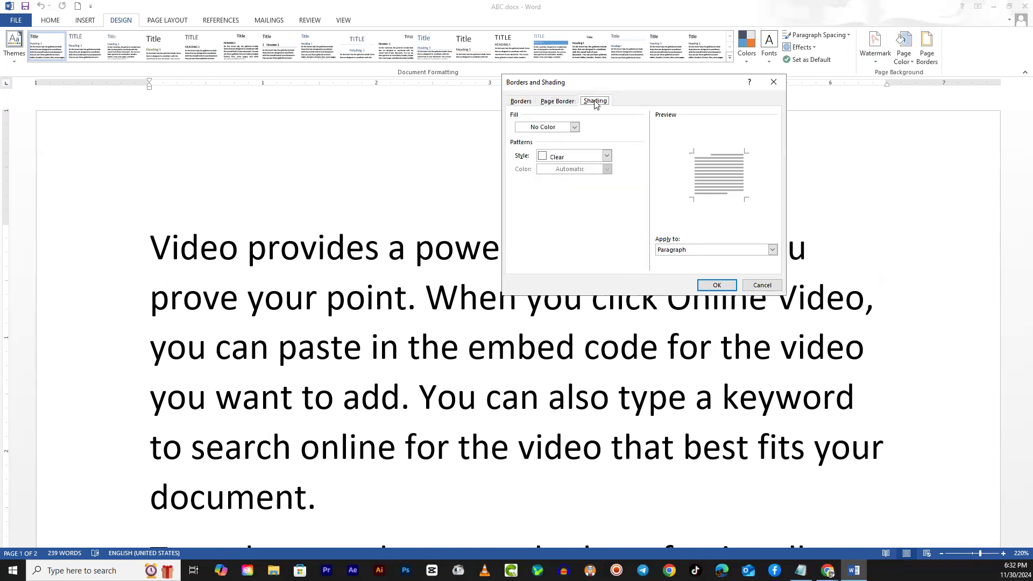
pyautogui.click(561, 103)
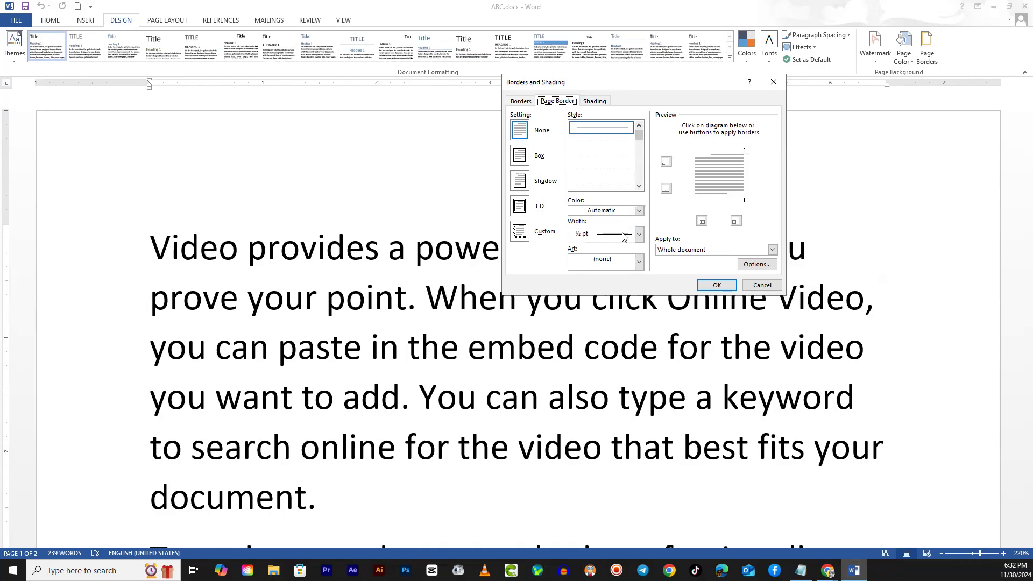
# - Browse the art designs available for the page border
pyautogui.click(640, 263)
pyautogui.moveTo(639, 289); pyautogui.dragTo(661, 223)
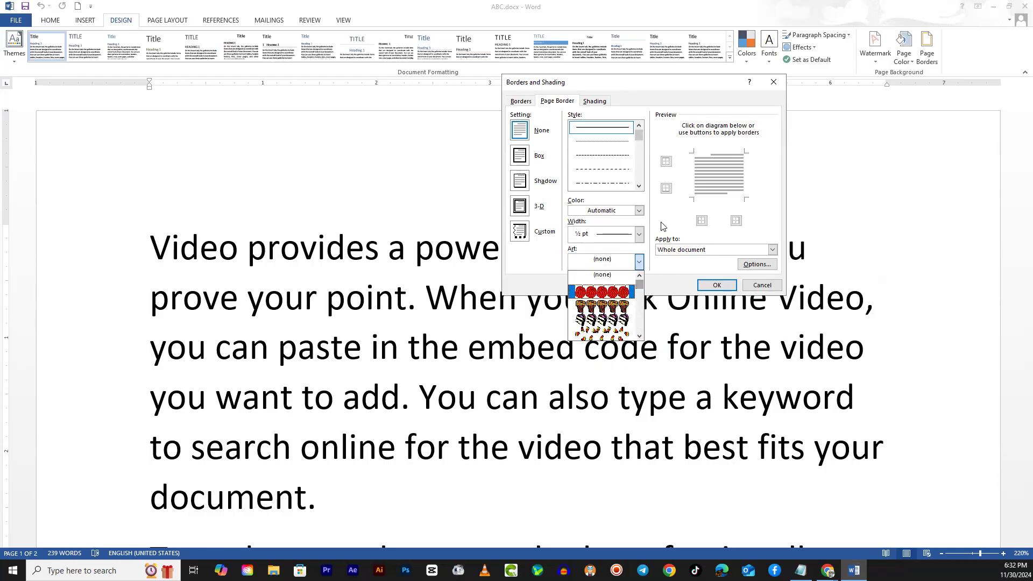
pyautogui.click(662, 223)
pyautogui.click(340, 262)
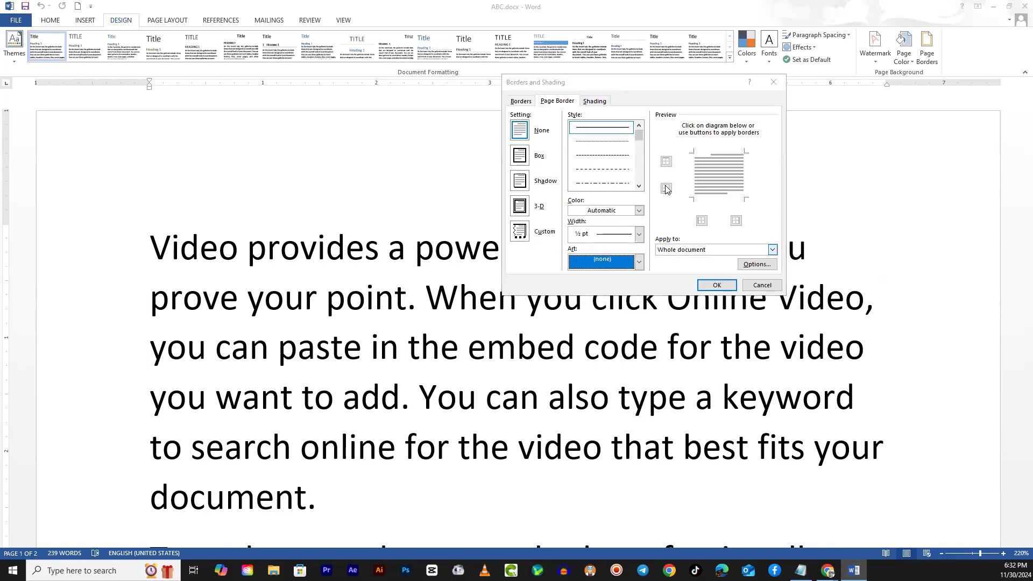
# - Shade the first paragraph with a light blue theme colour fill
pyautogui.click(602, 105)
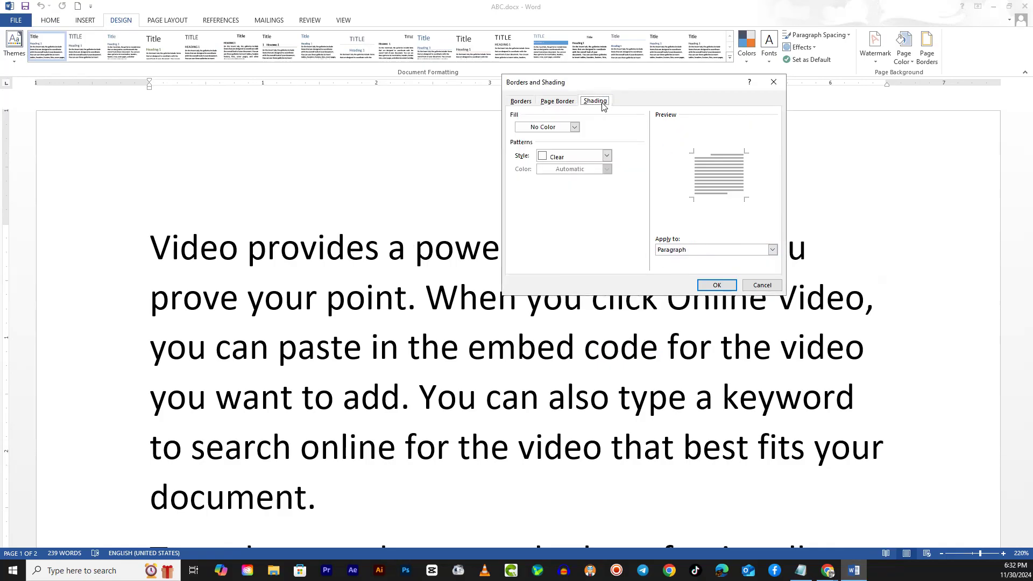
pyautogui.click(575, 127)
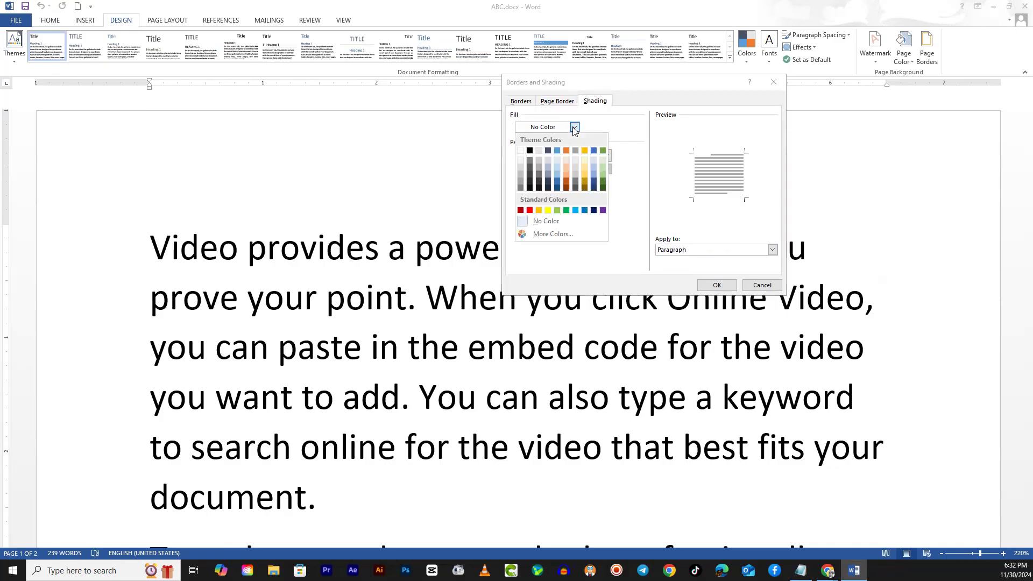
pyautogui.click(557, 164)
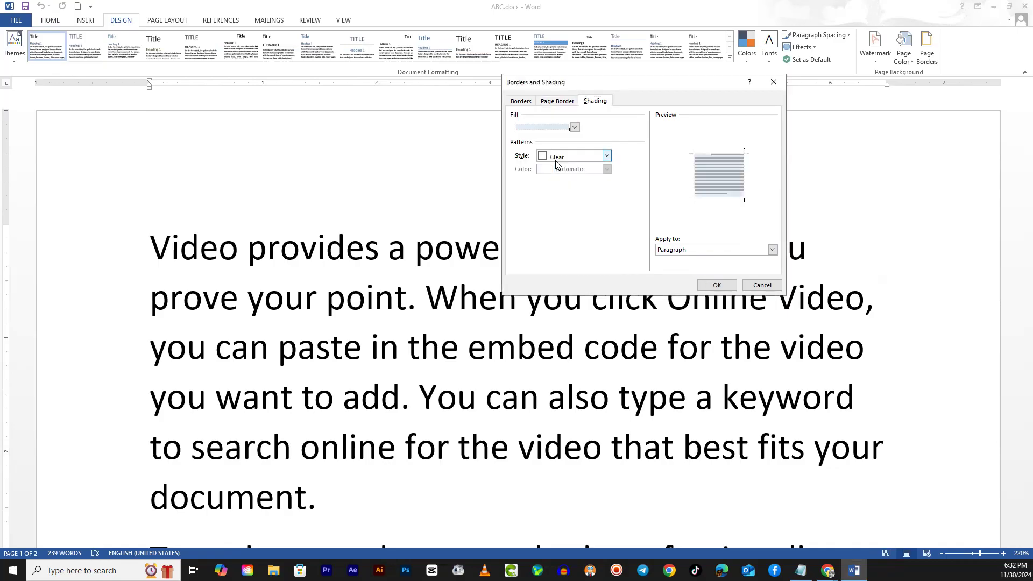
pyautogui.click(718, 286)
pyautogui.scroll(-2, 520, 301)
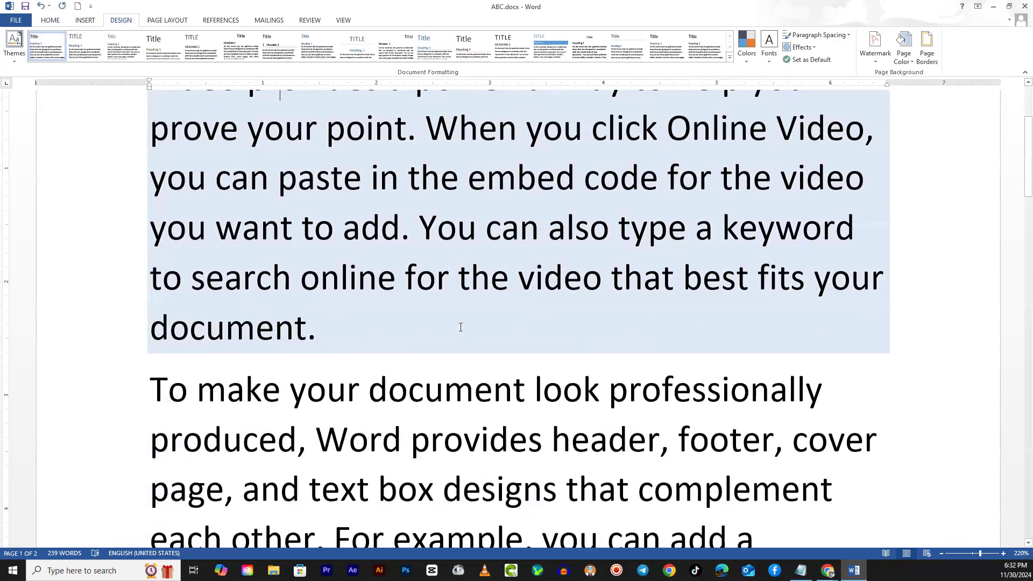
pyautogui.scroll(2, 461, 327)
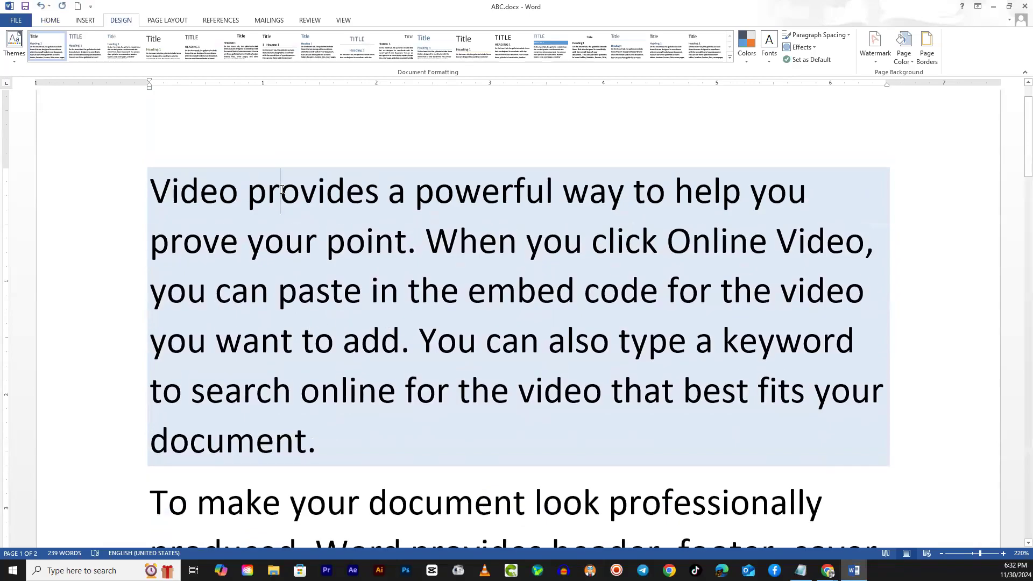
pyautogui.click(310, 439)
pyautogui.click(286, 194)
# - Shade the second paragraph, starting "To make your document look professionally produced", with a dark orange theme colour fill
pyautogui.scroll(-3, 381, 297)
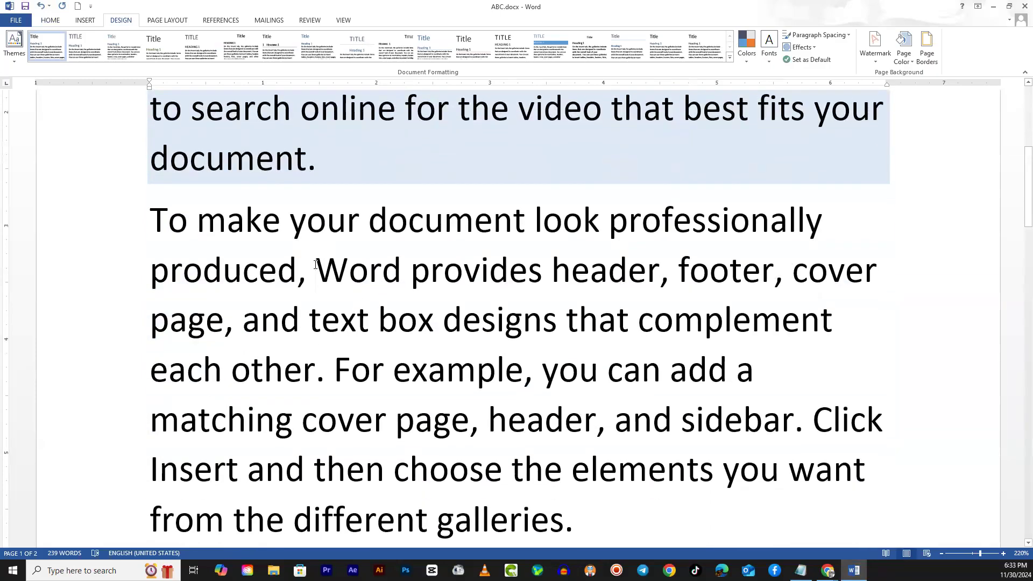
pyautogui.click(923, 64)
pyautogui.click(595, 101)
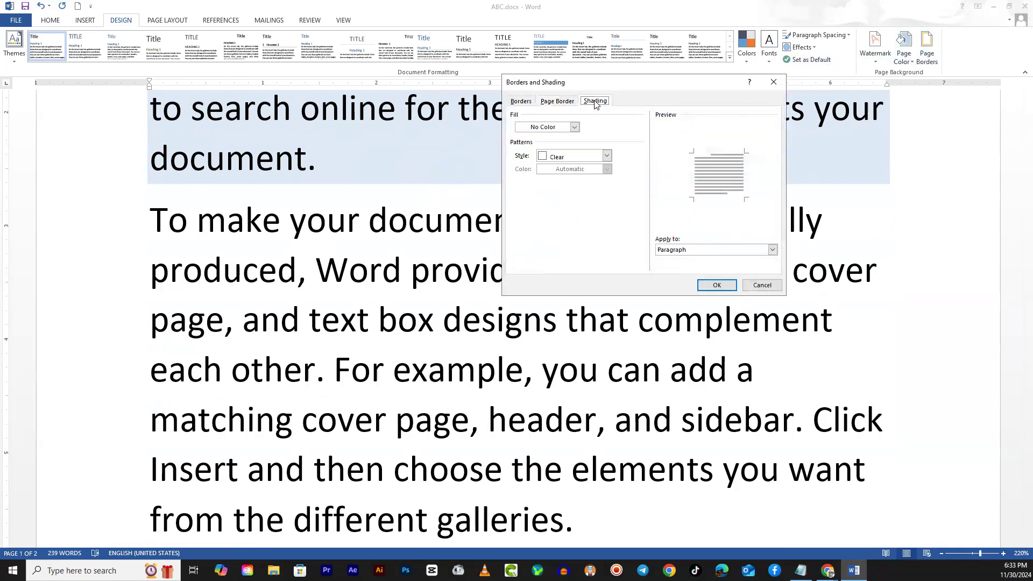
pyautogui.click(575, 128)
pyautogui.click(575, 127)
pyautogui.click(575, 128)
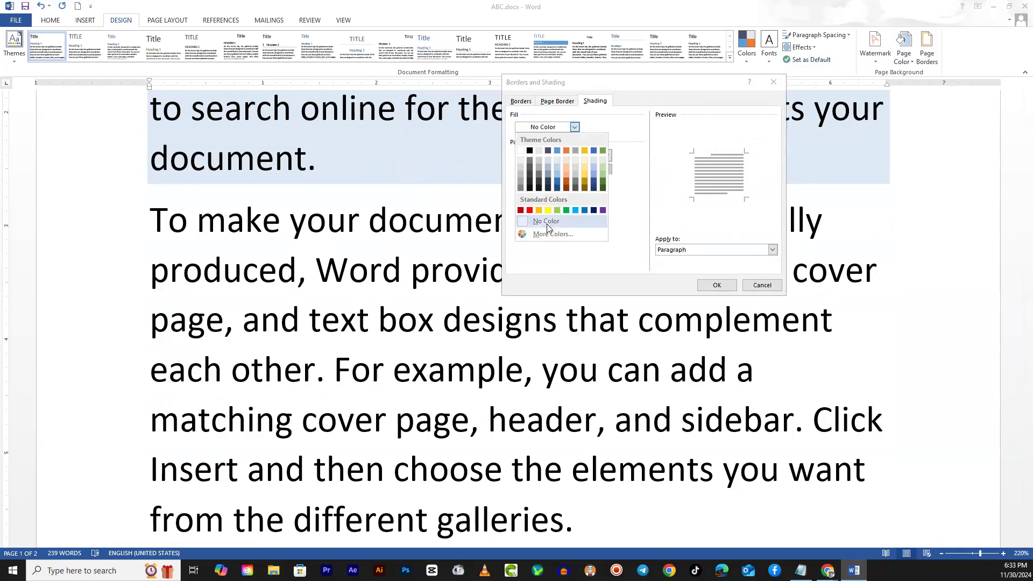
pyautogui.click(566, 182)
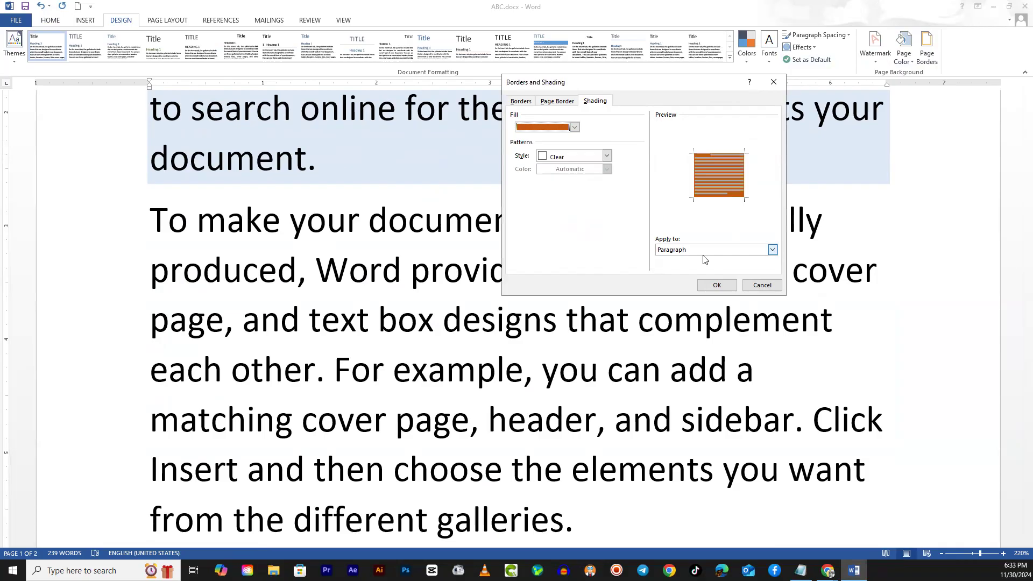
pyautogui.click(716, 285)
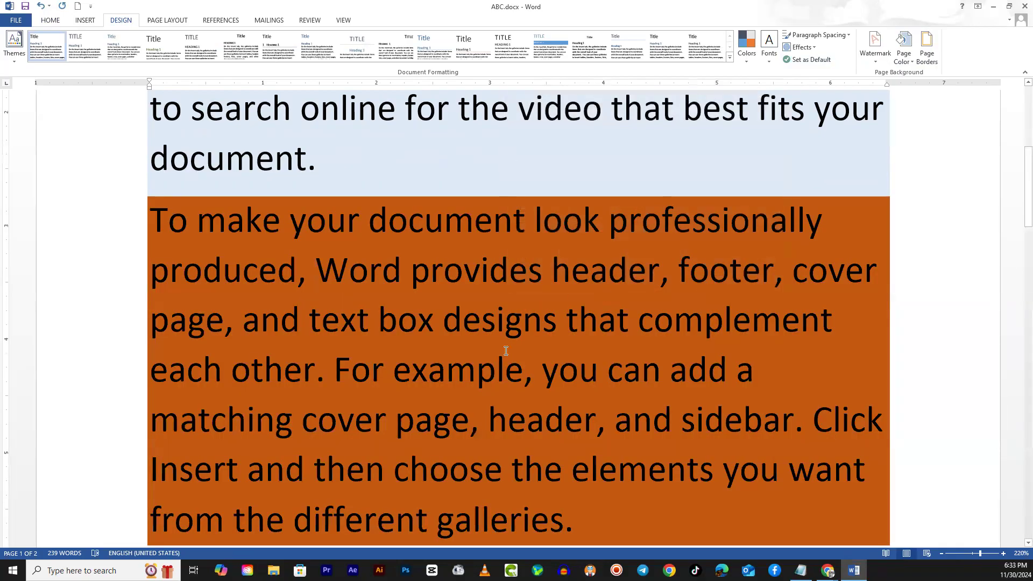
pyautogui.click(316, 264)
pyautogui.scroll(-3, 418, 307)
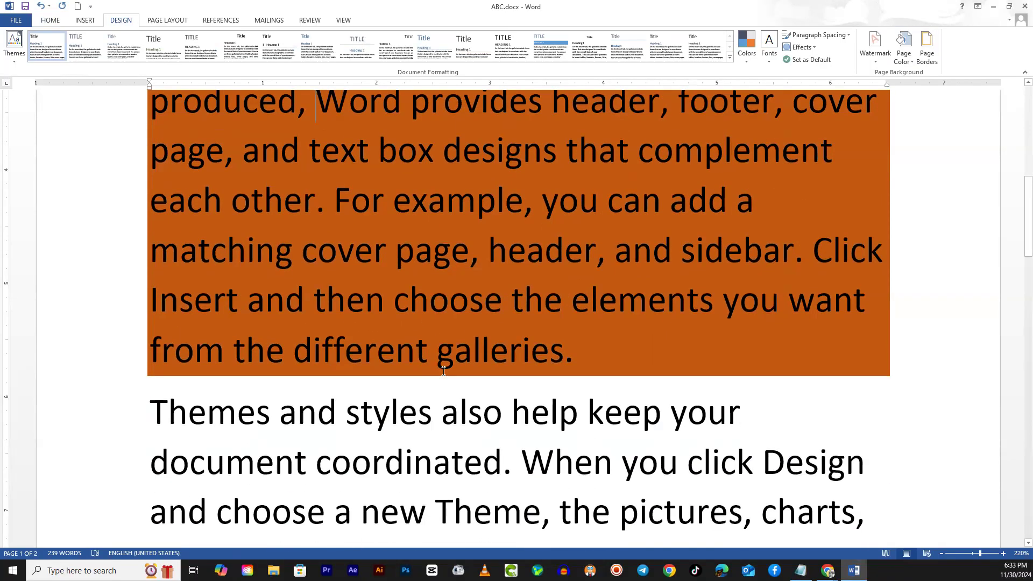
# - Open the first paragraph's shading settings and examine the fill colours and the Apply to options
pyautogui.scroll(7, 291, 296)
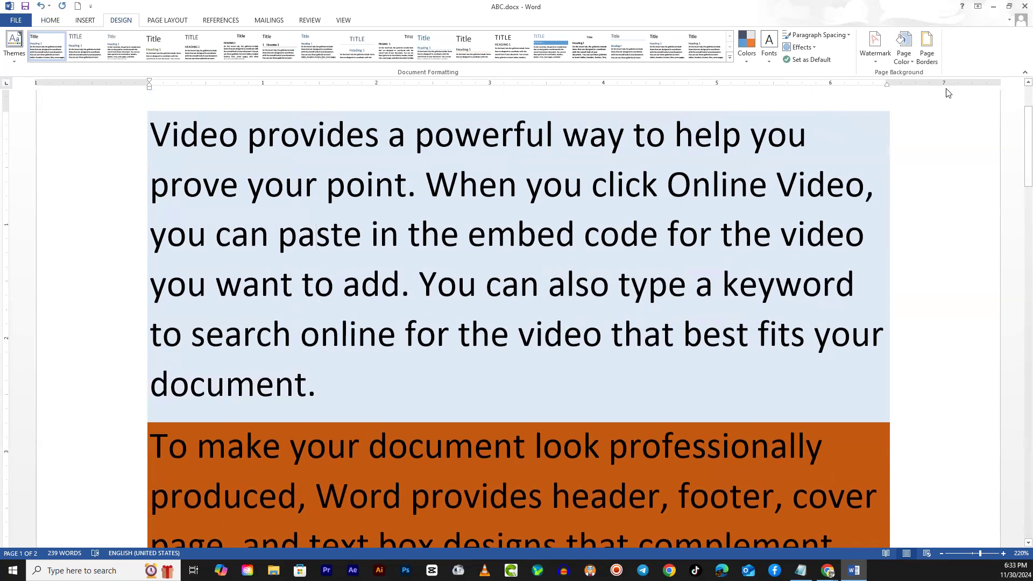
pyautogui.click(926, 48)
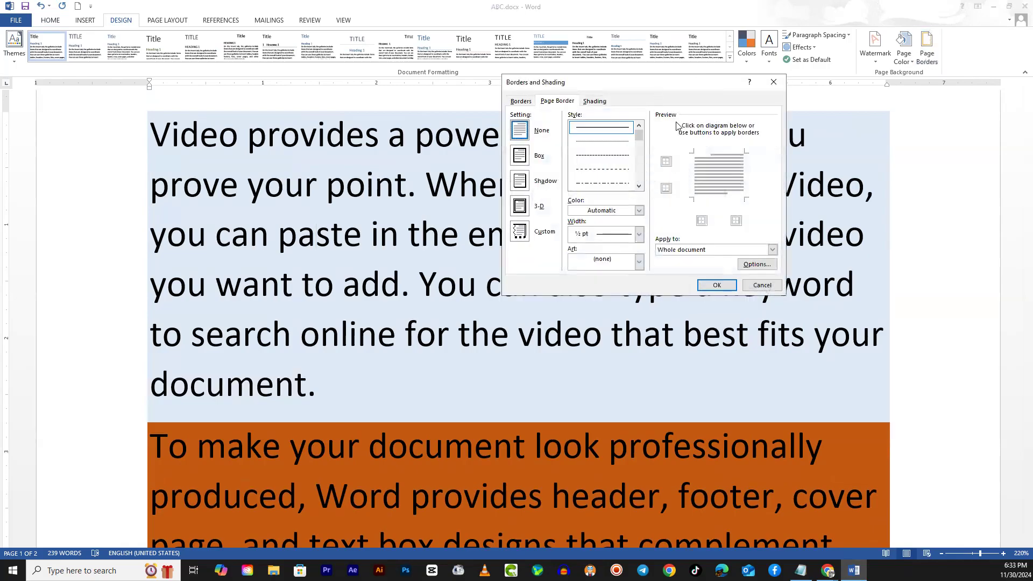
pyautogui.click(596, 101)
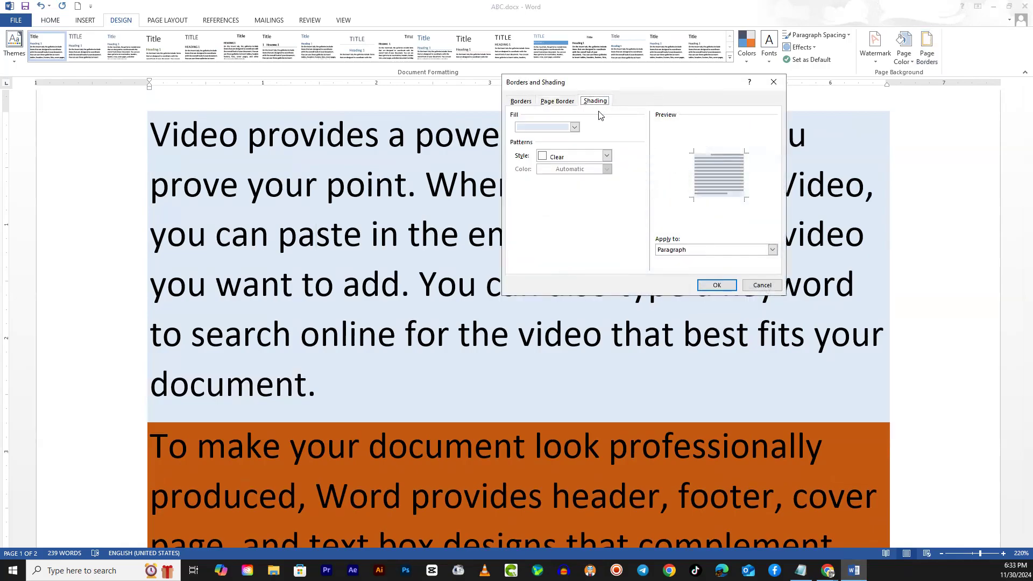
pyautogui.click(575, 128)
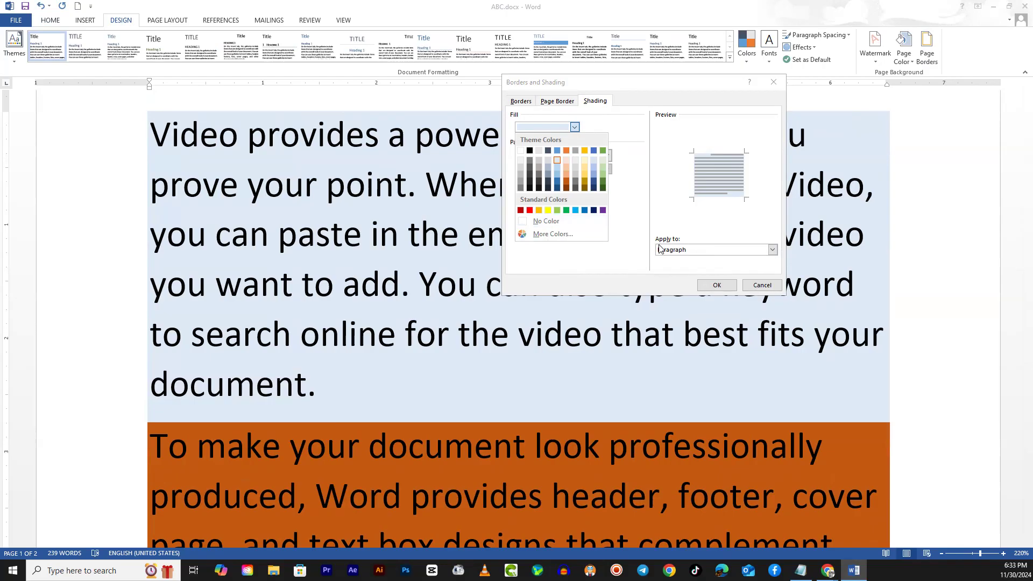
pyautogui.click(684, 251)
pyautogui.click(684, 251)
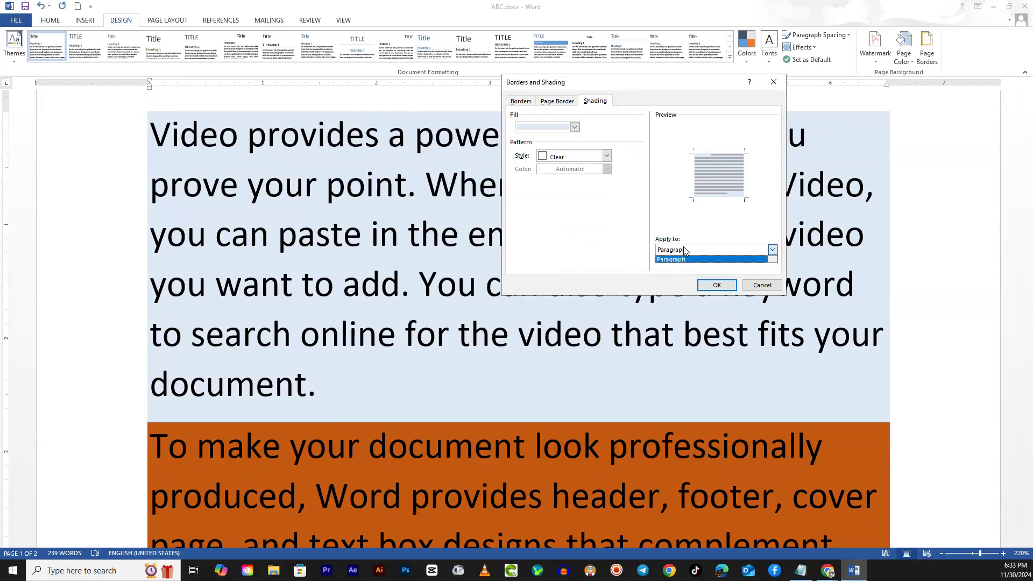
pyautogui.click(685, 248)
pyautogui.click(699, 248)
pyautogui.click(612, 222)
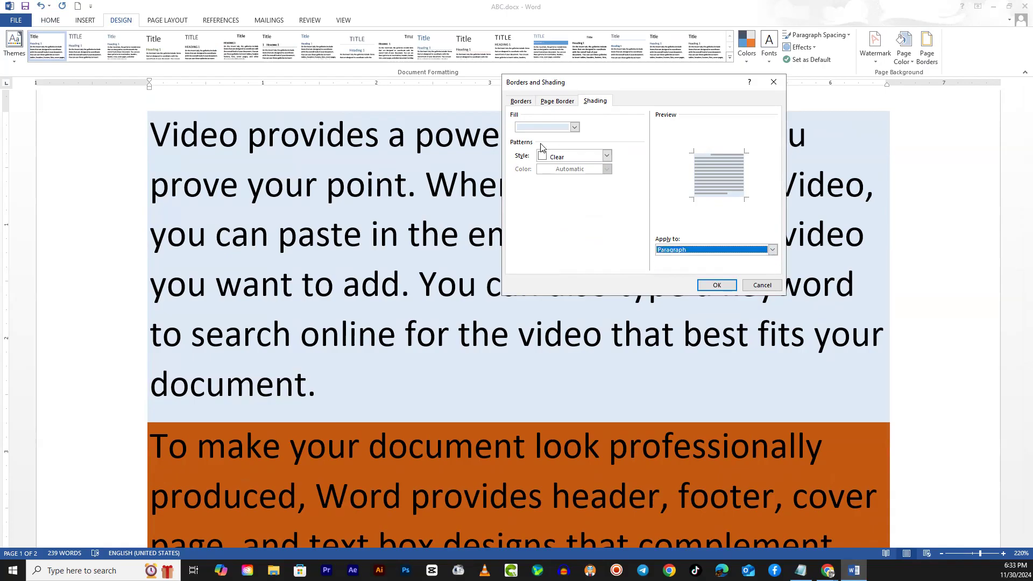
# - Add a Lt Up Diagonal pattern in standard red to the first paragraph's shading
pyautogui.click(607, 156)
pyautogui.scroll(-2, 604, 201)
pyautogui.scroll(-8, 604, 200)
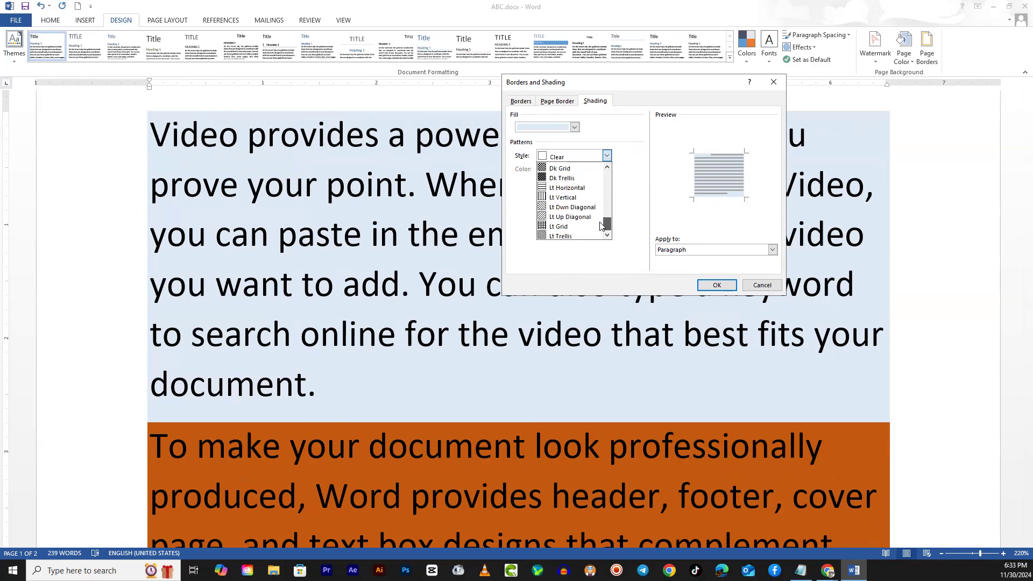
pyautogui.click(551, 217)
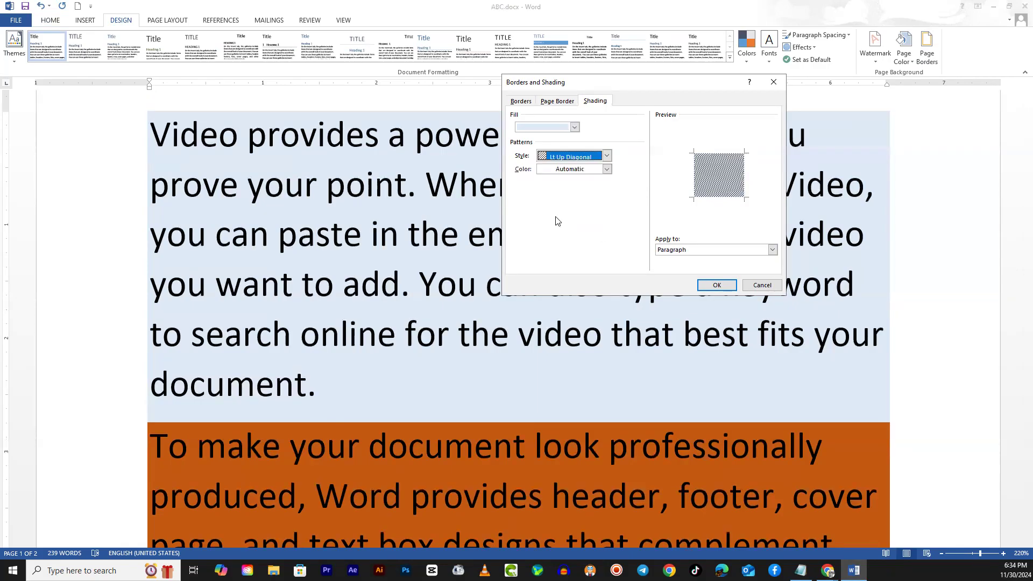
pyautogui.click(607, 170)
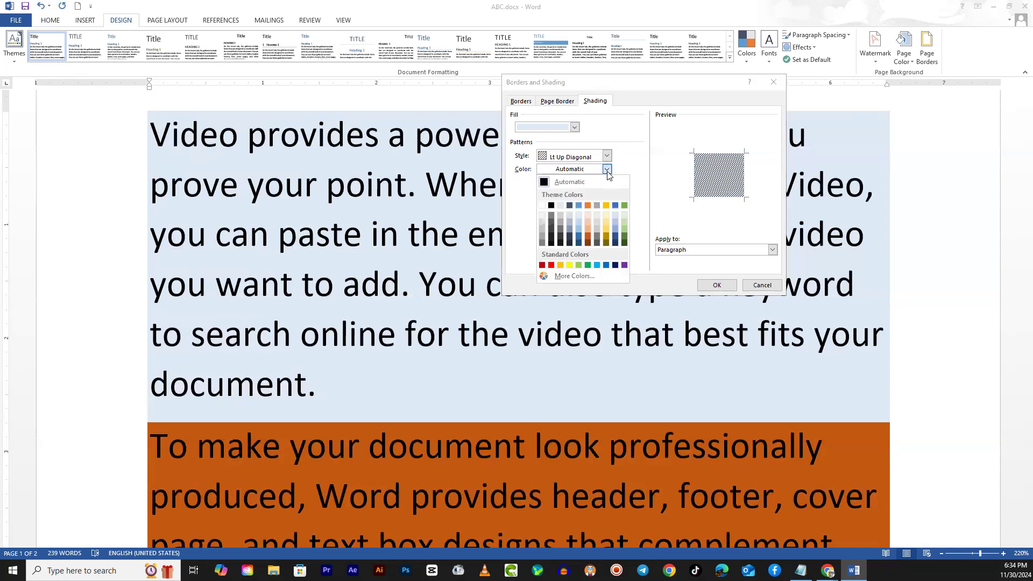
pyautogui.click(551, 265)
pyautogui.click(717, 285)
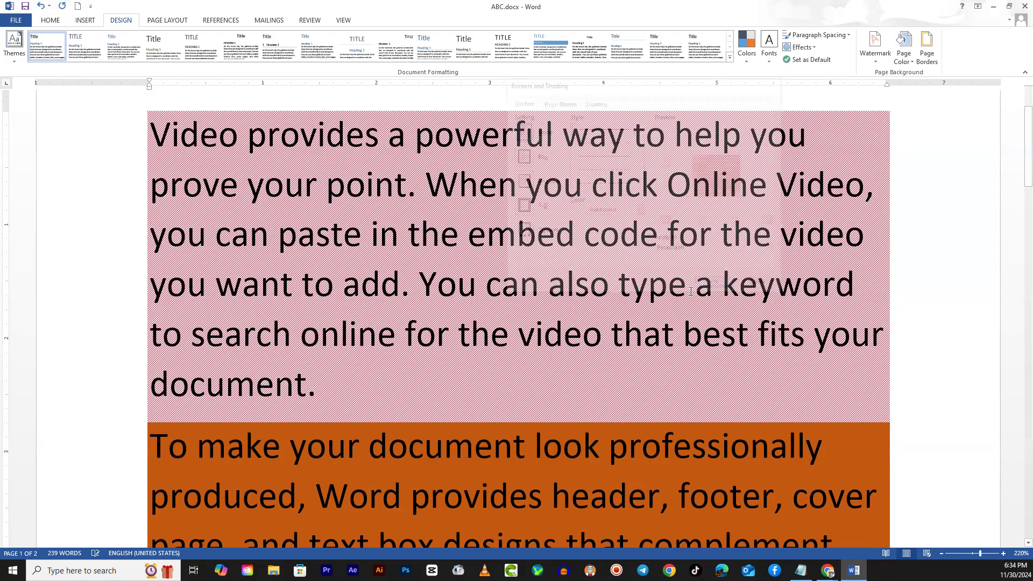
# - Change the first paragraph's shading pattern style to 85%, applied to the paragraph
pyautogui.click(372, 237)
pyautogui.click(334, 215)
pyautogui.scroll(2, 353, 201)
pyautogui.scroll(-2, 371, 231)
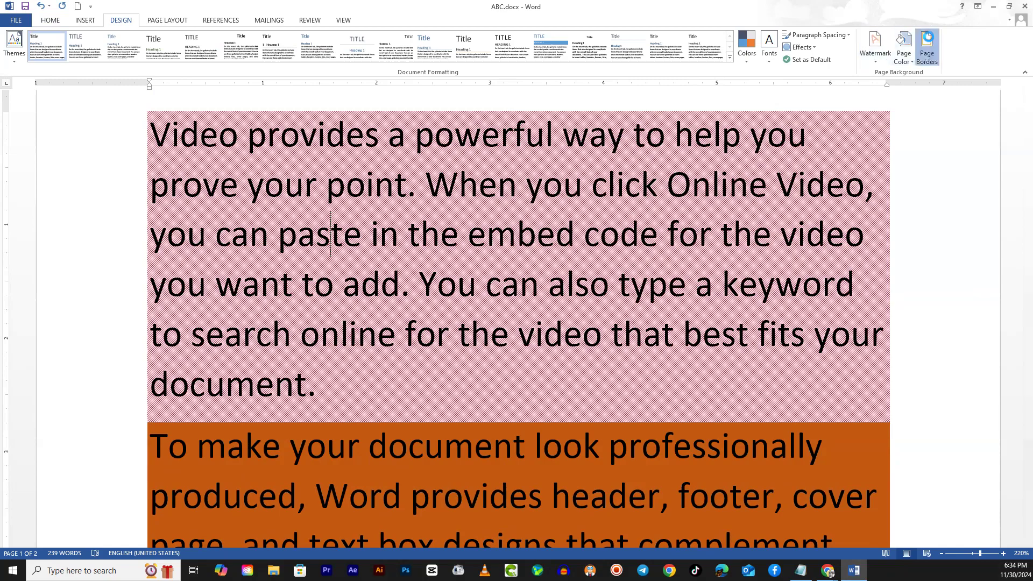
pyautogui.click(927, 43)
pyautogui.click(596, 101)
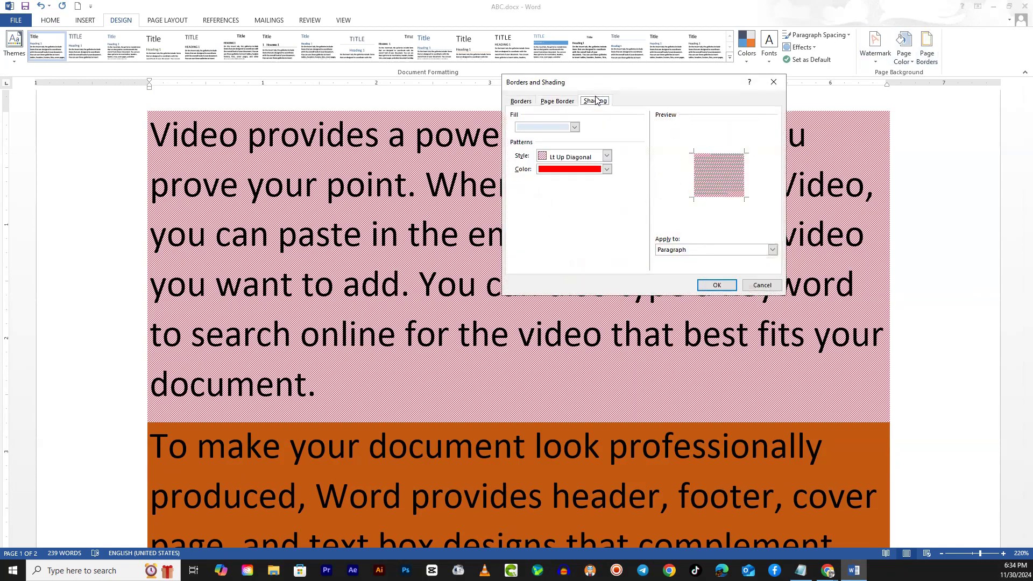
pyautogui.click(610, 156)
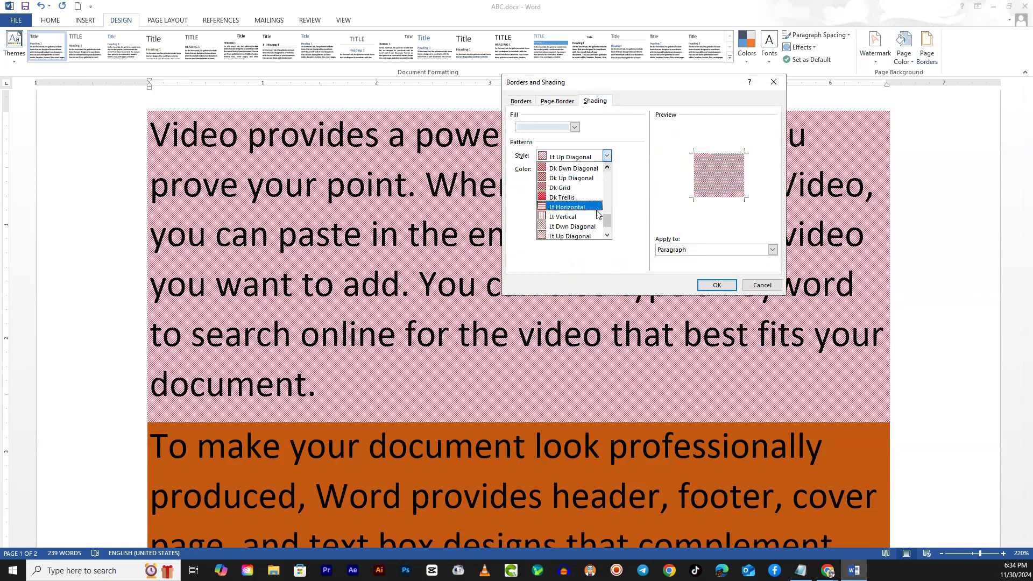
pyautogui.moveTo(609, 225); pyautogui.dragTo(612, 209)
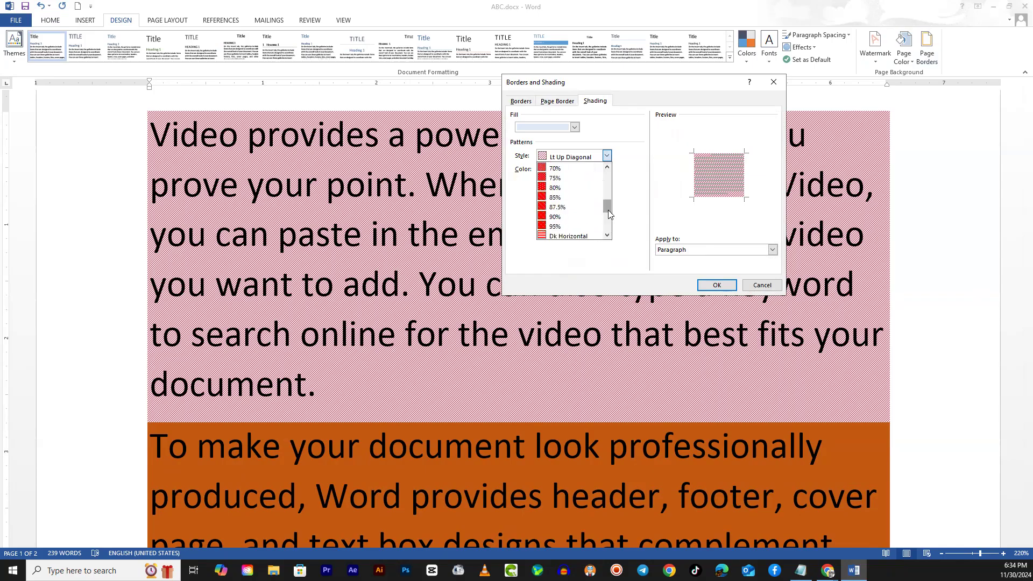
pyautogui.click(566, 202)
pyautogui.click(716, 286)
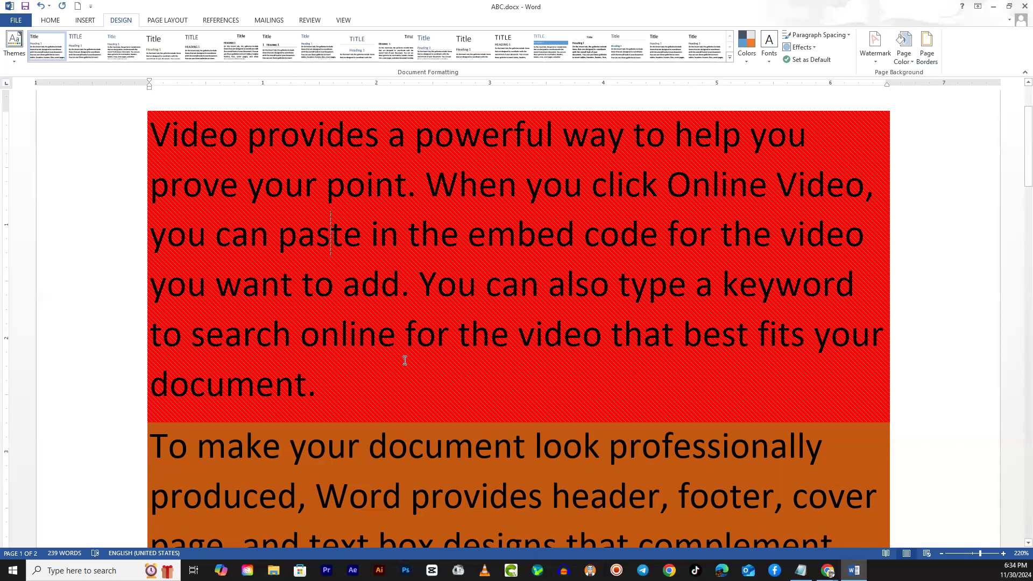
# - Set the first paragraph's shading fill to No Color
pyautogui.click(927, 48)
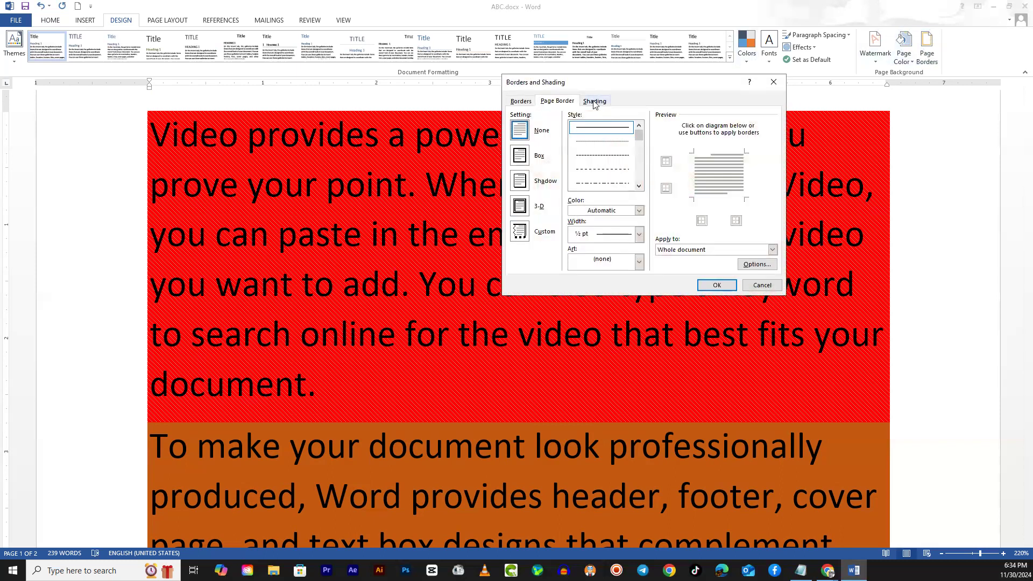
pyautogui.click(594, 102)
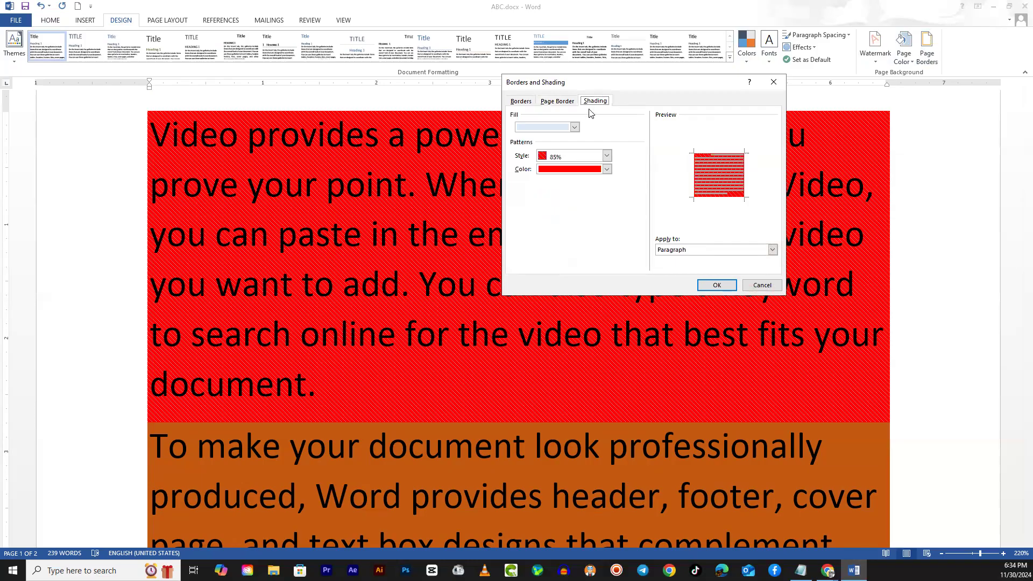
pyautogui.click(575, 128)
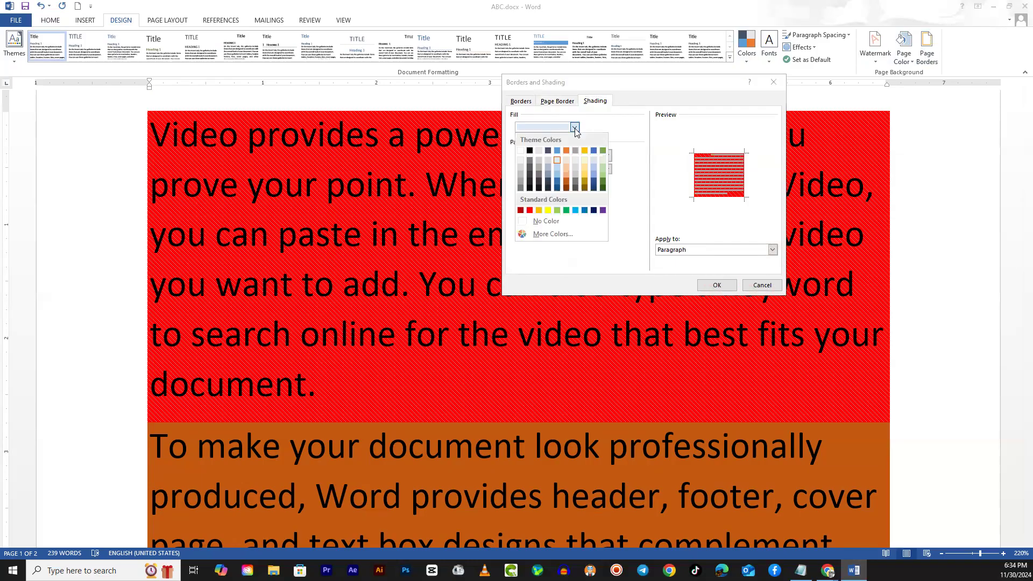
pyautogui.click(530, 222)
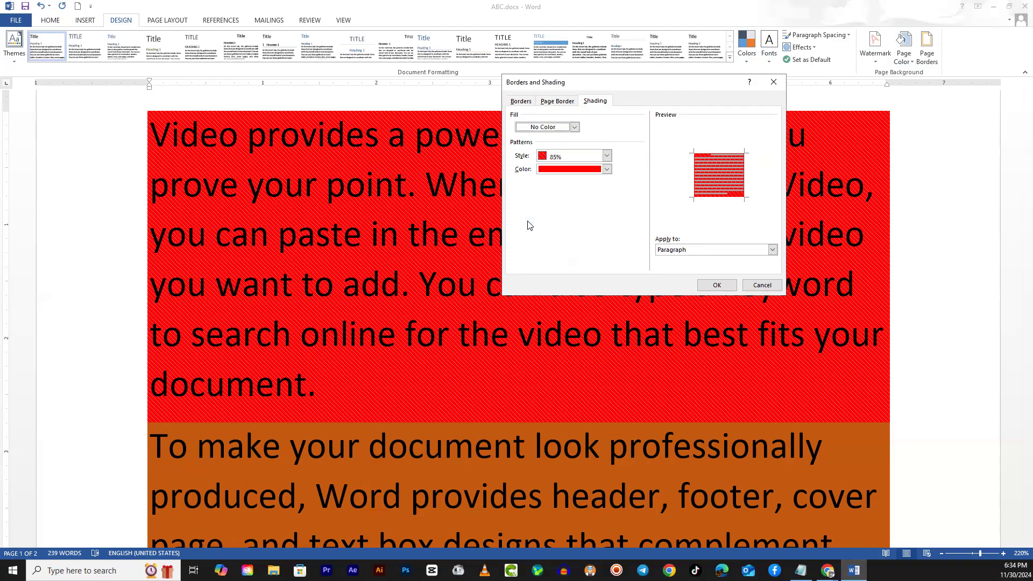
pyautogui.click(719, 286)
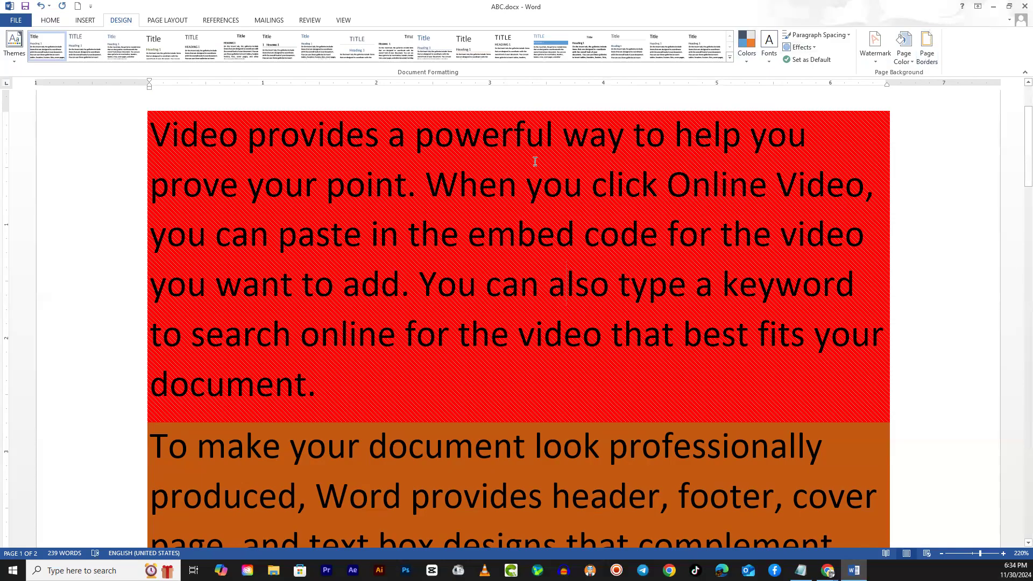
# - Set the first paragraph's shading pattern style to Clear
pyautogui.click(926, 44)
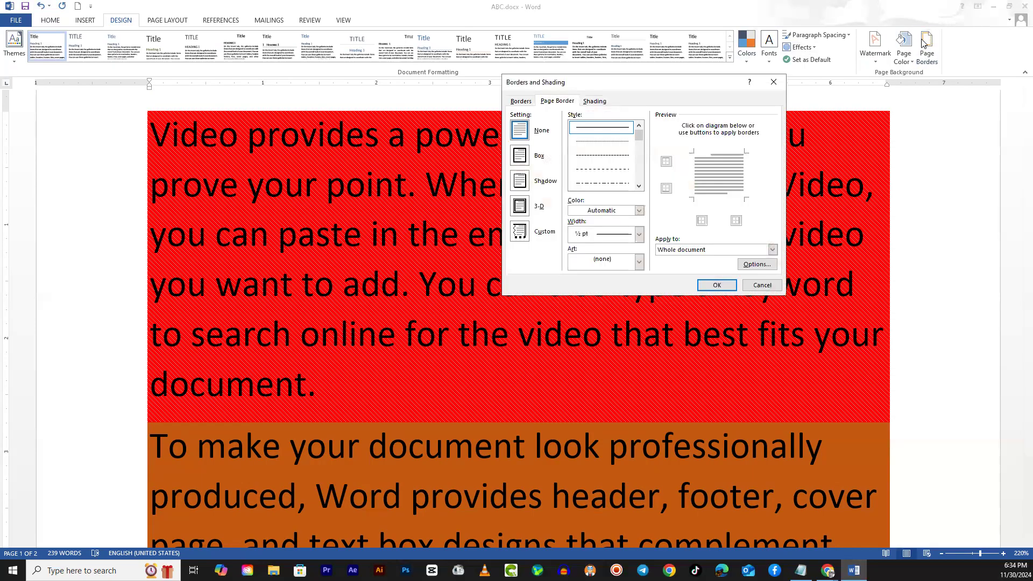
pyautogui.click(599, 101)
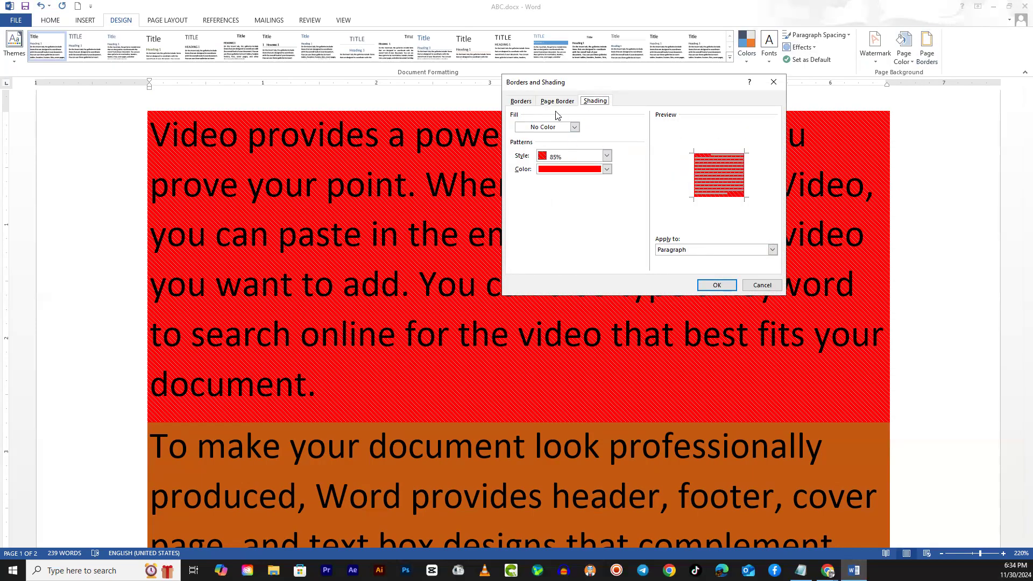
pyautogui.click(574, 156)
pyautogui.scroll(4, 574, 178)
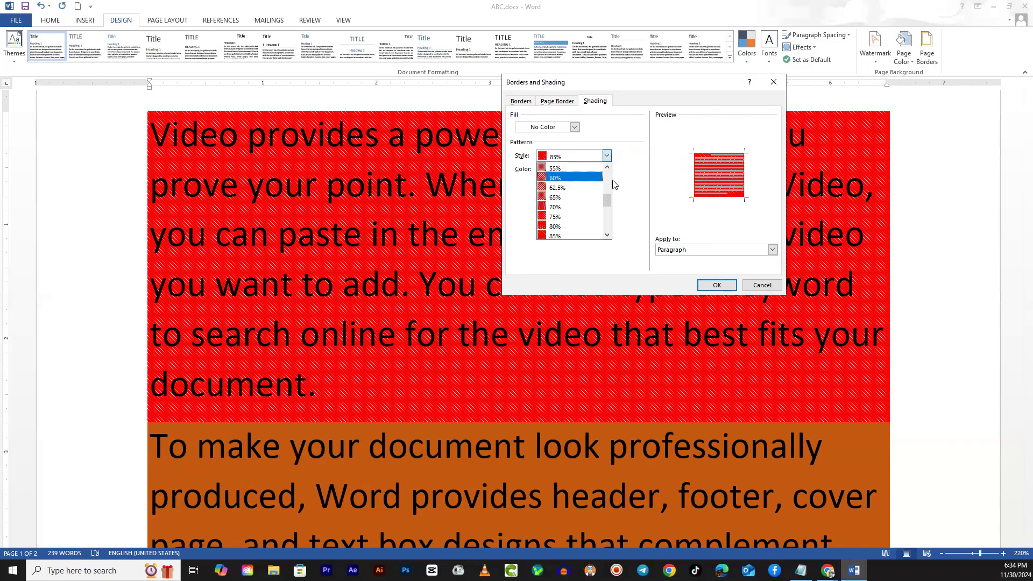
pyautogui.click(607, 176)
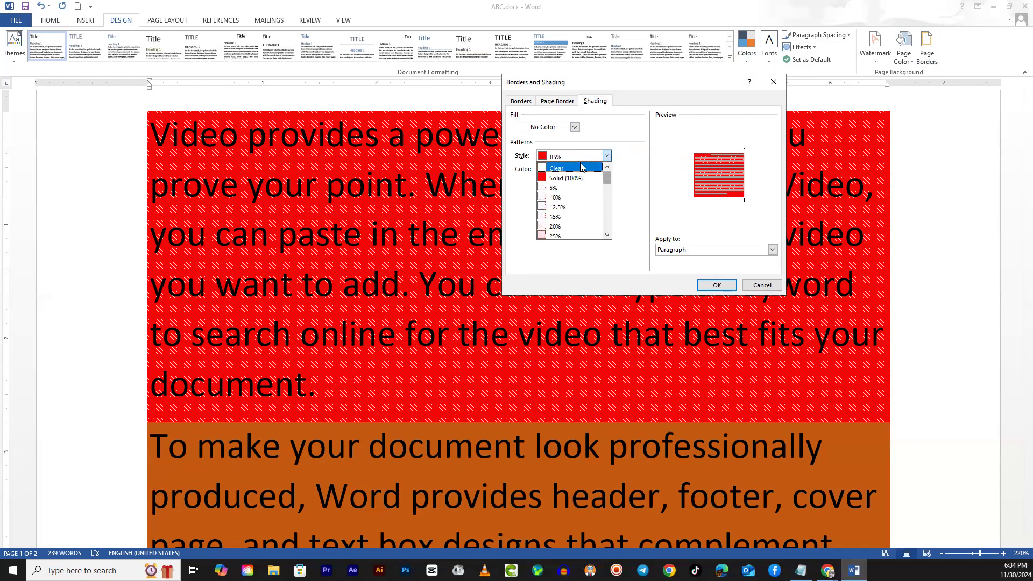
pyautogui.click(568, 169)
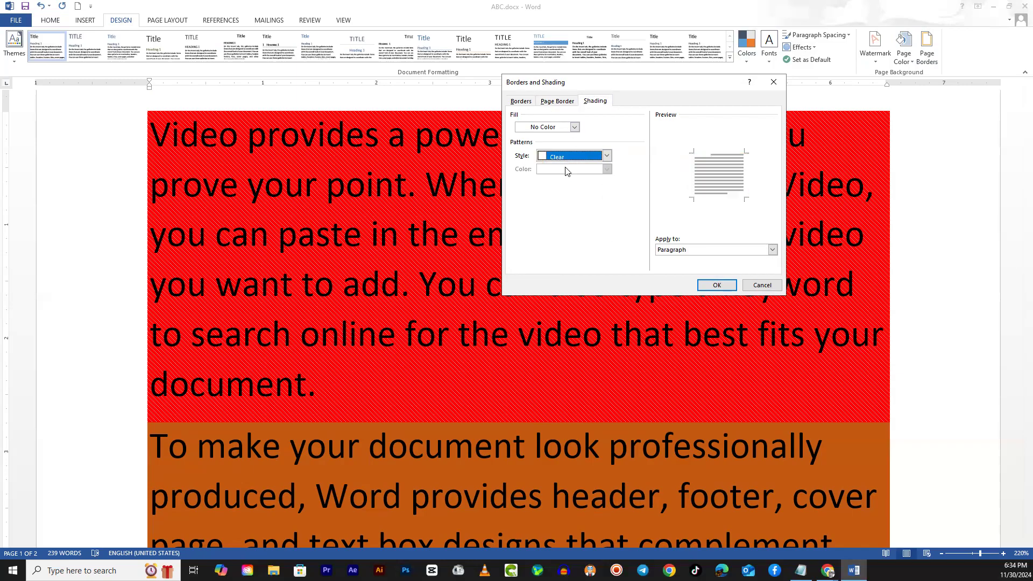
pyautogui.click(717, 286)
# - Remove the orange fill from the second paragraph by setting its shading fill to No Color
pyautogui.scroll(-2, 476, 341)
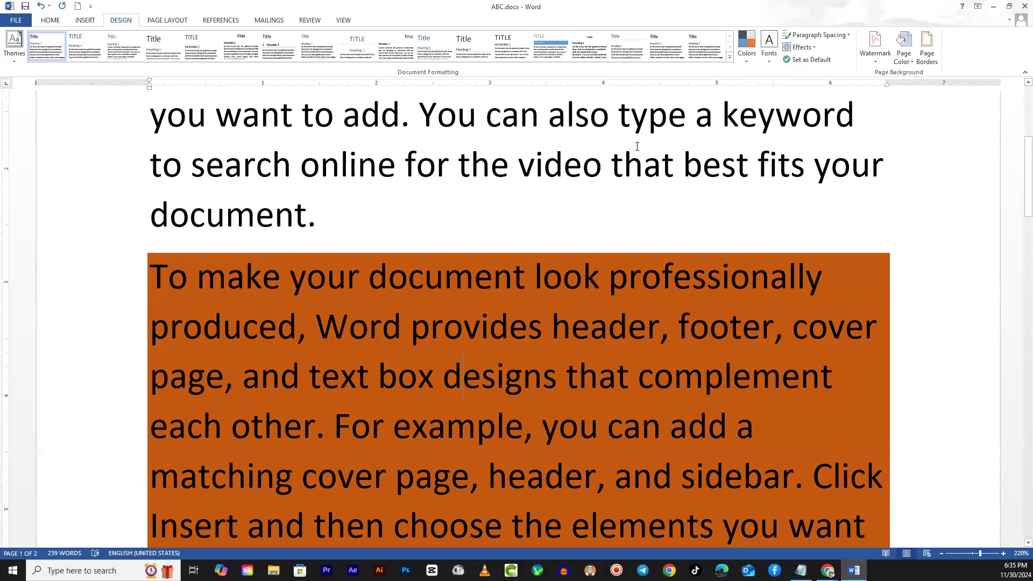
pyautogui.click(928, 48)
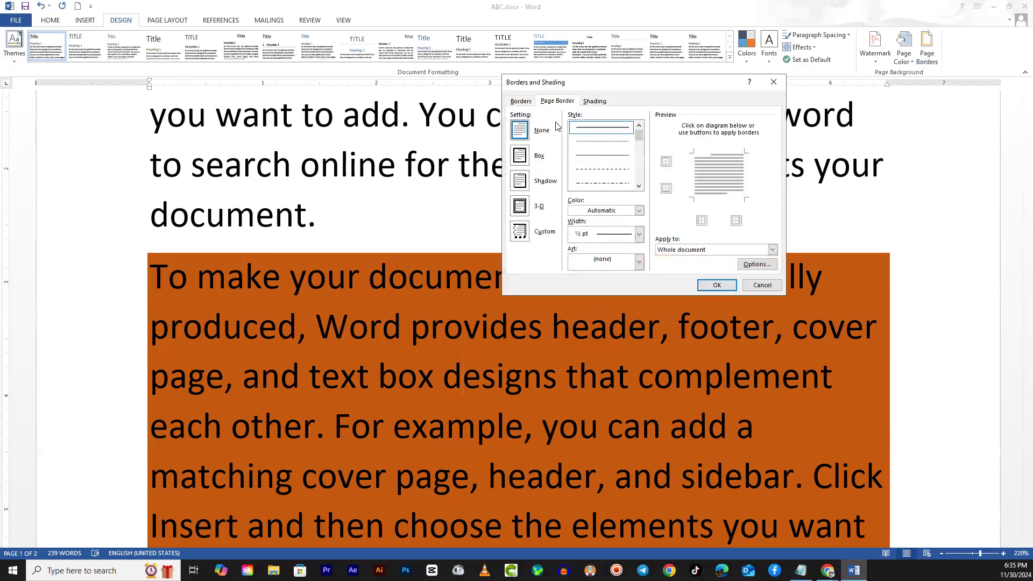
pyautogui.click(597, 103)
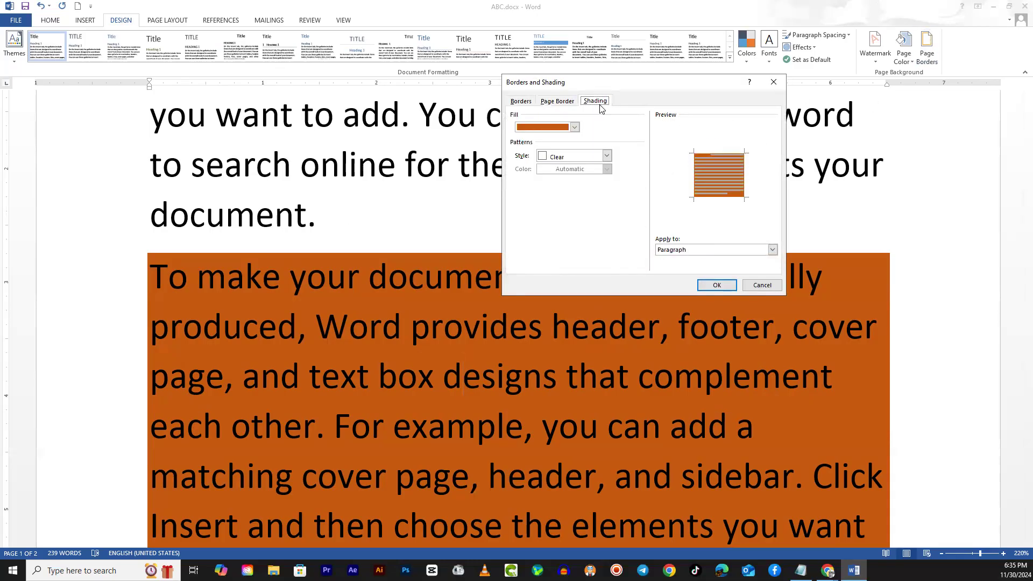
pyautogui.click(575, 128)
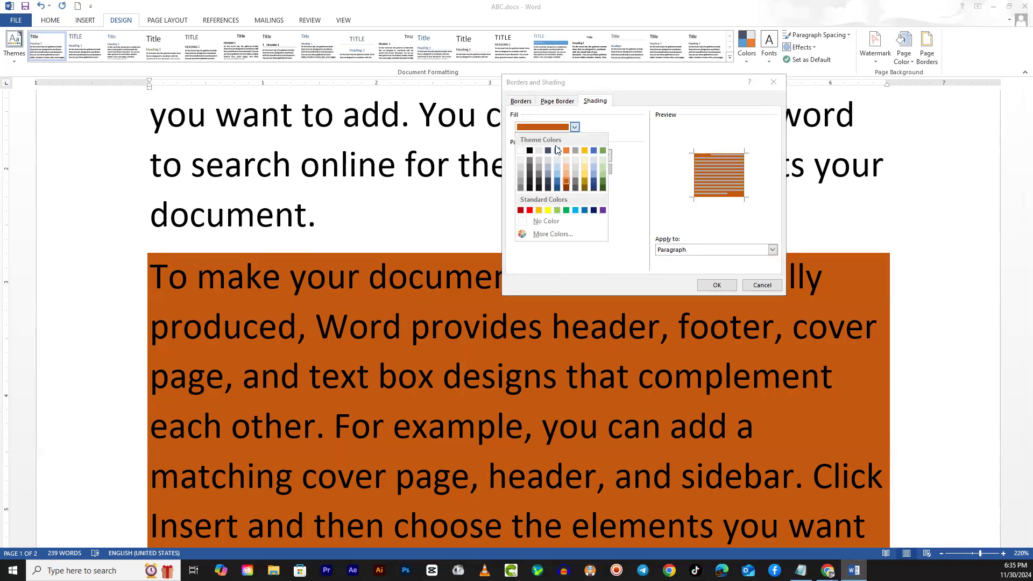
pyautogui.click(542, 221)
pyautogui.click(724, 286)
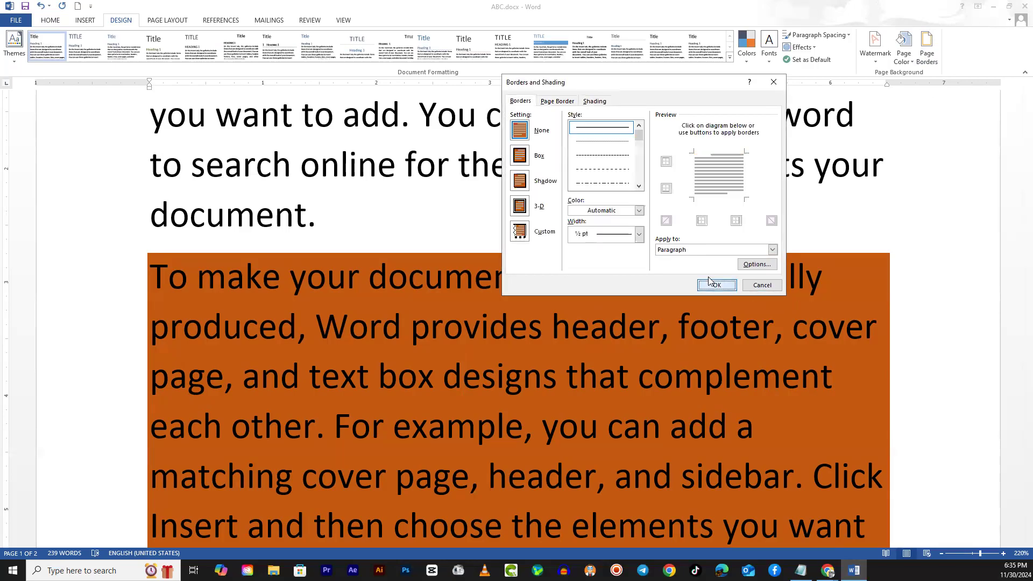
# - Open the page layout commands and examine the page size and column options
pyautogui.scroll(-10, 509, 355)
pyautogui.scroll(10, 509, 355)
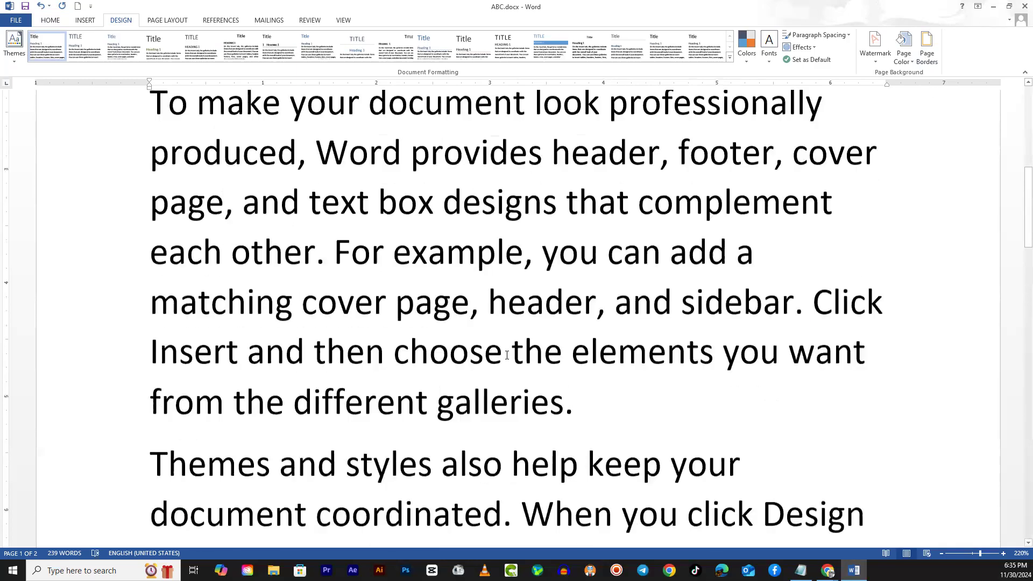
pyautogui.scroll(2, 424, 283)
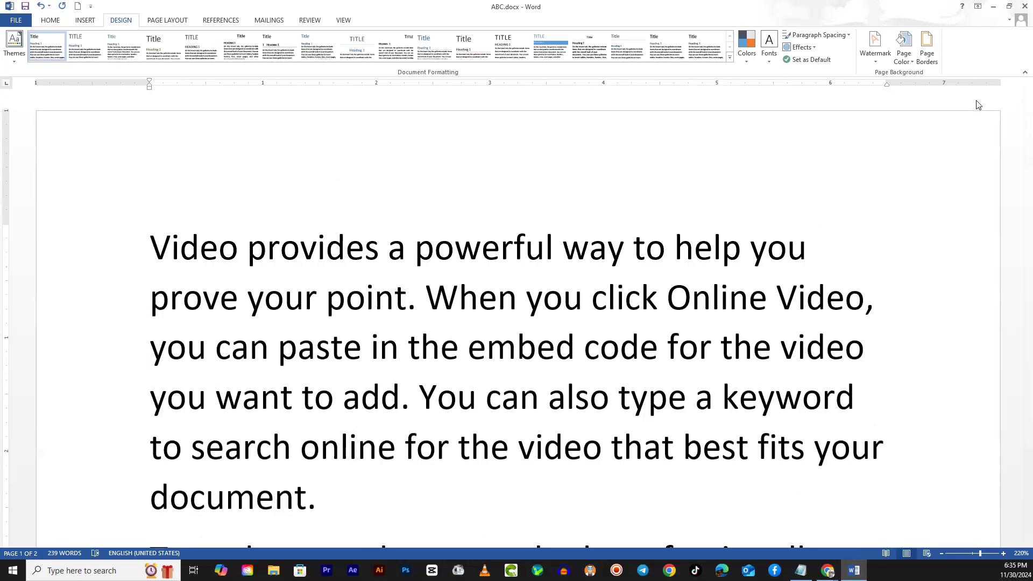
pyautogui.moveTo(672, 197); pyautogui.dragTo(690, 198)
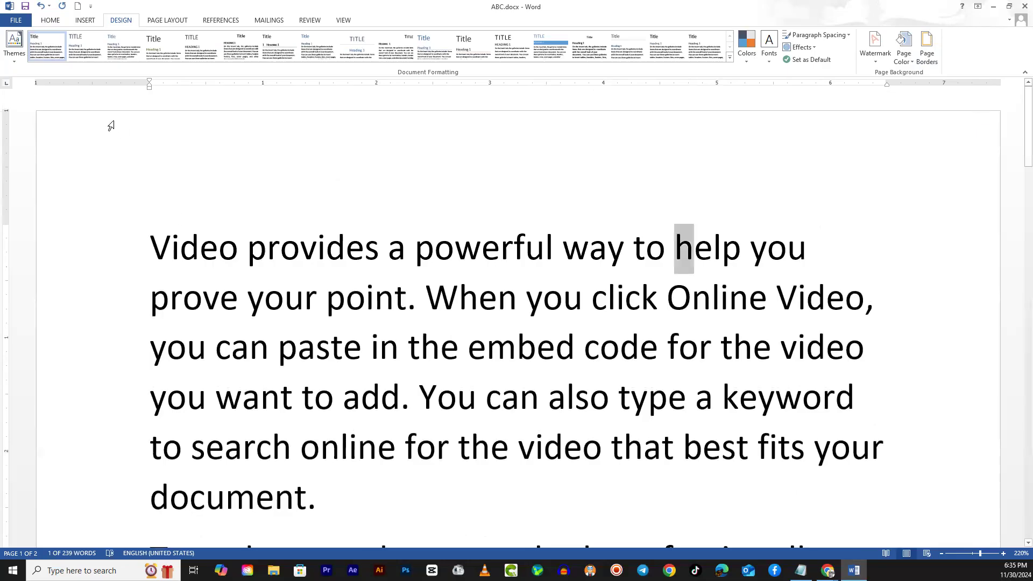
pyautogui.click(162, 22)
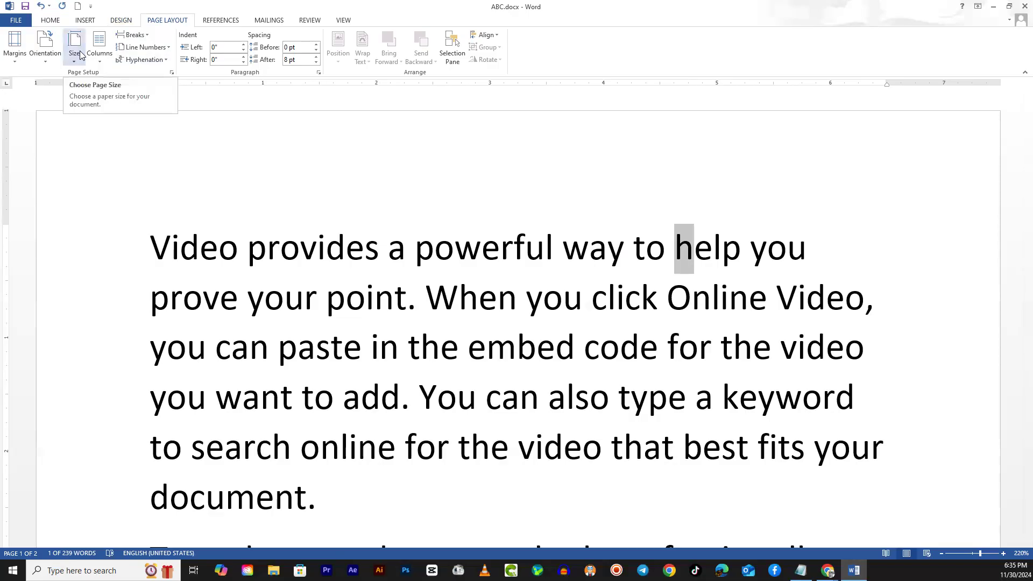
pyautogui.click(323, 297)
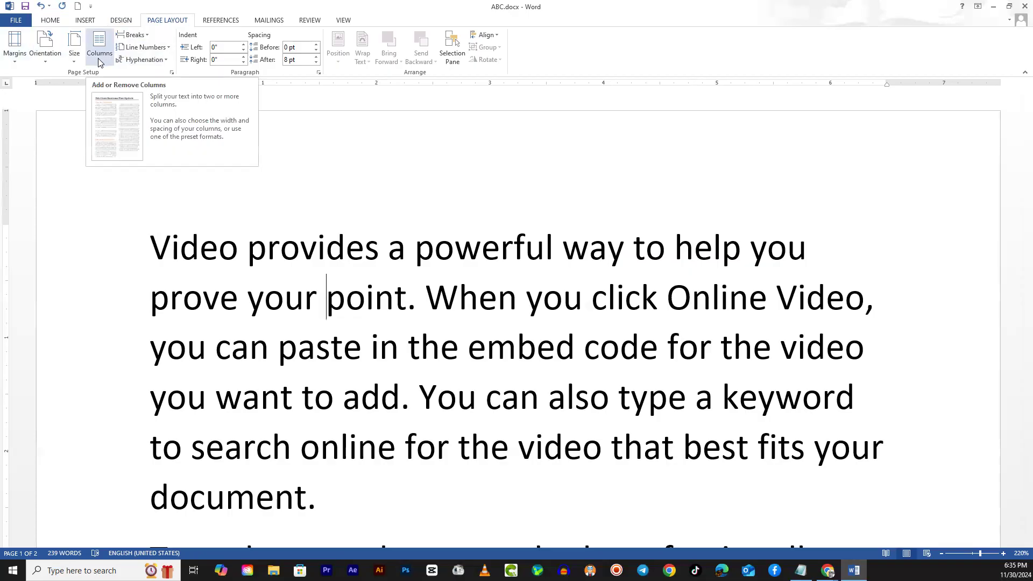
pyautogui.click(267, 248)
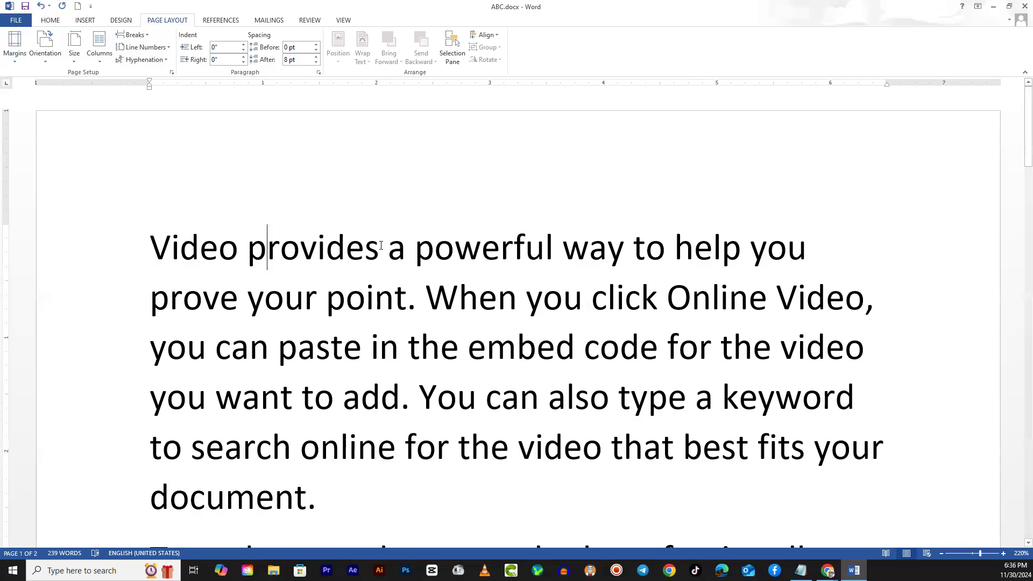
# - Switch to Chrome and search Google Images for "newspaper"
pyautogui.click(828, 571)
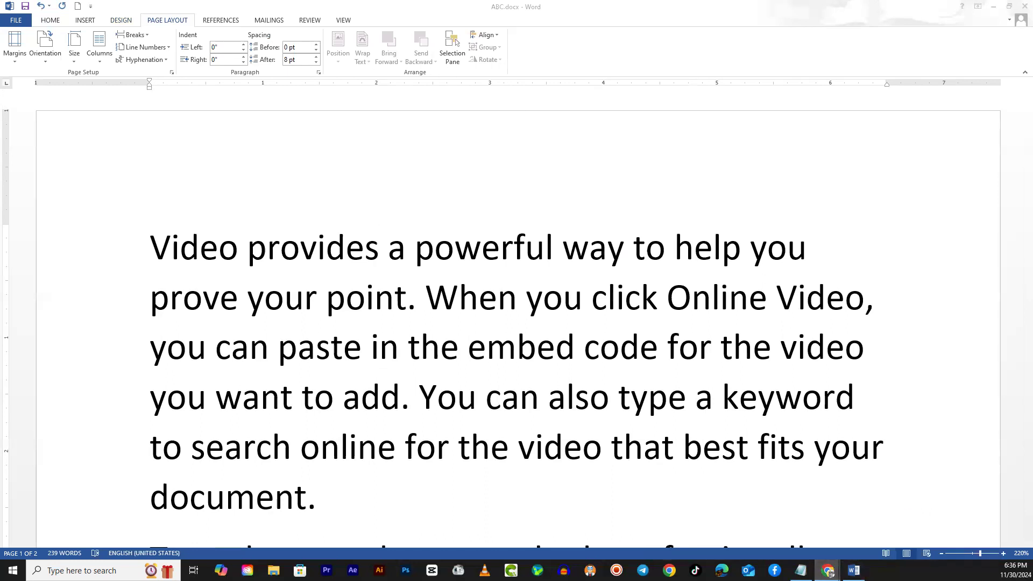
pyautogui.moveTo(0, 8); pyautogui.dragTo(447, 4)
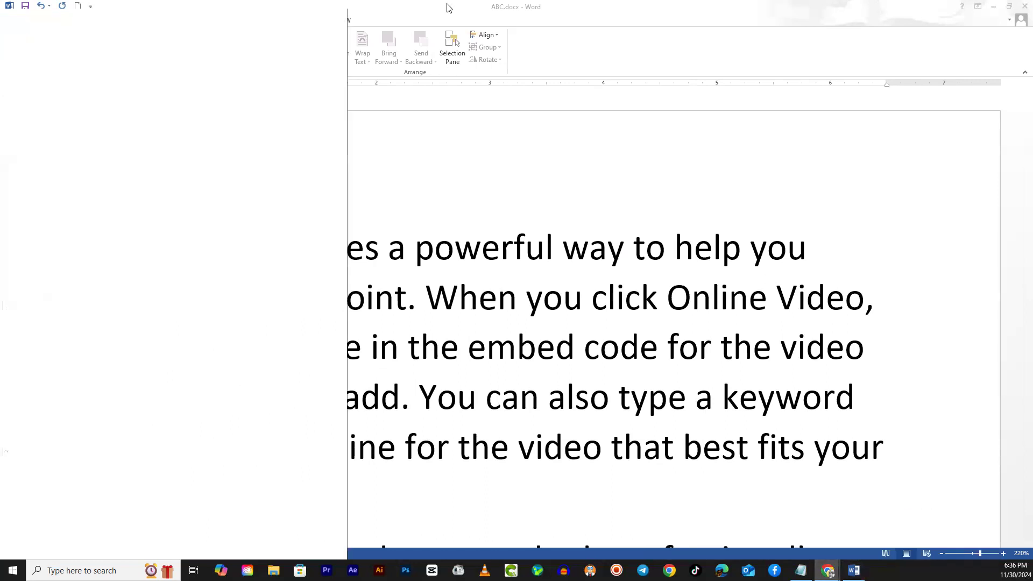
pyautogui.moveTo(305, 10); pyautogui.dragTo(655, 23)
pyautogui.click(712, 10)
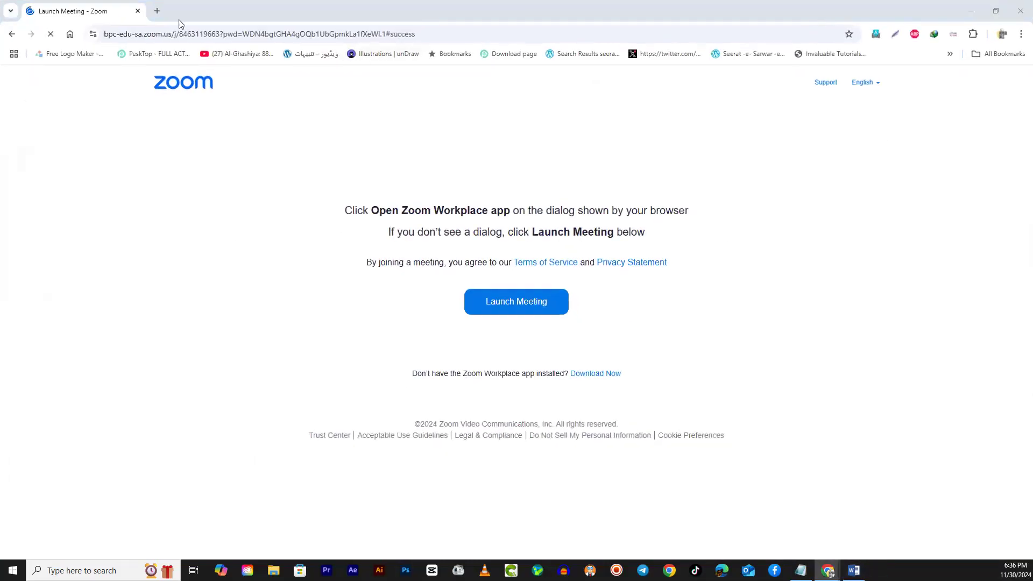
pyautogui.click(174, 36)
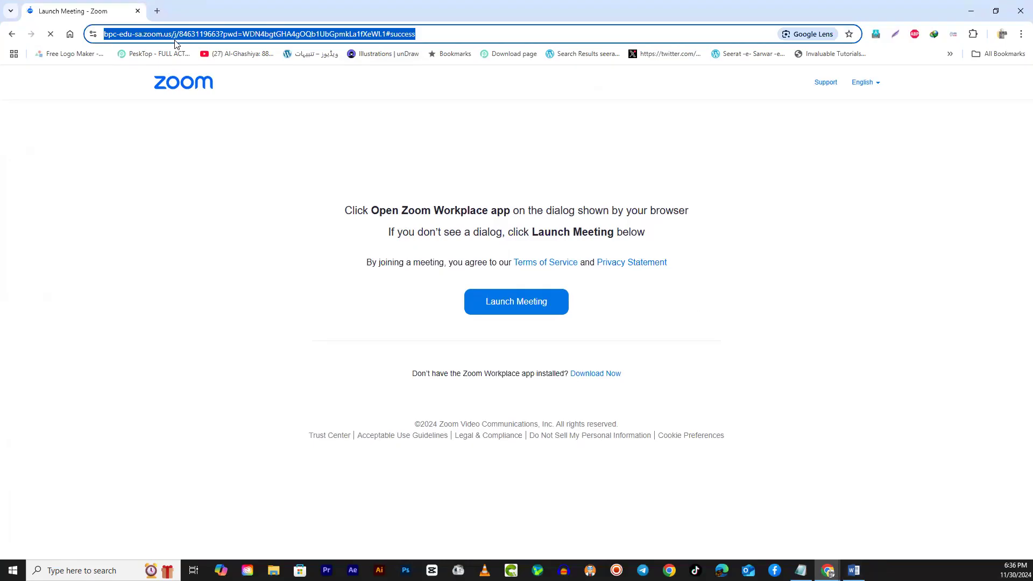
pyautogui.write('newspaper')
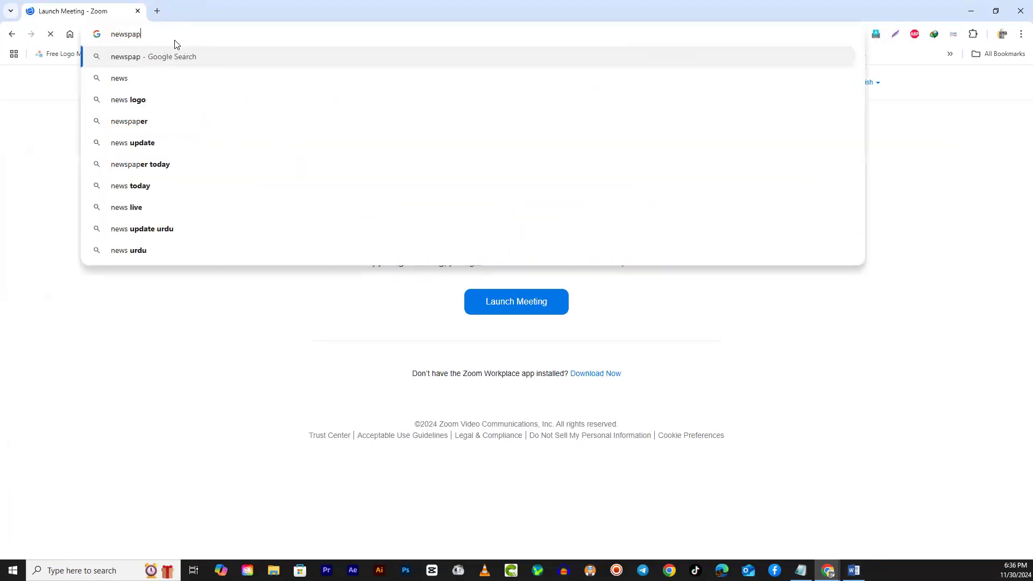
pyautogui.press('Return')
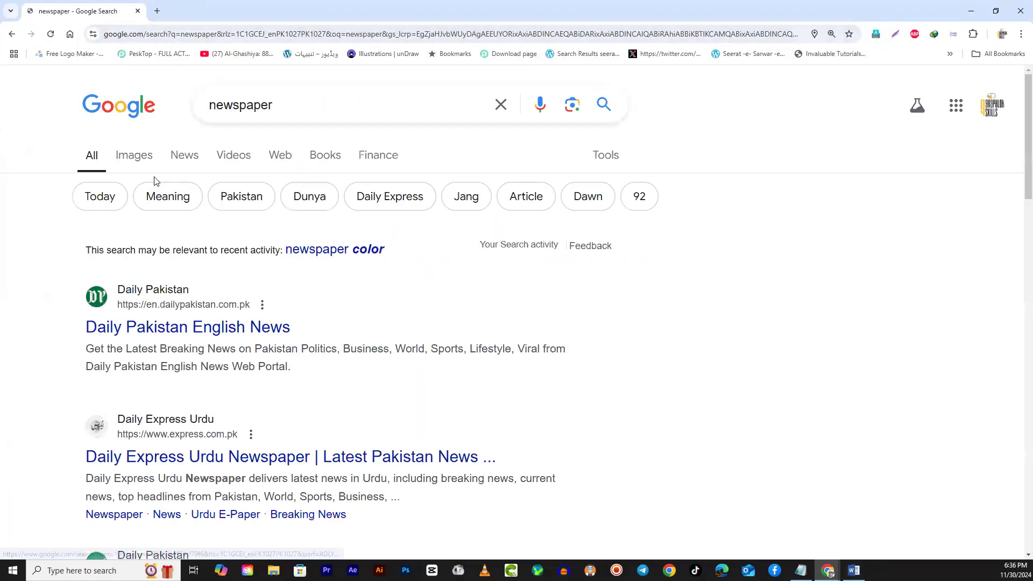
pyautogui.click(135, 160)
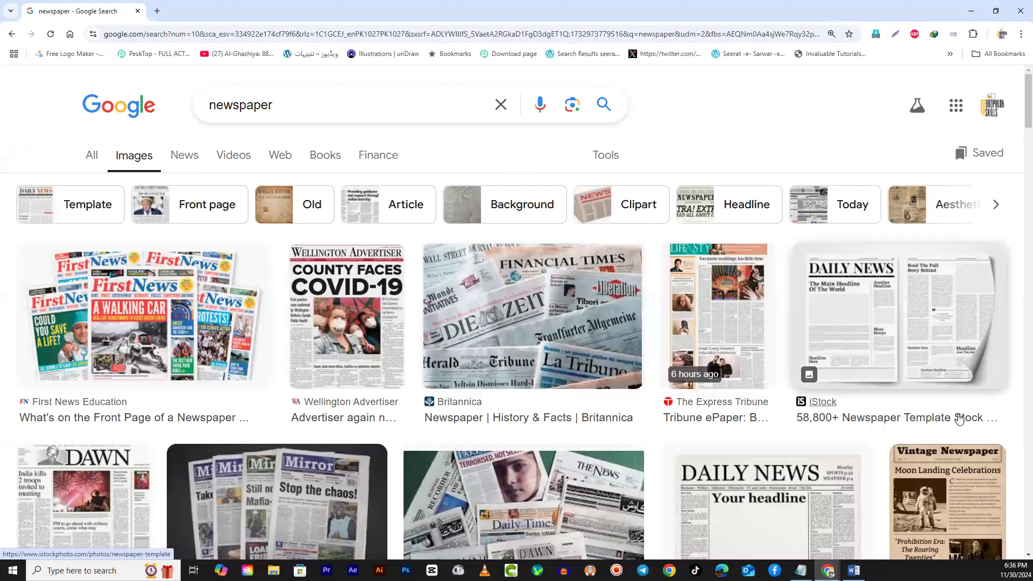
# - Preview The Express Tribune ePaper image and examine the newspaper page layouts among the results
pyautogui.click(733, 338)
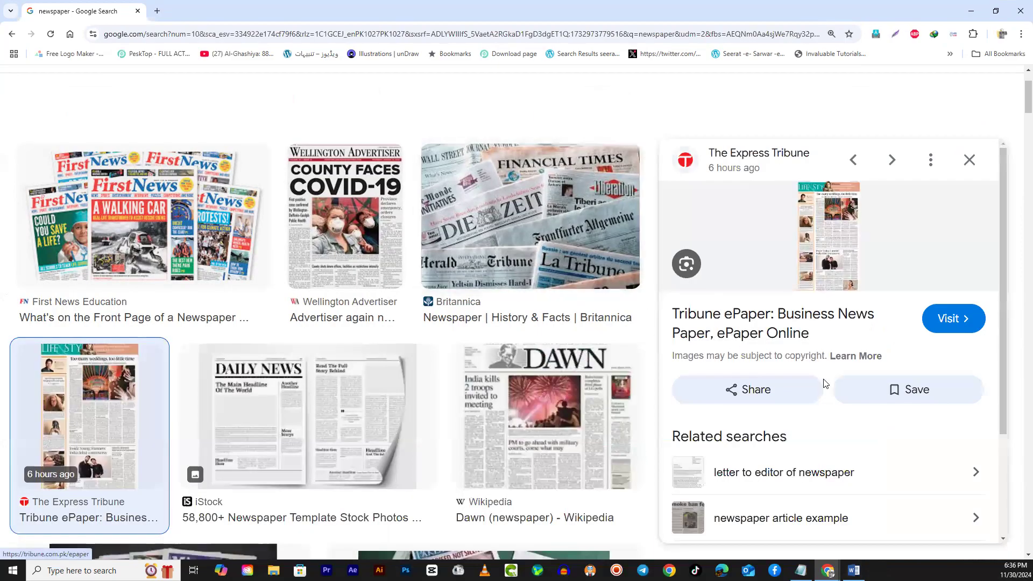
pyautogui.scroll(-3, 823, 395)
pyautogui.scroll(3, 824, 396)
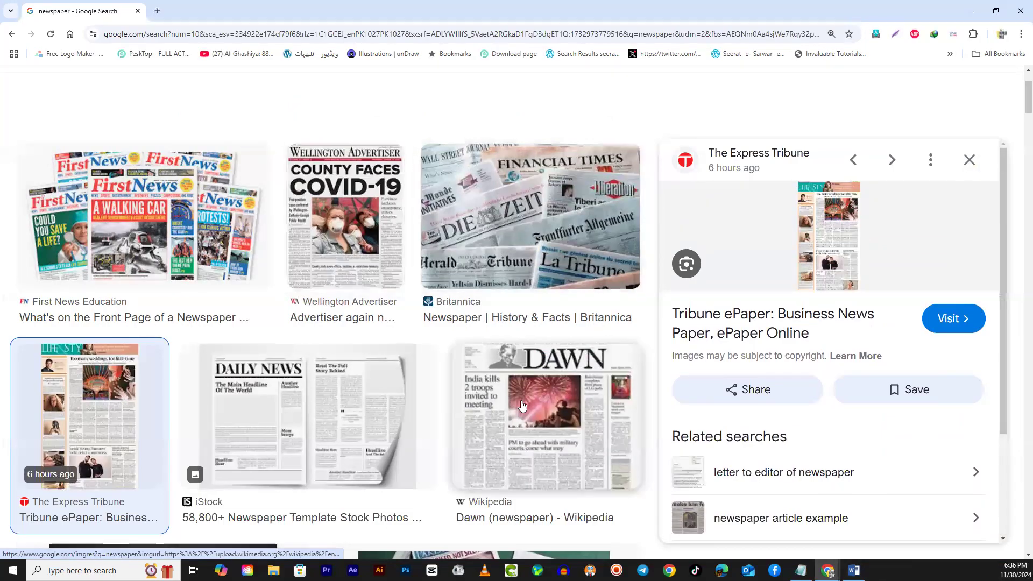
# - Open The Express Tribune ePaper website from the newspaper image results and display page 5 of the Karachi edition
pyautogui.scroll(-3, 544, 444)
pyautogui.scroll(-6, 544, 444)
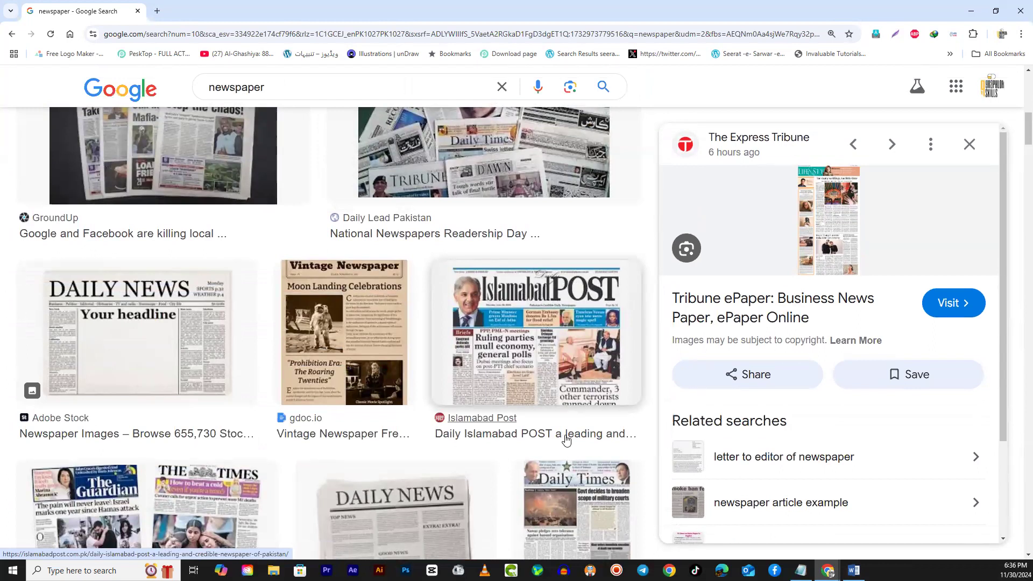
pyautogui.scroll(-2, 566, 441)
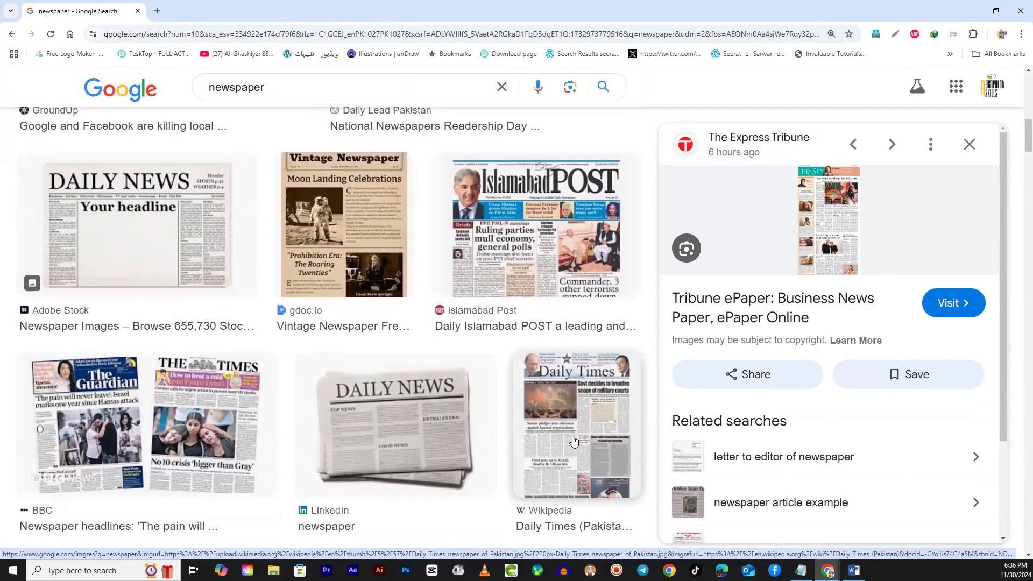
pyautogui.scroll(-5, 573, 441)
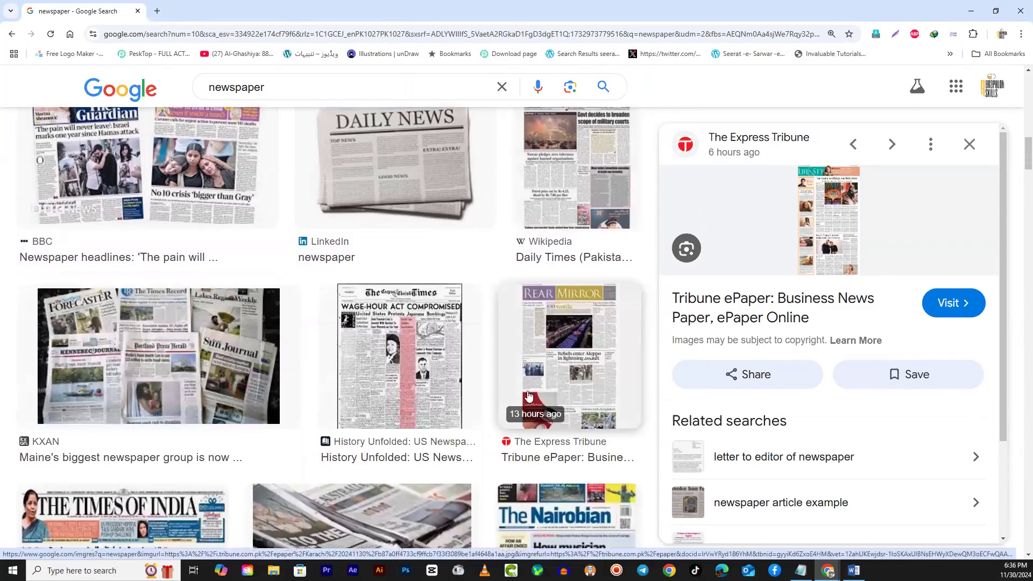
pyautogui.scroll(6, 540, 378)
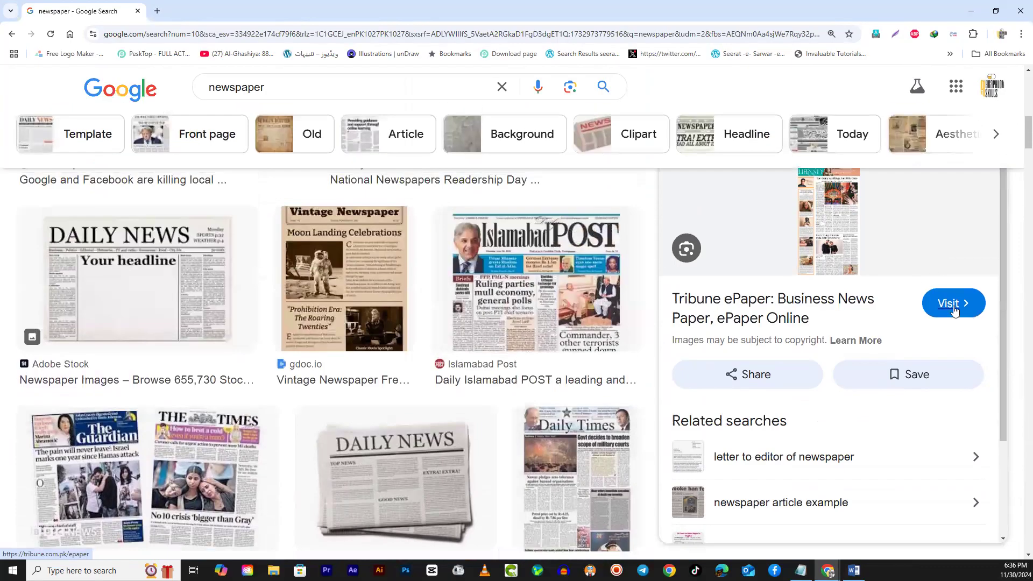
pyautogui.click(953, 303)
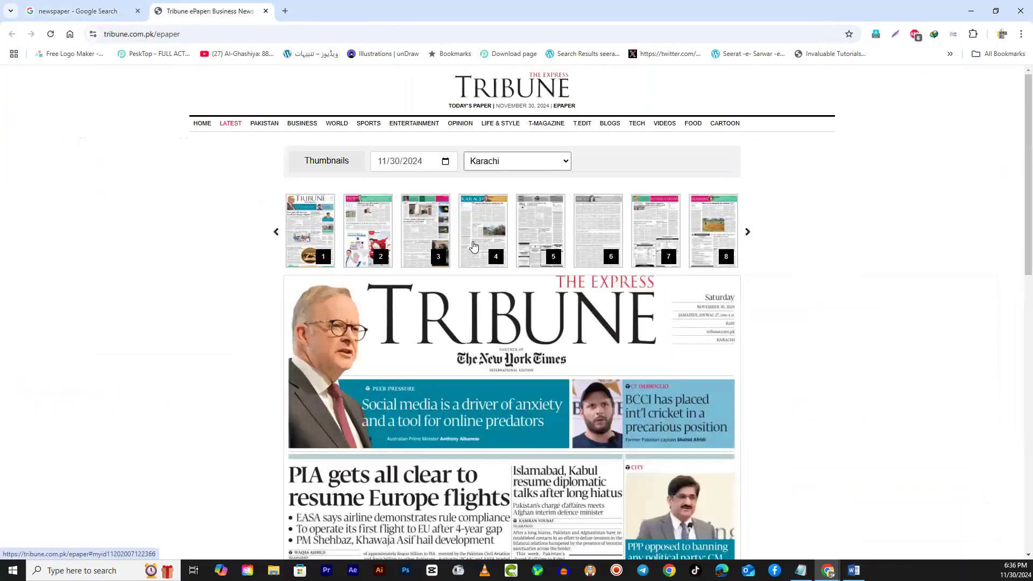
pyautogui.click(542, 231)
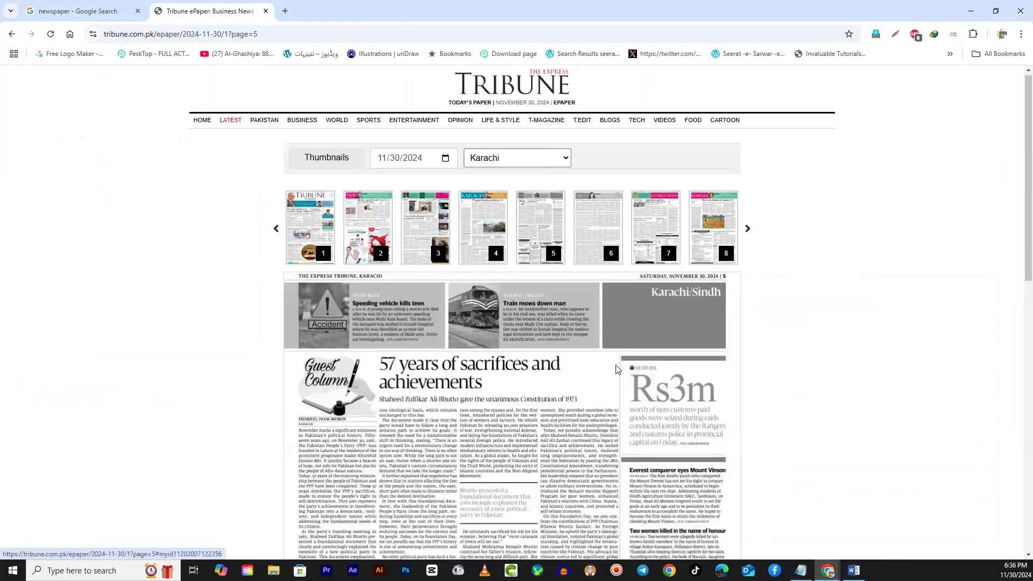
# - Examine how the articles and notices on newspaper page 5 are arranged in columns
pyautogui.scroll(-5, 320, 282)
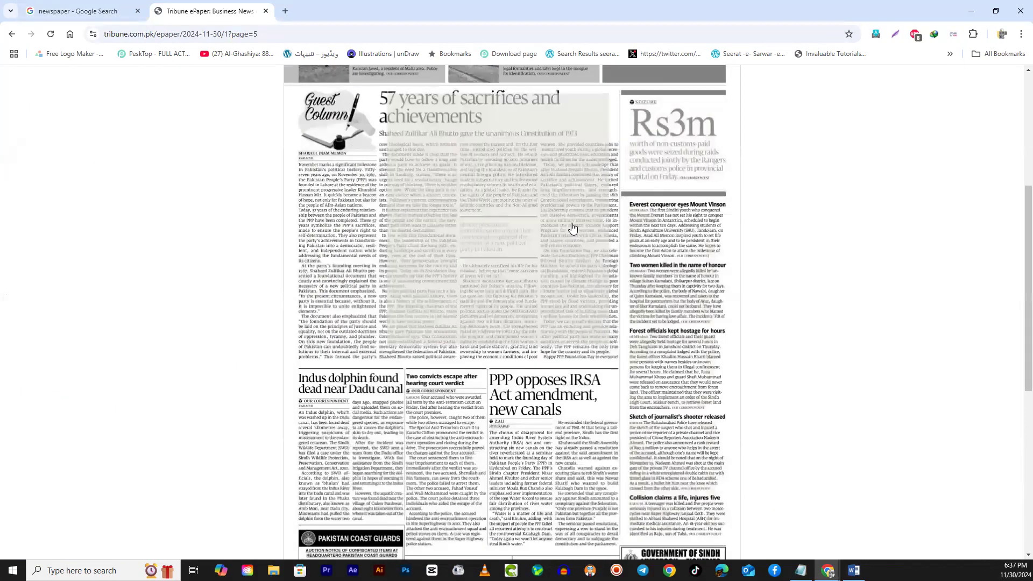
pyautogui.scroll(-5, 717, 347)
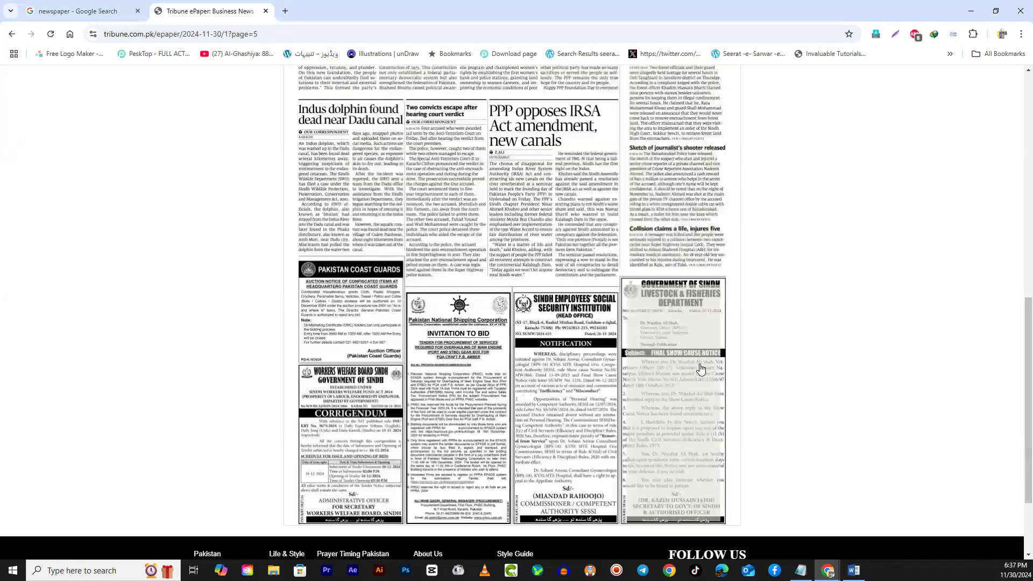
pyautogui.scroll(-2, 798, 339)
pyautogui.scroll(2, 843, 337)
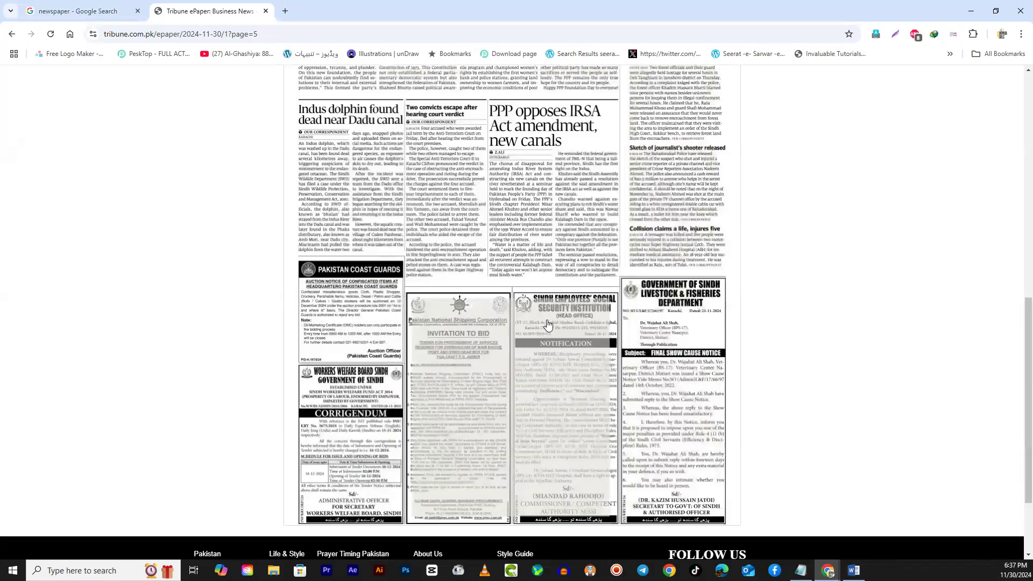
pyautogui.scroll(-2, 670, 410)
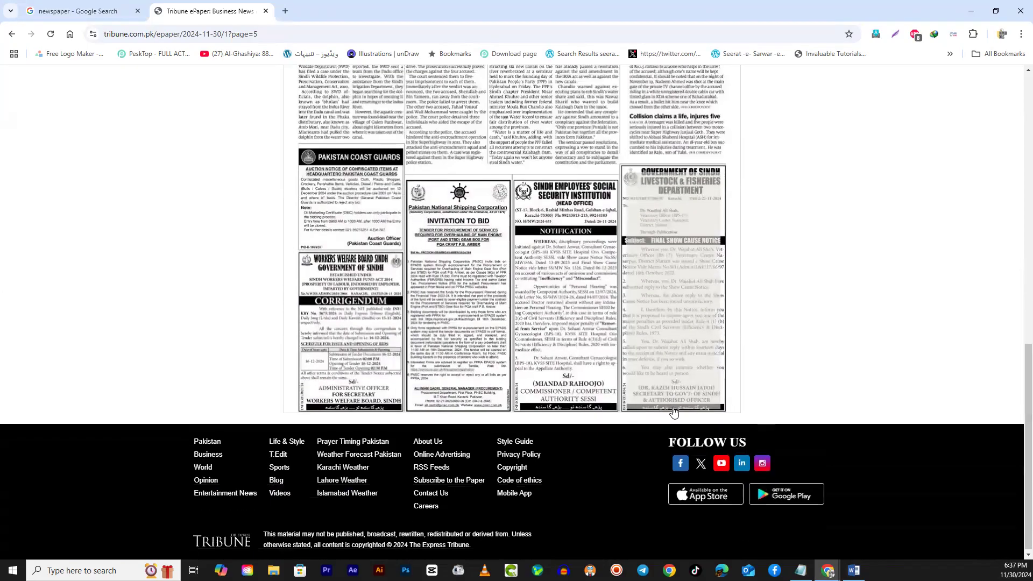
pyautogui.scroll(9, 673, 411)
pyautogui.scroll(1, 676, 412)
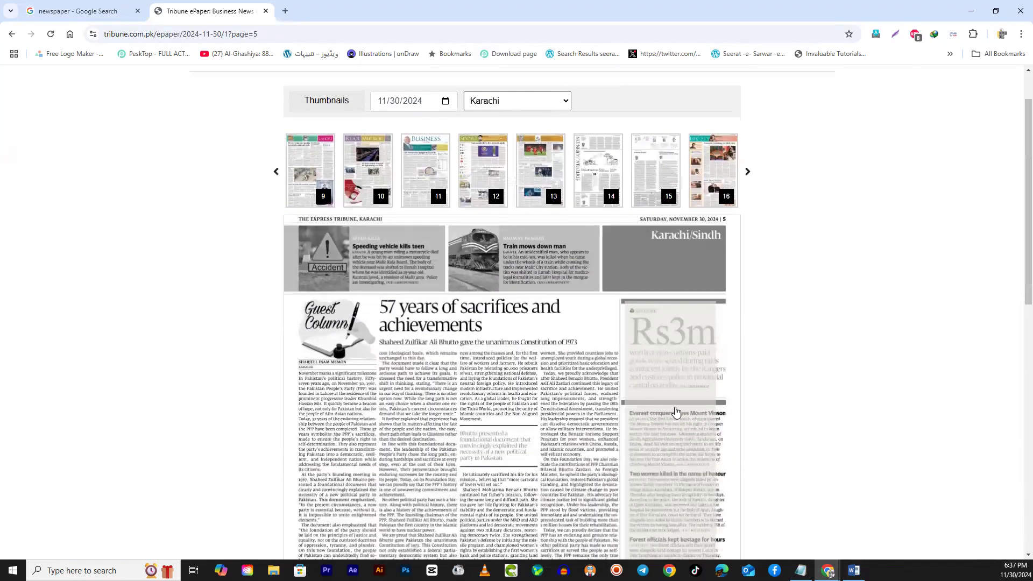
pyautogui.scroll(-2, 722, 354)
pyautogui.scroll(2, 688, 392)
pyautogui.scroll(-2, 541, 383)
pyautogui.scroll(2, 570, 381)
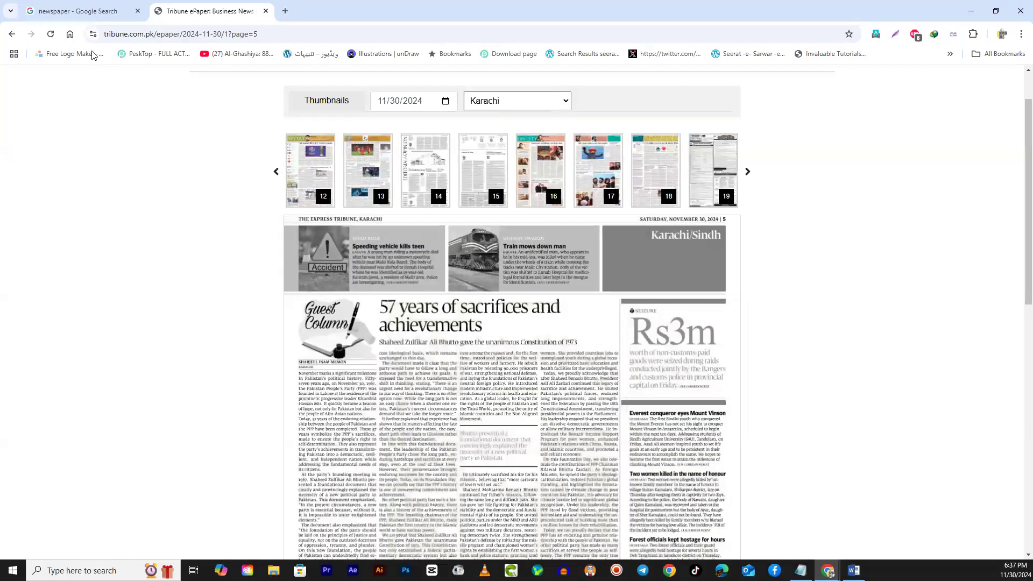
# - Switch back to the Word document and place the cursor in the first paragraph
pyautogui.click(971, 11)
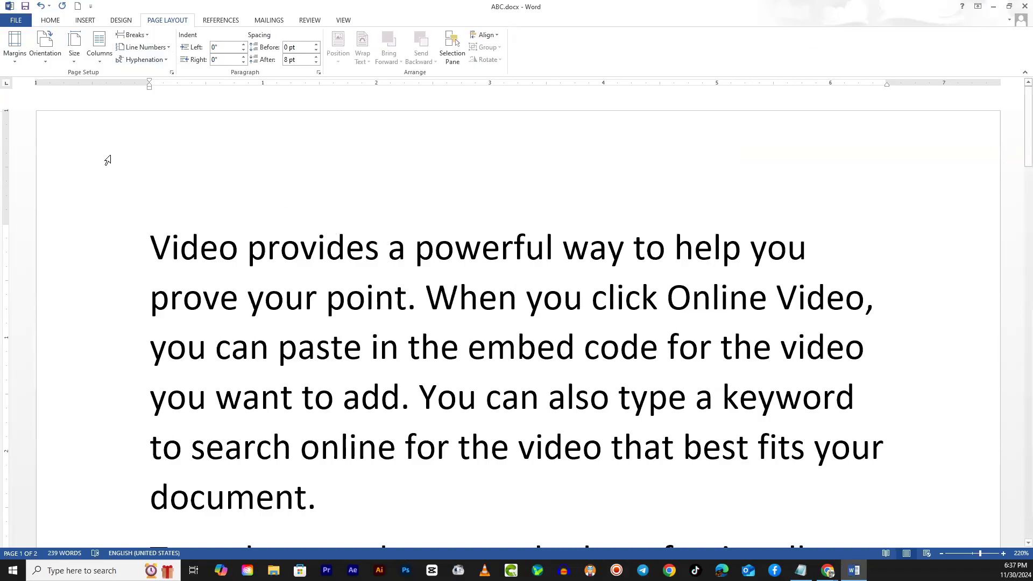
pyautogui.moveTo(153, 246); pyautogui.dragTo(427, 497)
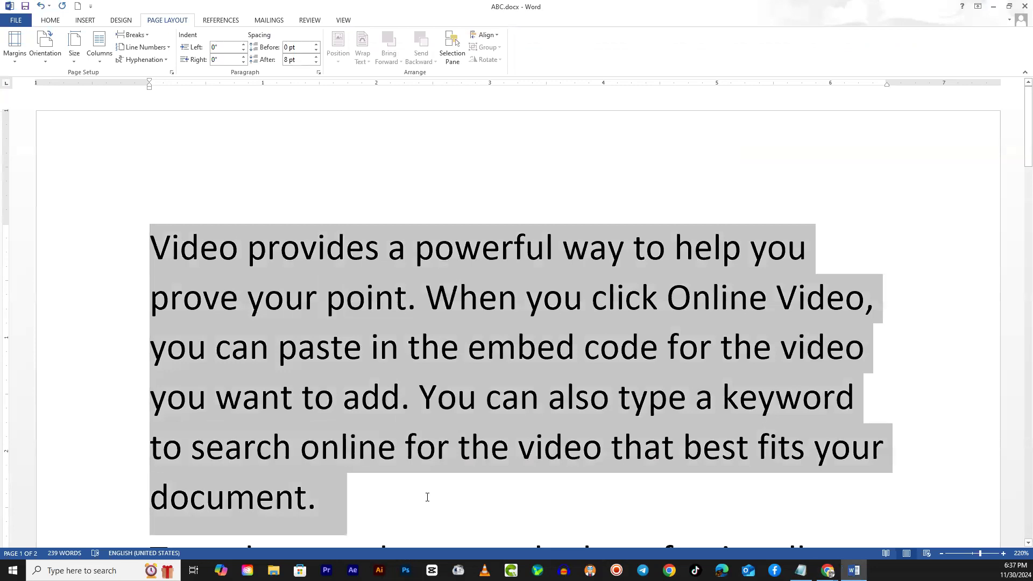
pyautogui.click(456, 296)
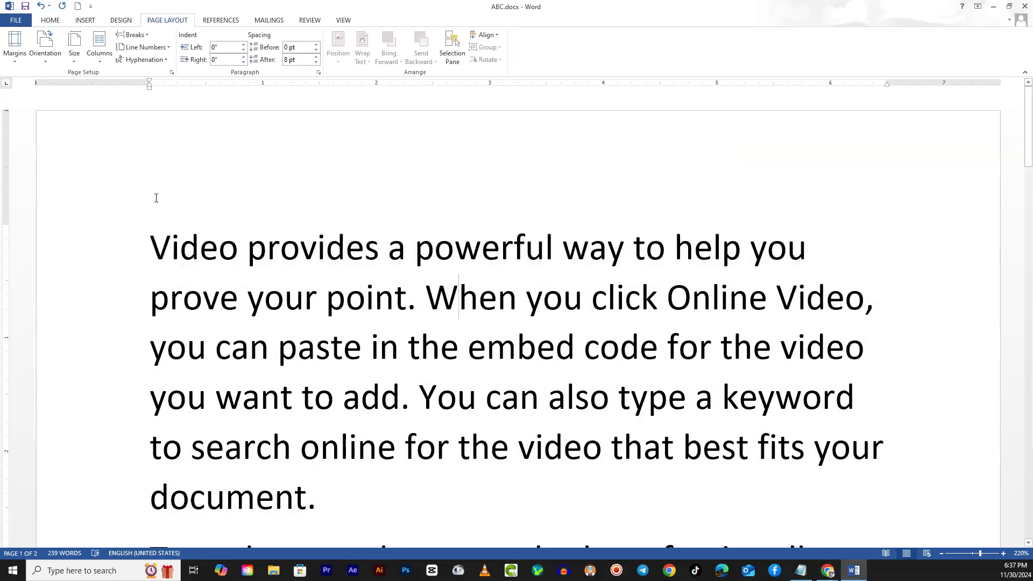
# - Lay out the document text in two columns and review how it flows on the page
pyautogui.click(99, 54)
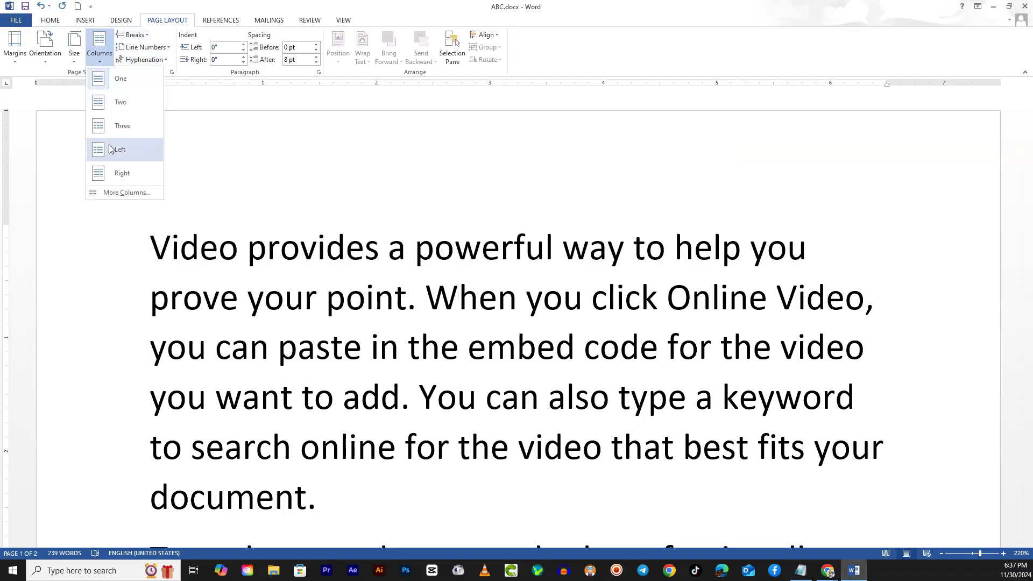
pyautogui.click(117, 107)
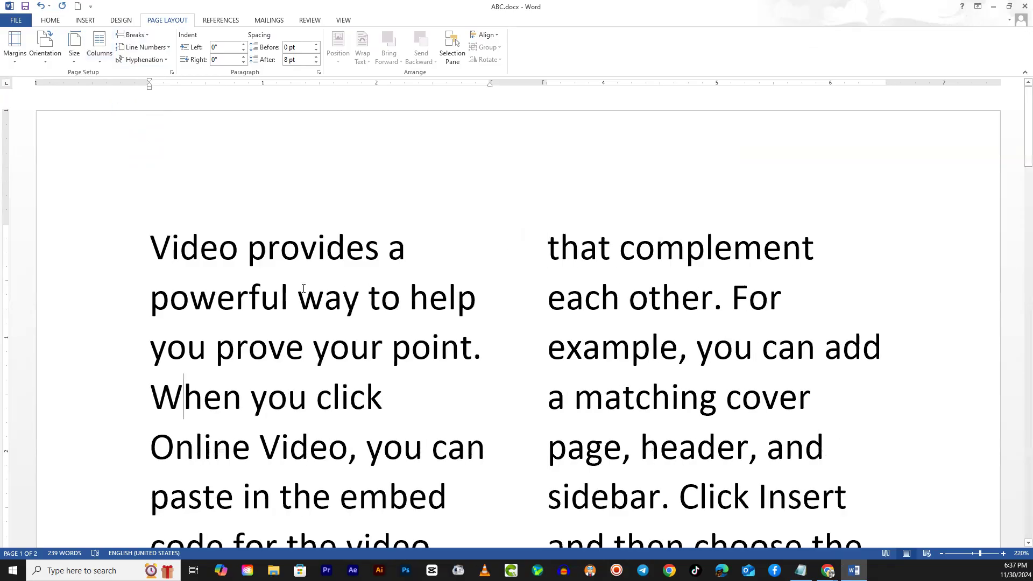
pyautogui.scroll(-6, 338, 348)
pyautogui.scroll(-10, 344, 360)
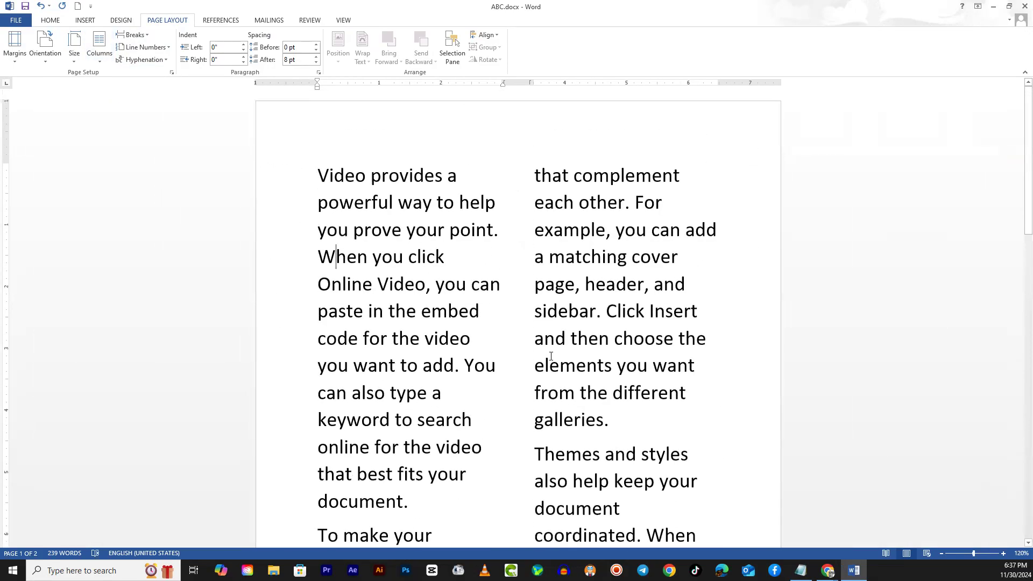
pyautogui.scroll(-13, 551, 356)
pyautogui.scroll(13, 548, 370)
# - Lay out the document text in three columns and review the text flow
pyautogui.click(99, 47)
pyautogui.click(121, 126)
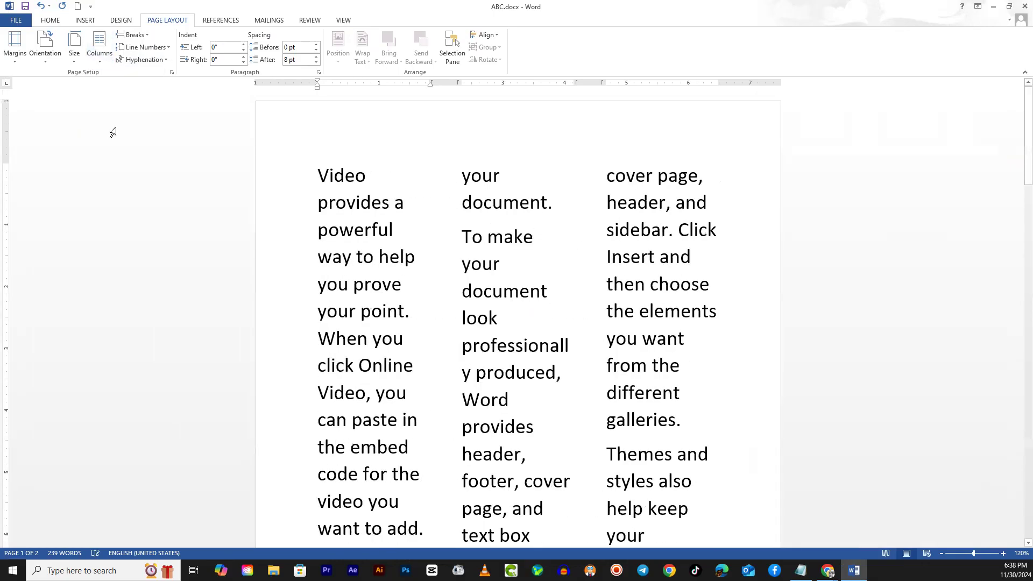
pyautogui.scroll(-2, 526, 373)
pyautogui.scroll(3, 527, 373)
pyautogui.moveTo(321, 175); pyautogui.dragTo(400, 244)
pyautogui.moveTo(405, 276); pyautogui.dragTo(406, 280)
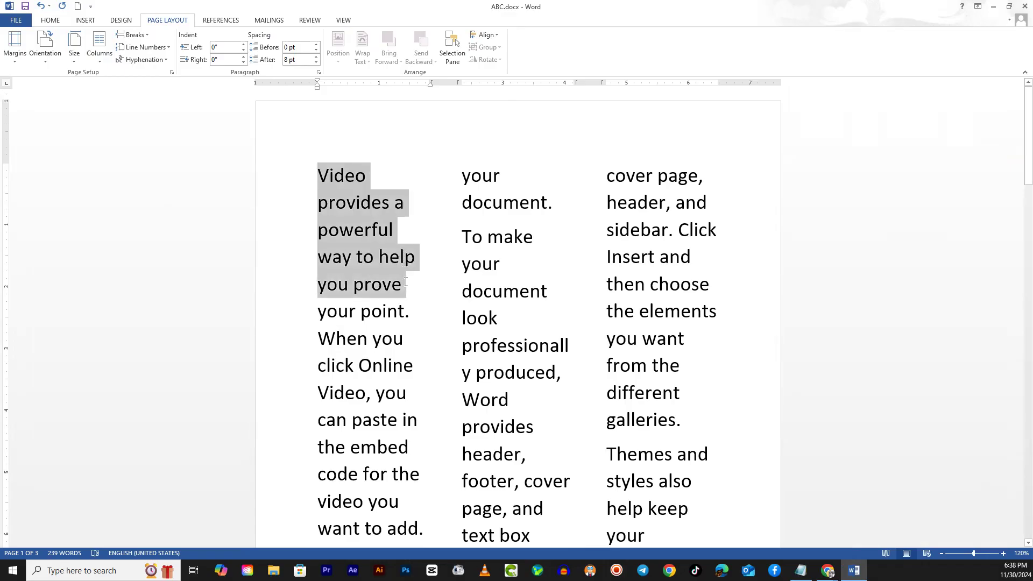
pyautogui.click(405, 366)
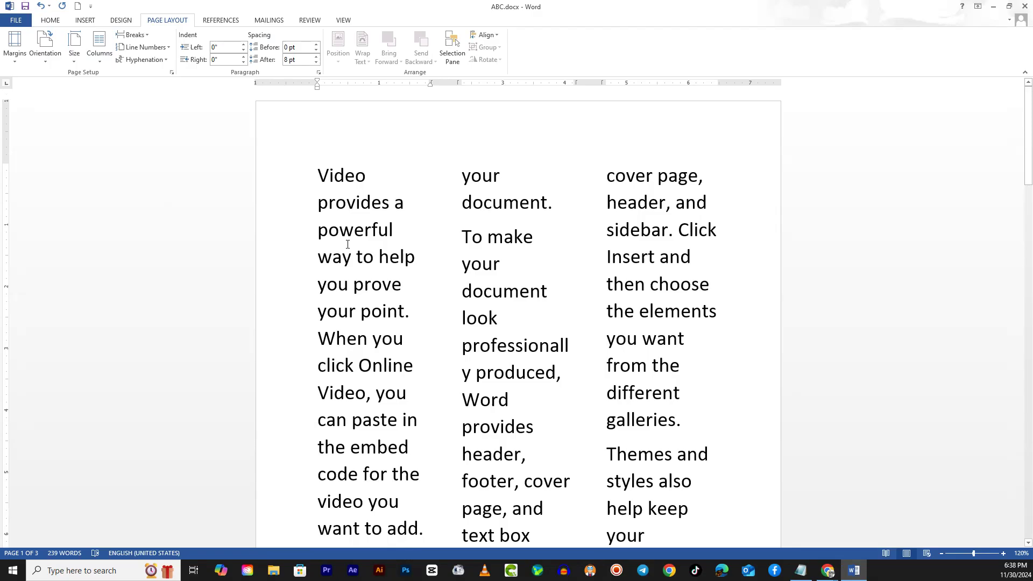
# - Set the font size of the entire document text to 12
pyautogui.hotkey('ctrl', 'a')
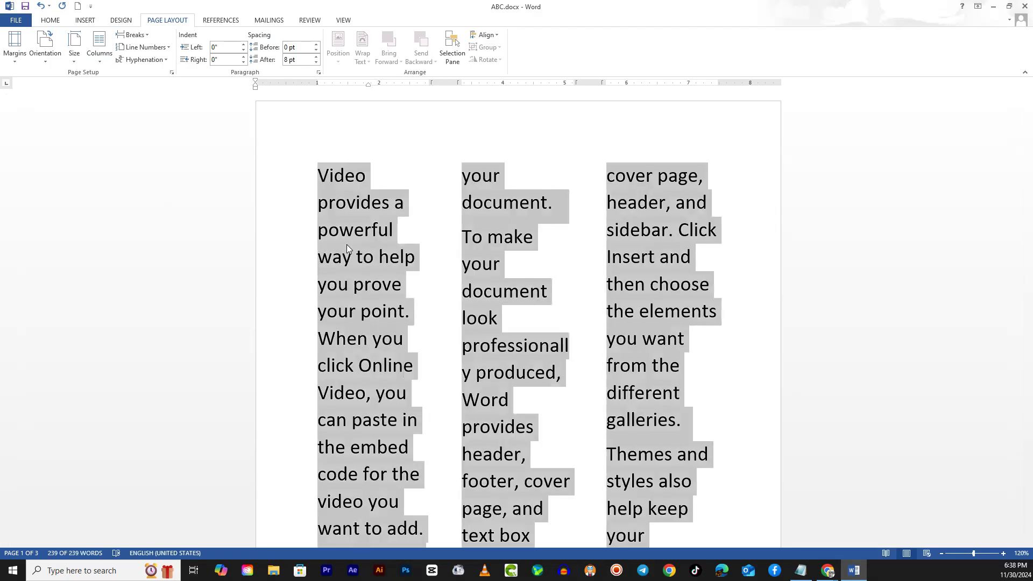
pyautogui.click(49, 20)
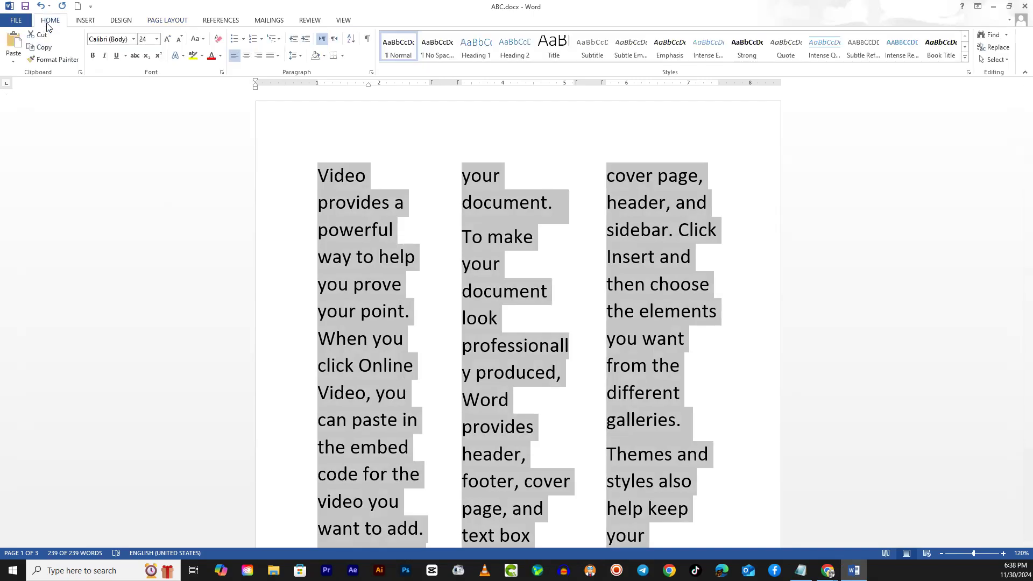
pyautogui.click(156, 43)
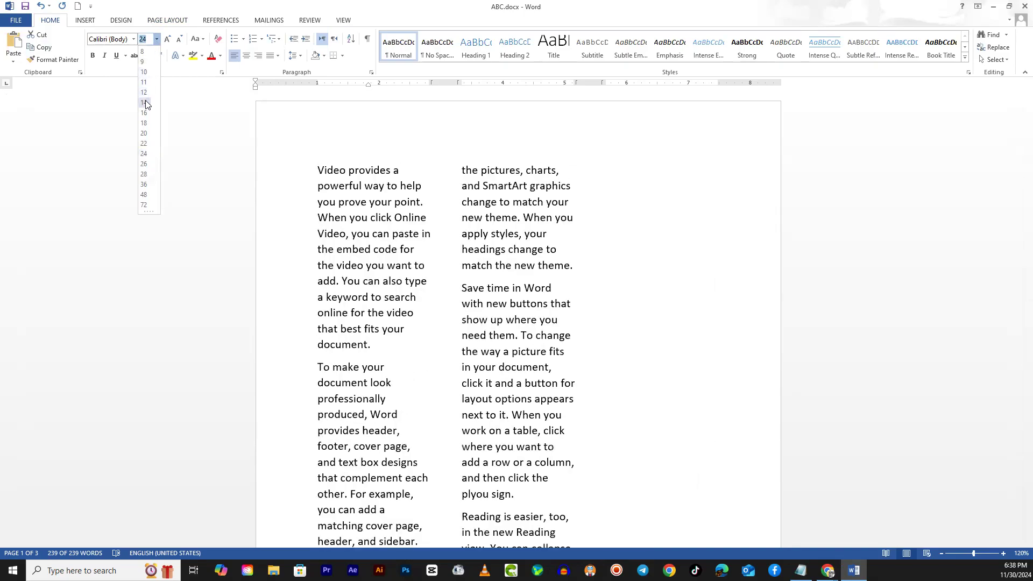
pyautogui.click(144, 93)
pyautogui.click(463, 285)
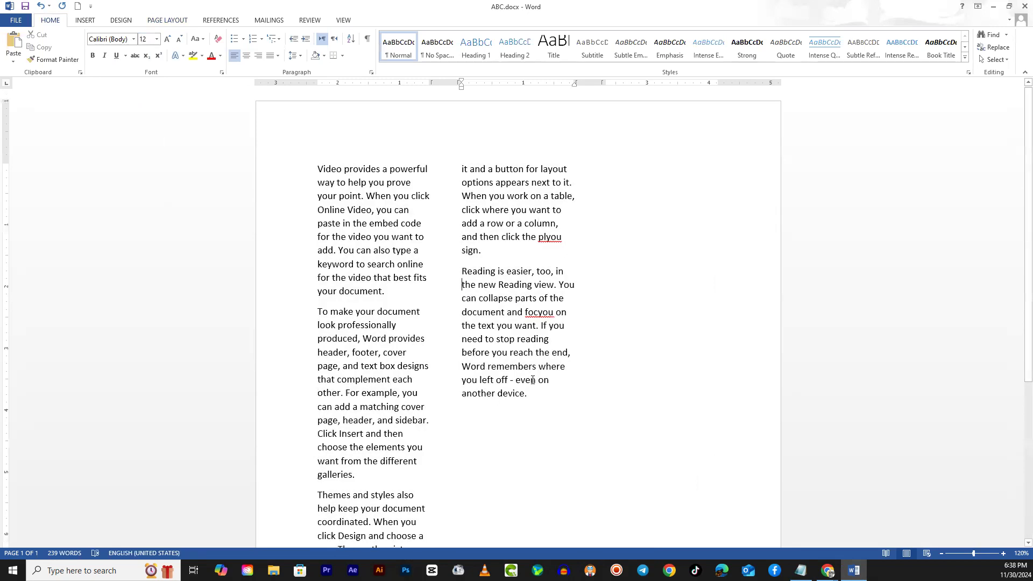
pyautogui.scroll(-5, 560, 389)
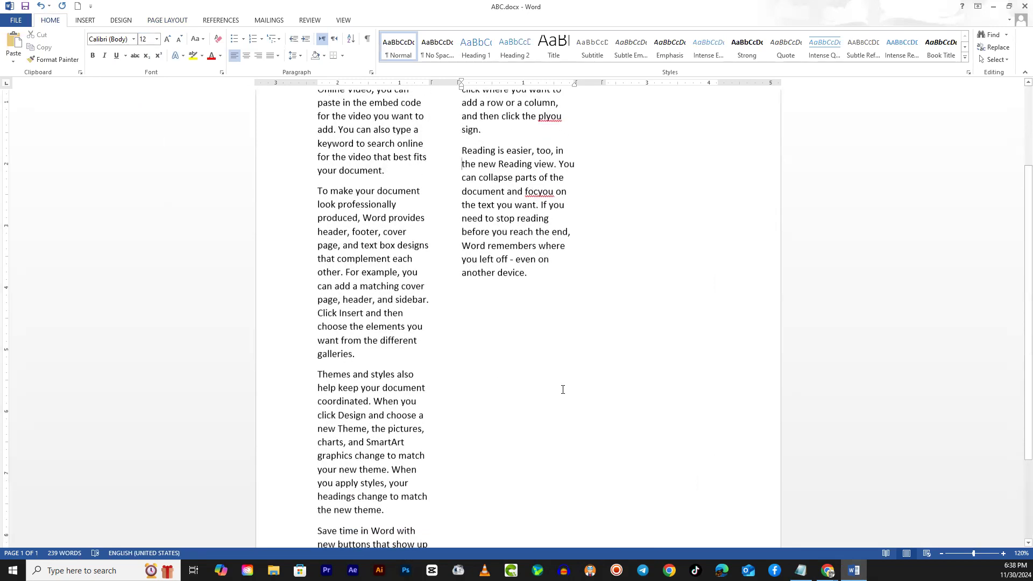
pyautogui.scroll(5, 562, 393)
pyautogui.scroll(1, 435, 246)
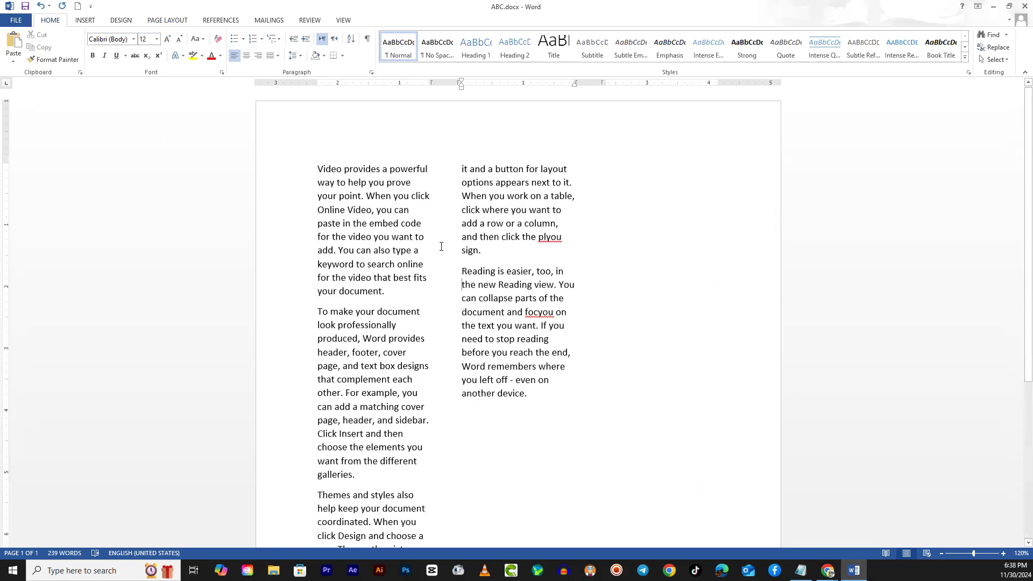
# - Copy the entire document text and paste it four times at the end to fill the three columns
pyautogui.hotkey('ctrl', 'a')
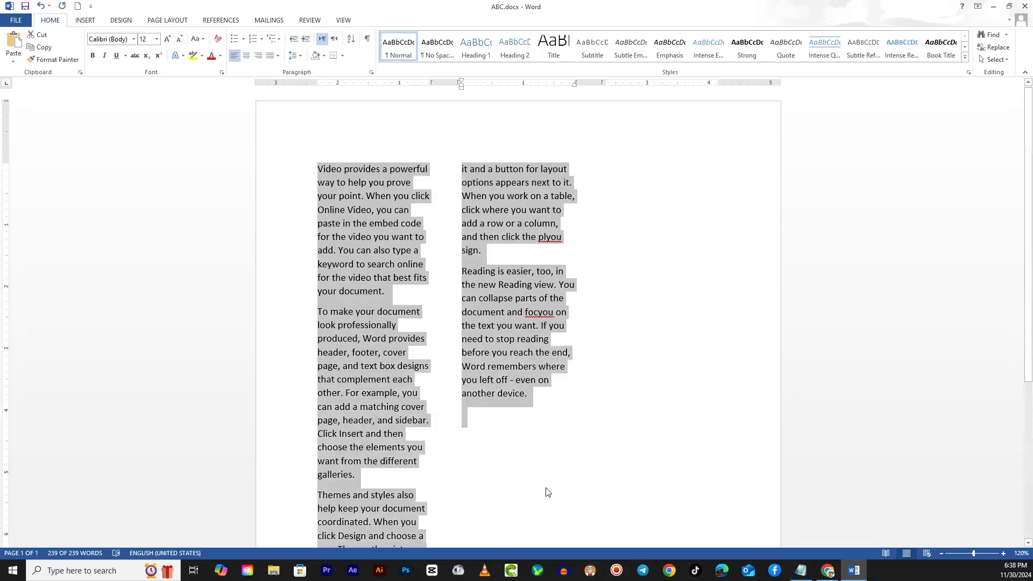
pyautogui.click(549, 404)
pyautogui.hotkey('ctrl', 'v')
pyautogui.hotkey('ctrl', 'v')
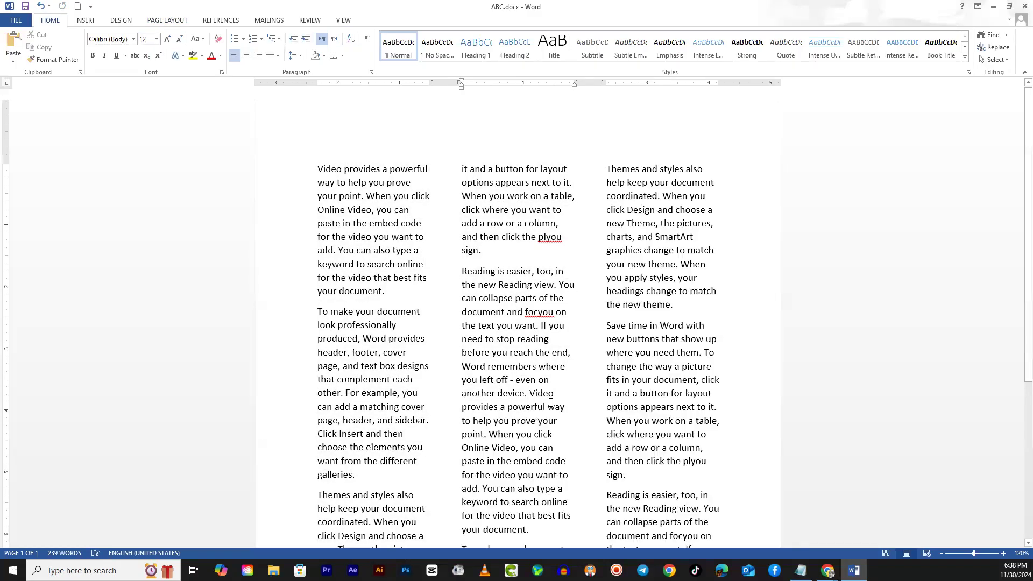
pyautogui.hotkey('ctrl', 'v')
pyautogui.hotkey('ctrl', 'v')
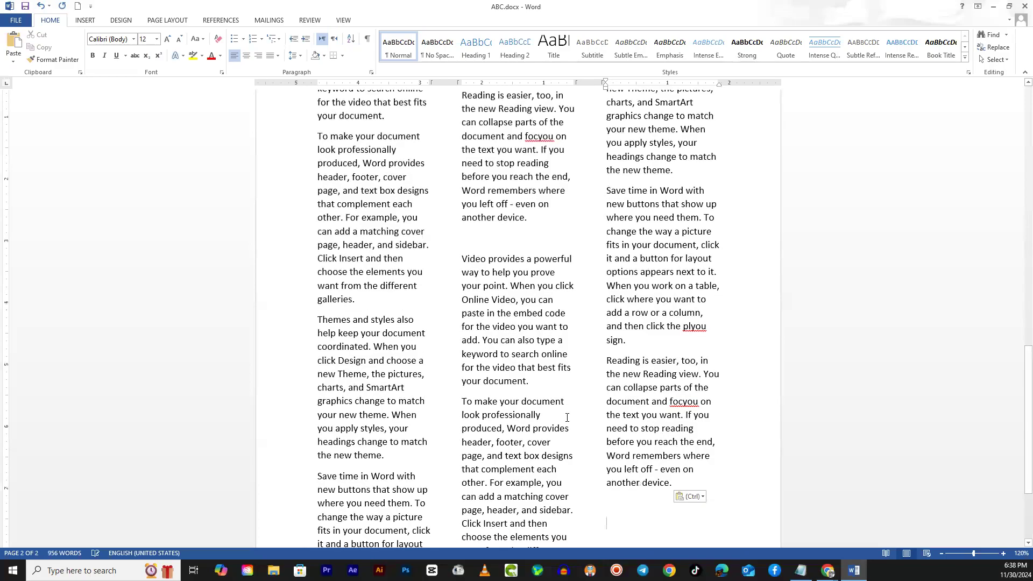
pyautogui.scroll(15, 613, 375)
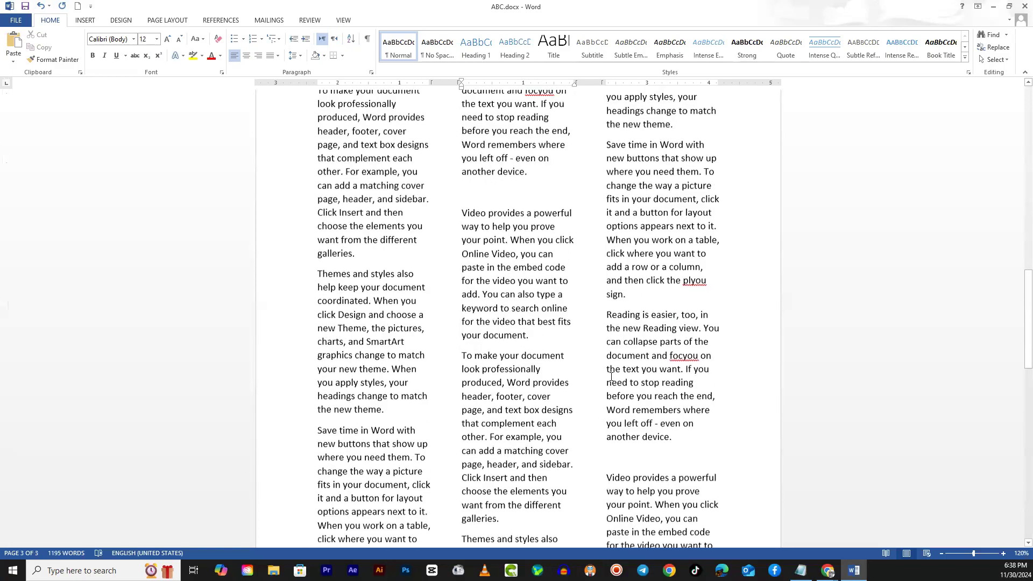
pyautogui.scroll(4, 595, 388)
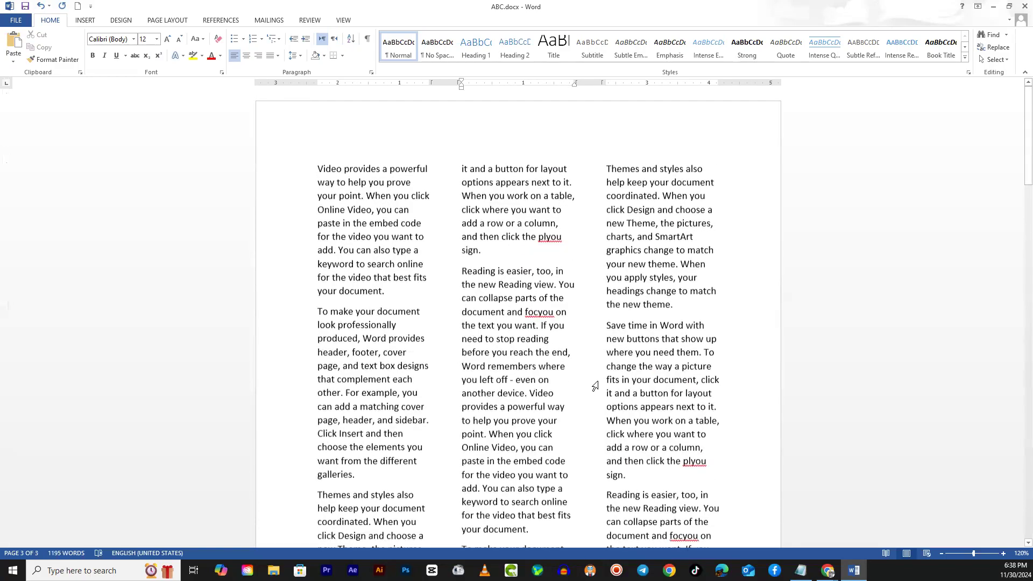
pyautogui.scroll(-20, 614, 247)
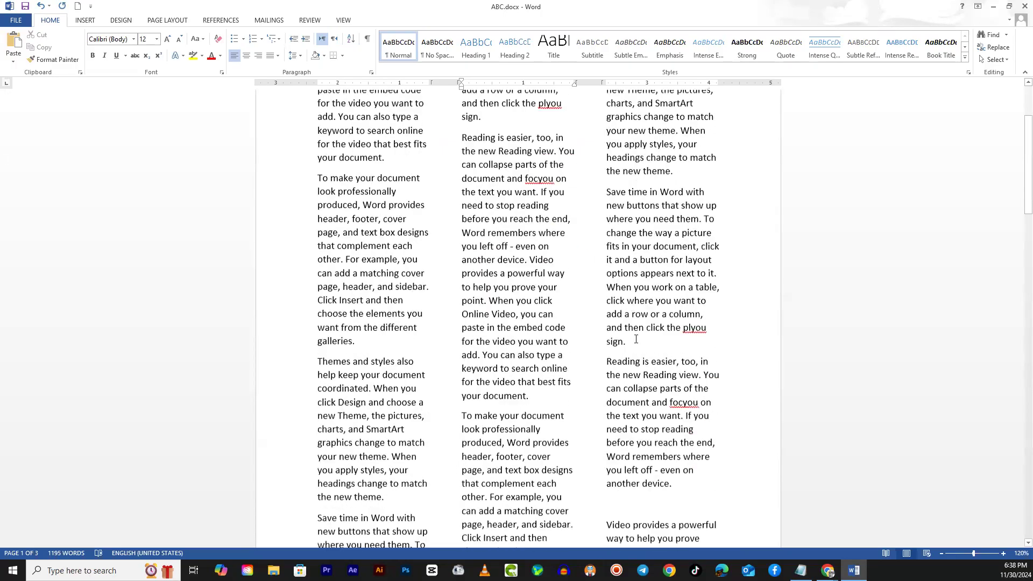
pyautogui.scroll(-10, 624, 355)
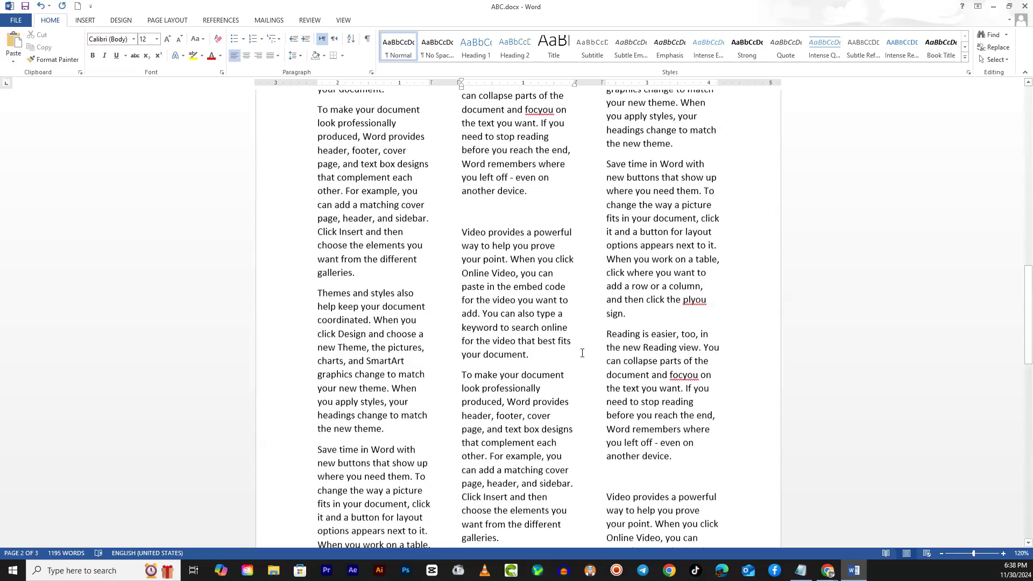
# - Set the font size of the entire document text to 8 and review the three columns
pyautogui.scroll(14, 592, 379)
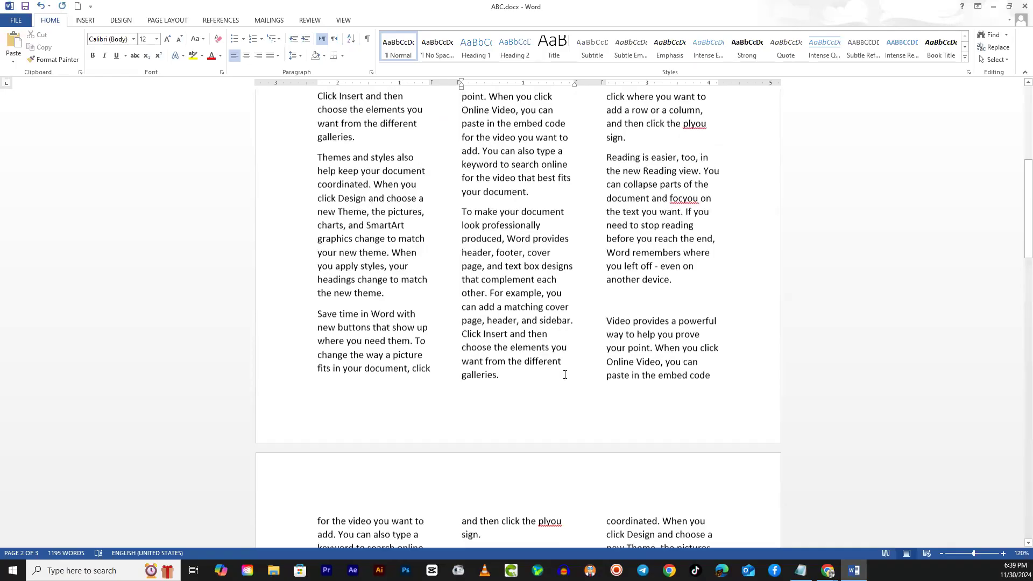
pyautogui.hotkey('ctrl', 'a')
pyautogui.click(156, 39)
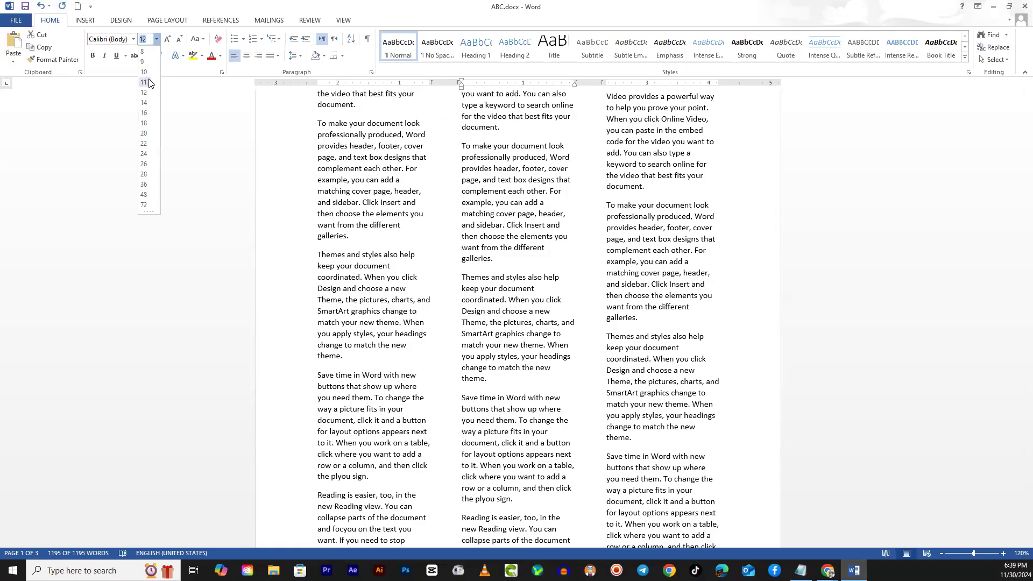
pyautogui.click(144, 52)
pyautogui.click(686, 382)
pyautogui.scroll(6, 685, 382)
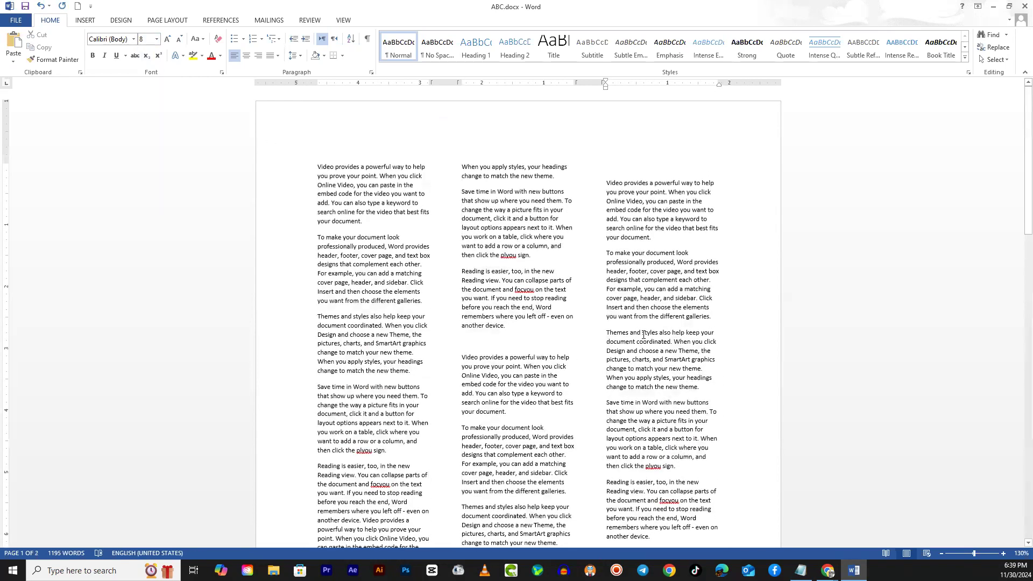
pyautogui.scroll(3, 611, 344)
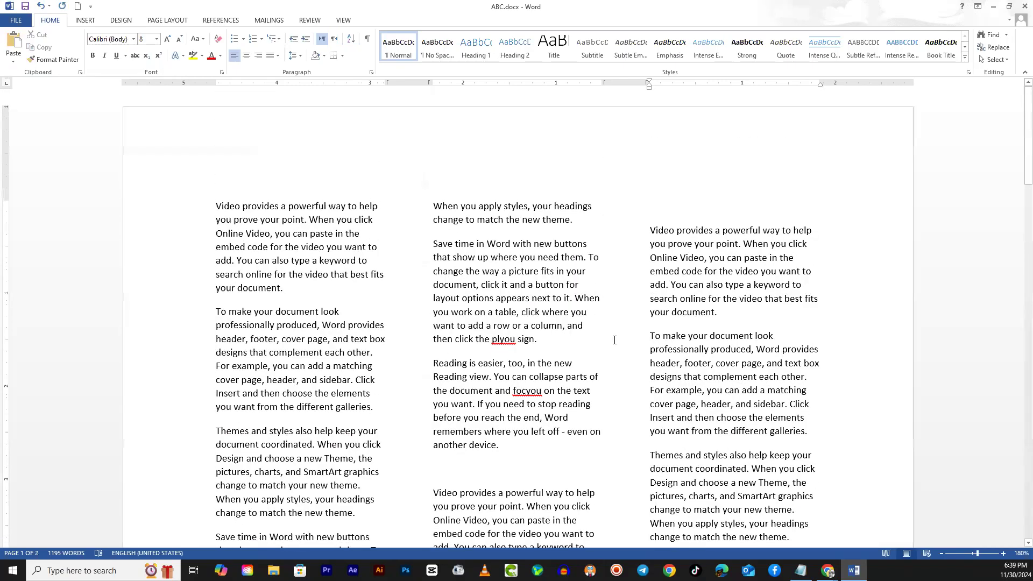
# - Delete the empty paragraph between the repeated text blocks in the second column and review the text flow
pyautogui.scroll(-1, 552, 411)
pyautogui.click(464, 377)
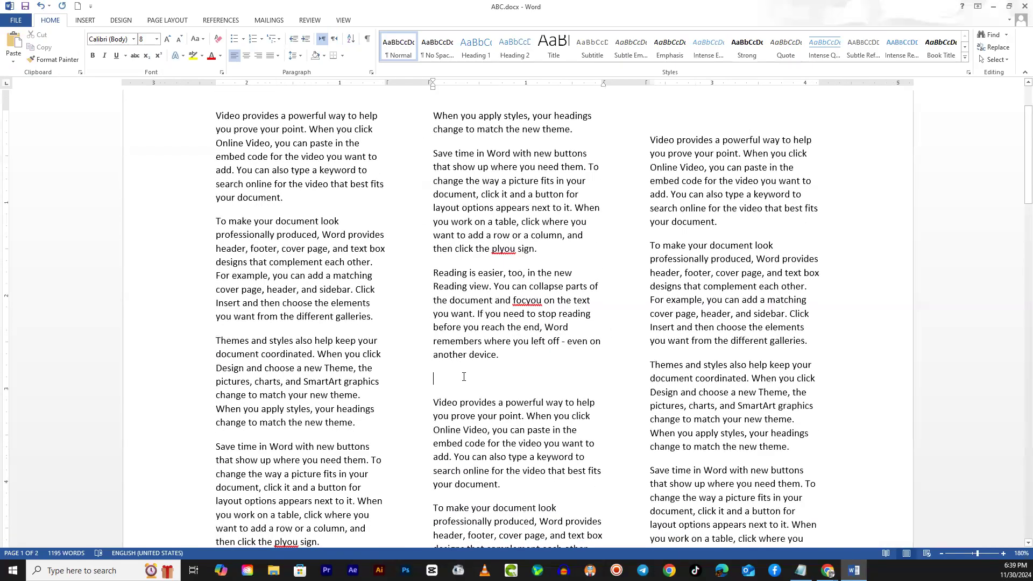
pyautogui.press('Delete')
pyautogui.scroll(-3, 566, 372)
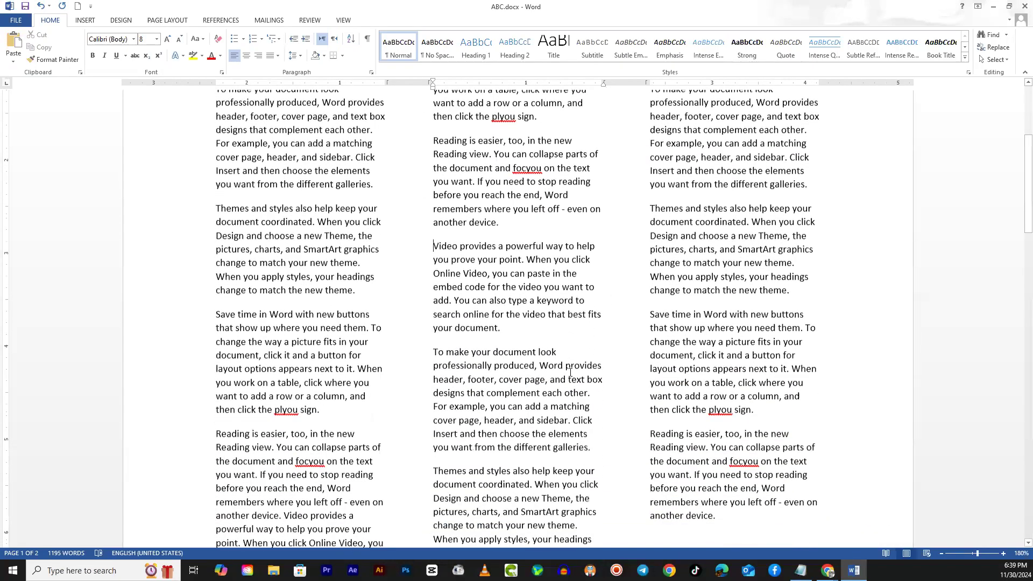
pyautogui.scroll(-6, 566, 371)
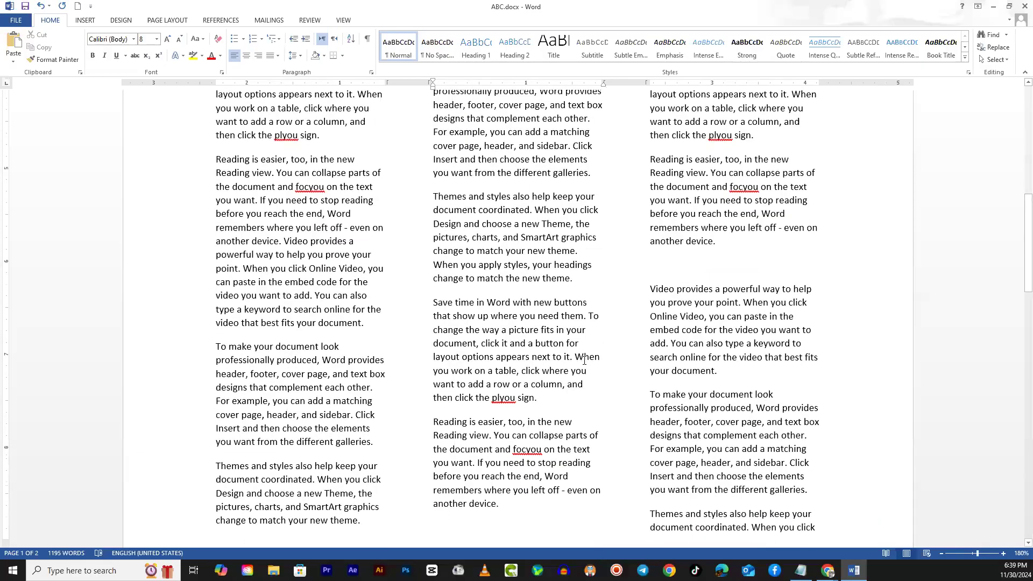
pyautogui.scroll(6, 581, 361)
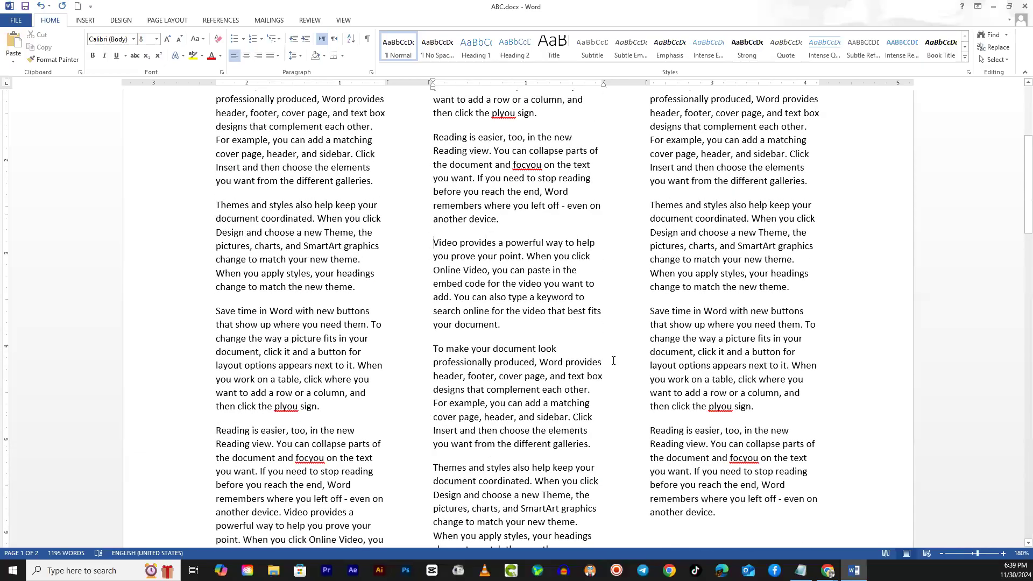
# - Switch to the Tribune ePaper page in Chrome to examine its column layout, and return to the Word document
pyautogui.hotkey('alt', 'Tab')
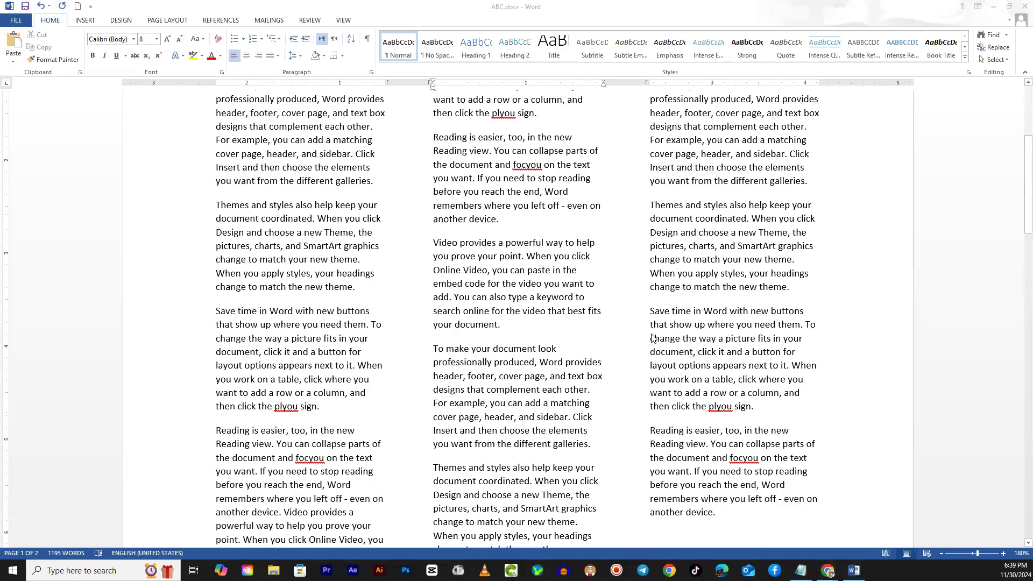
pyautogui.scroll(-5, 817, 435)
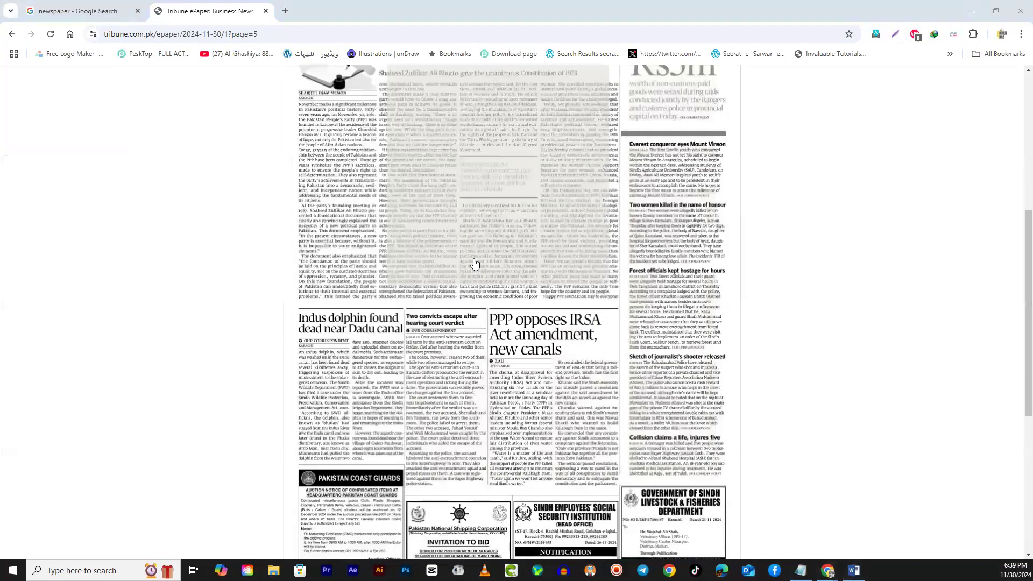
pyautogui.hotkey('alt', 'Tab')
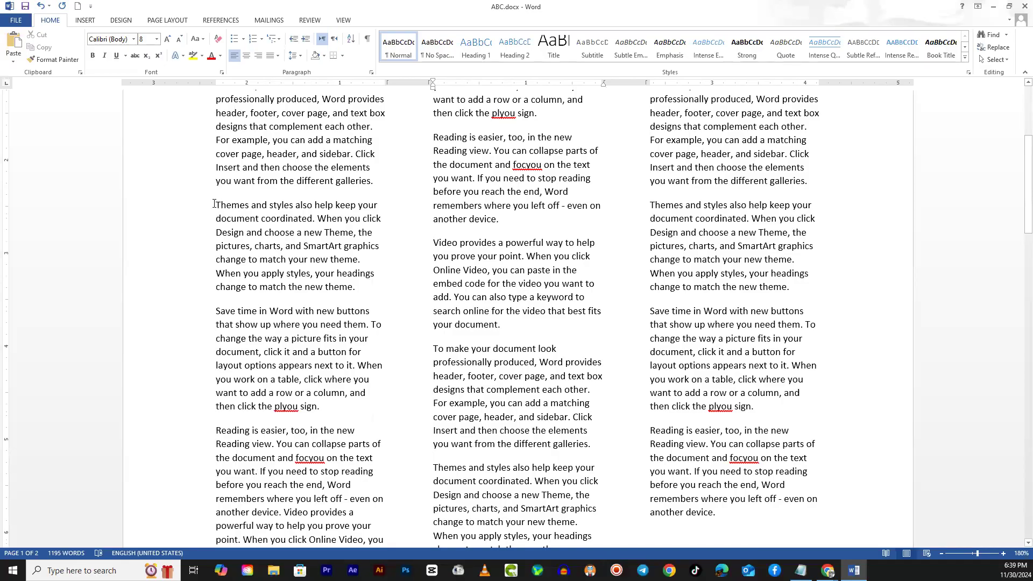
# - Highlight the "Themes and styles" paragraph in the first column to examine how its line edges align
pyautogui.moveTo(214, 204); pyautogui.dragTo(353, 300)
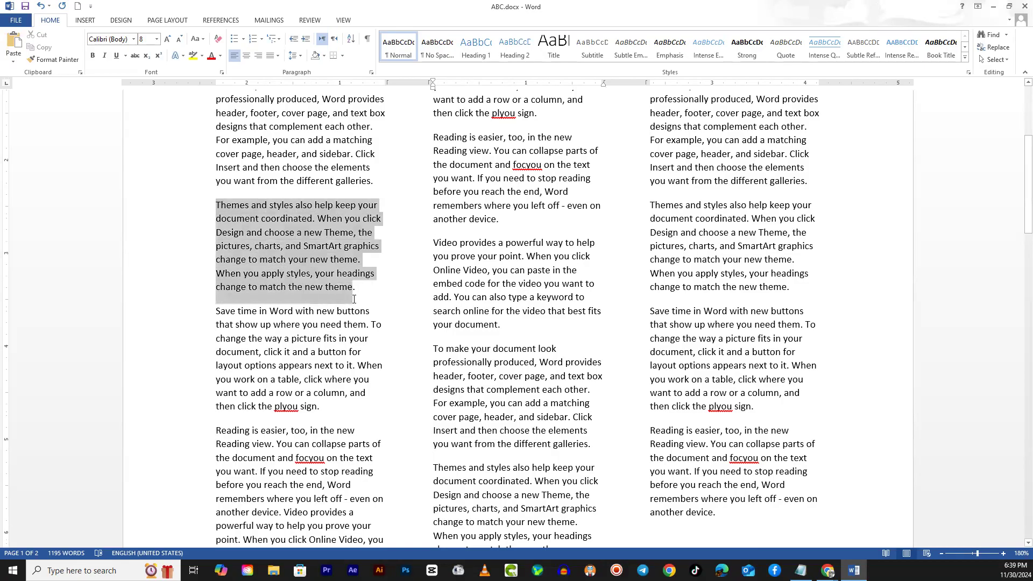
pyautogui.click(216, 205)
pyautogui.moveTo(216, 205); pyautogui.dragTo(238, 290)
pyautogui.click(221, 208)
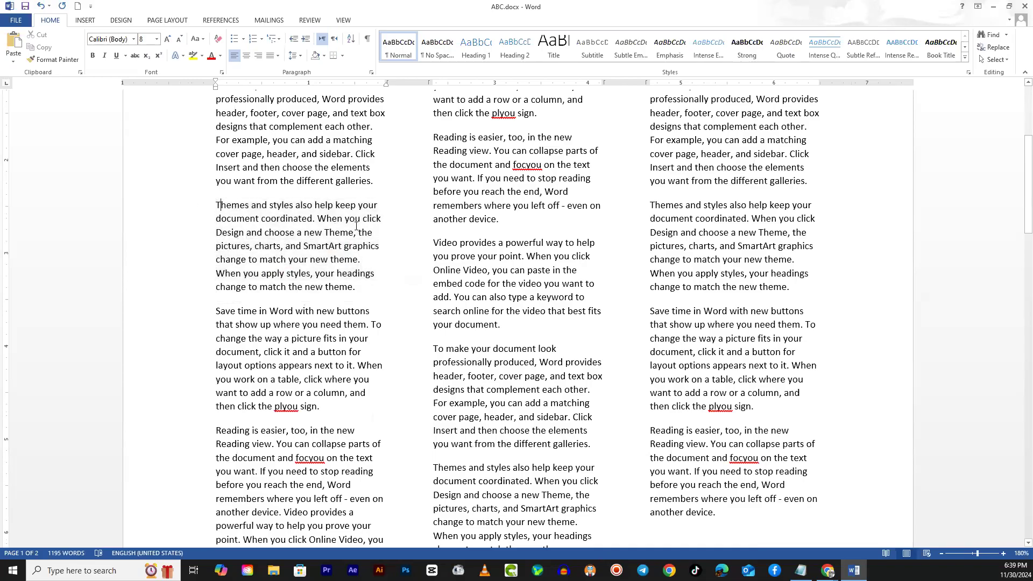
pyautogui.moveTo(380, 203); pyautogui.dragTo(369, 275)
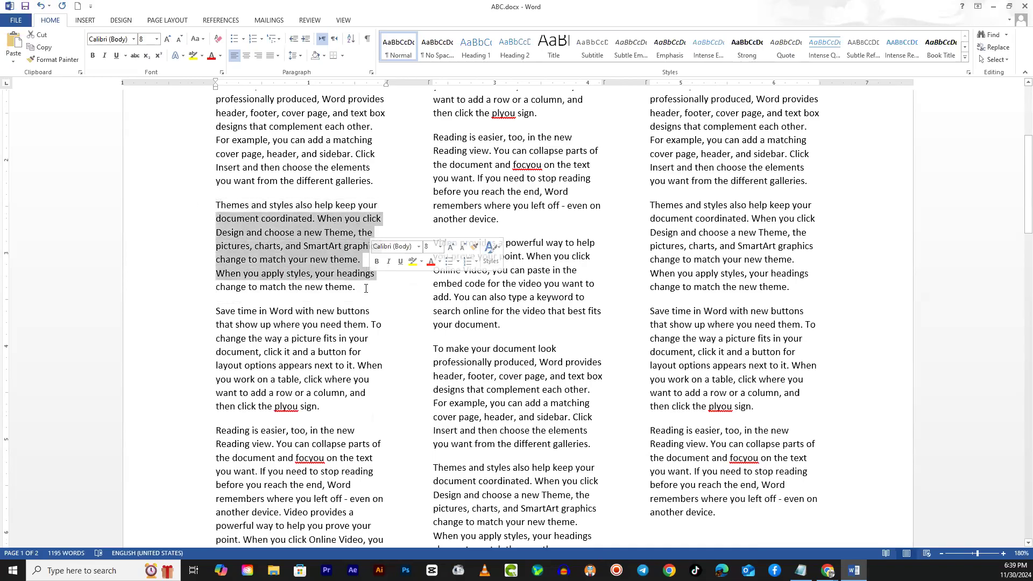
pyautogui.click(369, 281)
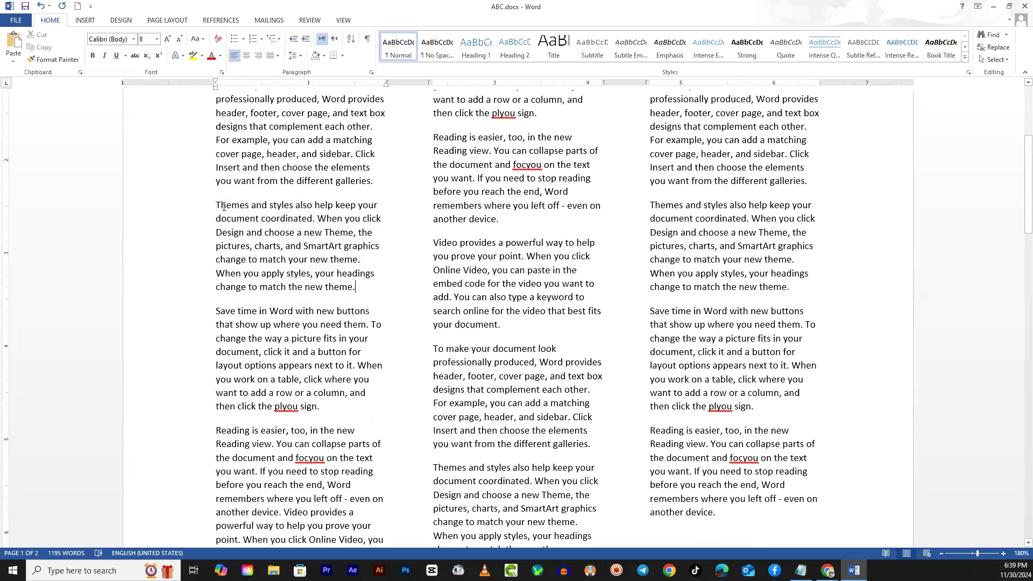
pyautogui.moveTo(217, 206); pyautogui.dragTo(359, 290)
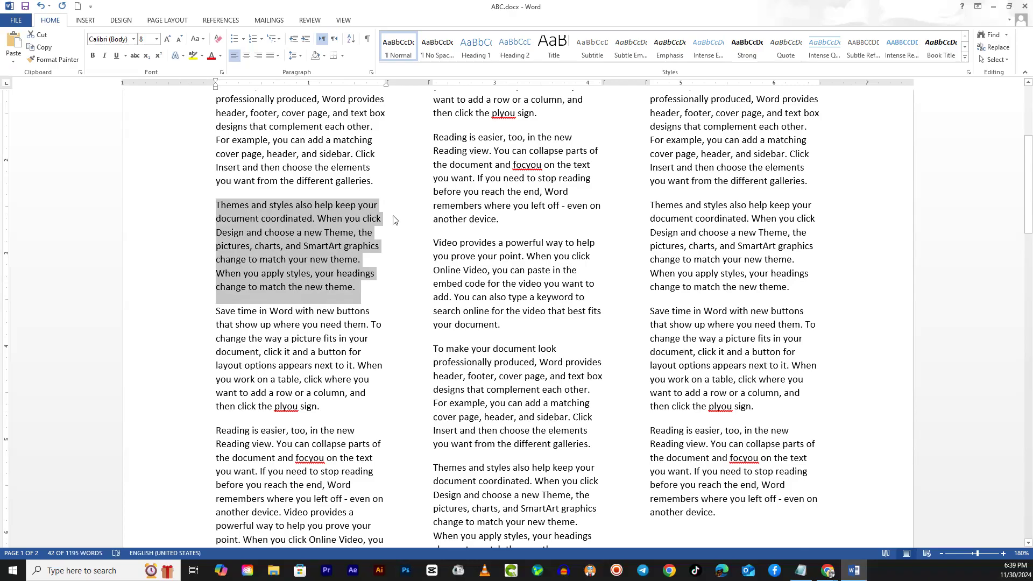
pyautogui.click(316, 258)
pyautogui.moveTo(216, 204); pyautogui.dragTo(388, 286)
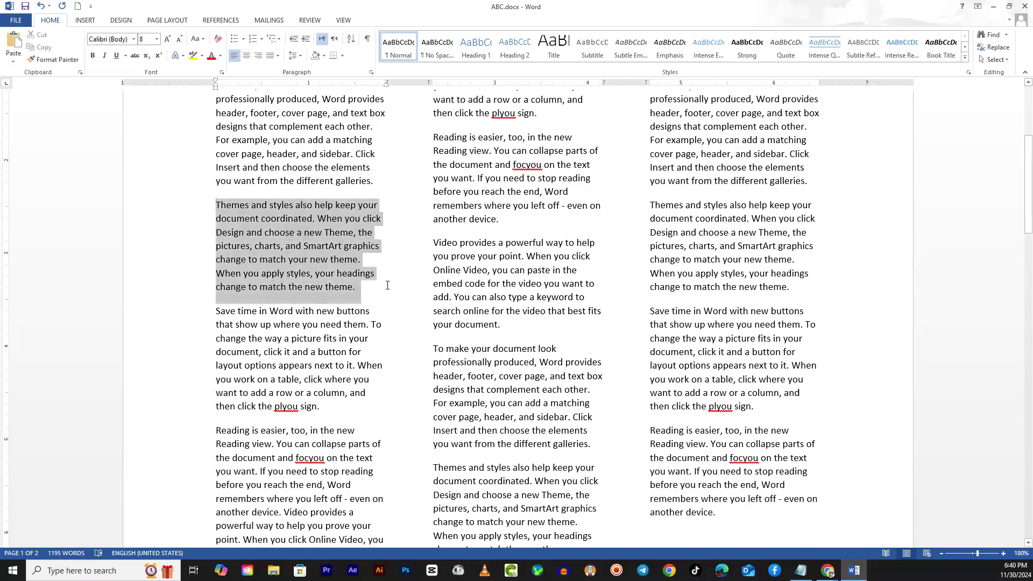
pyautogui.click(297, 240)
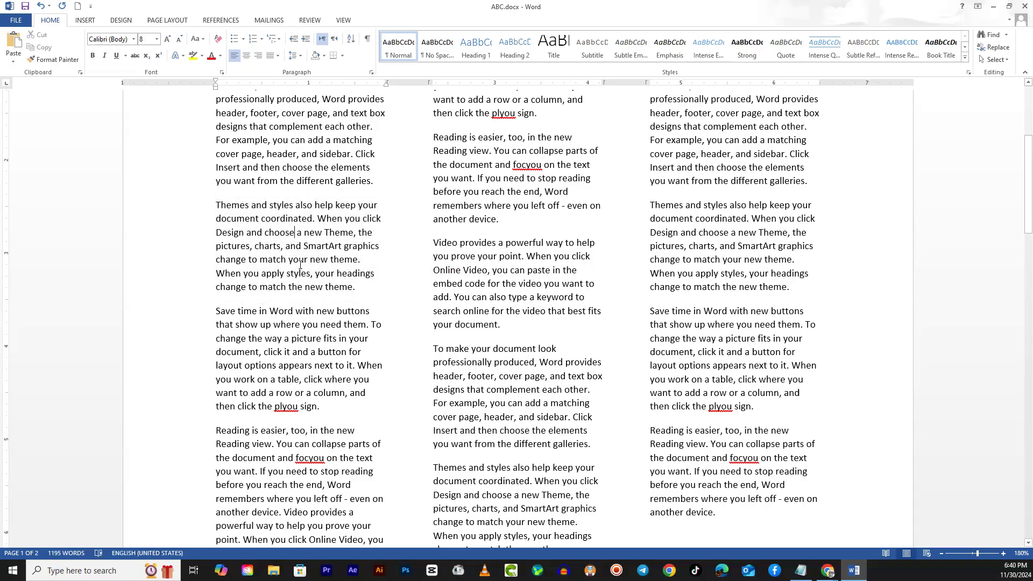
# - Try centre, right and left alignment on the first column's "Themes and styles" paragraph, and finish by justifying it
pyautogui.moveTo(362, 286); pyautogui.dragTo(218, 205)
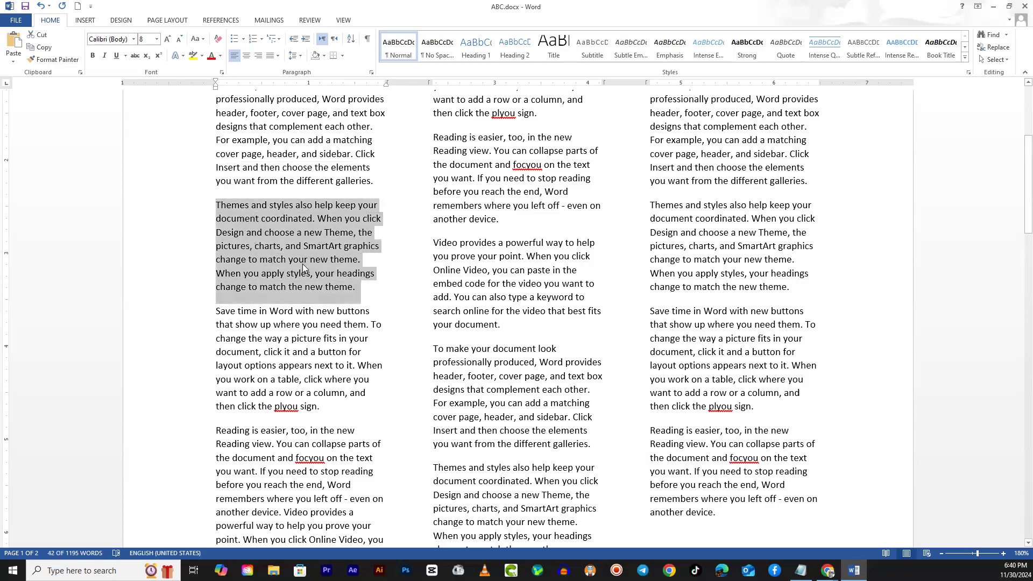
pyautogui.click(247, 63)
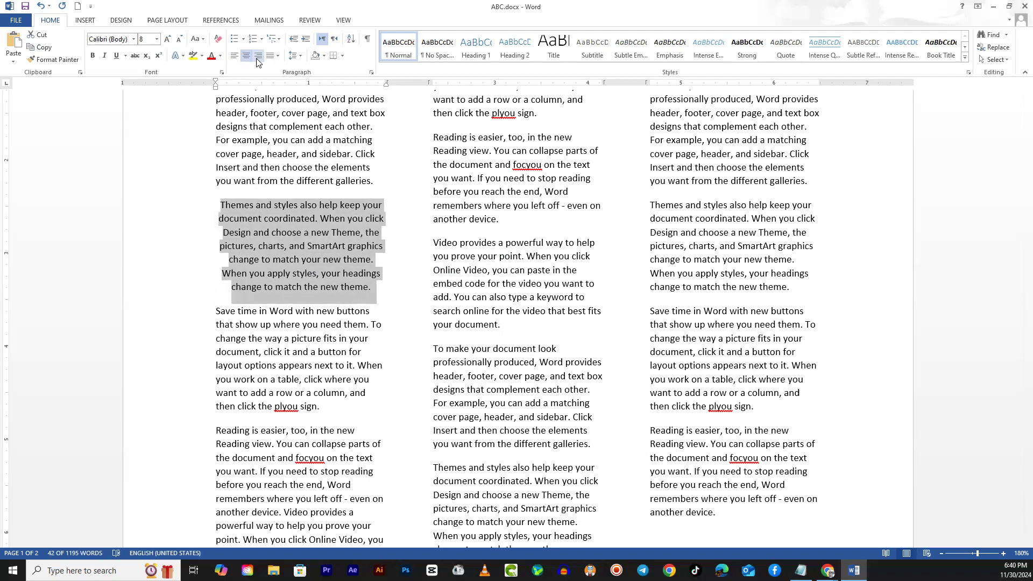
pyautogui.click(257, 63)
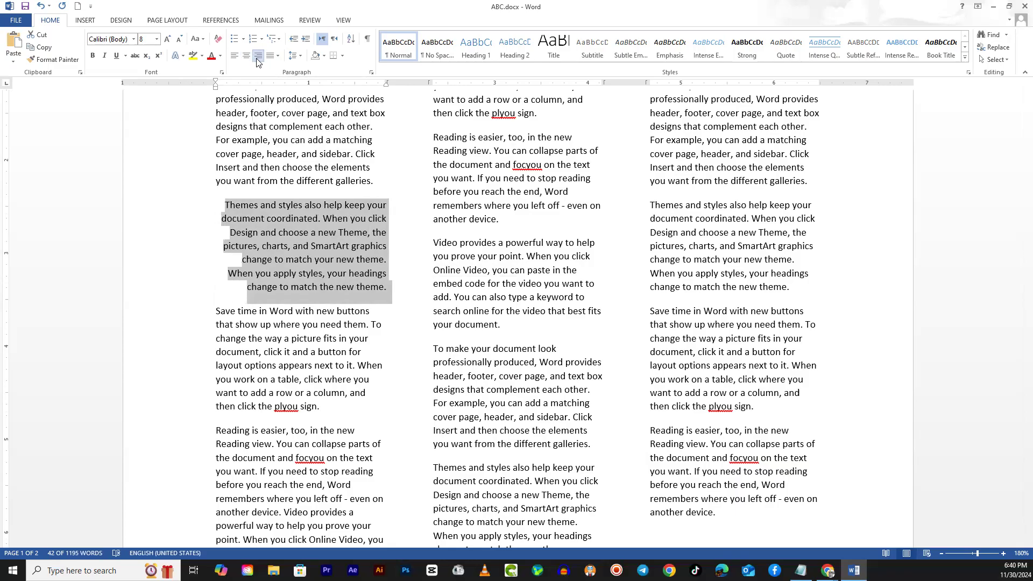
pyautogui.click(235, 59)
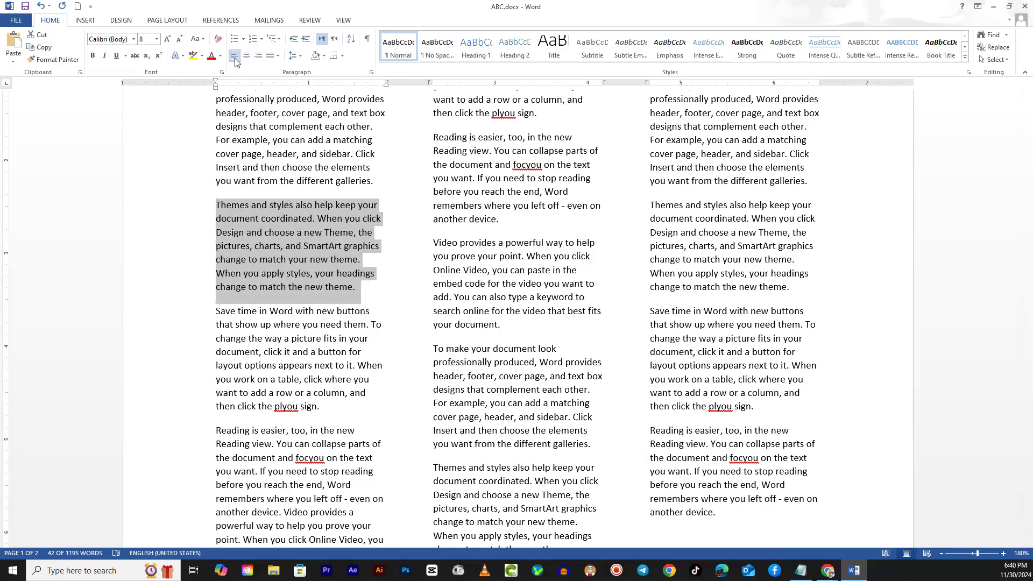
pyautogui.click(270, 63)
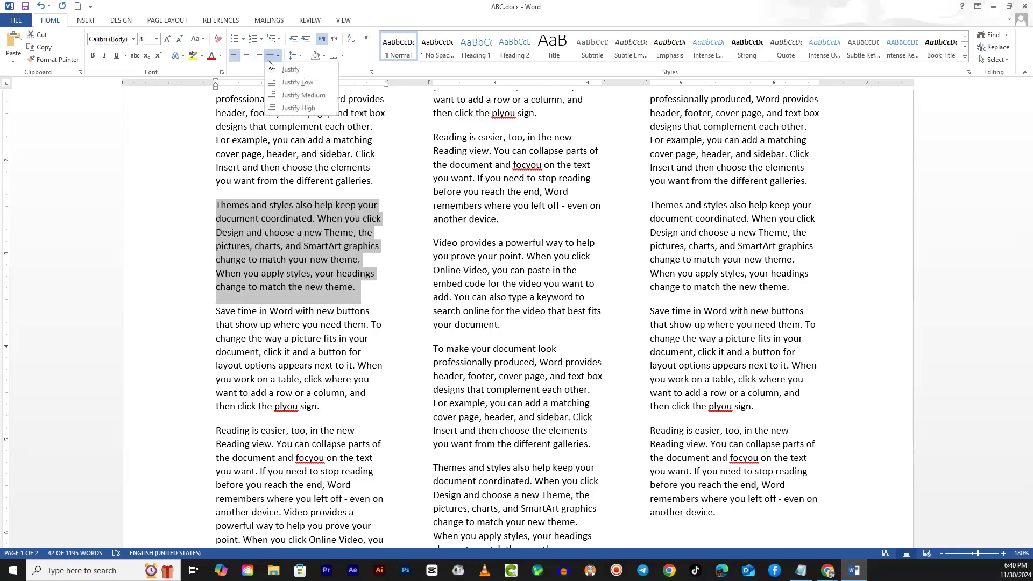
pyautogui.click(282, 71)
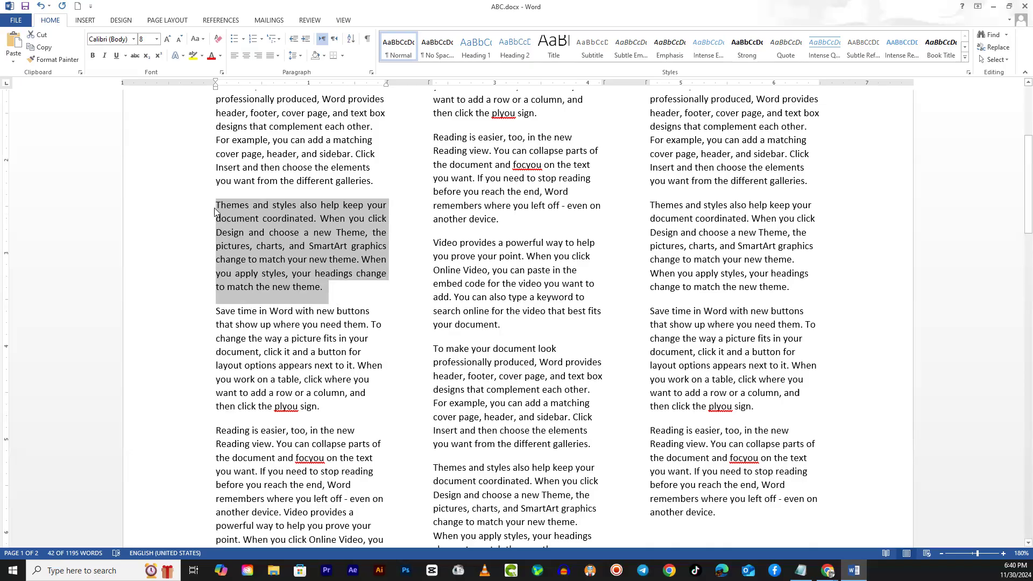
pyautogui.click(353, 219)
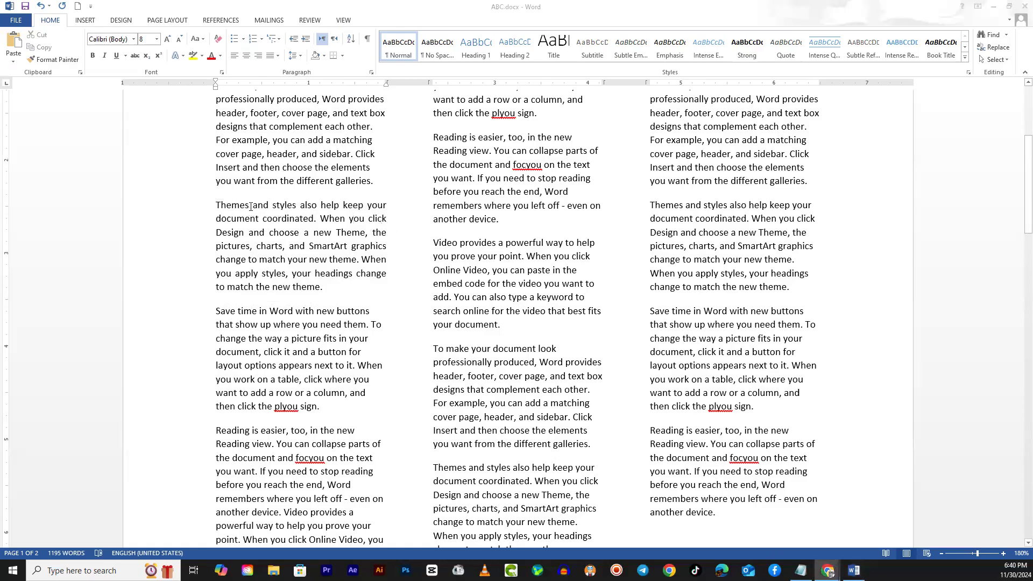
# - Open the multi-column article from the Tribune ePaper page in Chrome, examine its text alignment, and return to the Word document
pyautogui.moveTo(217, 205); pyautogui.dragTo(289, 266)
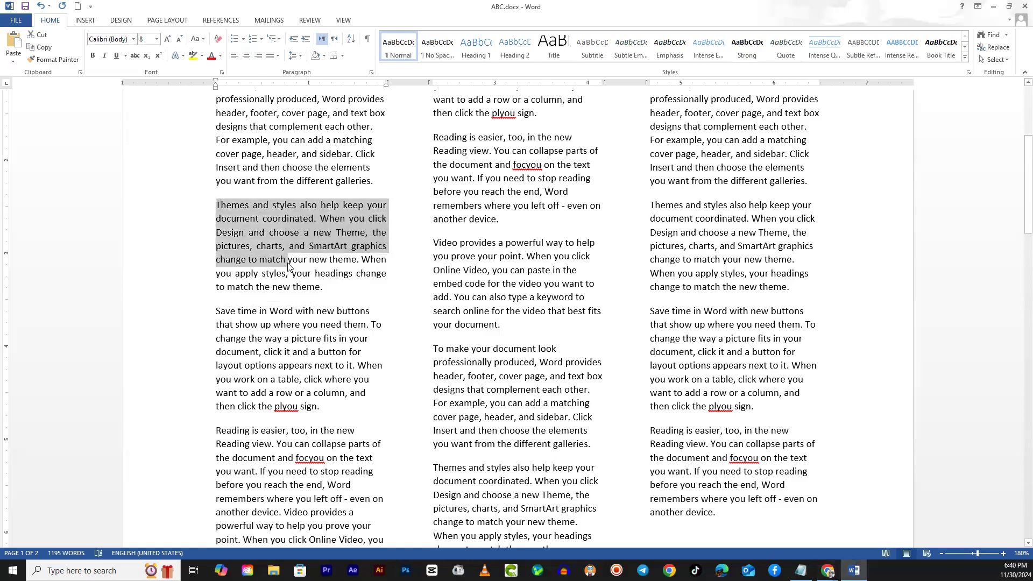
pyautogui.hotkey('alt', 'Tab')
pyautogui.click(441, 267)
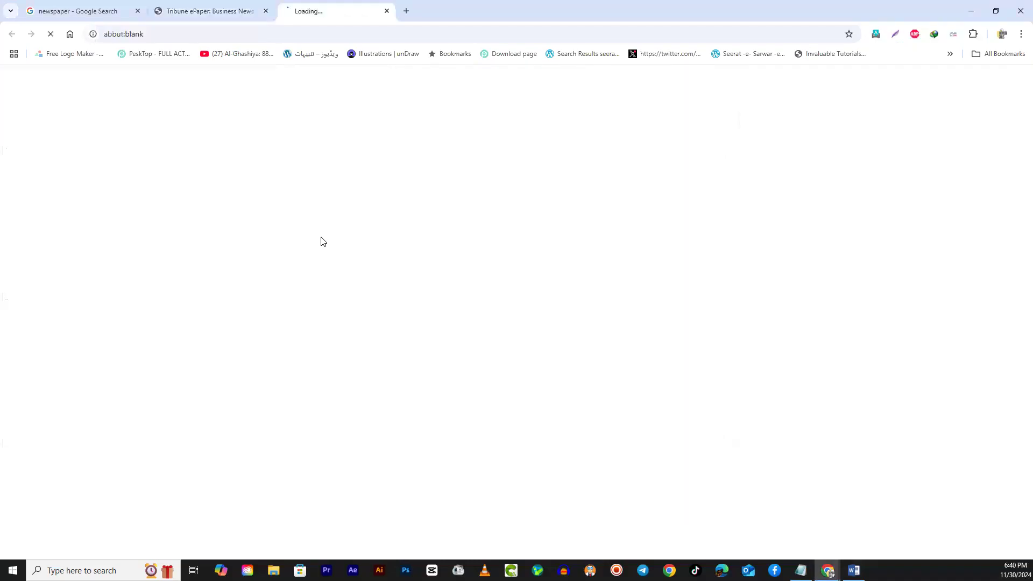
pyautogui.click(279, 15)
pyautogui.click(291, 17)
pyautogui.scroll(-4, 369, 371)
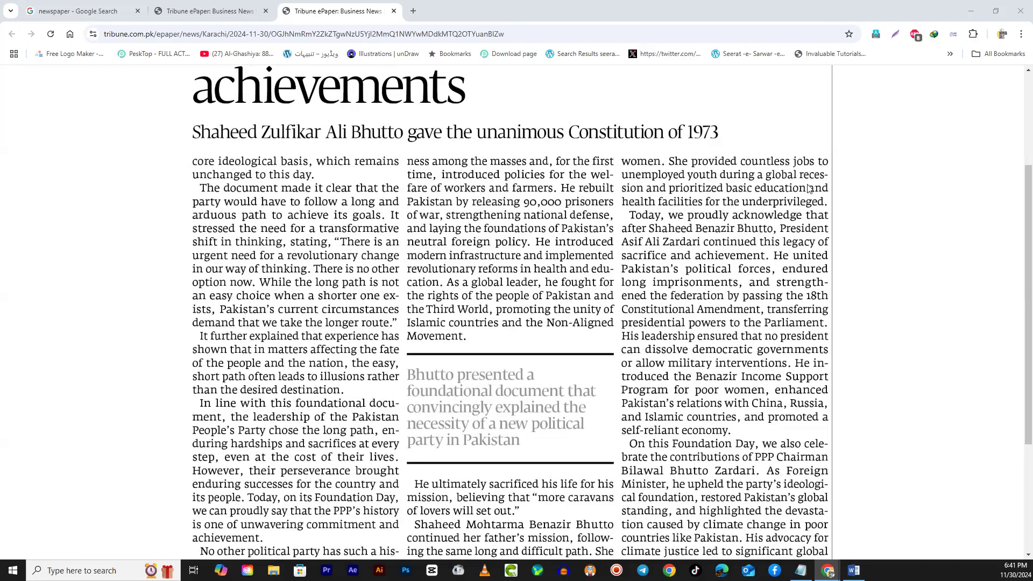
pyautogui.click(199, 15)
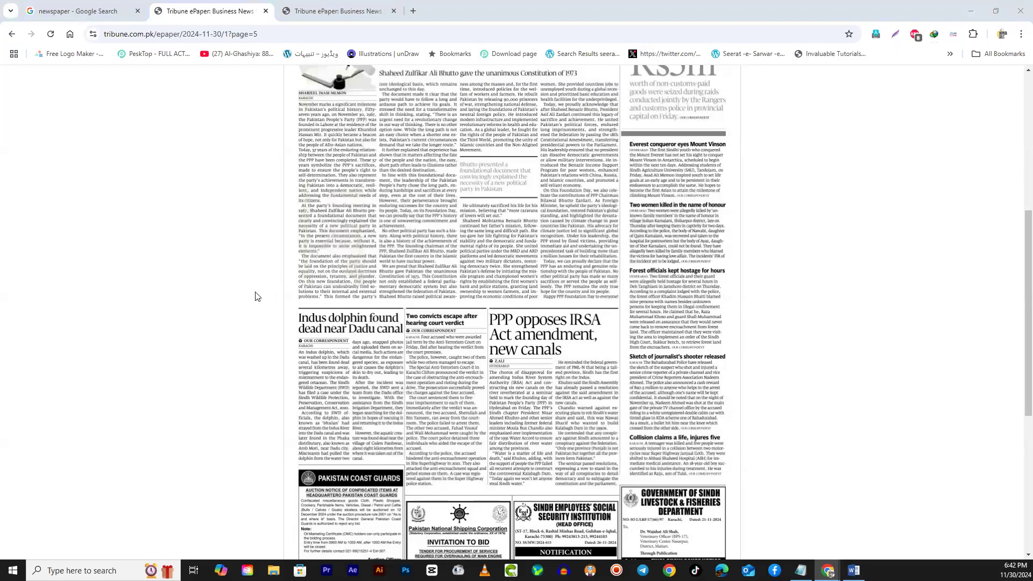
pyautogui.hotkey('alt', 'Tab')
# - Apply Justify High alignment to the entire document text
pyautogui.moveTo(550, 318); pyautogui.dragTo(506, 330)
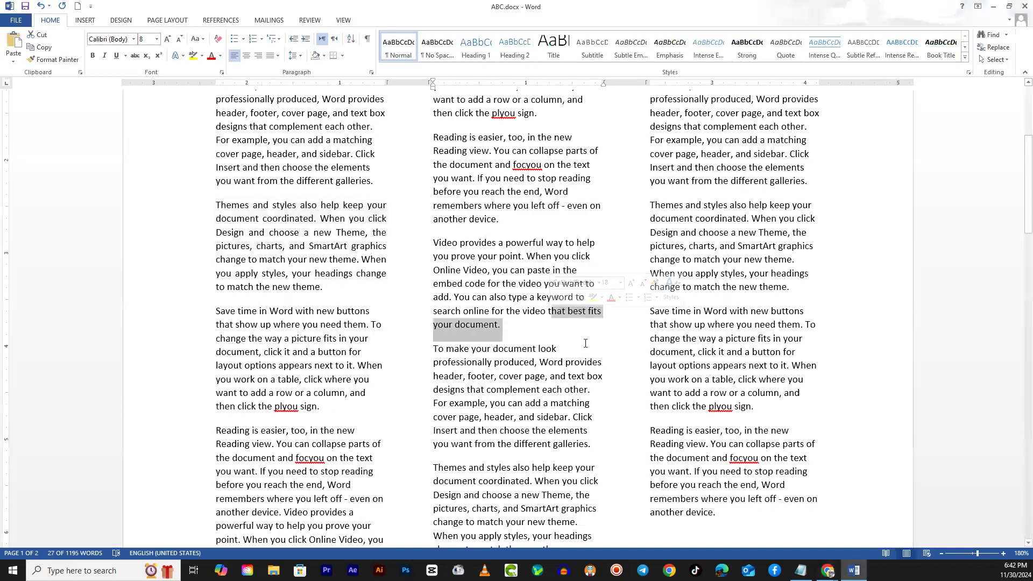
pyautogui.scroll(6, 565, 313)
pyautogui.scroll(-2, 565, 313)
pyautogui.scroll(3, 565, 313)
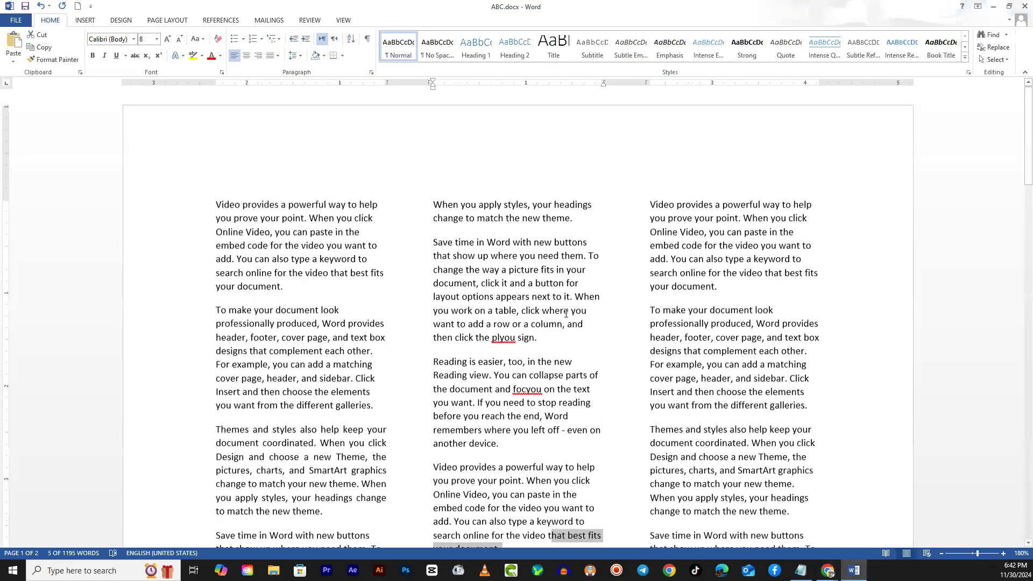
pyautogui.hotkey('ctrl', 'a')
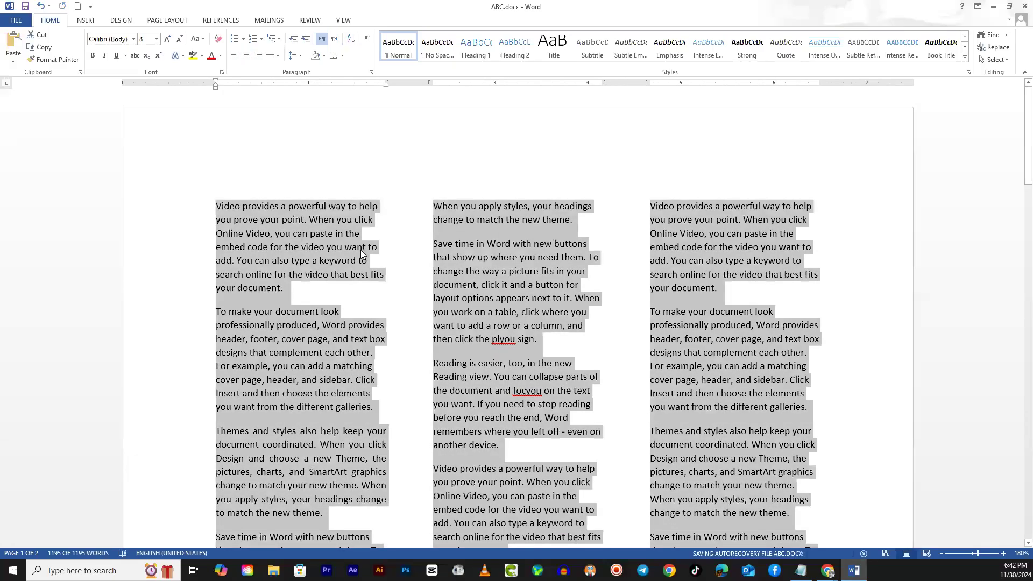
pyautogui.click(271, 60)
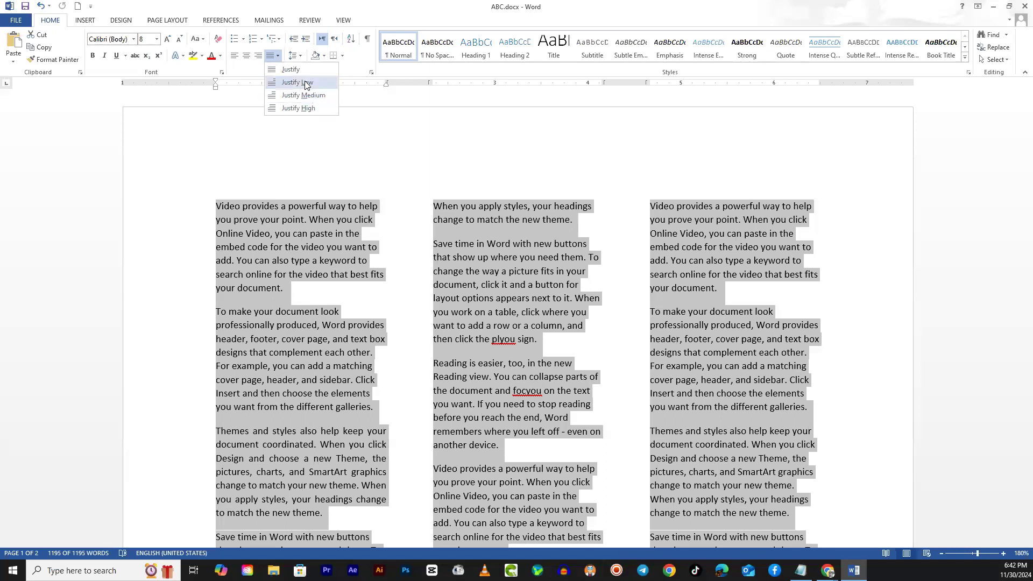
pyautogui.click(295, 109)
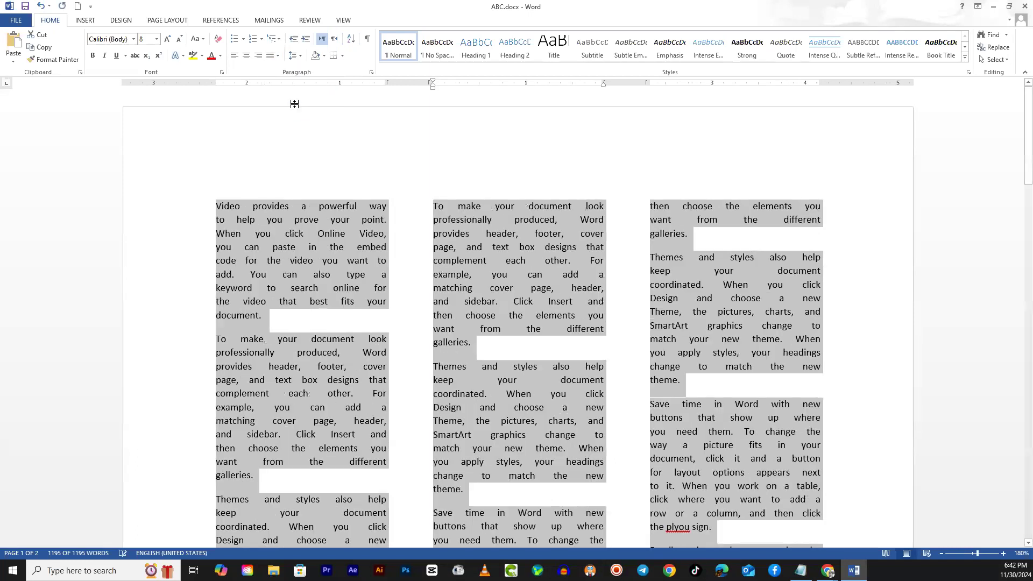
# - Compare Justify Low and Justify alignment on the entire document text, ending with Justify Low applied
pyautogui.click(300, 59)
pyautogui.click(275, 57)
pyautogui.click(274, 57)
pyautogui.click(287, 85)
pyautogui.click(280, 57)
pyautogui.click(283, 70)
pyautogui.click(276, 57)
pyautogui.click(286, 86)
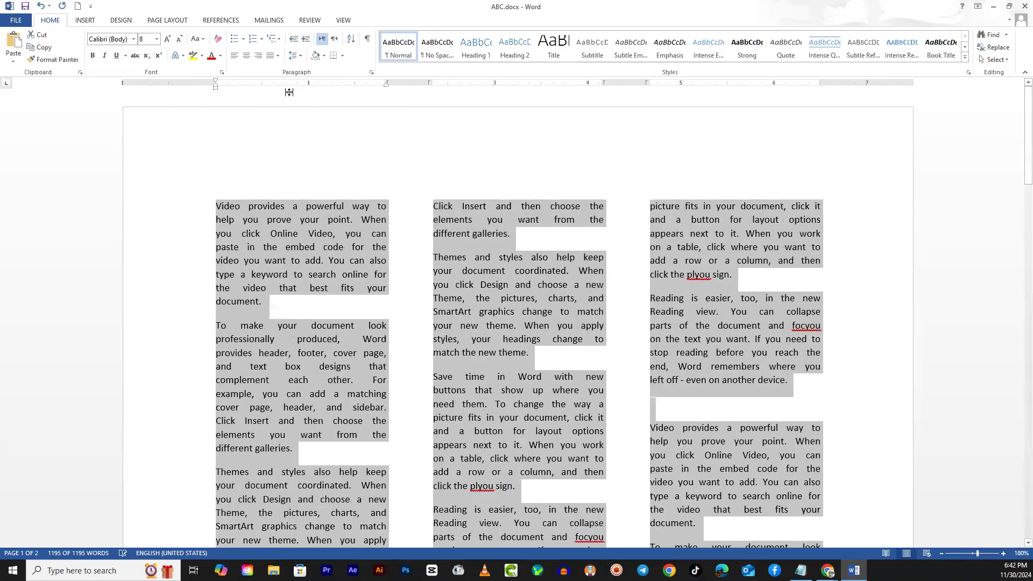
# - Apply standard Justify alignment to the entire document text and check the resulting word spacing
pyautogui.click(276, 56)
pyautogui.click(283, 70)
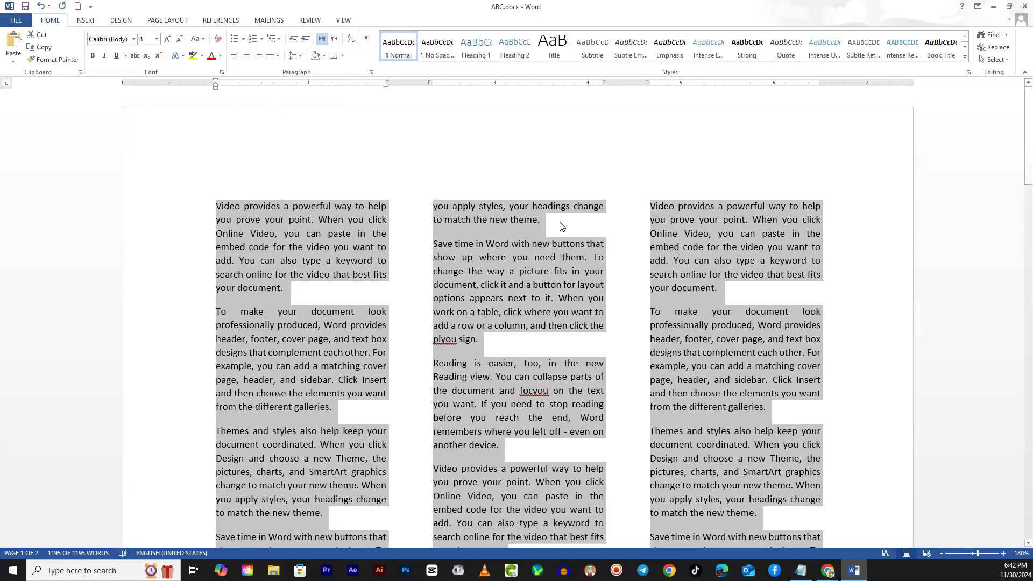
pyautogui.click(542, 225)
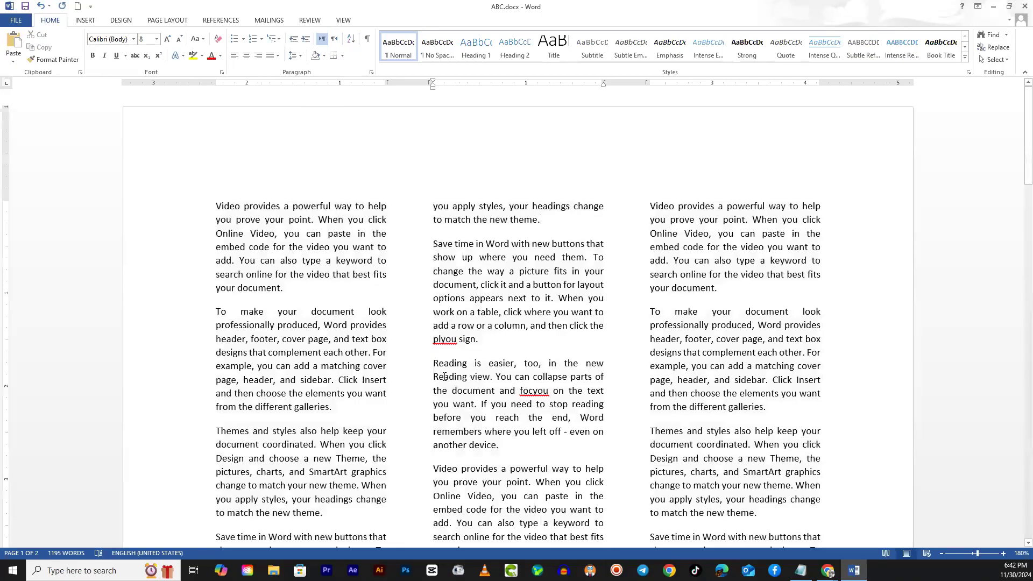
pyautogui.scroll(-10, 436, 374)
pyautogui.scroll(8, 422, 370)
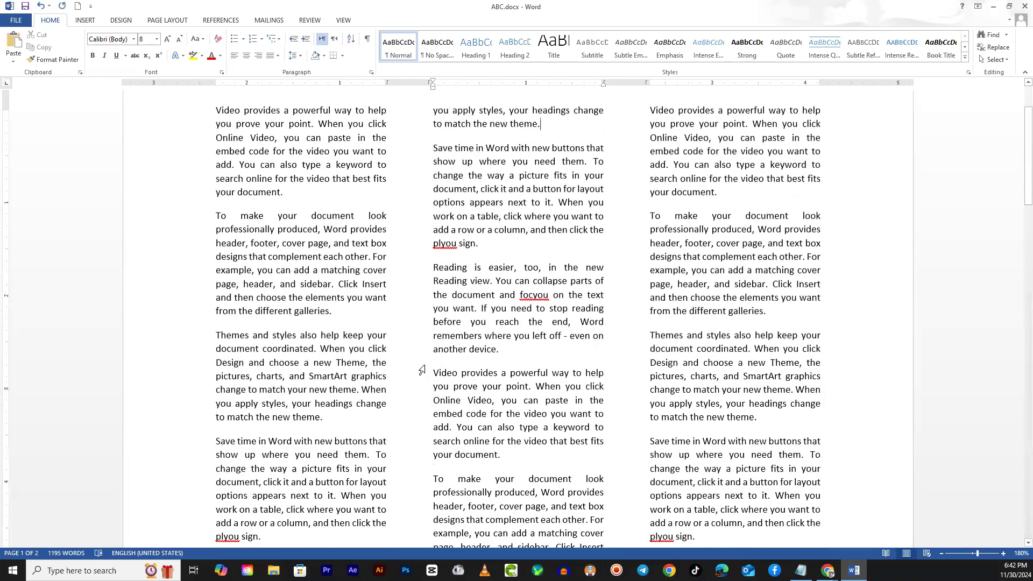
pyautogui.scroll(3, 422, 370)
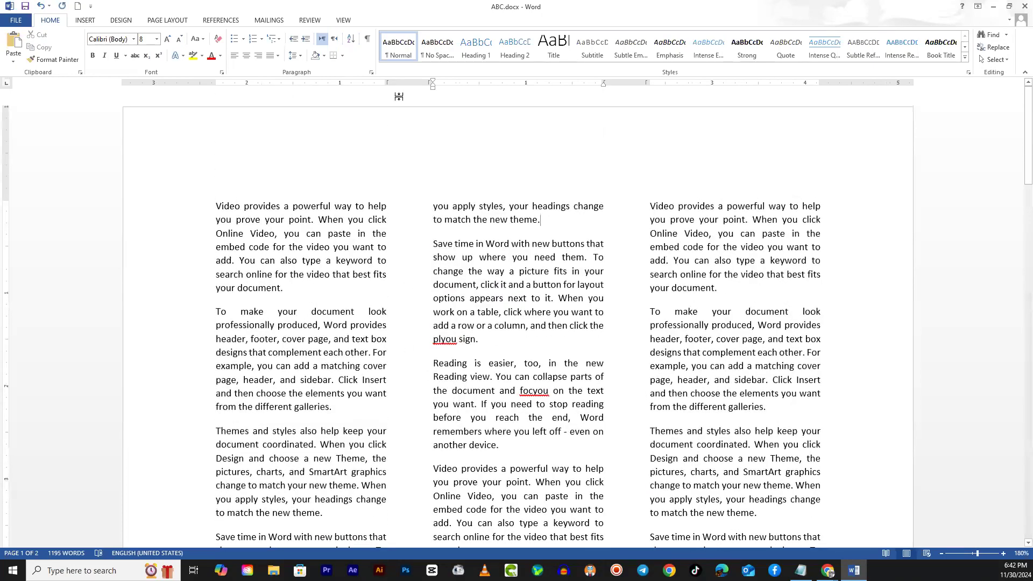
# - Apply the Left column preset to the document and examine its narrow and wide columns across the pages
pyautogui.click(178, 22)
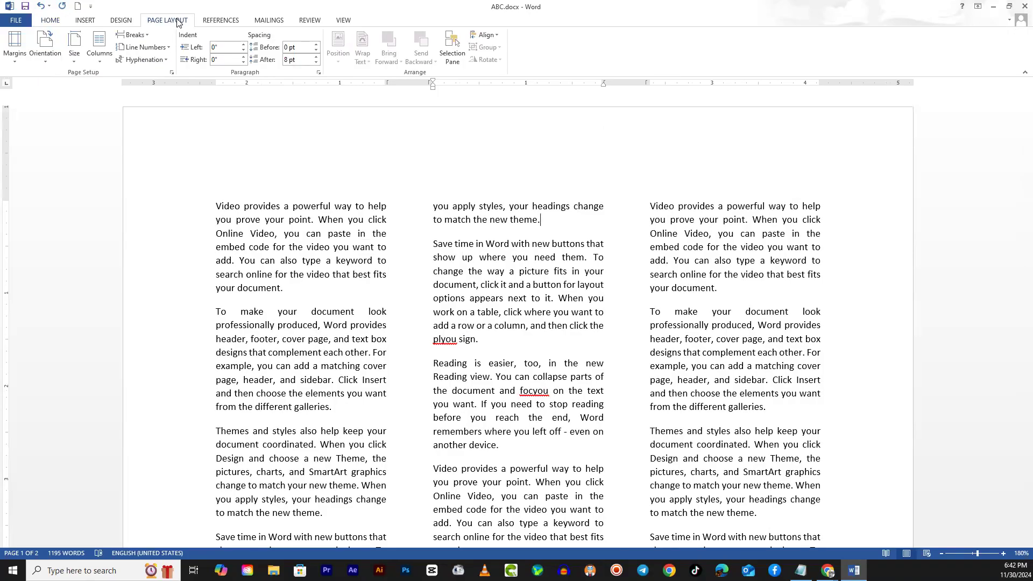
pyautogui.click(105, 50)
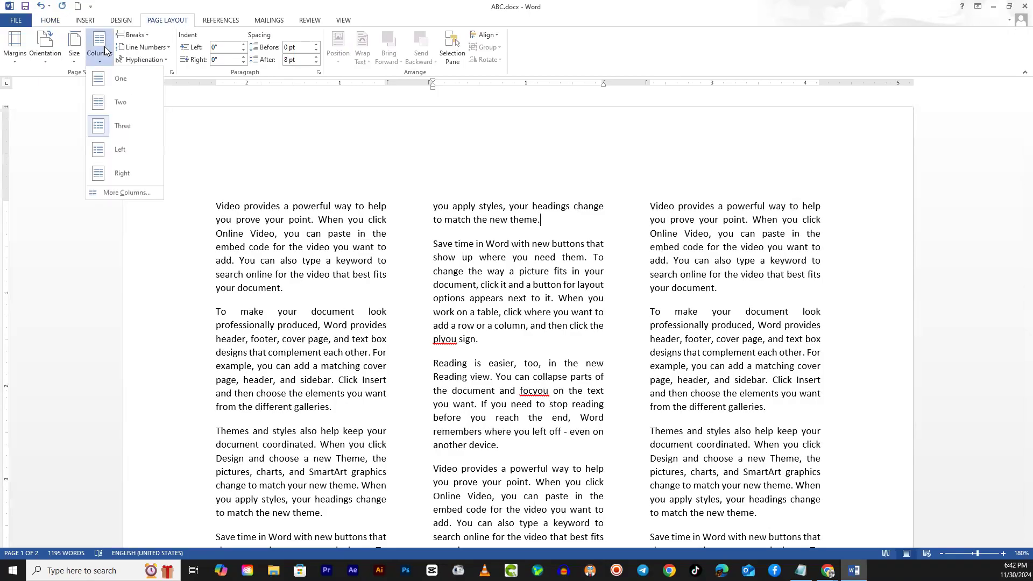
pyautogui.click(120, 150)
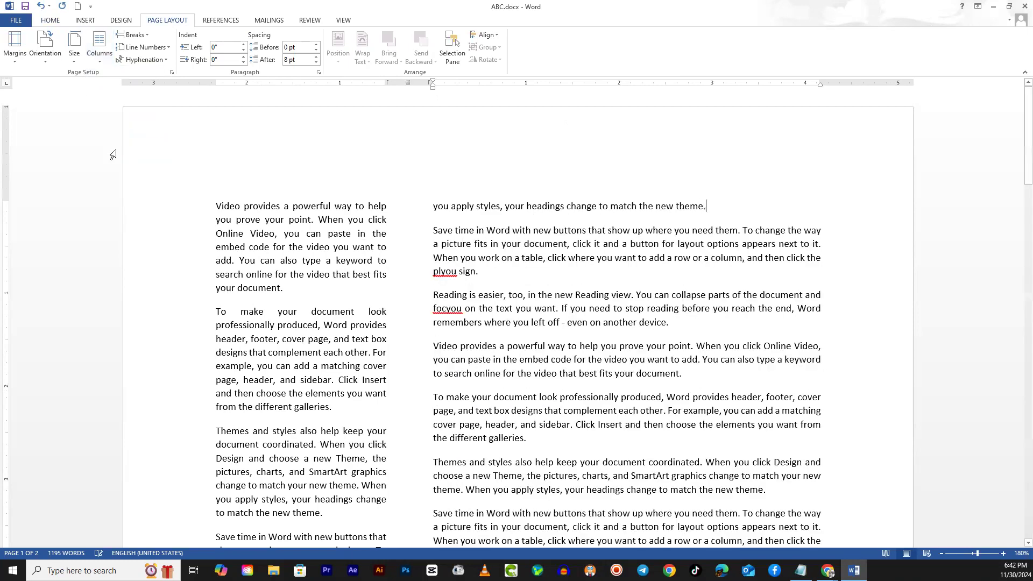
pyautogui.scroll(-5, 779, 275)
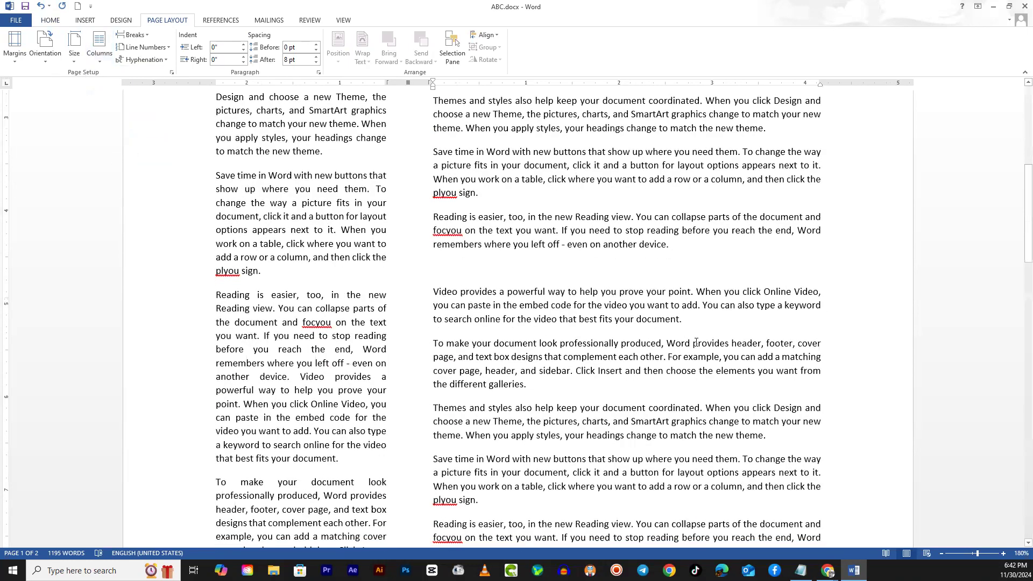
pyautogui.moveTo(528, 148); pyautogui.dragTo(615, 405)
pyautogui.moveTo(313, 153); pyautogui.dragTo(289, 398)
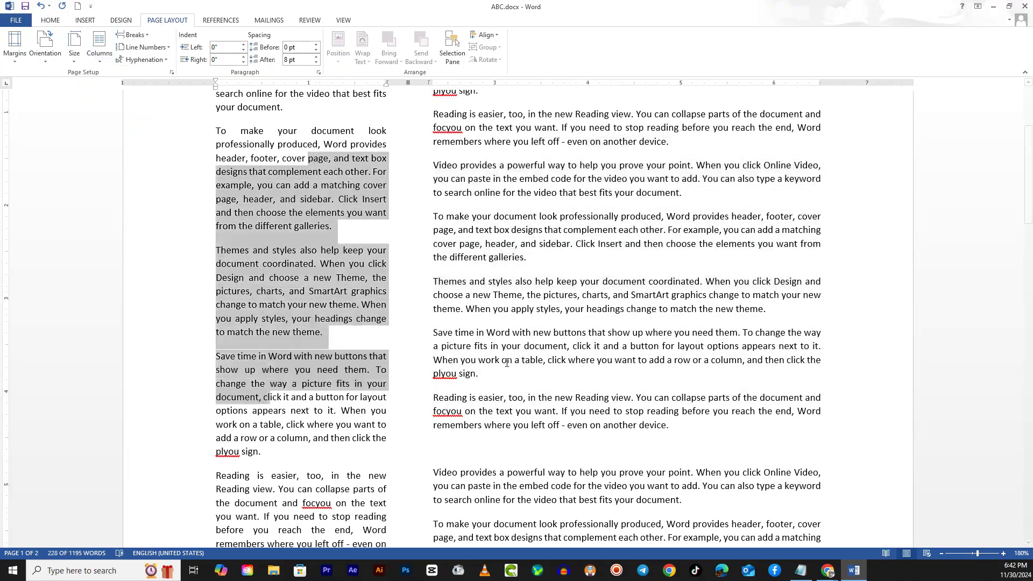
pyautogui.scroll(-10, 516, 371)
pyautogui.scroll(-13, 517, 372)
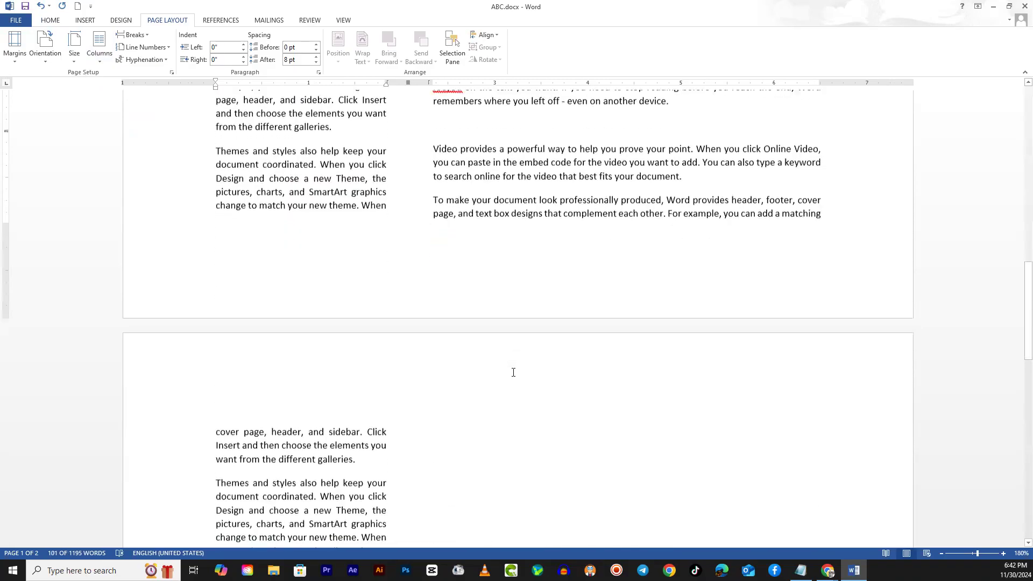
pyautogui.scroll(20, 501, 363)
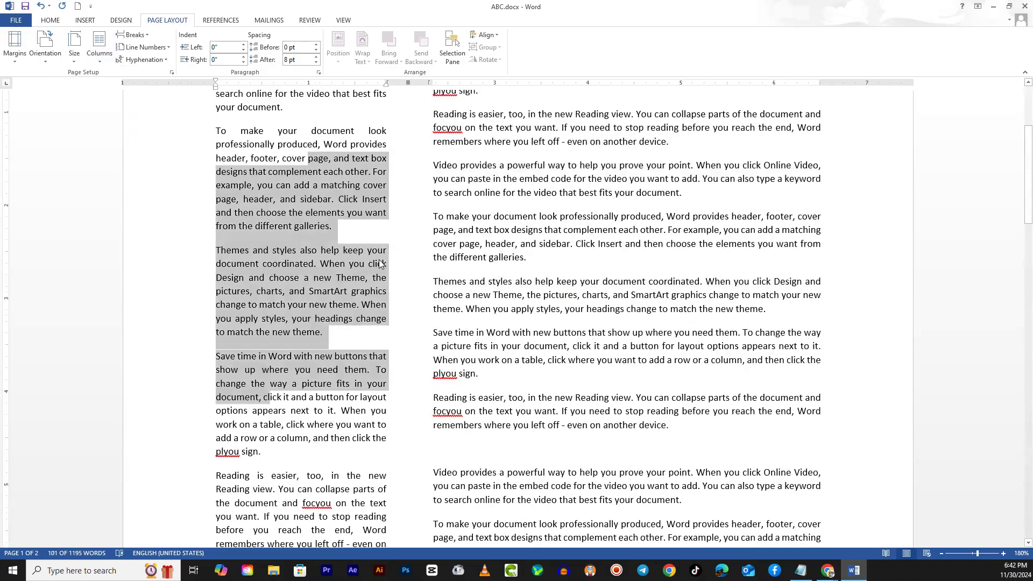
pyautogui.scroll(5, 381, 262)
pyautogui.click(399, 221)
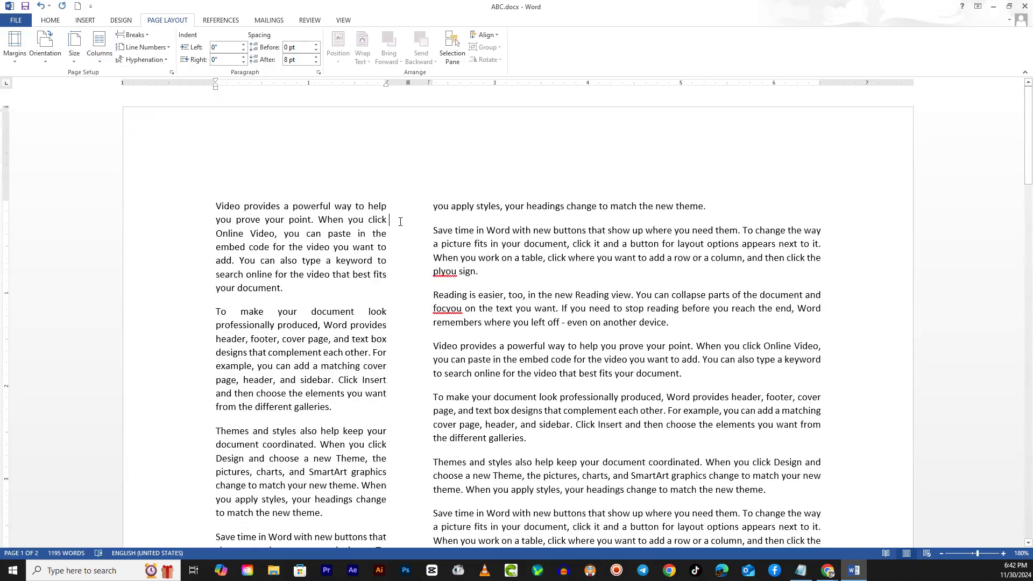
# - Apply the Right column preset to the document and compare the widths of its two columns
pyautogui.click(99, 47)
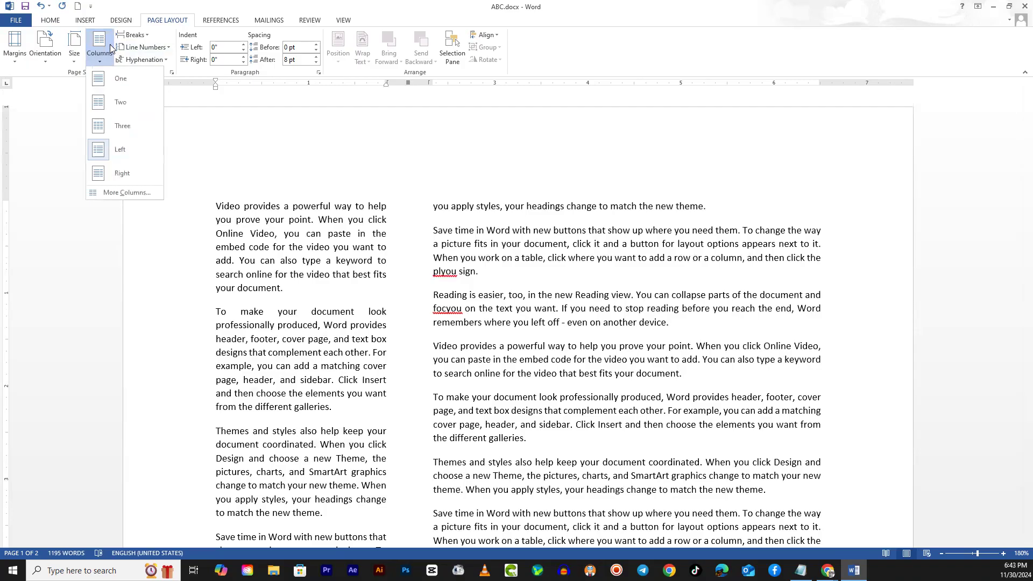
pyautogui.click(121, 174)
pyautogui.scroll(-7, 671, 376)
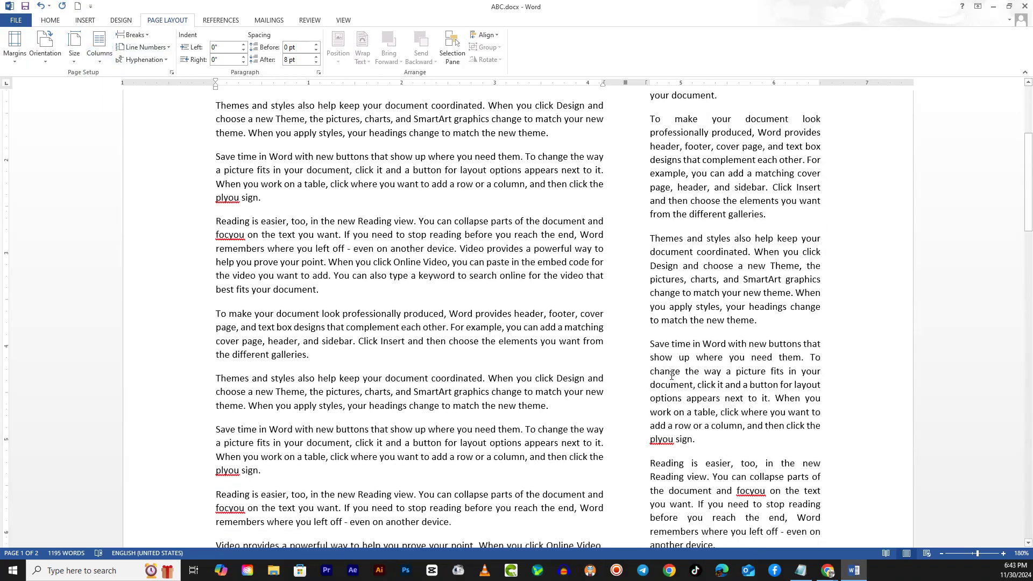
pyautogui.scroll(8, 671, 375)
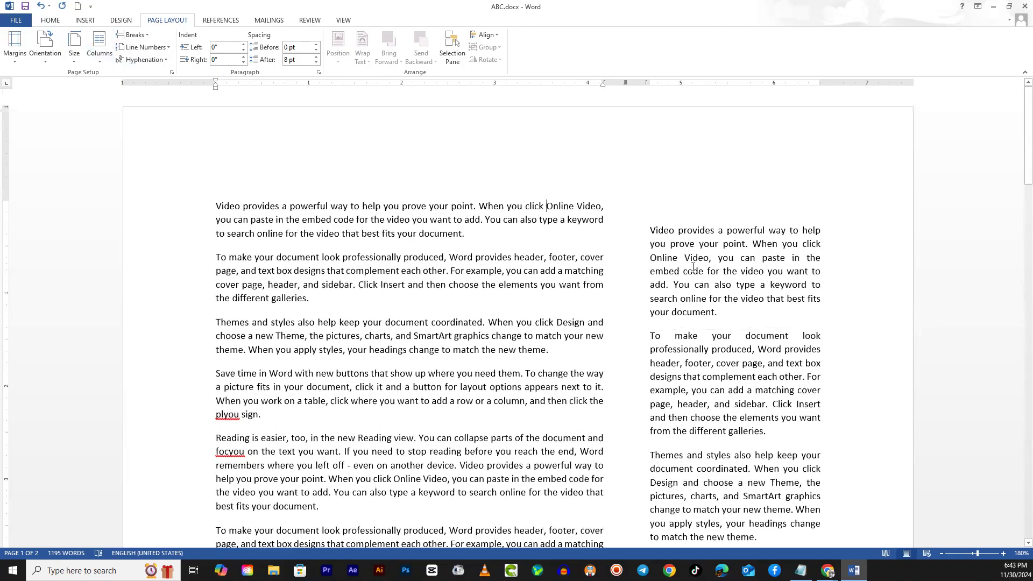
pyautogui.click(535, 235)
pyautogui.moveTo(363, 221); pyautogui.dragTo(389, 401)
pyautogui.moveTo(726, 271); pyautogui.dragTo(755, 439)
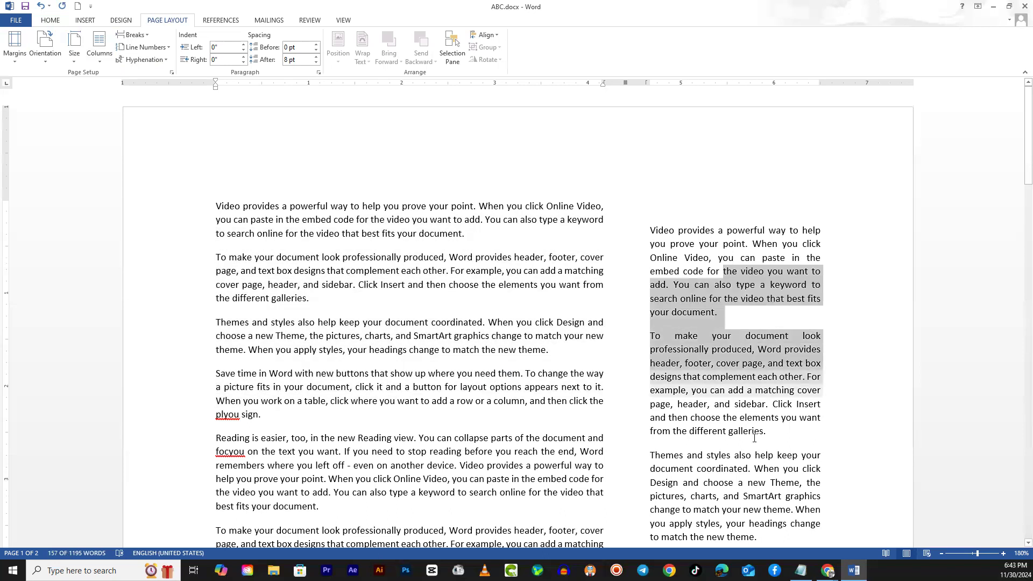
pyautogui.click(405, 257)
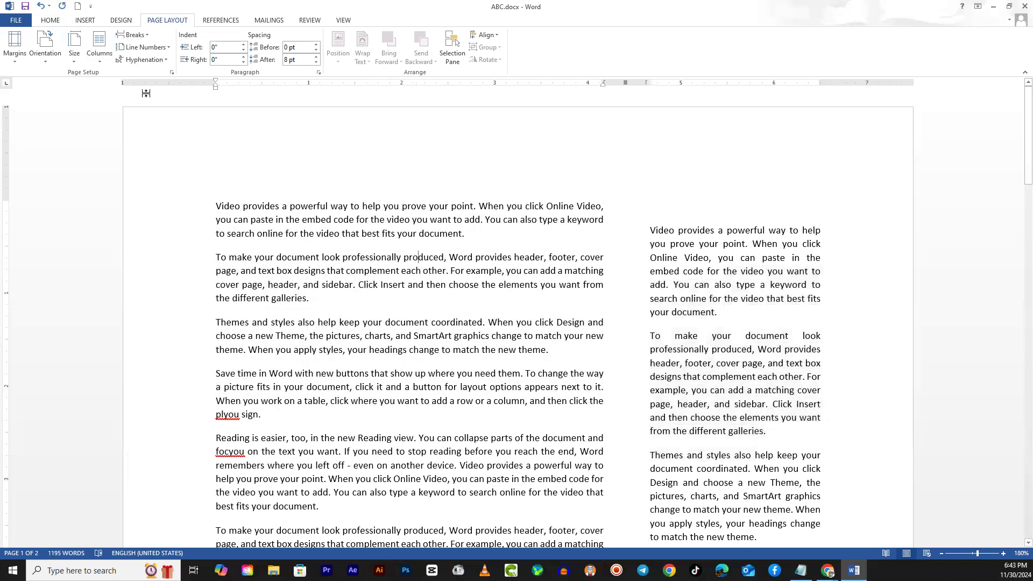
# - Open the detailed column settings and try raising the number of columns to 9 for the whole document
pyautogui.click(104, 55)
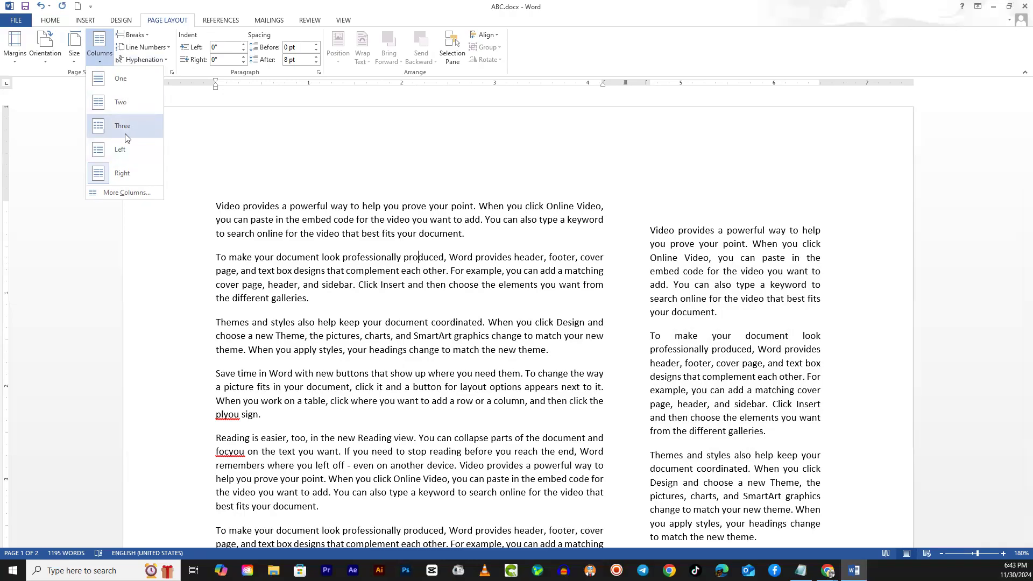
pyautogui.click(119, 194)
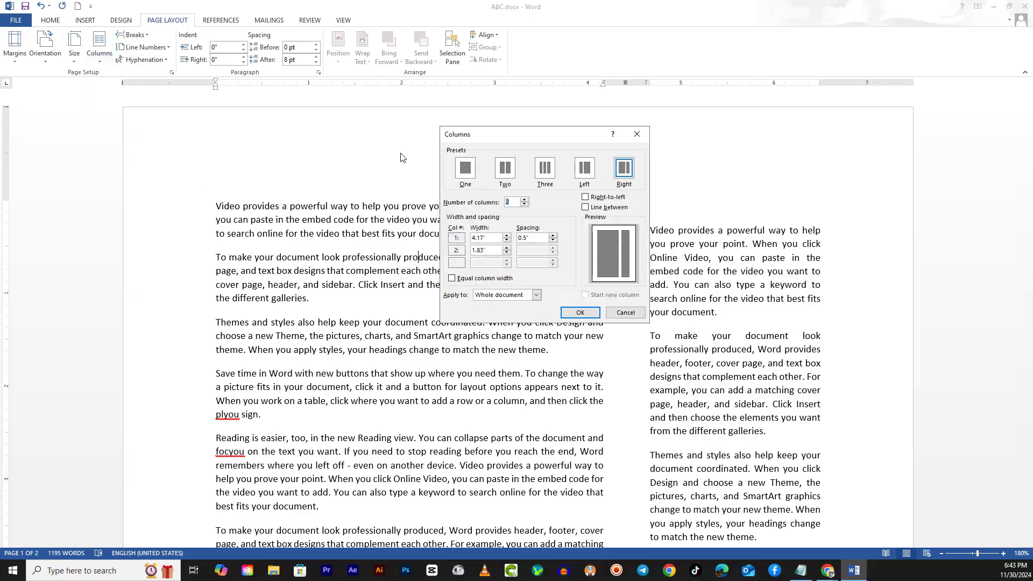
pyautogui.moveTo(571, 137); pyautogui.dragTo(398, 71)
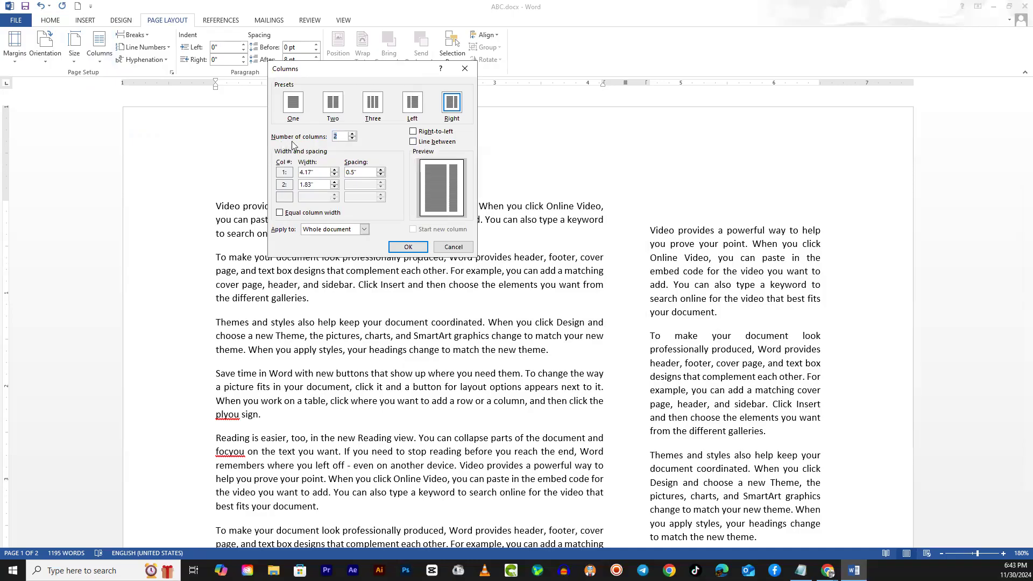
pyautogui.click(353, 135)
pyautogui.click(353, 134)
pyautogui.click(353, 135)
pyautogui.click(352, 134)
pyautogui.click(352, 134)
pyautogui.click(352, 135)
pyautogui.click(353, 135)
pyautogui.click(352, 139)
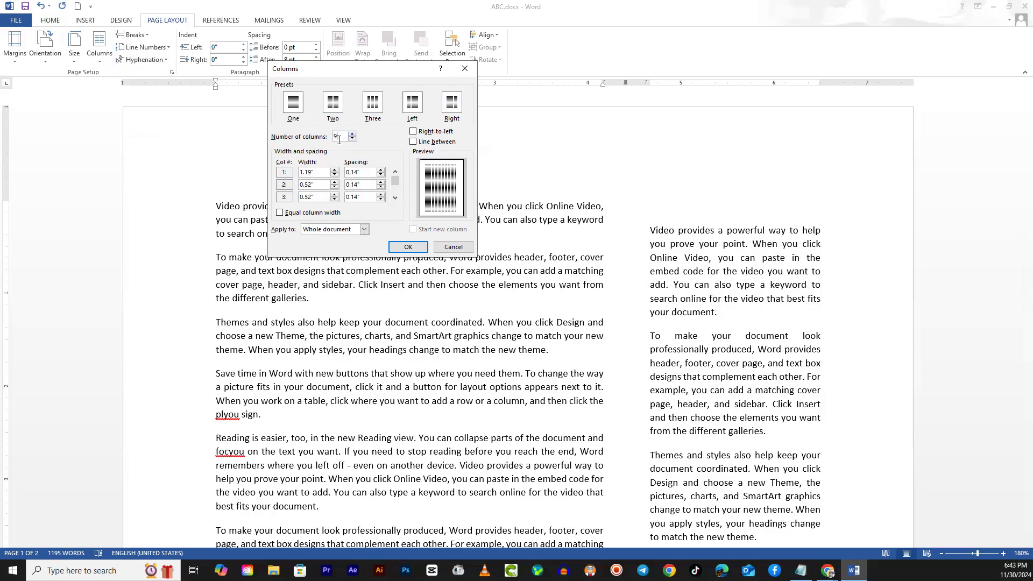
# - Reduce the number of columns to 1 and apply it to the whole document
pyautogui.click(353, 140)
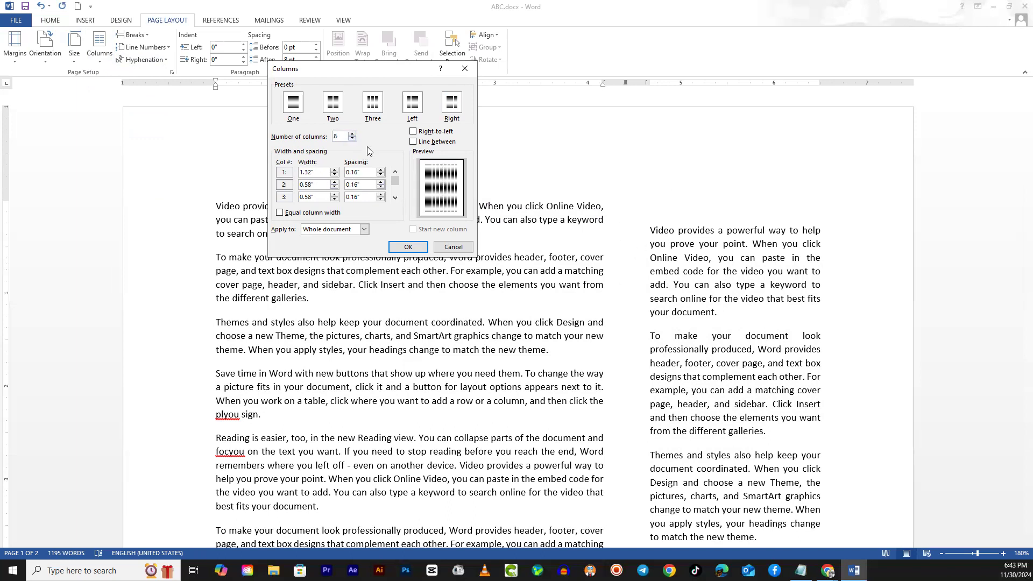
pyautogui.click(353, 140)
pyautogui.click(353, 140)
pyautogui.click(353, 140)
pyautogui.click(354, 140)
pyautogui.click(354, 140)
pyautogui.click(355, 141)
pyautogui.click(353, 140)
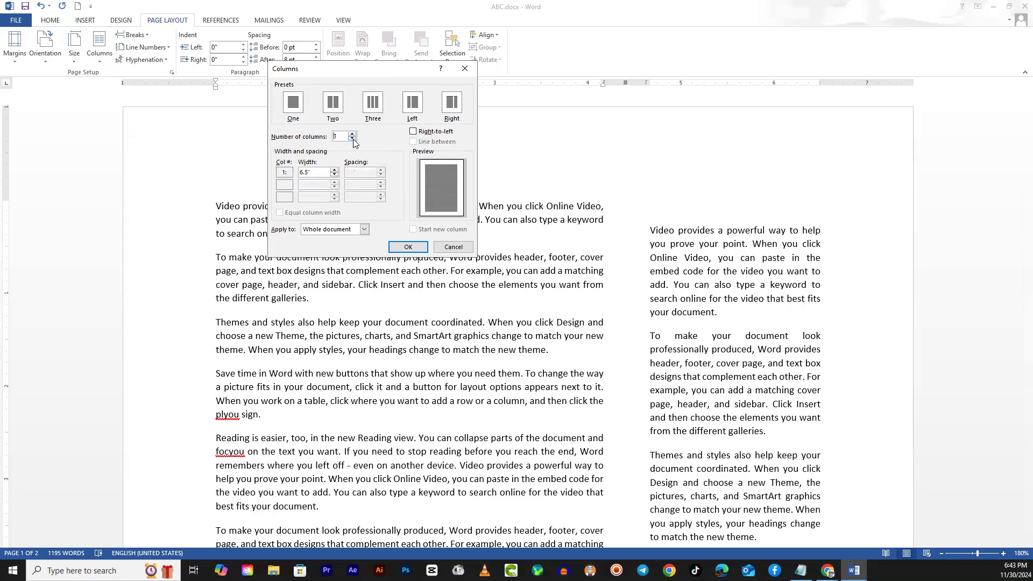
pyautogui.click(413, 247)
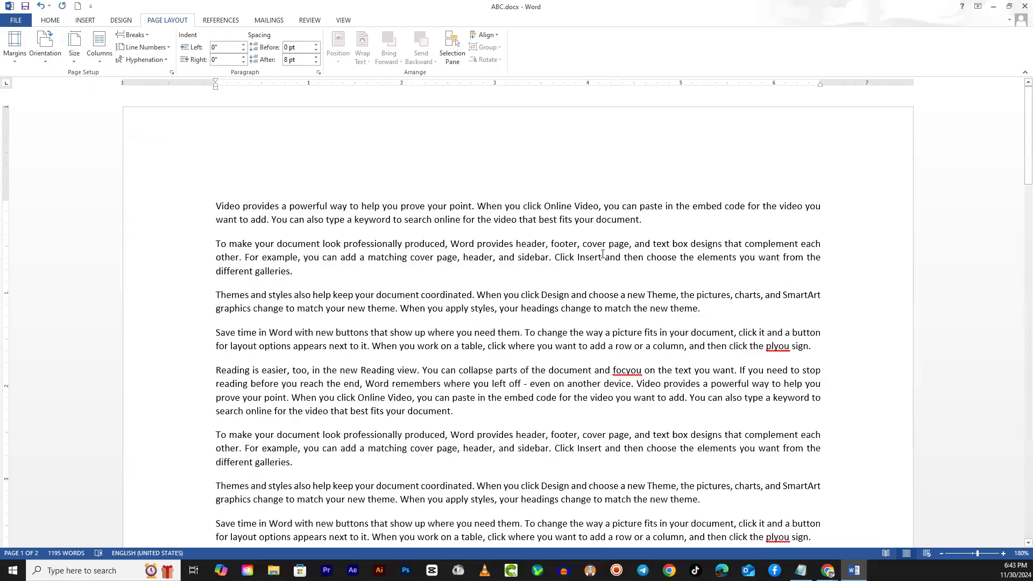
# - Lay out the whole document in 5 columns through the detailed column settings and review the page
pyautogui.click(99, 46)
pyautogui.click(128, 192)
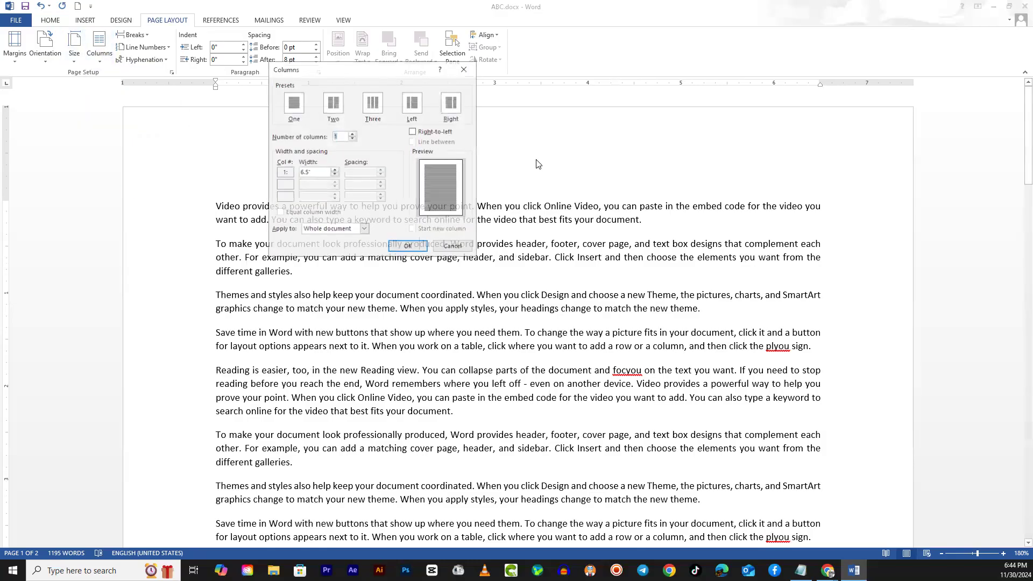
pyautogui.click(353, 134)
pyautogui.click(353, 134)
pyautogui.click(353, 135)
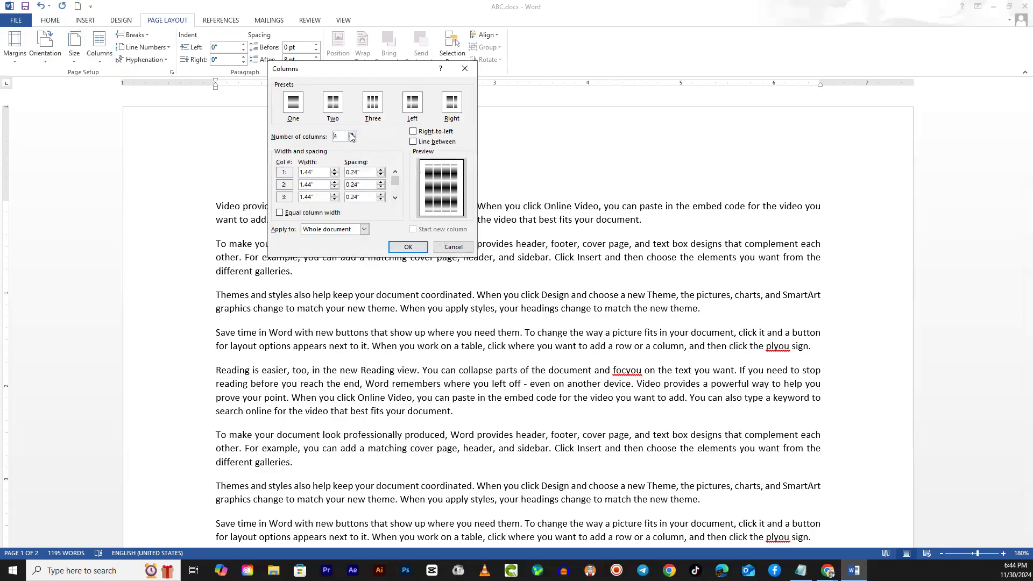
pyautogui.click(353, 134)
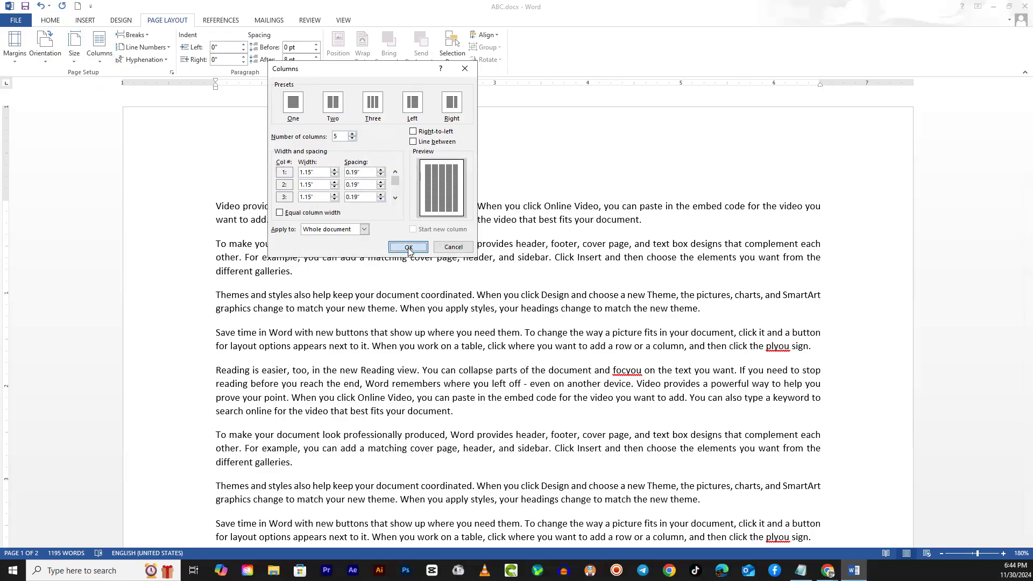
pyautogui.click(408, 248)
pyautogui.scroll(-8, 381, 323)
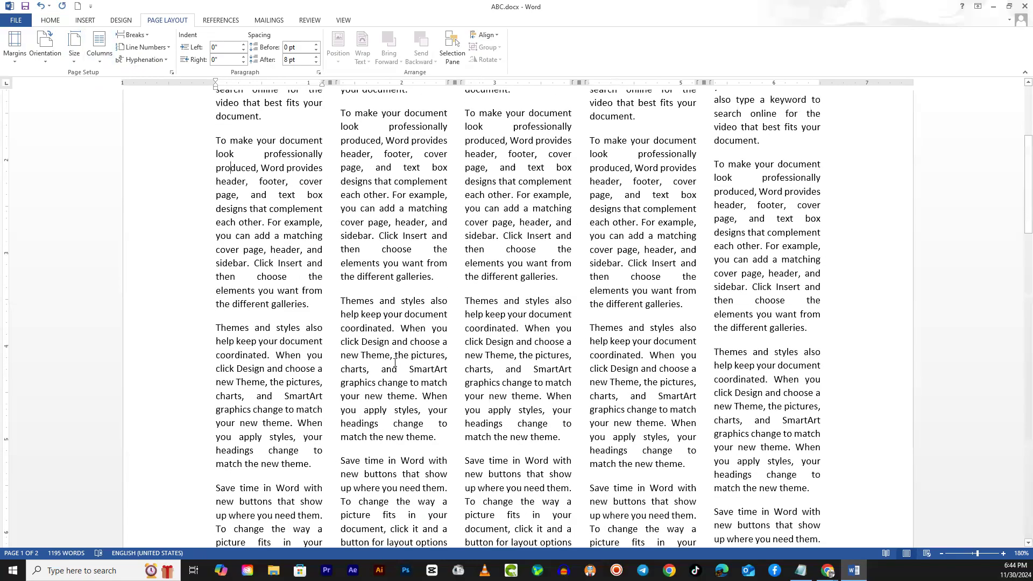
pyautogui.scroll(5, 392, 364)
pyautogui.scroll(4, 386, 359)
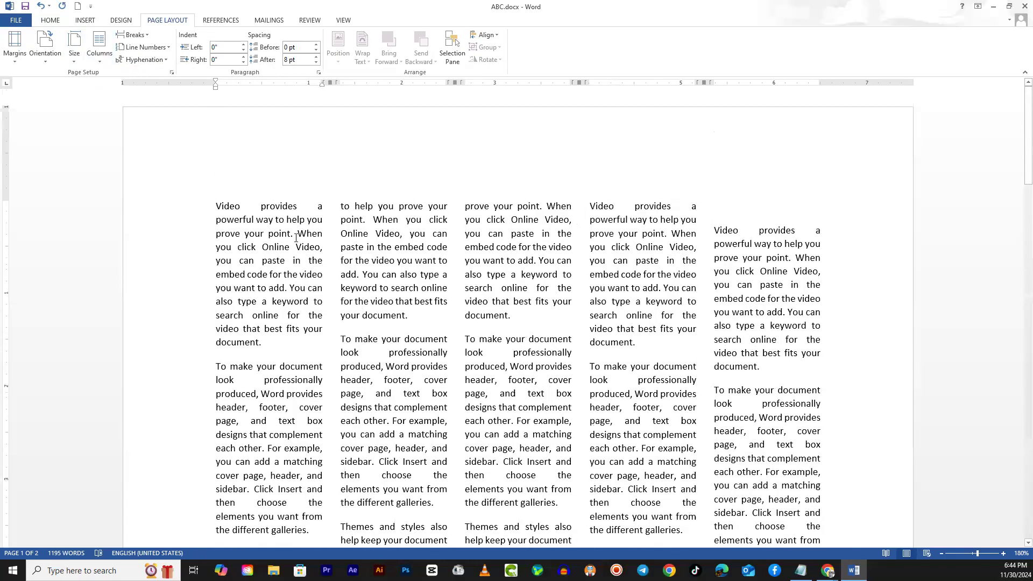
# - Set the number of columns to 4 for the whole document
pyautogui.click(99, 47)
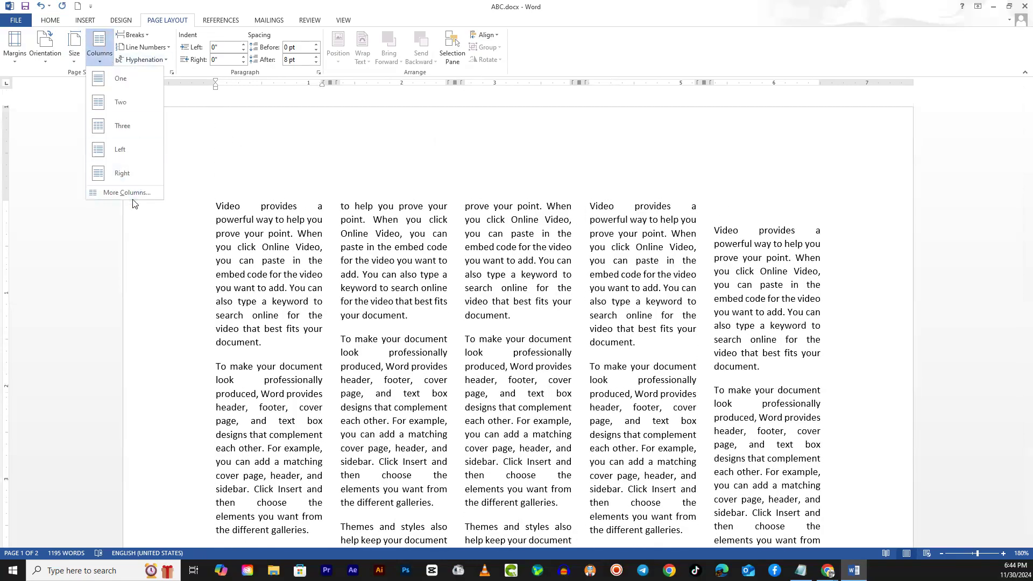
pyautogui.click(129, 193)
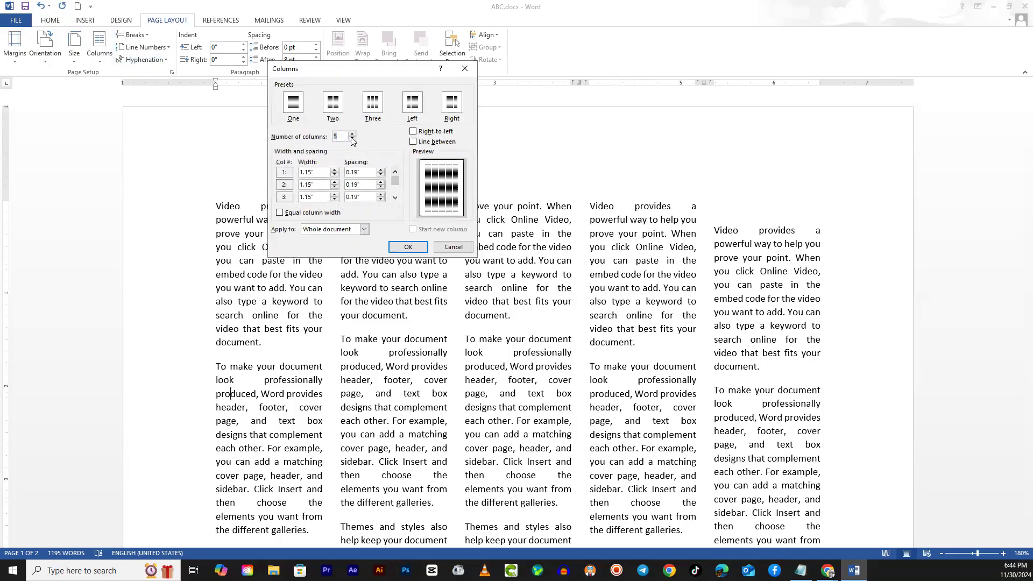
pyautogui.click(353, 139)
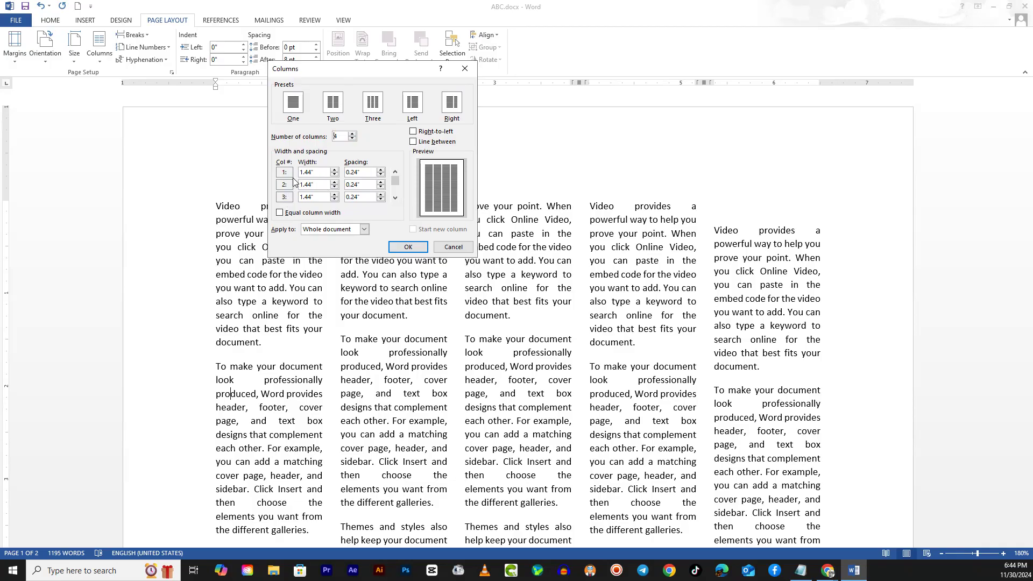
pyautogui.click(408, 247)
# - Set the spacing after column 1 to 0.1" for the whole document's four-column layout
pyautogui.click(96, 51)
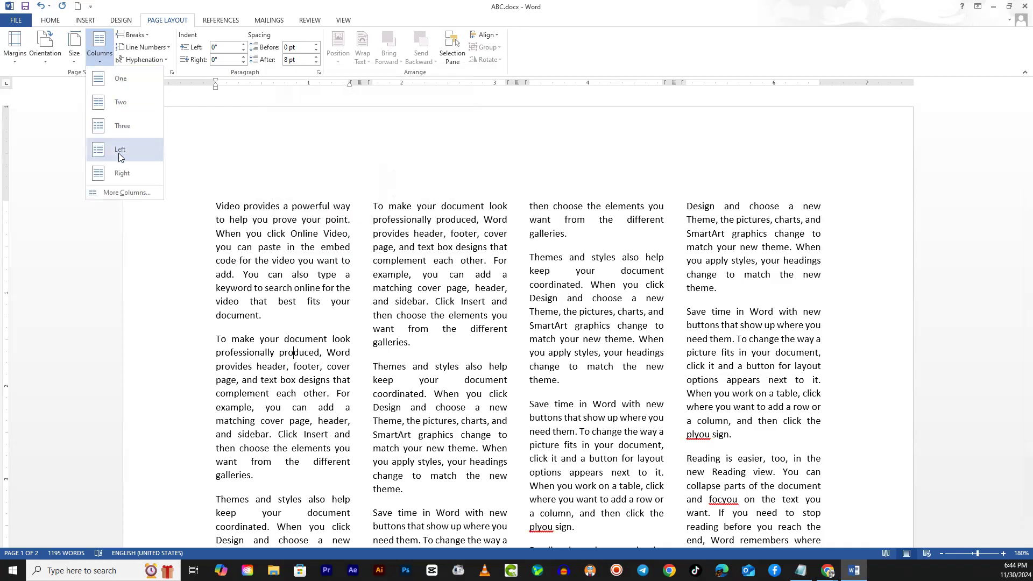
pyautogui.click(132, 194)
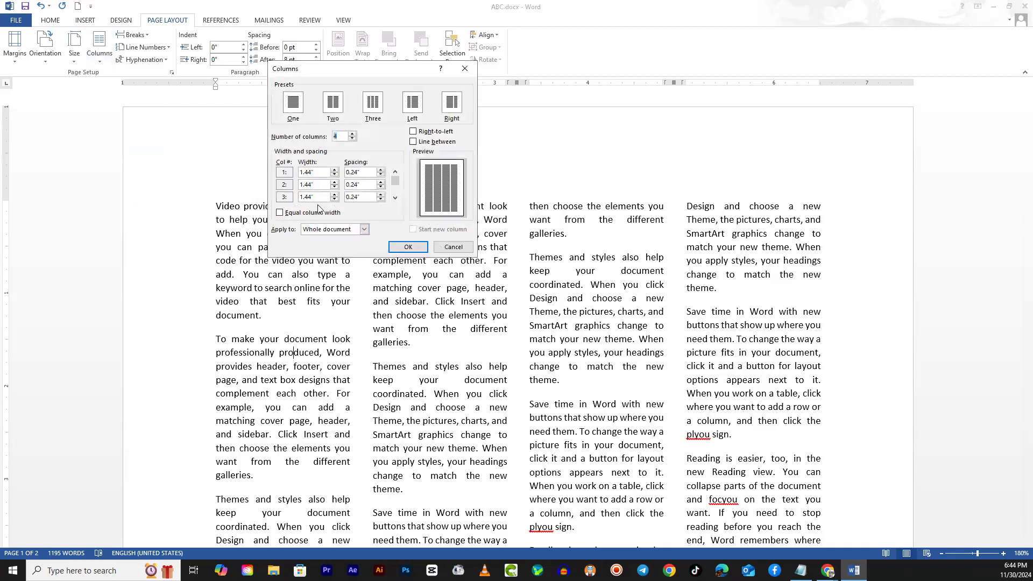
pyautogui.click(395, 198)
pyautogui.click(396, 172)
pyautogui.moveTo(316, 172); pyautogui.dragTo(294, 173)
pyautogui.click(316, 173)
pyautogui.click(381, 175)
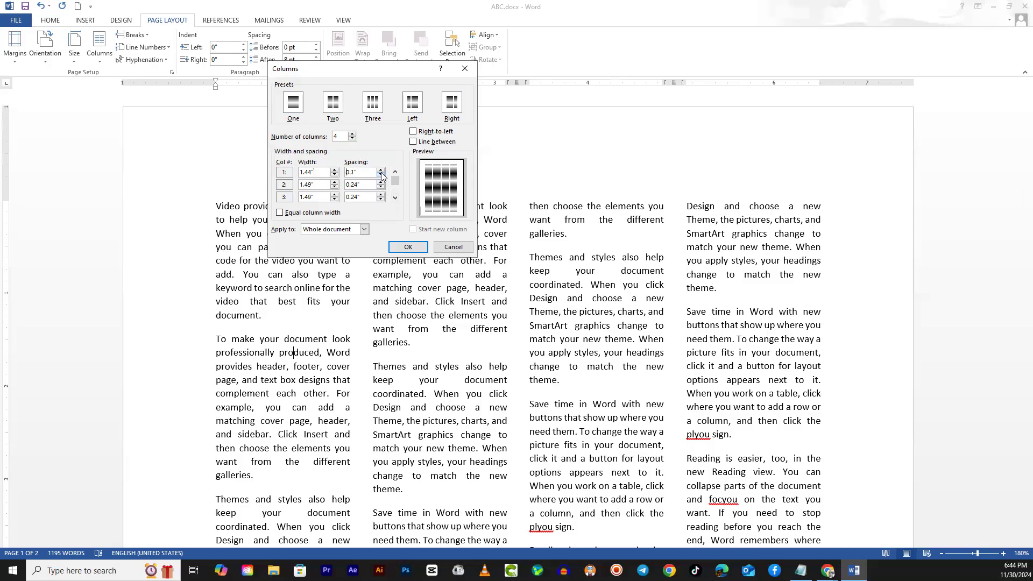
pyautogui.click(404, 249)
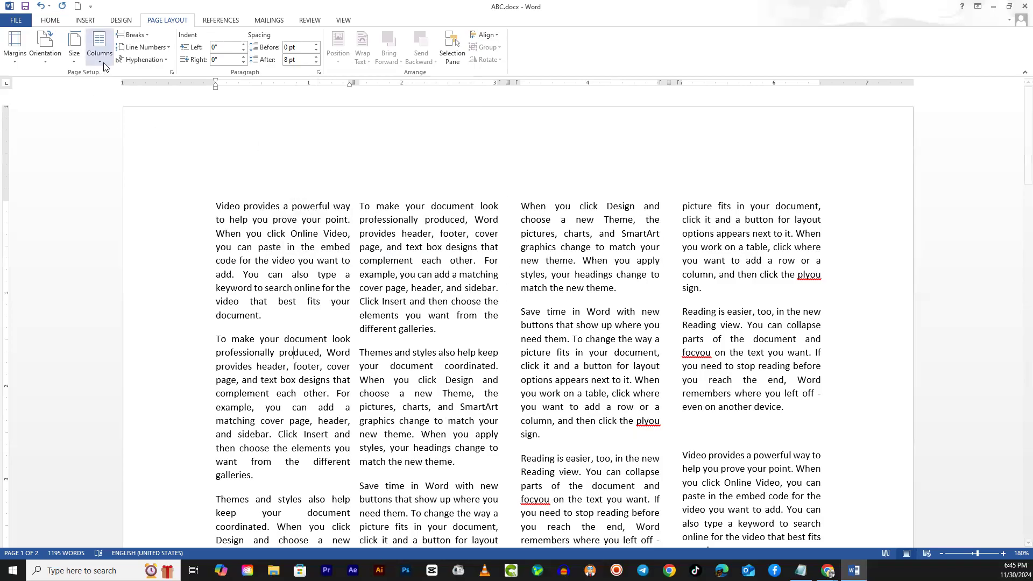
# - Set the spacing after columns 2 and 3 to 0.1" for the whole document
pyautogui.click(99, 47)
pyautogui.click(129, 193)
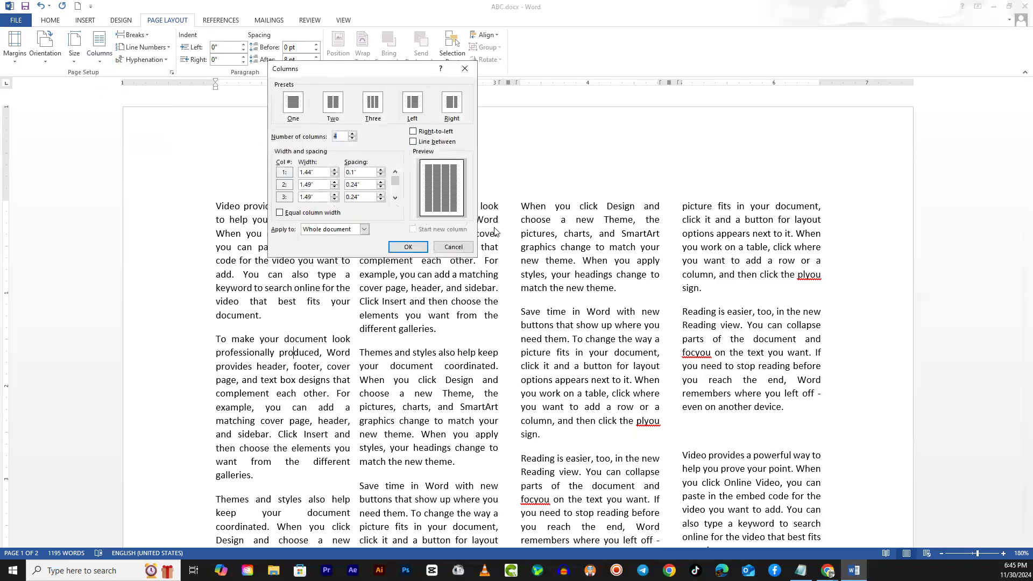
pyautogui.click(381, 187)
pyautogui.click(382, 187)
pyautogui.click(381, 200)
pyautogui.click(381, 200)
pyautogui.click(396, 198)
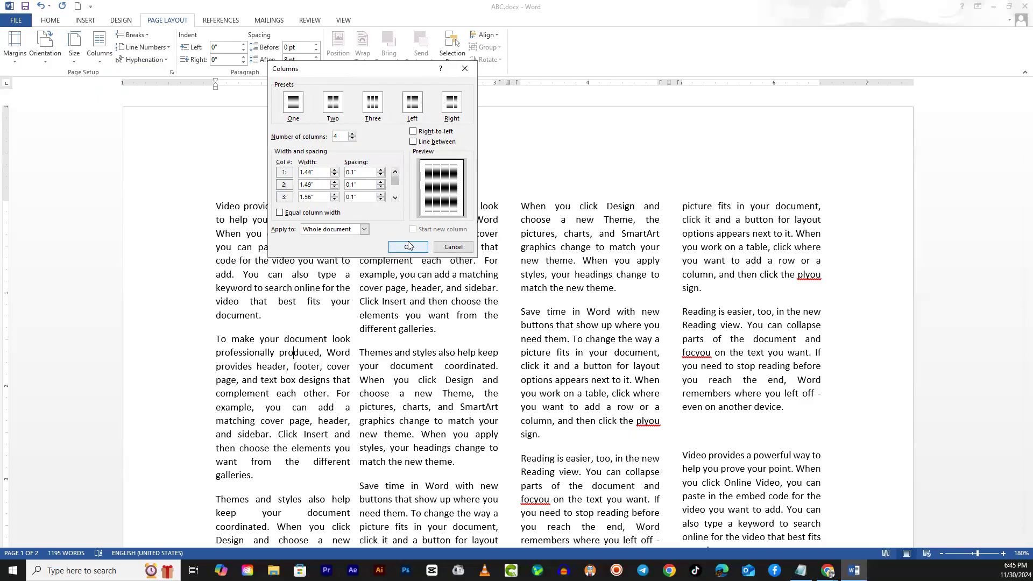
pyautogui.click(408, 247)
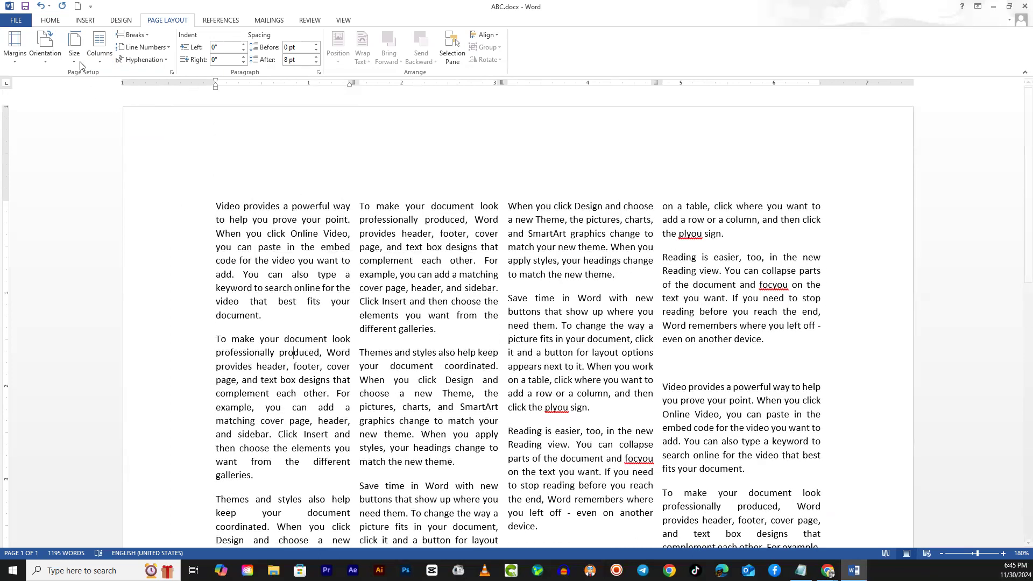
# - Set the spacing after column 1 to 0.3" and after column 3 to 0.4" for the whole document
pyautogui.click(100, 61)
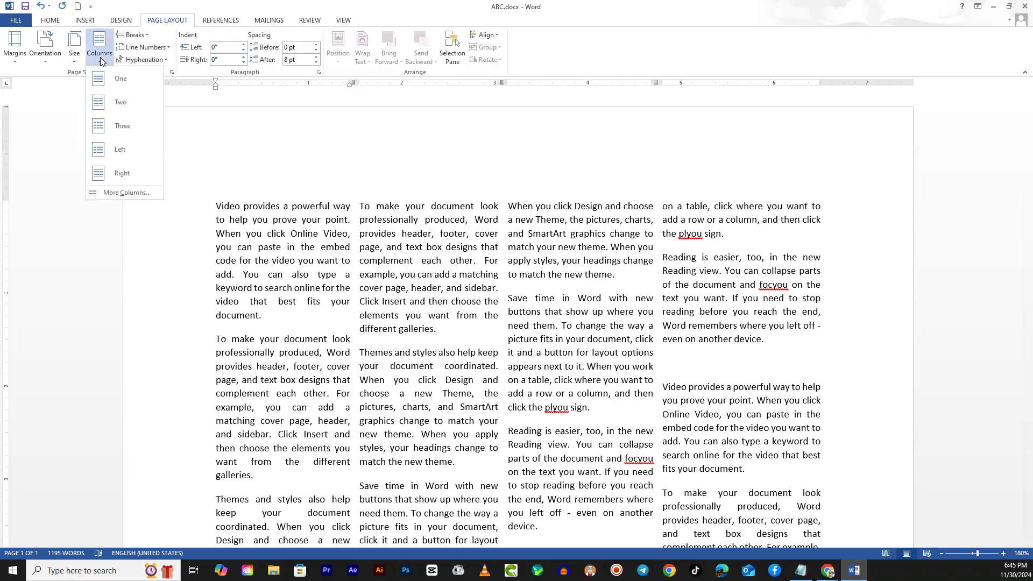
pyautogui.click(127, 193)
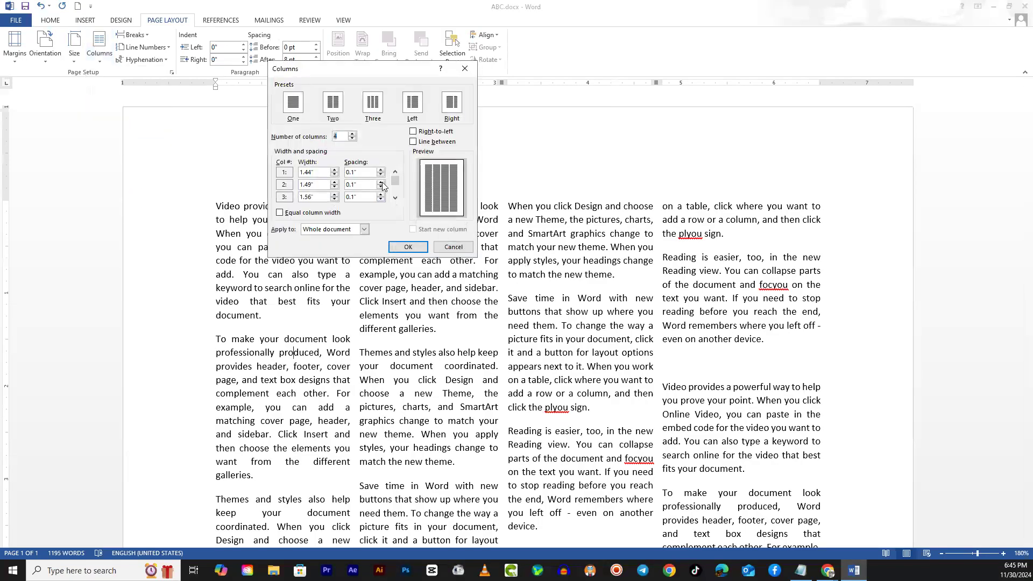
pyautogui.moveTo(396, 179); pyautogui.dragTo(395, 213)
pyautogui.click(396, 171)
pyautogui.click(395, 198)
pyautogui.click(395, 172)
pyautogui.click(381, 172)
pyautogui.click(381, 172)
pyautogui.click(381, 194)
pyautogui.click(380, 194)
pyautogui.click(380, 194)
pyautogui.click(396, 198)
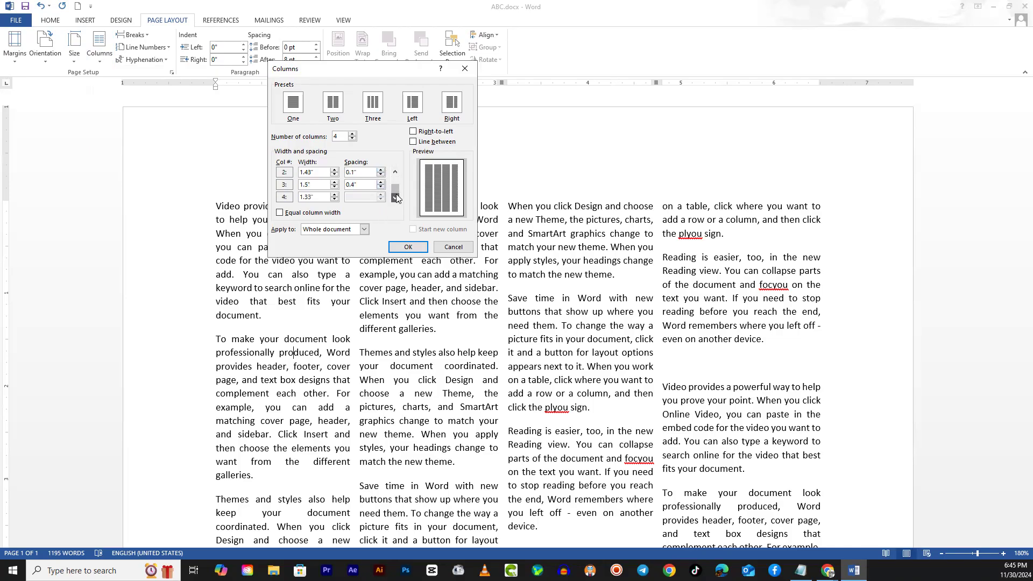
pyautogui.click(408, 247)
# - Select the first line of the fourth column and give it four equal-width columns with 0.5" spacing
pyautogui.moveTo(516, 204); pyautogui.dragTo(518, 205)
pyautogui.click(676, 208)
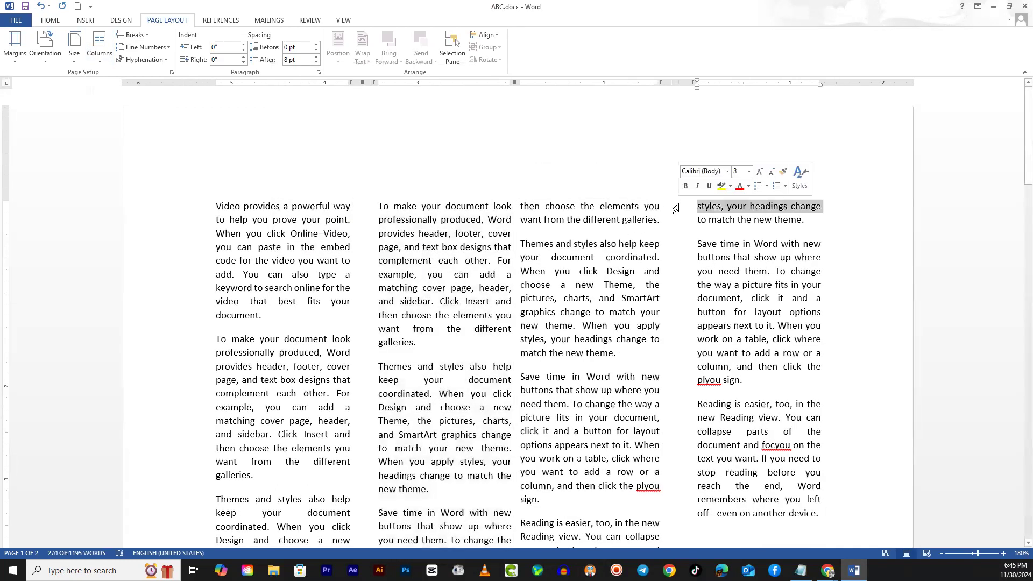
pyautogui.click(106, 49)
pyautogui.click(148, 197)
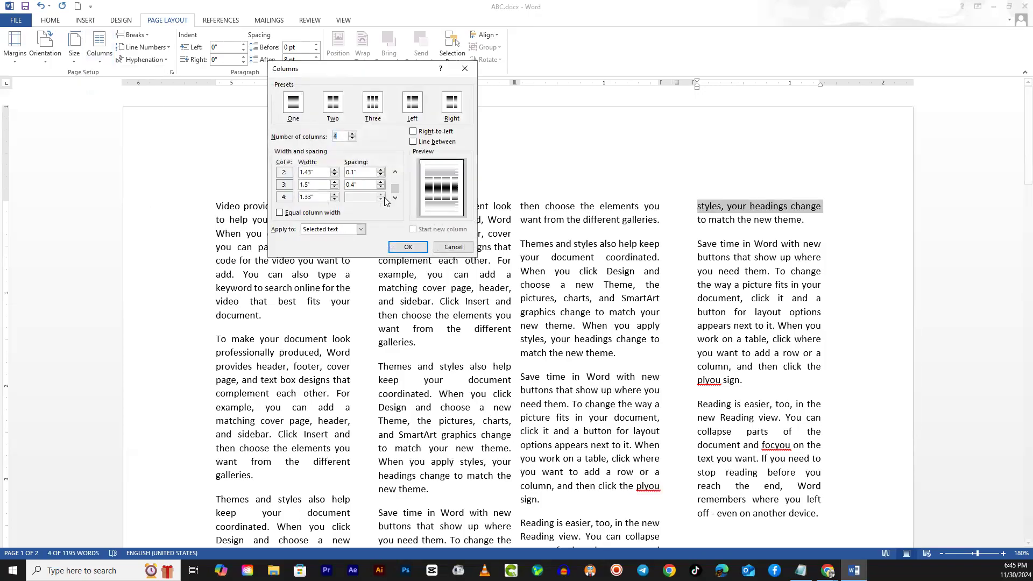
pyautogui.click(279, 214)
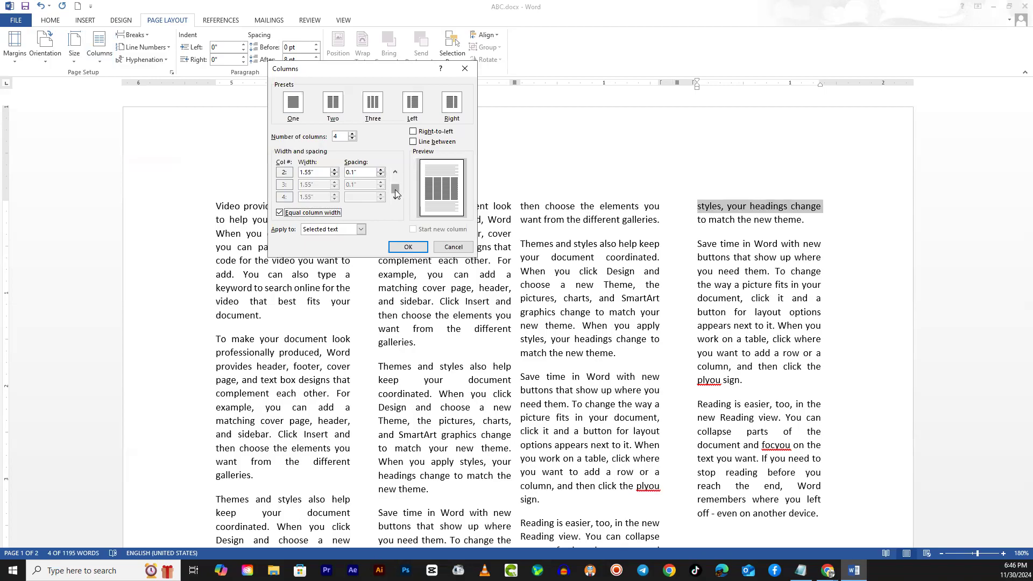
pyautogui.click(395, 172)
pyautogui.click(381, 171)
pyautogui.click(382, 171)
pyautogui.click(381, 171)
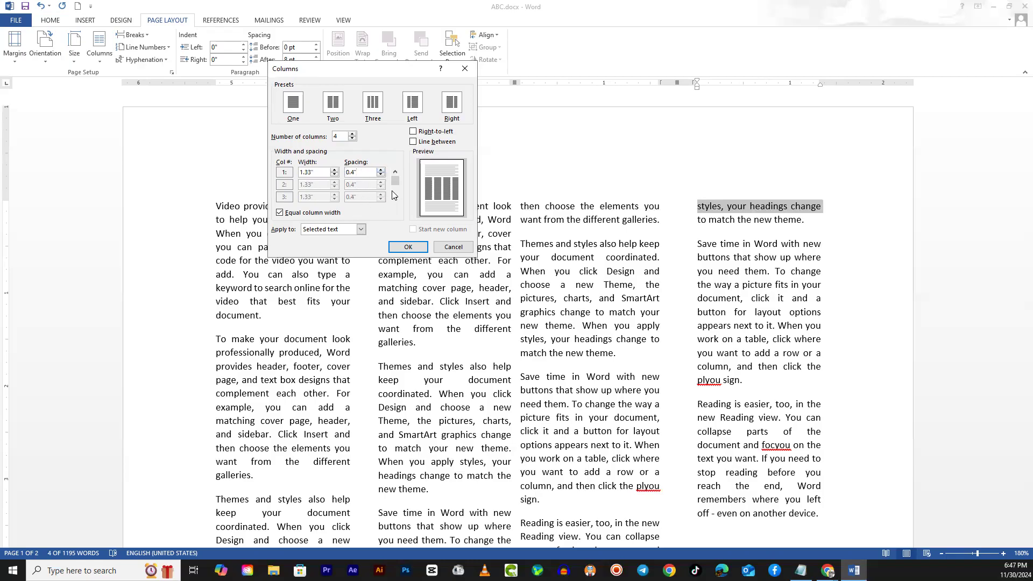
pyautogui.moveTo(395, 210); pyautogui.dragTo(400, 166)
pyautogui.click(408, 246)
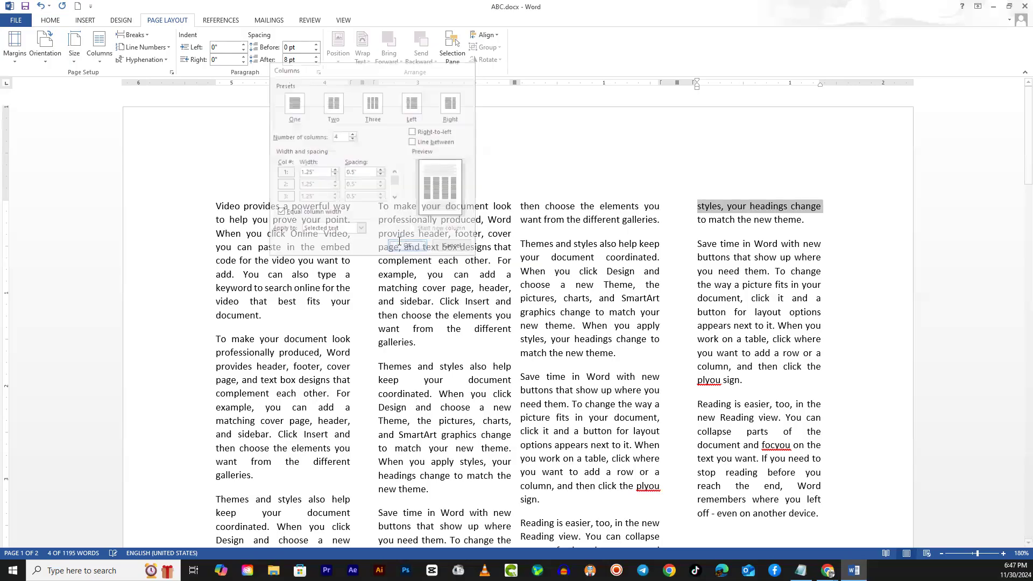
pyautogui.scroll(5, 399, 241)
pyautogui.click(410, 280)
pyautogui.scroll(5, 410, 280)
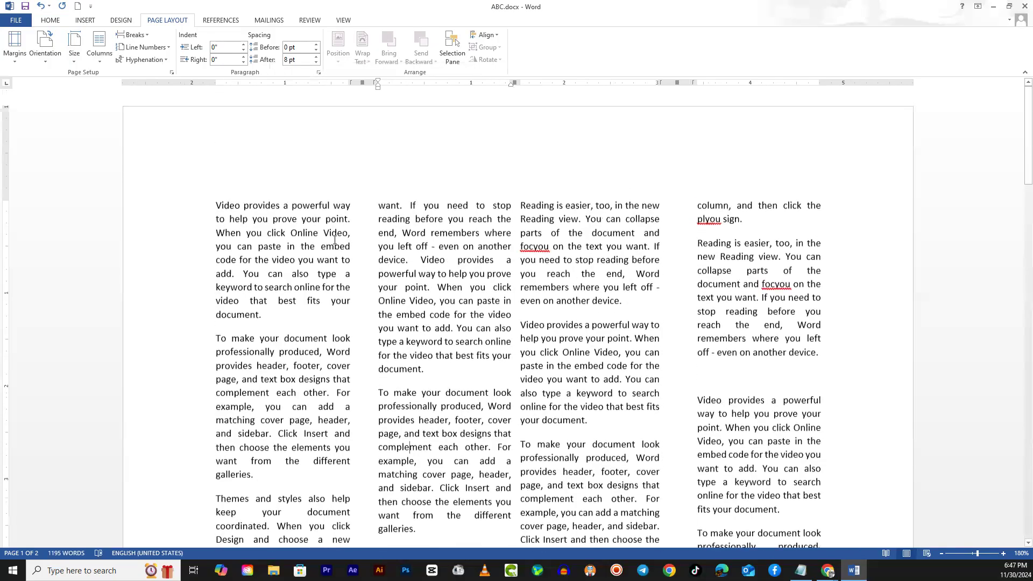
# - Make the first section's four columns equal in width and review the page
pyautogui.click(99, 48)
pyautogui.click(129, 192)
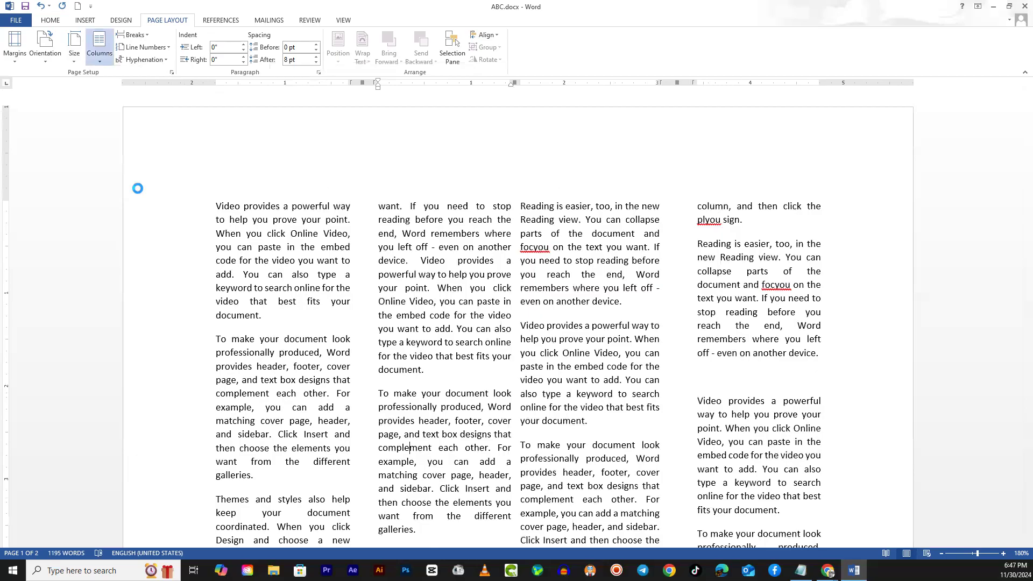
pyautogui.click(279, 213)
pyautogui.click(408, 247)
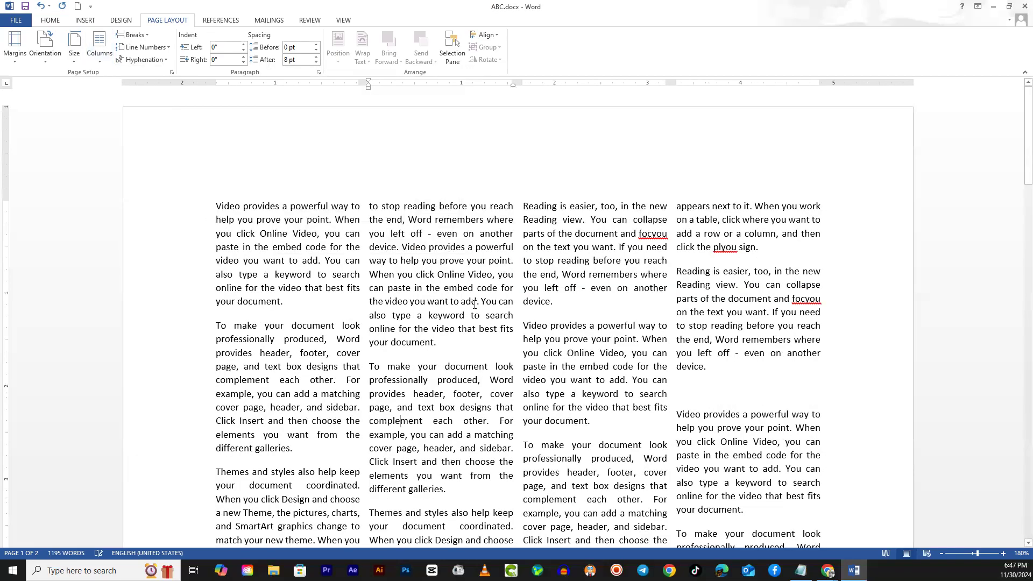
pyautogui.scroll(-10, 643, 336)
pyautogui.scroll(10, 425, 273)
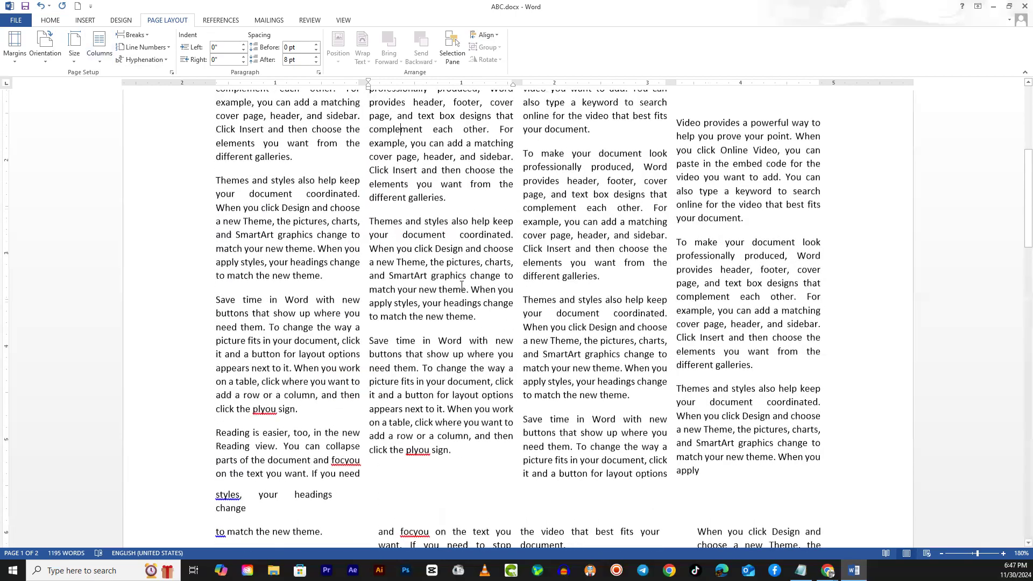
# - Set the spacing between the first section's equal-width columns to 0.4"
pyautogui.click(99, 46)
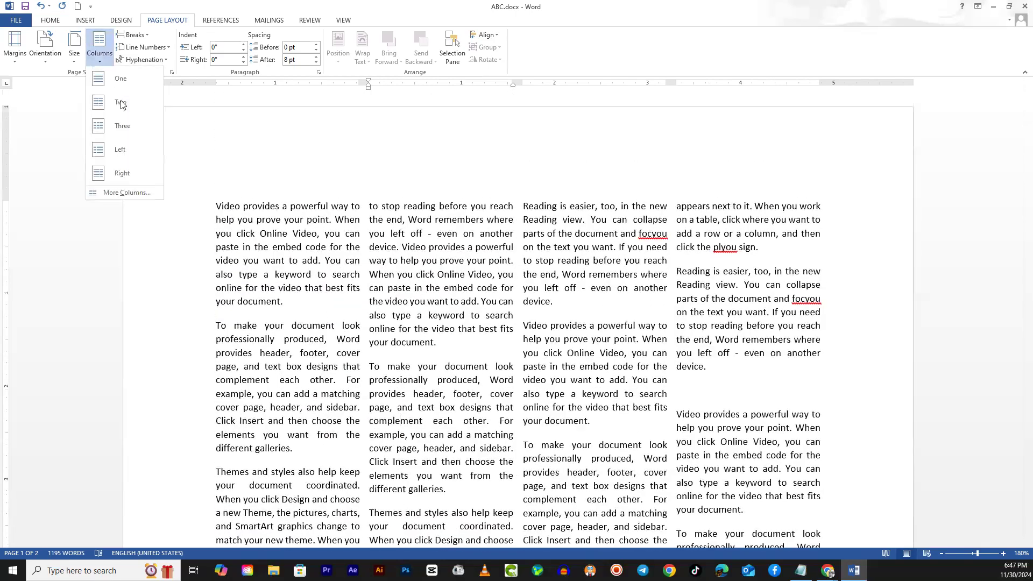
pyautogui.click(137, 194)
pyautogui.click(381, 169)
pyautogui.click(381, 169)
pyautogui.click(381, 170)
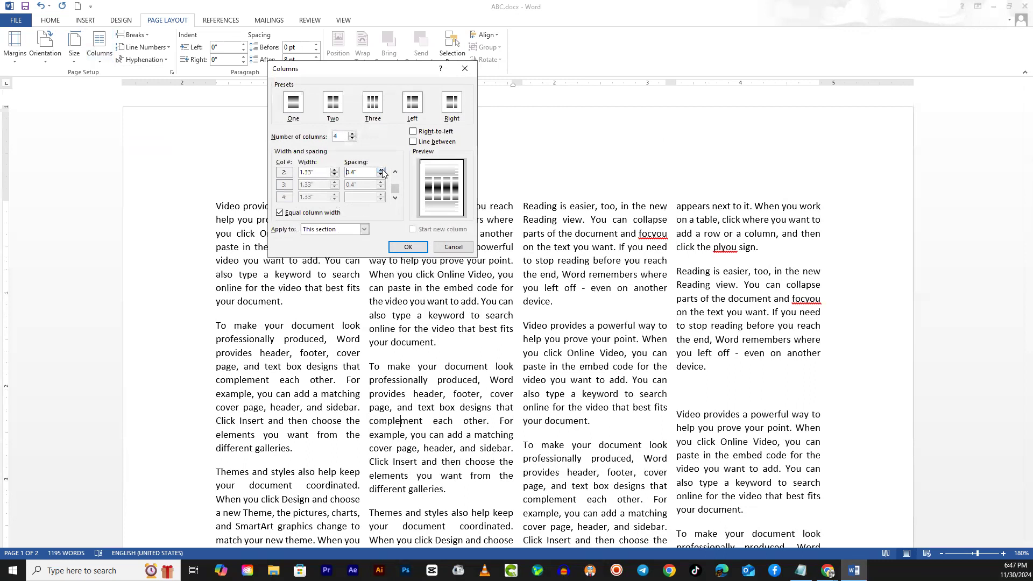
pyautogui.click(408, 247)
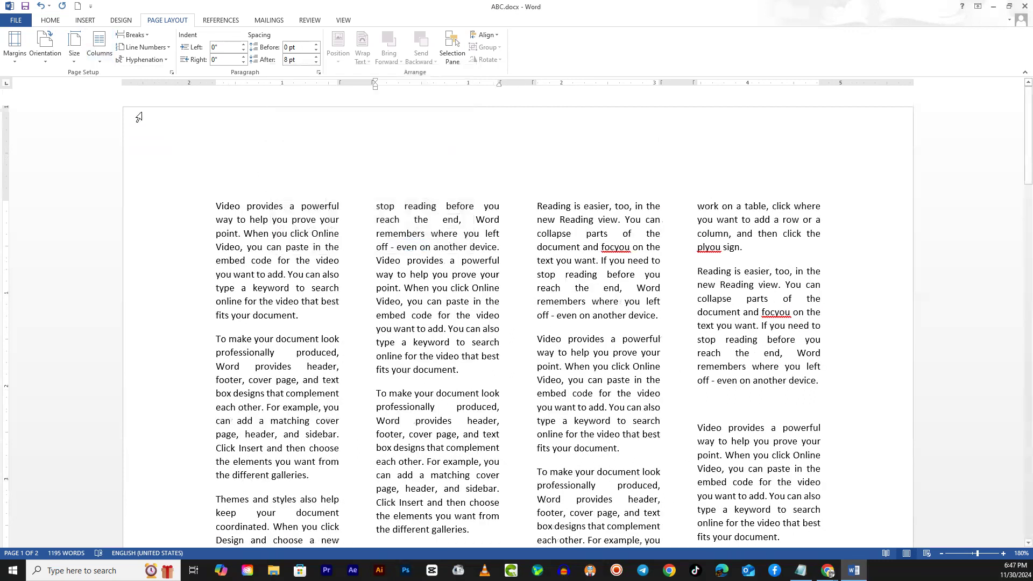
# - Widen the first section's four equal columns to 1.63" with no spacing between them and review the result
pyautogui.click(100, 53)
pyautogui.click(138, 193)
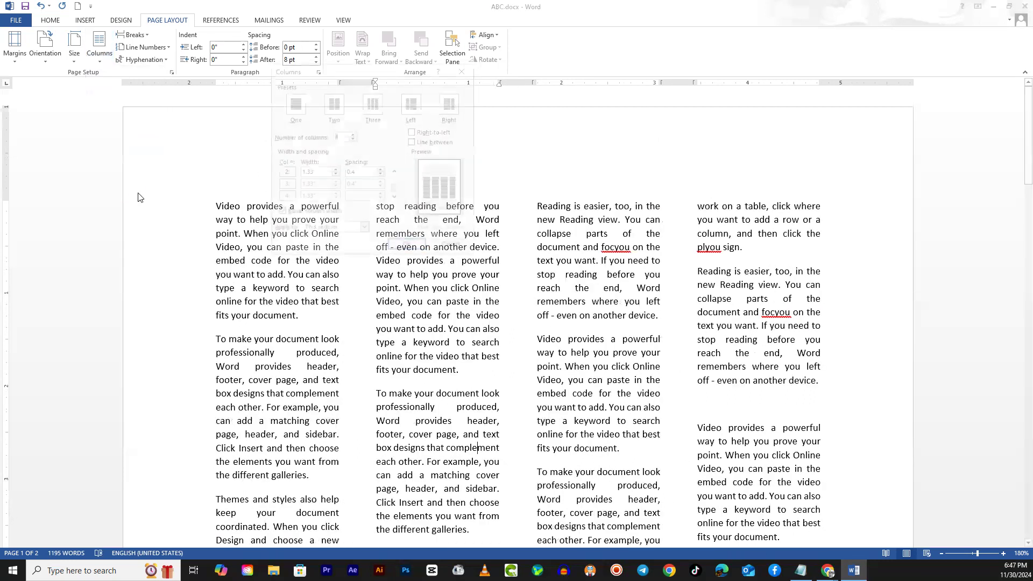
pyautogui.click(380, 175)
pyautogui.click(380, 175)
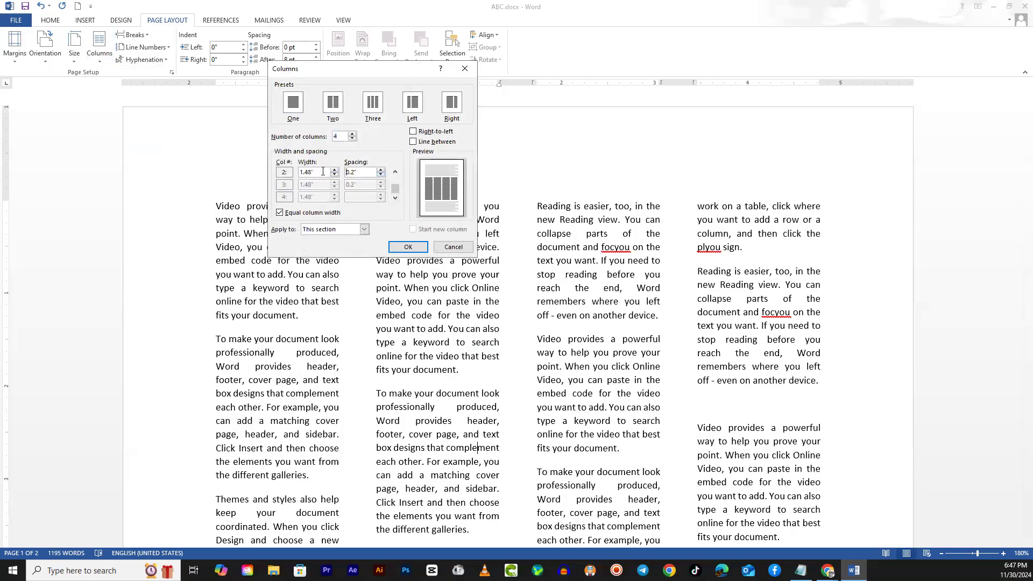
pyautogui.click(334, 171)
pyautogui.click(334, 171)
pyautogui.click(334, 171)
pyautogui.click(398, 243)
pyautogui.scroll(-5, 386, 357)
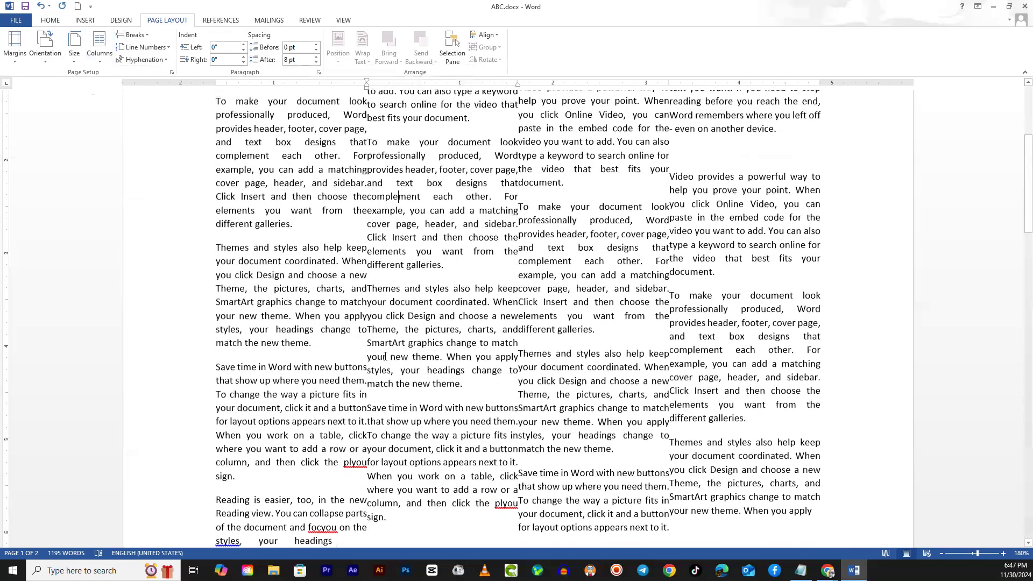
pyautogui.scroll(8, 386, 356)
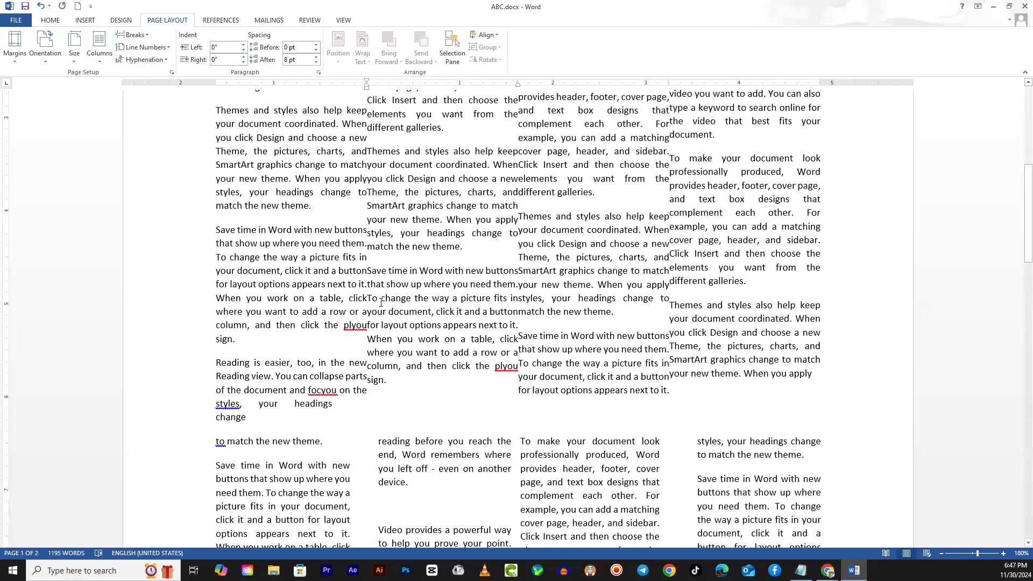
pyautogui.scroll(5, 443, 262)
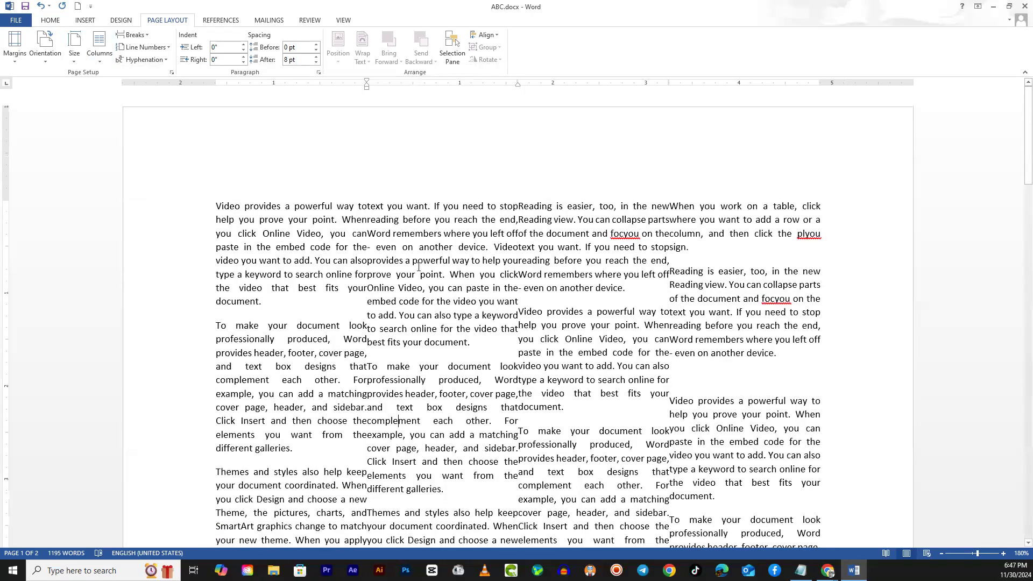
pyautogui.scroll(-5, 419, 266)
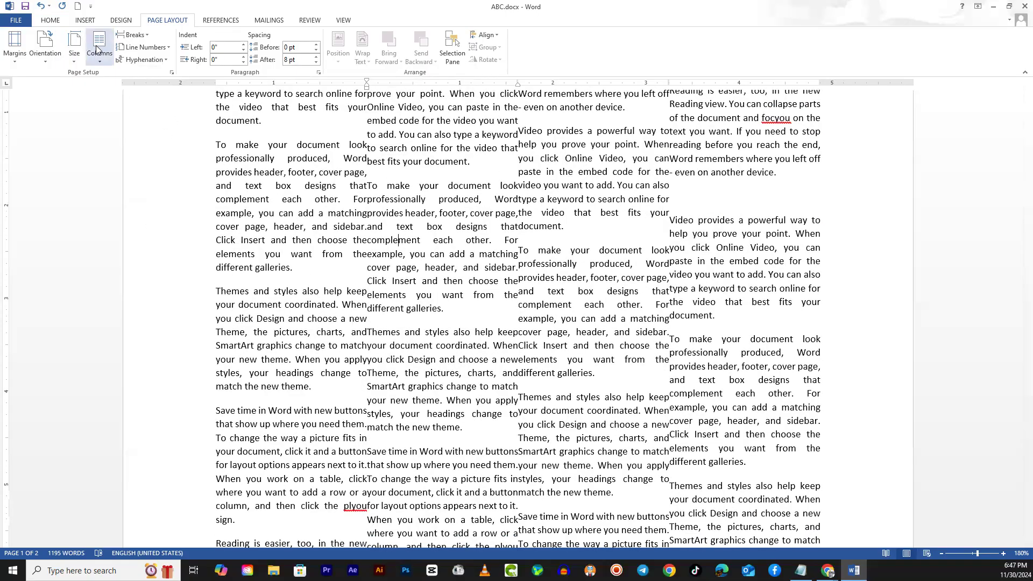
# - Apply the Three columns preset to the first section, comparing it with the Left preset
pyautogui.click(97, 49)
pyautogui.click(127, 195)
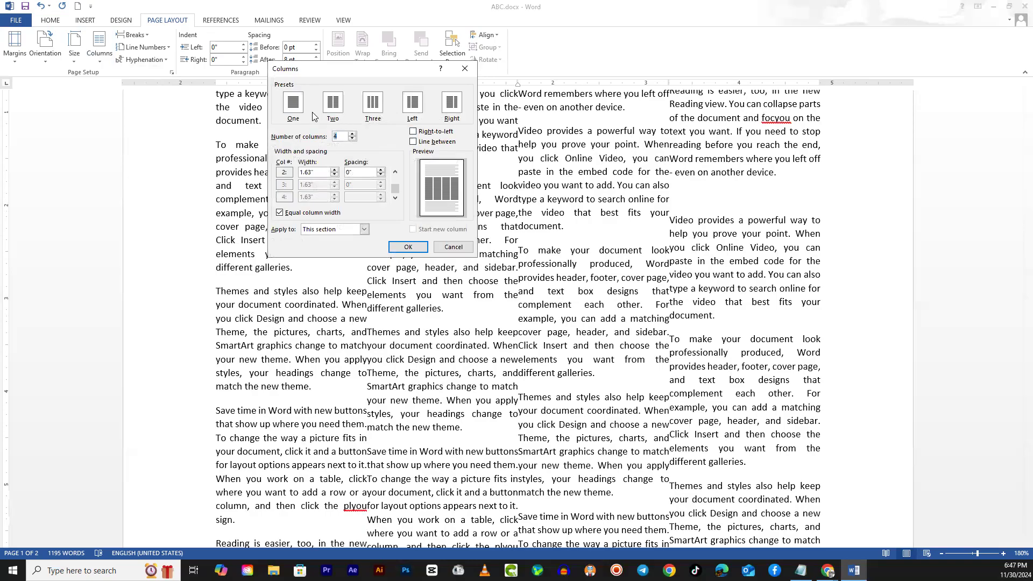
pyautogui.click(370, 111)
pyautogui.click(417, 109)
pyautogui.click(368, 107)
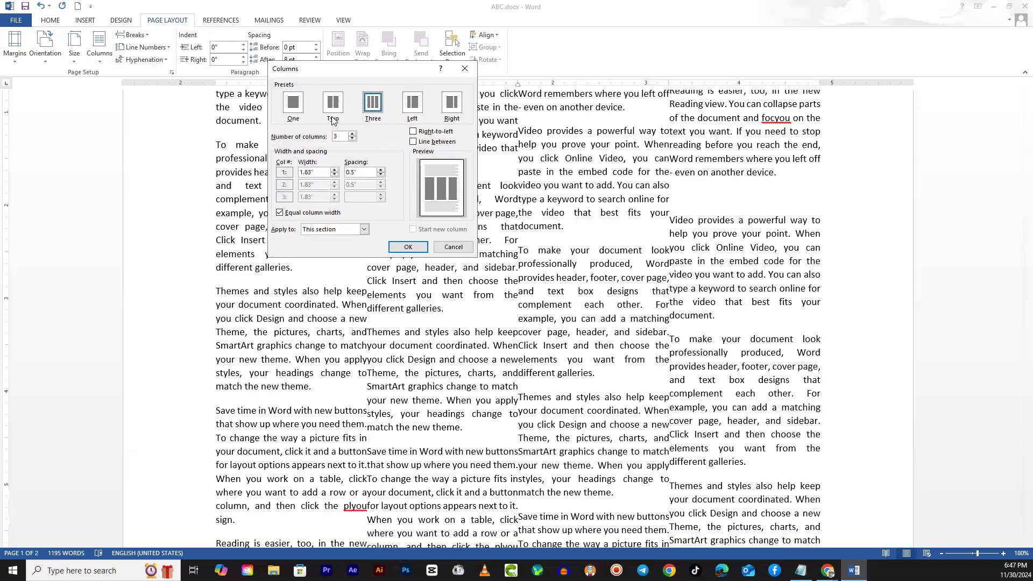
pyautogui.click(409, 247)
pyautogui.scroll(3, 411, 250)
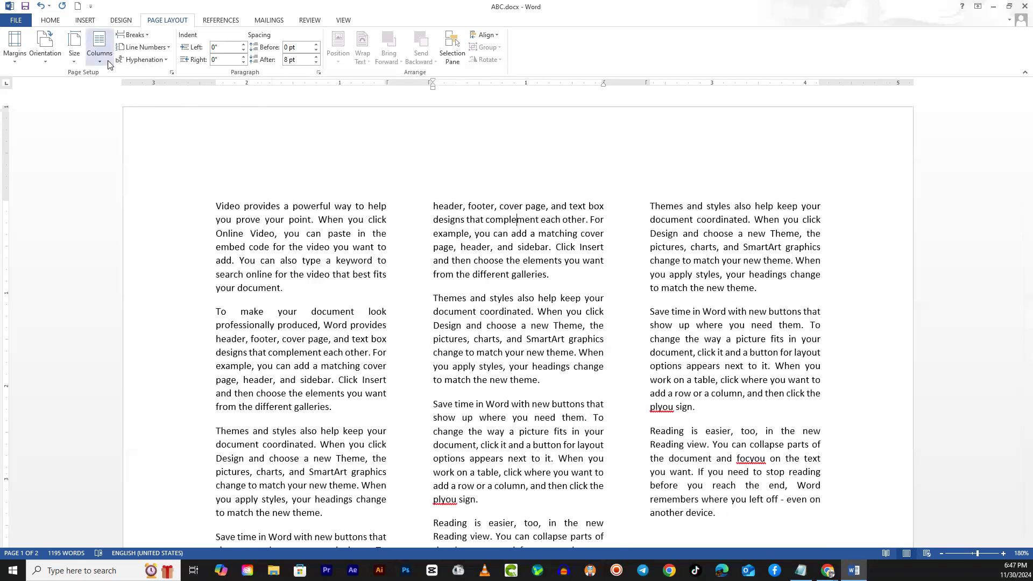
# - Set the spacing between the first section's three columns to 0.2"
pyautogui.click(109, 61)
pyautogui.click(136, 195)
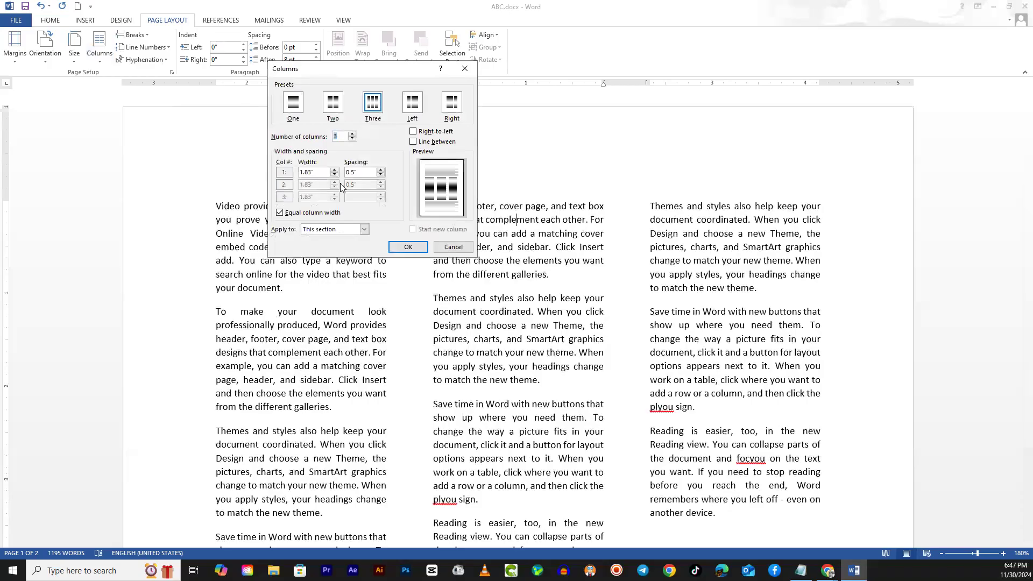
pyautogui.click(381, 176)
pyautogui.click(381, 175)
pyautogui.click(381, 176)
pyautogui.click(407, 247)
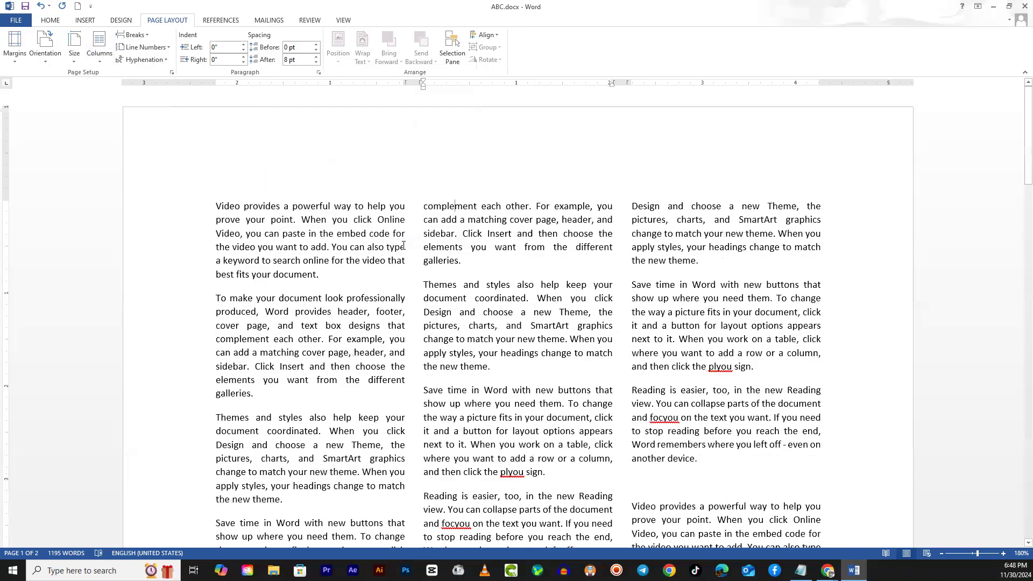
# - Add separator lines between the first section's three columns
pyautogui.click(100, 58)
pyautogui.click(139, 190)
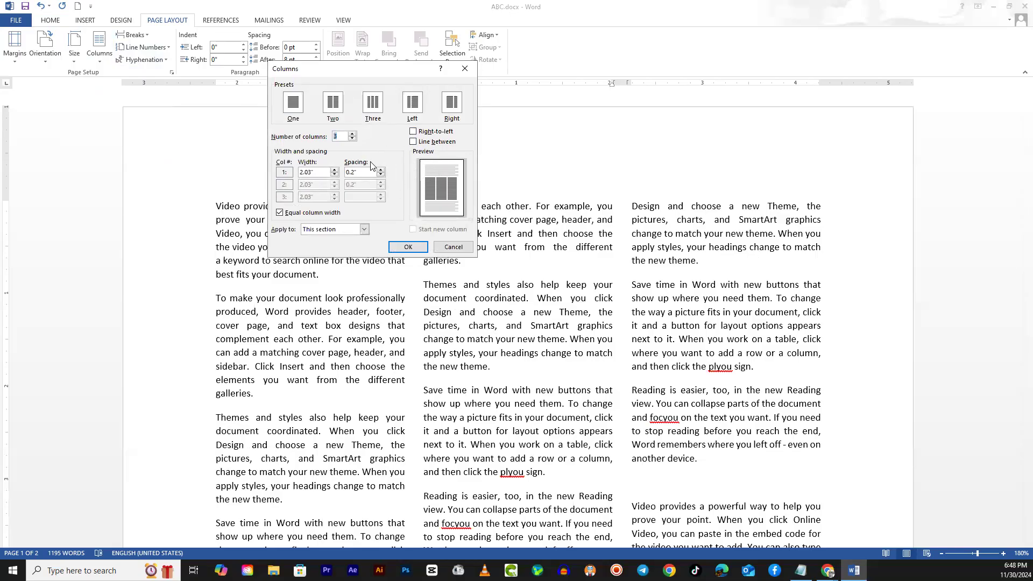
pyautogui.click(415, 142)
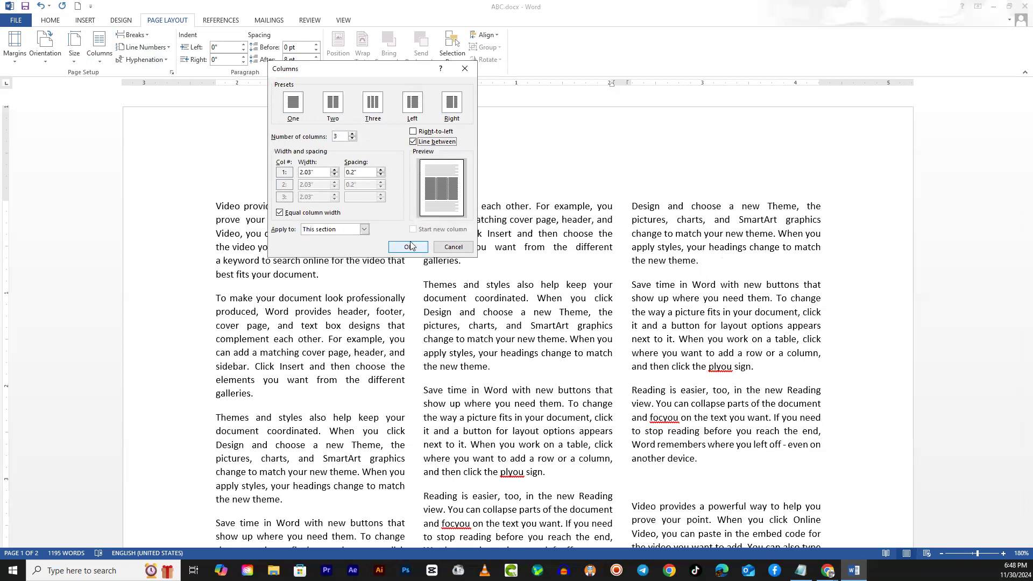
pyautogui.click(408, 248)
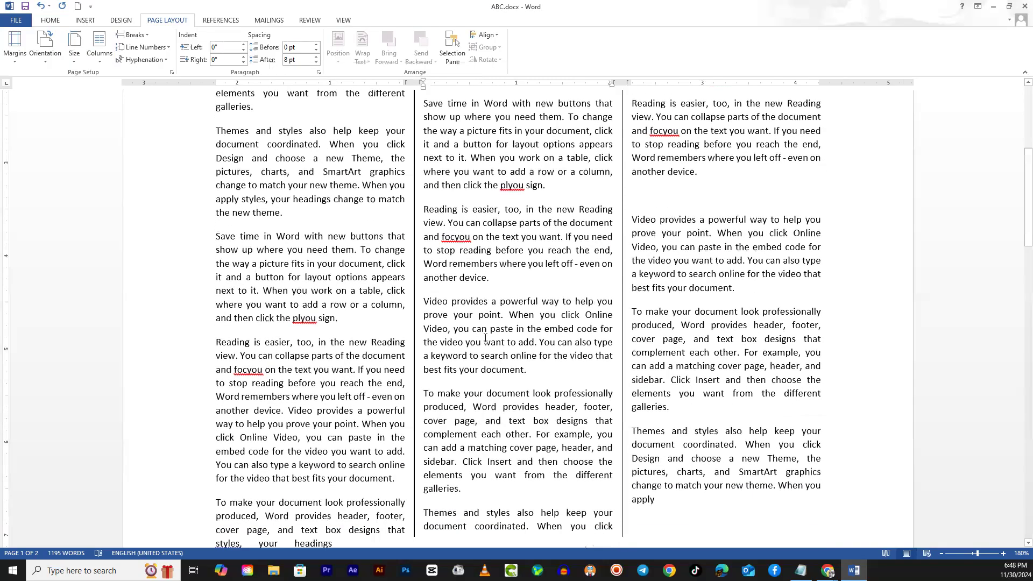
pyautogui.scroll(5, 484, 338)
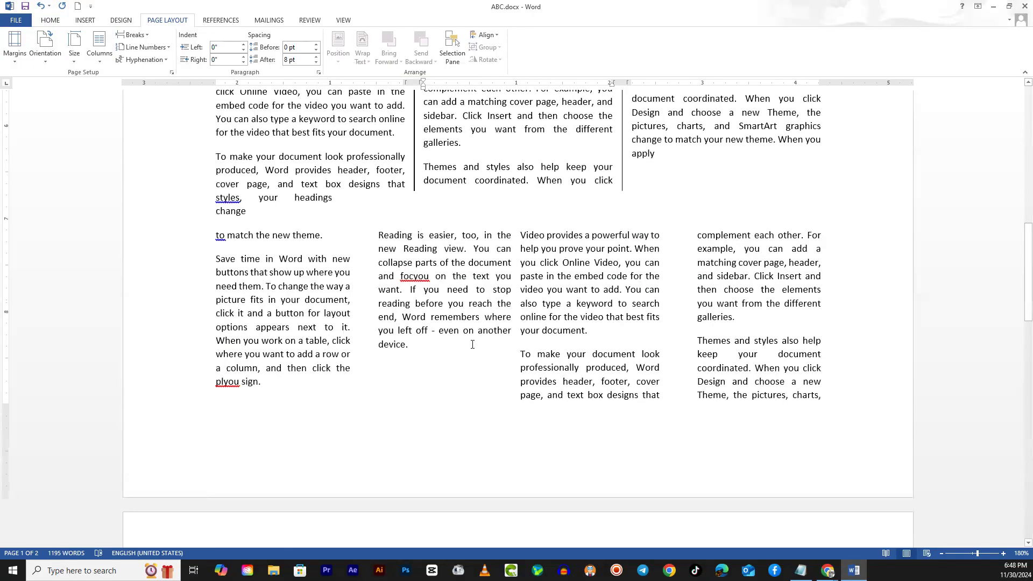
pyautogui.moveTo(211, 223); pyautogui.dragTo(801, 409)
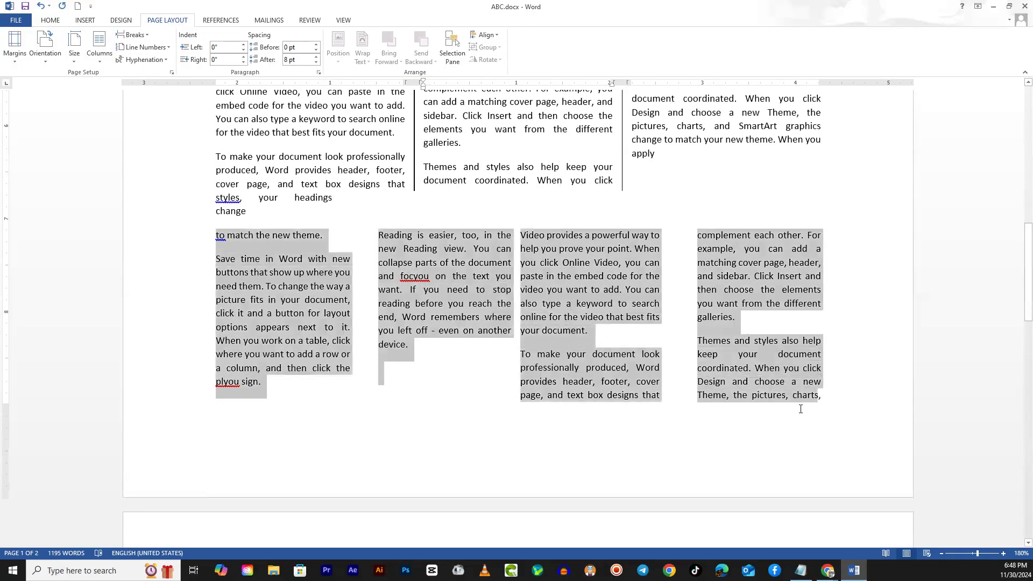
pyautogui.scroll(-5, 463, 368)
pyautogui.scroll(-1, 463, 368)
pyautogui.scroll(6, 467, 367)
pyautogui.click(456, 339)
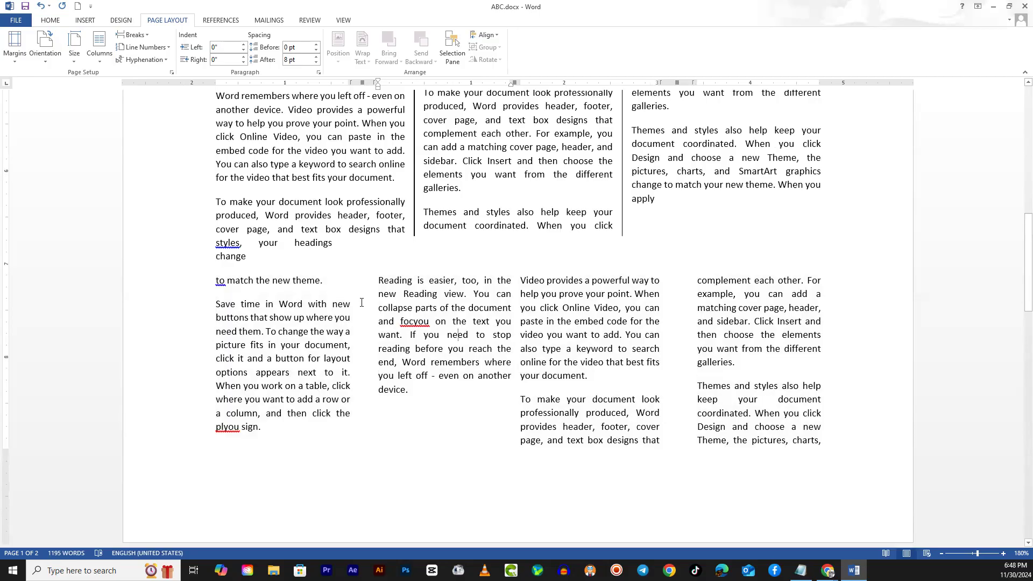
# - Apply the Three columns preset with lines between the columns to the whole document
pyautogui.hotkey('ctrl', 'a')
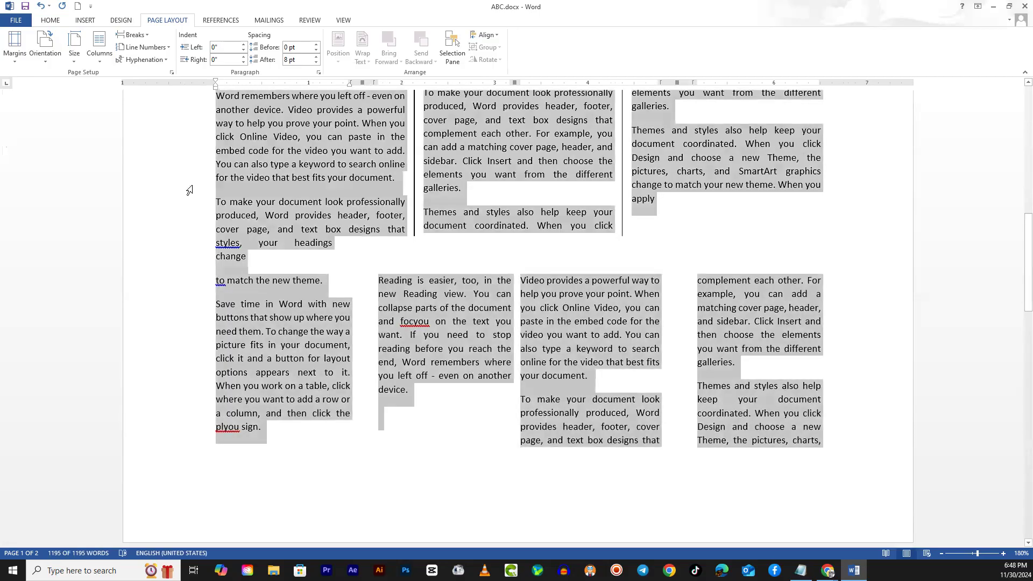
pyautogui.click(100, 59)
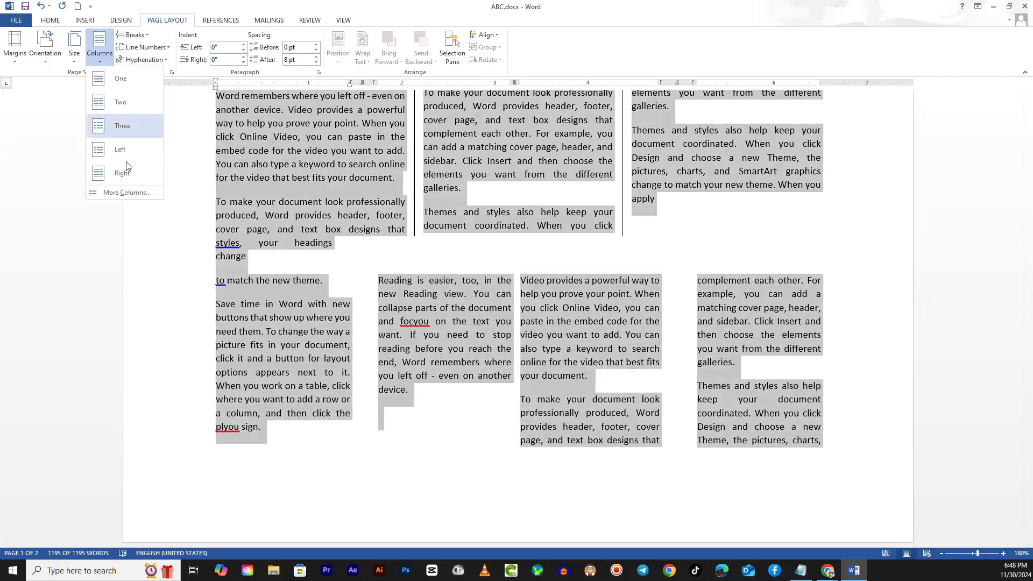
pyautogui.click(129, 195)
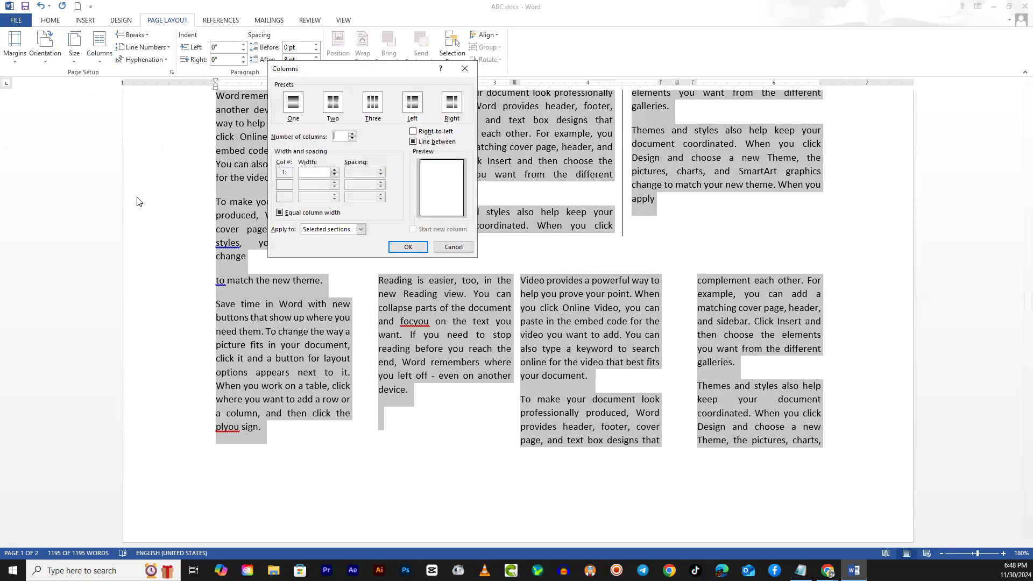
pyautogui.click(413, 141)
pyautogui.click(312, 172)
pyautogui.click(377, 110)
pyautogui.click(408, 248)
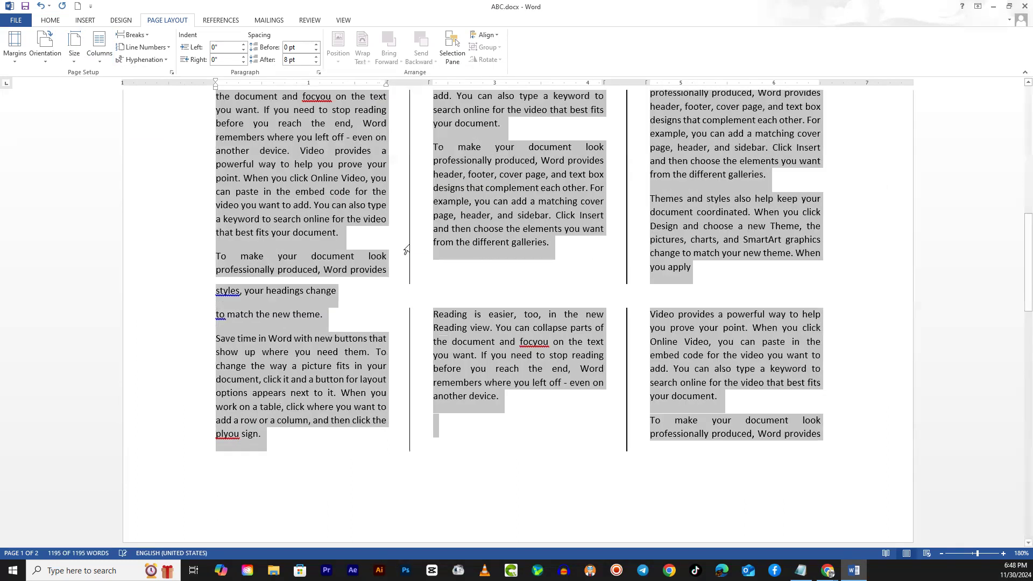
# - Review the column layout and separator lines across the first page
pyautogui.click(502, 331)
pyautogui.scroll(-5, 498, 436)
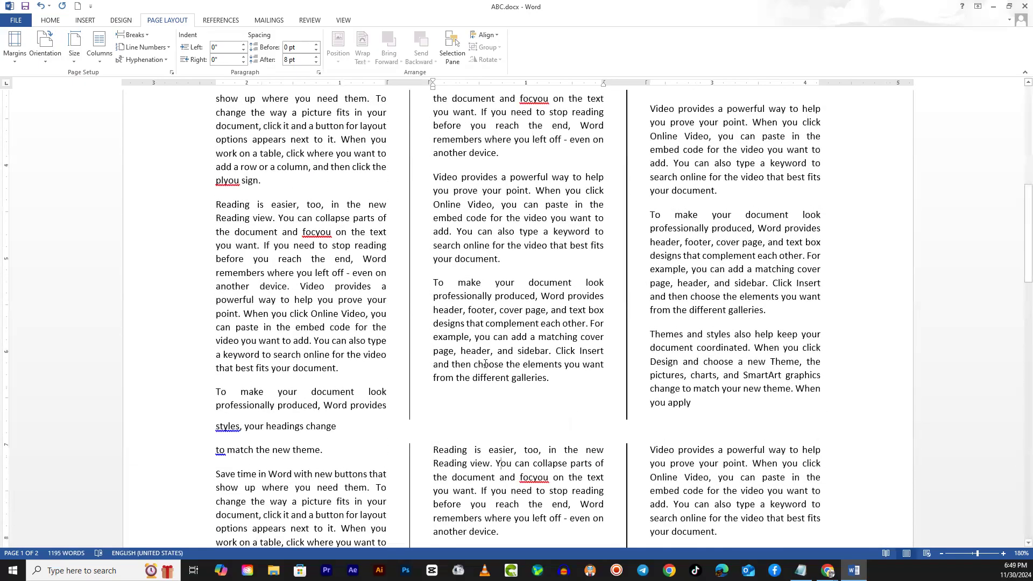
pyautogui.scroll(10, 485, 364)
pyautogui.scroll(-14, 478, 365)
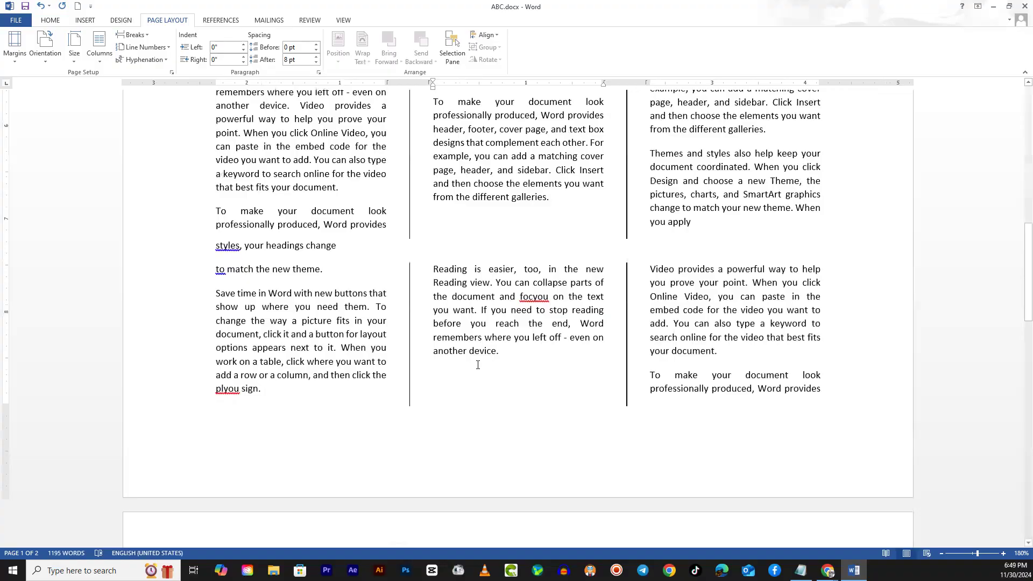
pyautogui.click(499, 288)
pyautogui.moveTo(473, 356); pyautogui.dragTo(470, 358)
pyautogui.click(386, 402)
# - Remove the separator lines between the columns throughout the document
pyautogui.hotkey('ctrl', 'a')
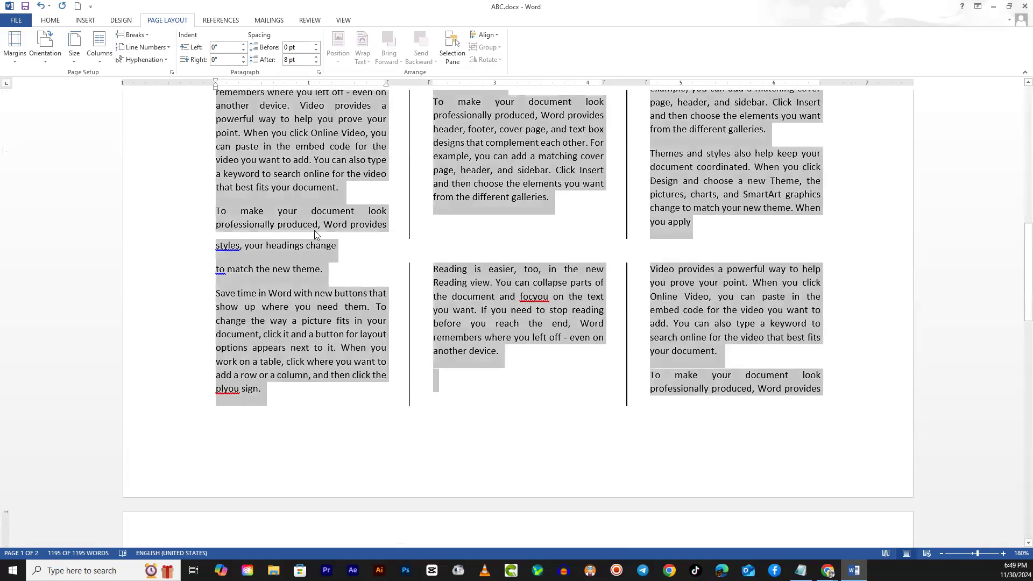
pyautogui.click(101, 60)
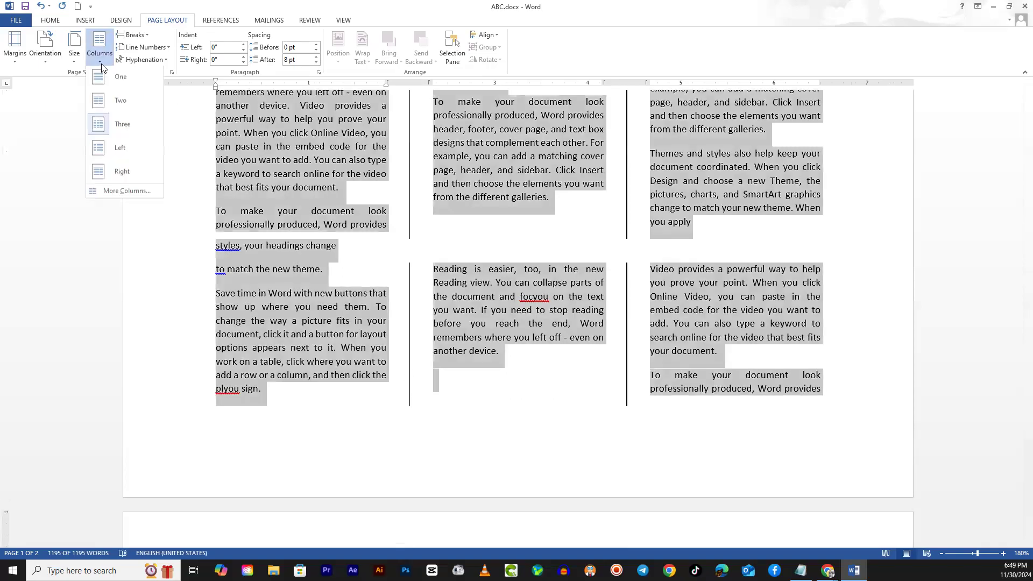
pyautogui.click(126, 191)
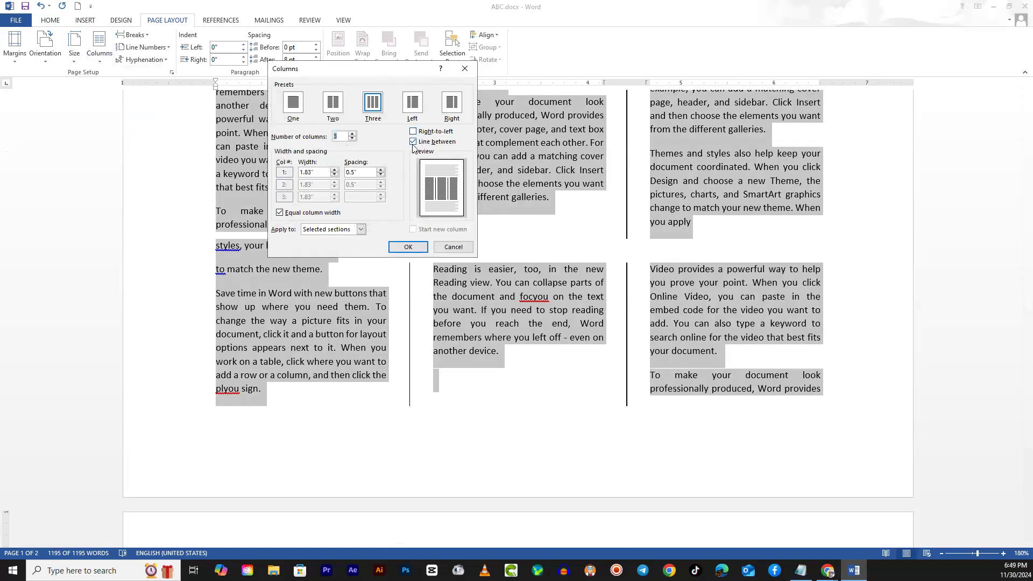
pyautogui.click(407, 246)
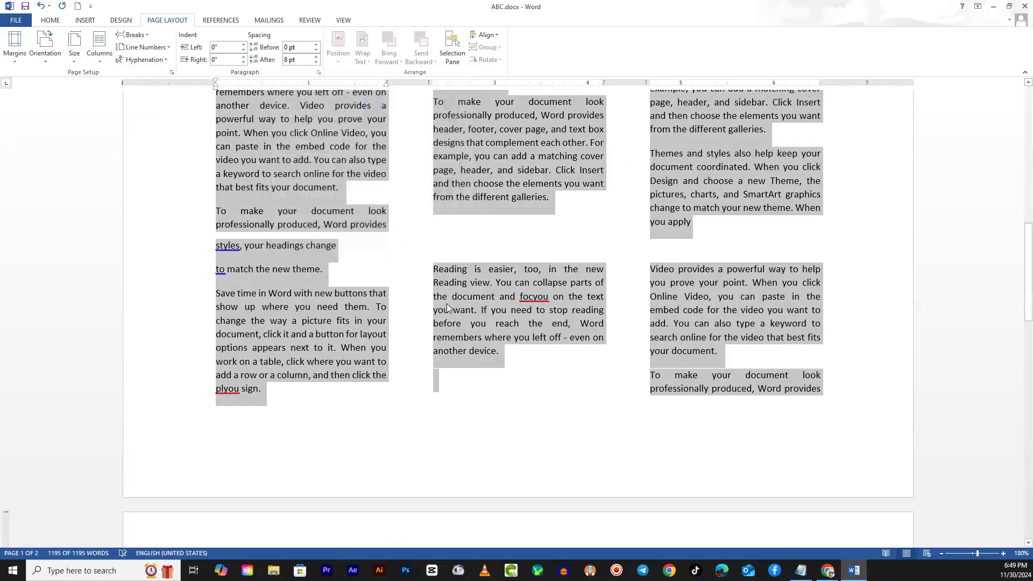
# - Apply the Two columns preset with a line between the columns to the whole selected text
pyautogui.click(99, 48)
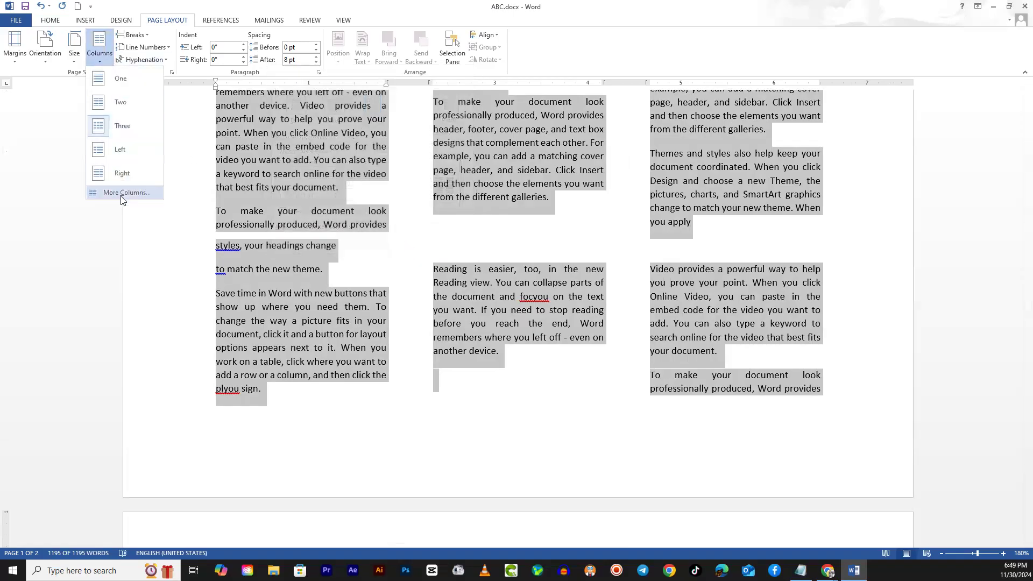
pyautogui.click(124, 192)
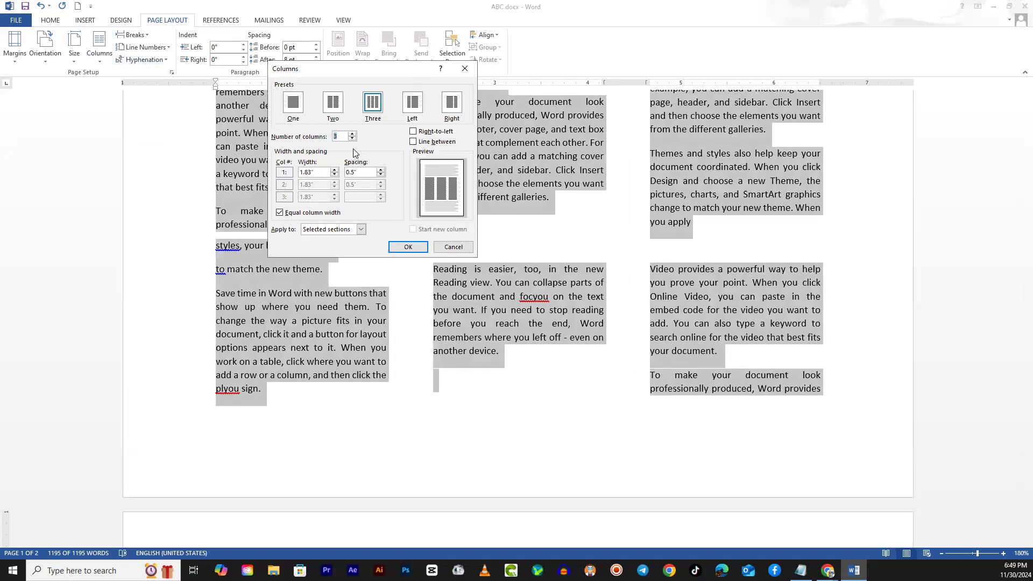
pyautogui.click(334, 104)
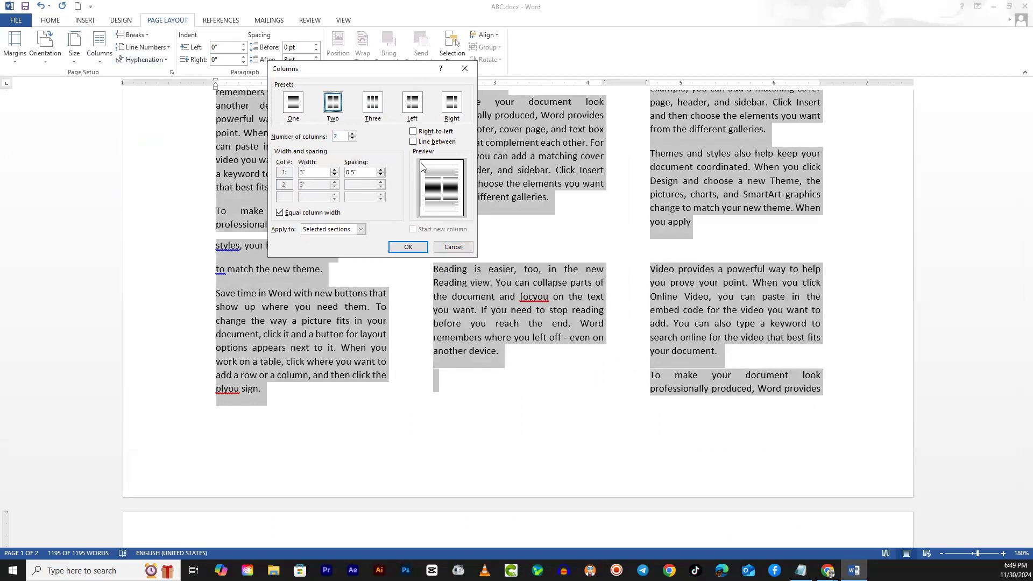
pyautogui.click(414, 142)
pyautogui.click(417, 248)
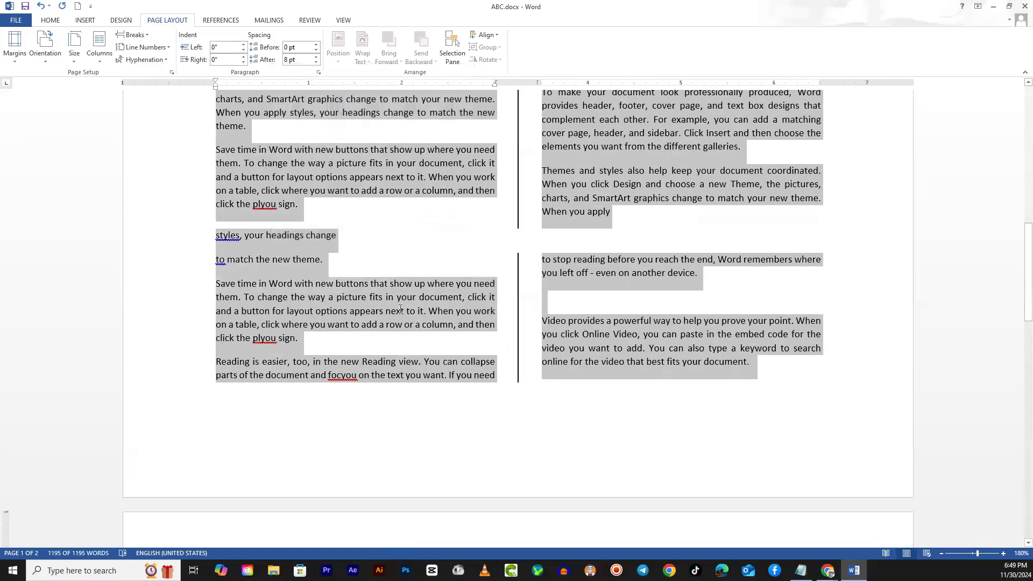
# - Remove the break after "styles, your headings change" so the line joins "to match the new theme." and review the page
pyautogui.click(376, 237)
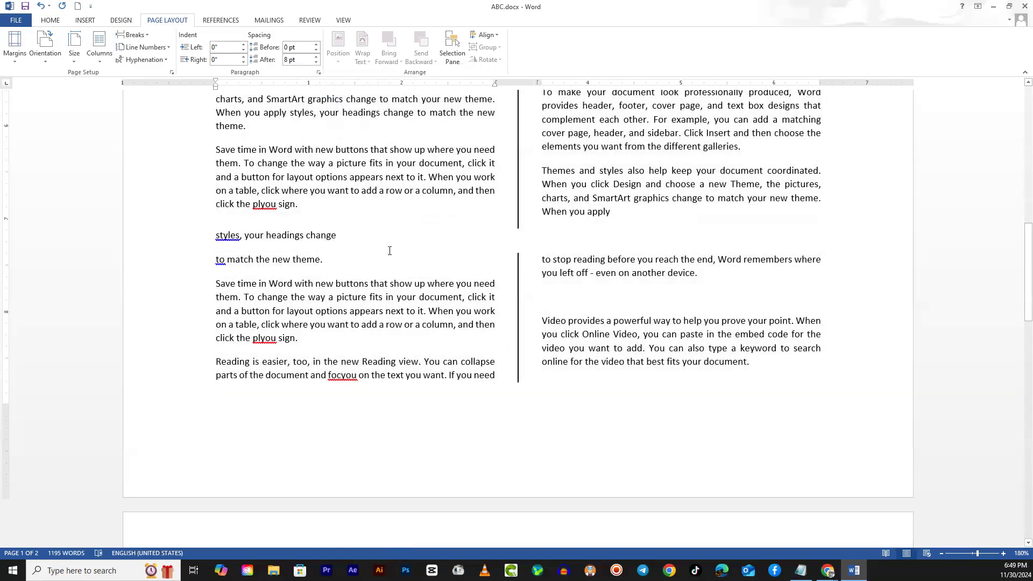
pyautogui.press('Delete')
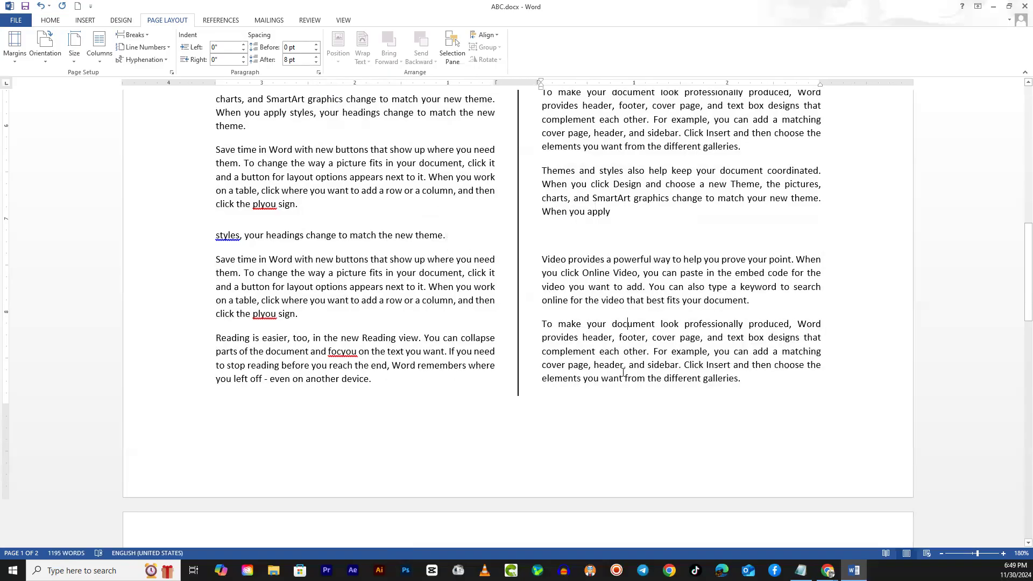
pyautogui.scroll(5, 623, 374)
pyautogui.scroll(9, 623, 374)
pyautogui.scroll(-10, 636, 363)
pyautogui.scroll(-8, 636, 363)
pyautogui.scroll(10, 634, 362)
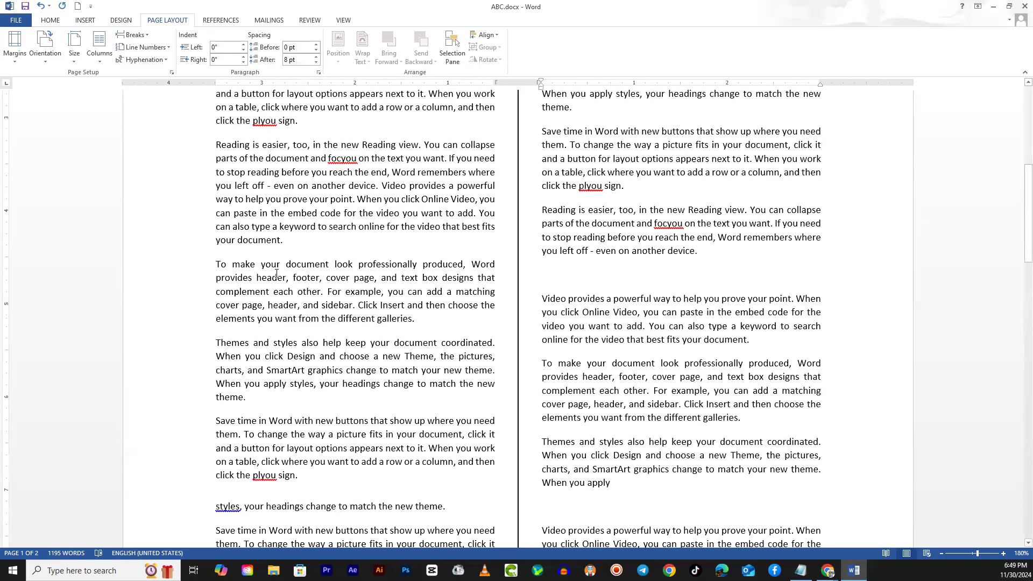
# - Try the Three columns preset with reduced column spacing on the section starting with "styles, your headings change"
pyautogui.click(99, 47)
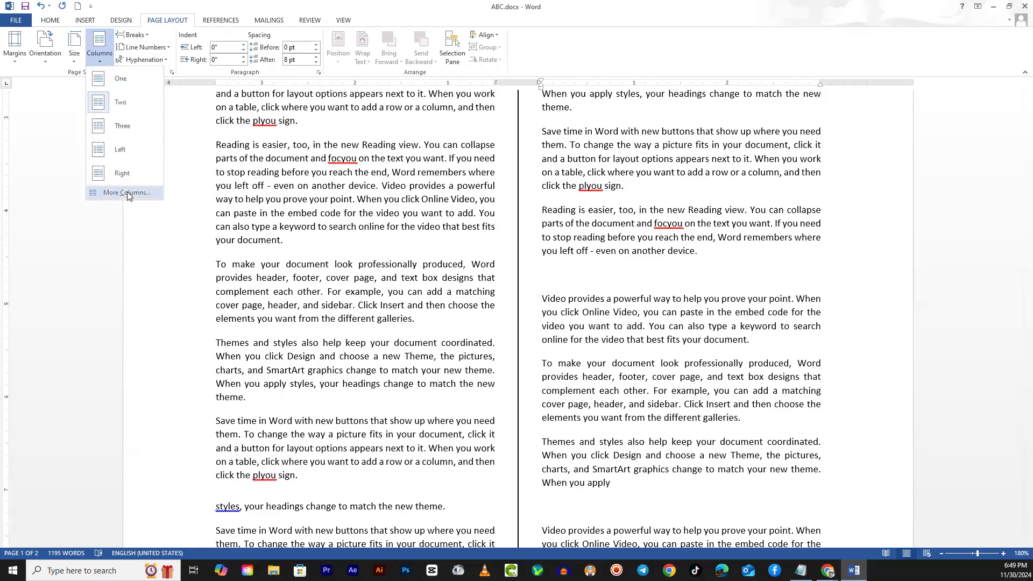
pyautogui.click(127, 192)
pyautogui.click(375, 105)
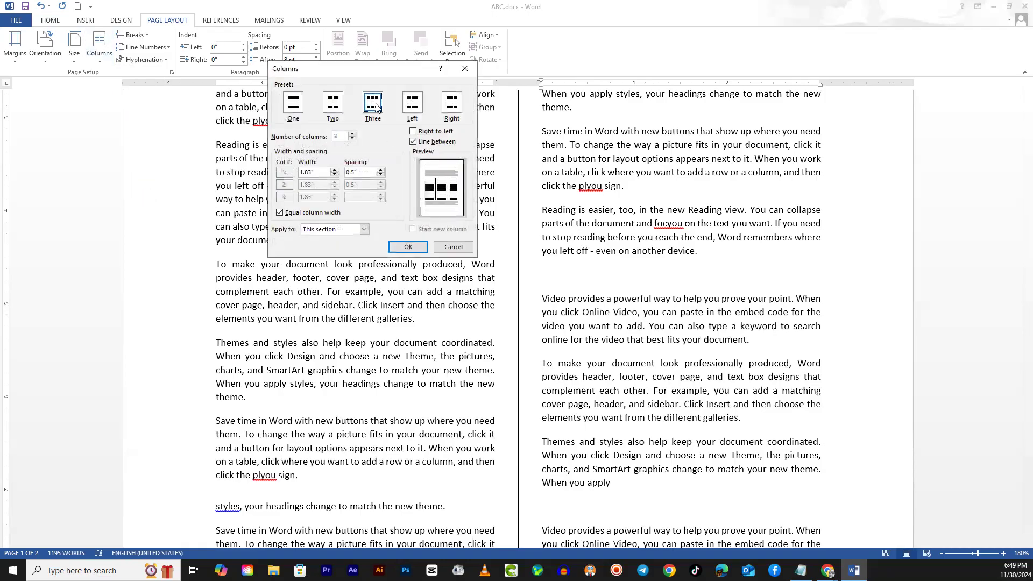
pyautogui.click(380, 175)
pyautogui.click(381, 176)
pyautogui.click(408, 247)
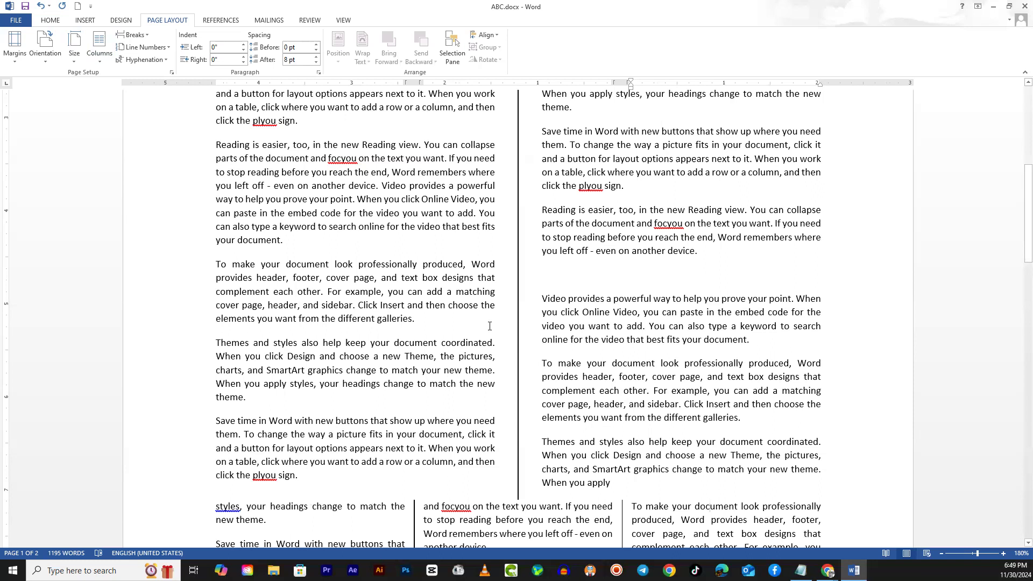
pyautogui.hotkey('ctrl', 'a')
pyautogui.hotkey('ctrl', 'z')
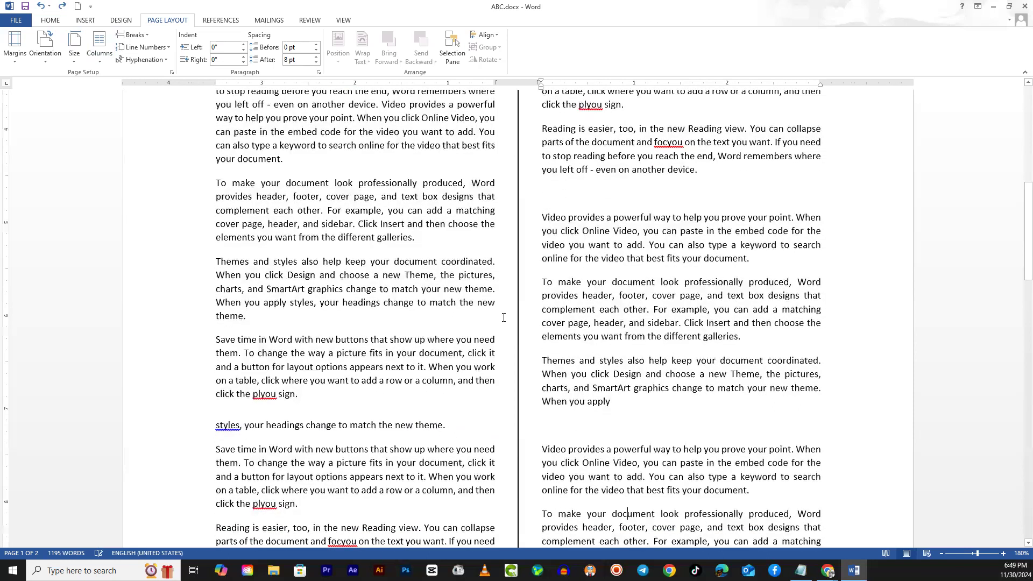
# - Apply the Three columns preset with its default spacing to the document's last section and review its end on page 2
pyautogui.click(102, 57)
pyautogui.click(143, 189)
pyautogui.click(374, 103)
pyautogui.click(408, 247)
pyautogui.scroll(-5, 639, 365)
pyautogui.scroll(6, 643, 358)
pyautogui.scroll(-7, 640, 361)
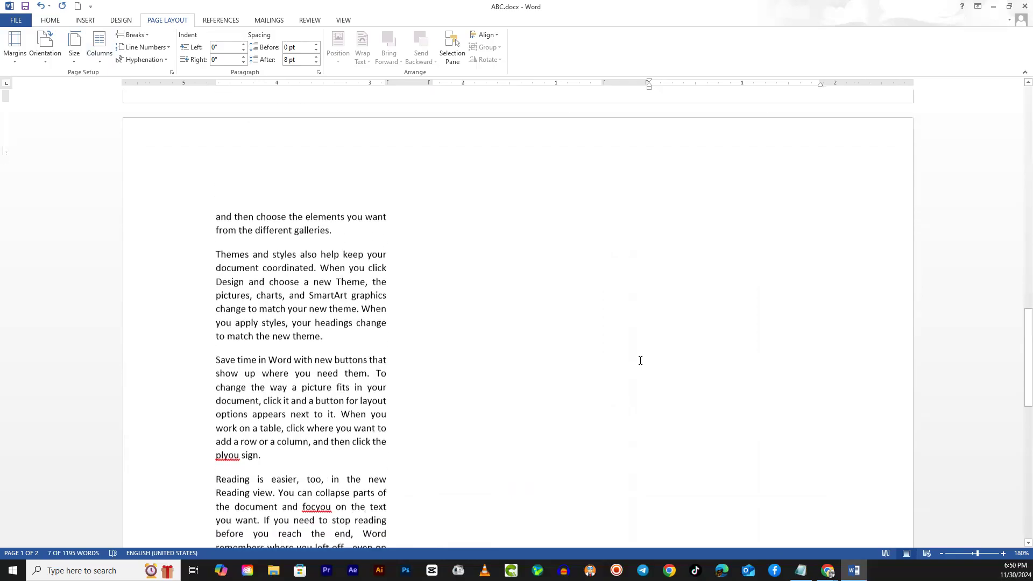
pyautogui.scroll(-4, 641, 357)
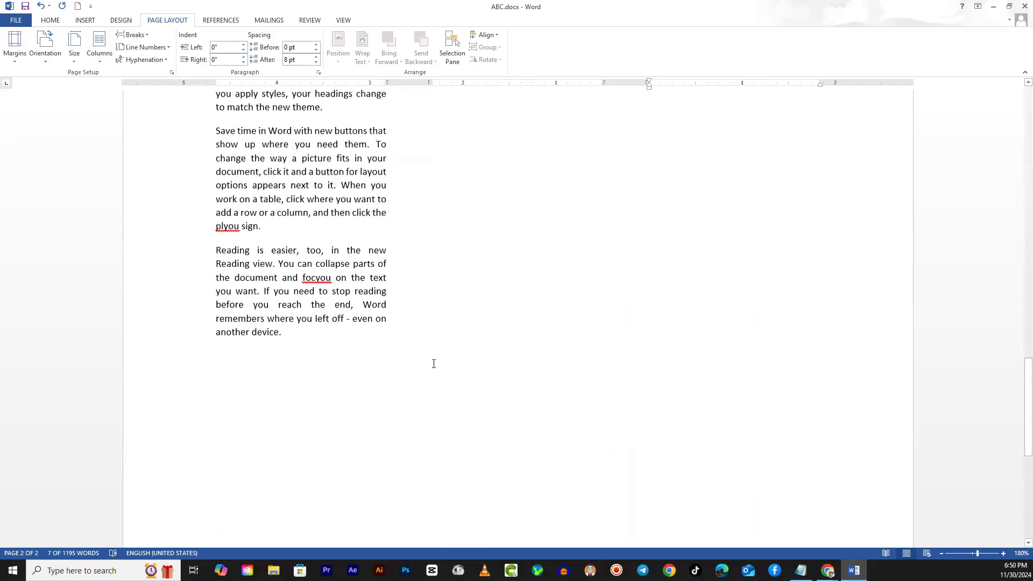
# - Paste the copied sample text twice at the end of the document, after "even on another device."
pyautogui.click(297, 338)
pyautogui.scroll(3, 441, 359)
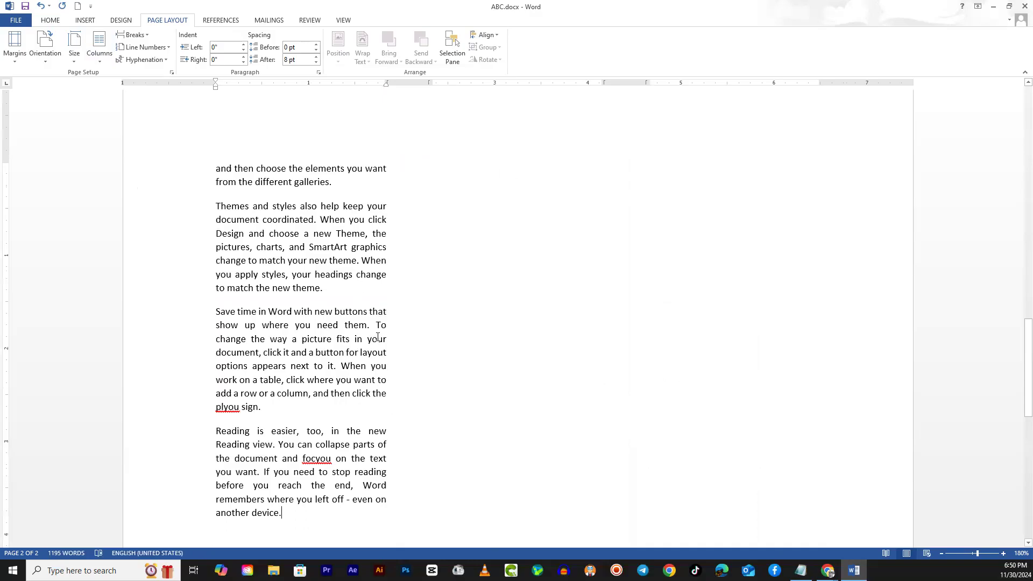
pyautogui.scroll(-4, 270, 309)
pyautogui.scroll(3, 473, 328)
pyautogui.scroll(-1, 353, 357)
pyautogui.scroll(-1, 308, 332)
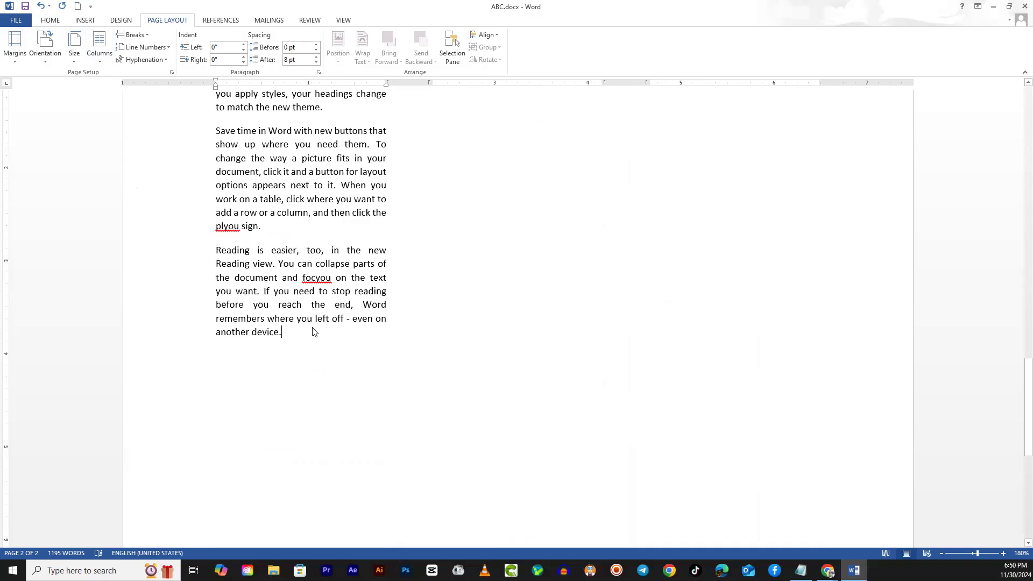
pyautogui.hotkey('ctrl', 'v')
pyautogui.hotkey('ctrl', 'v')
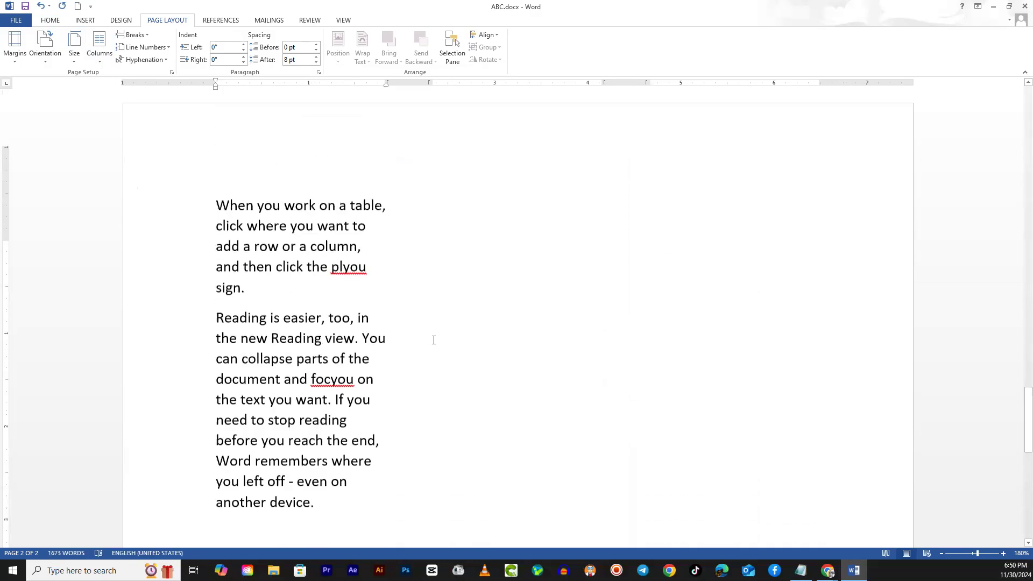
pyautogui.scroll(-3, 340, 433)
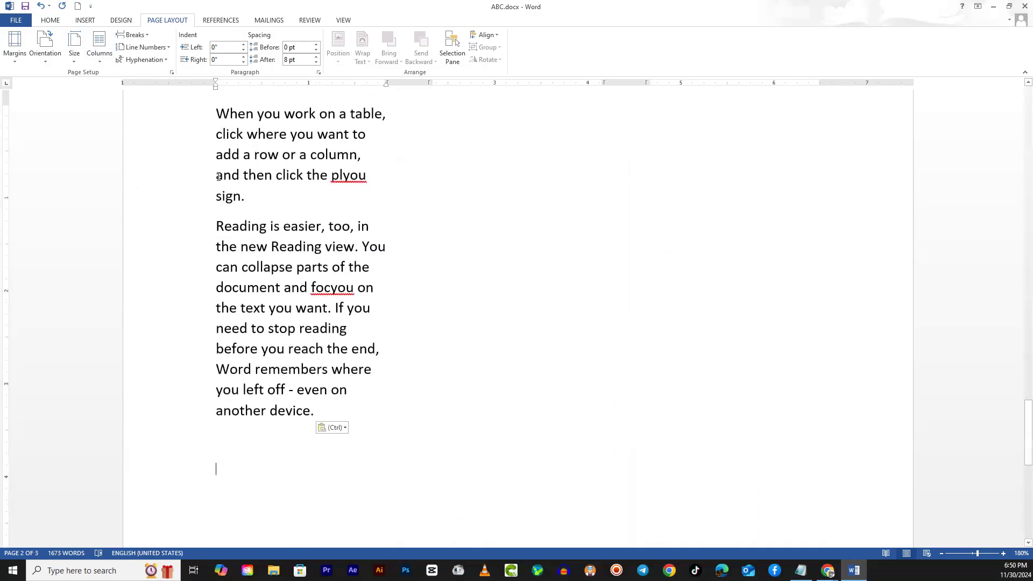
# - Delete the pasted text that runs onto page 3, from "When you work on a table" through "another device."
pyautogui.moveTo(220, 116); pyautogui.dragTo(421, 409)
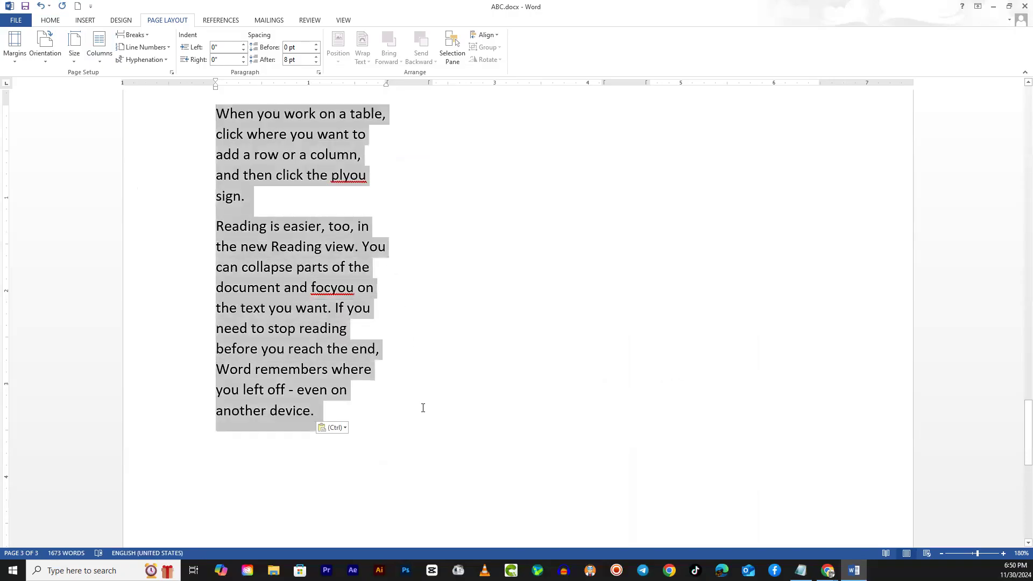
pyautogui.scroll(5, 420, 409)
pyautogui.press('Delete')
pyautogui.scroll(3, 446, 328)
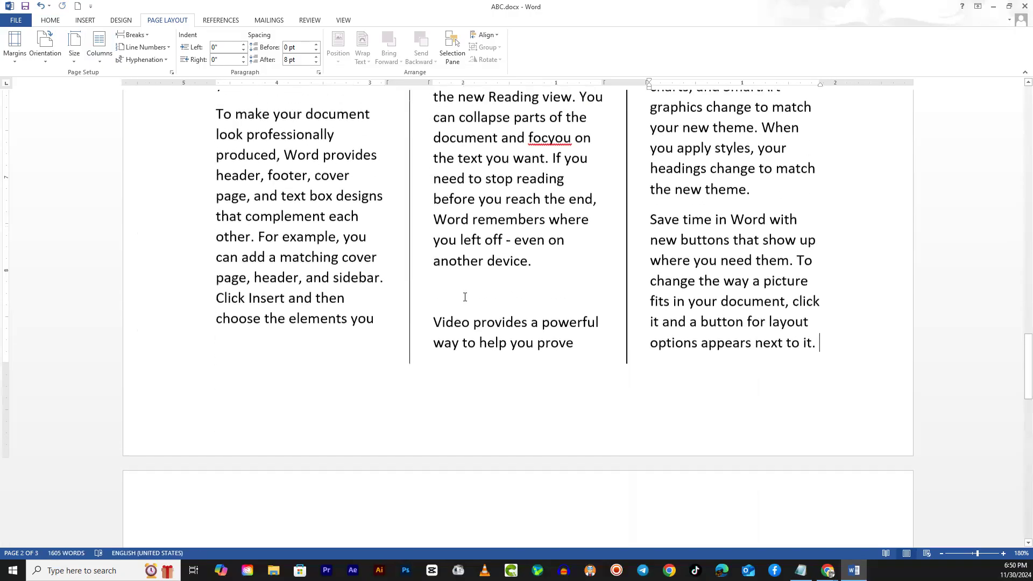
# - Set the font size of the entire document's text to 8 pt and review the three-column layout from its first page
pyautogui.click(480, 202)
pyautogui.click(739, 191)
pyautogui.scroll(20, 625, 302)
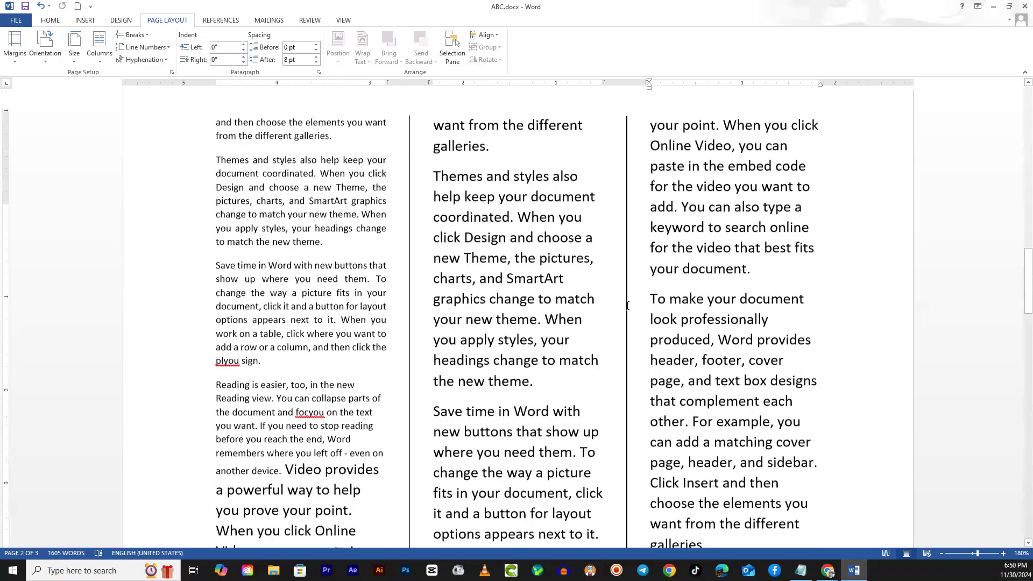
pyautogui.scroll(-10, 619, 319)
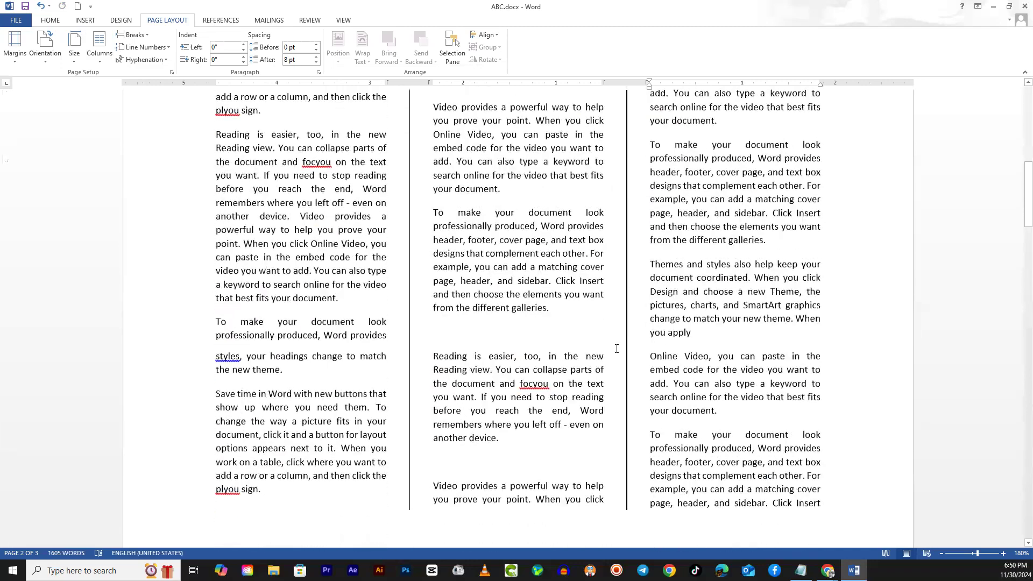
pyautogui.click(469, 375)
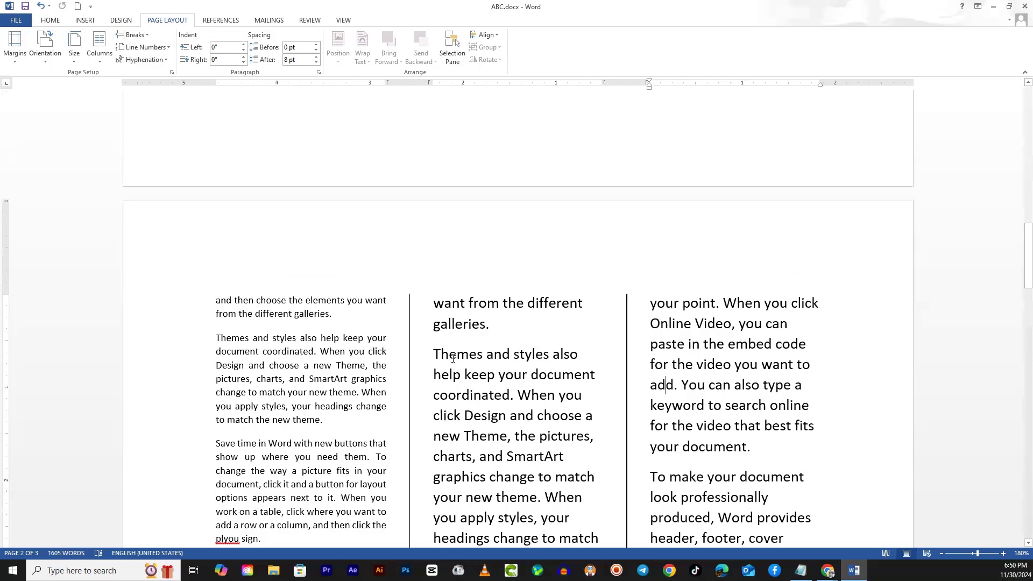
pyautogui.hotkey('ctrl', 'a')
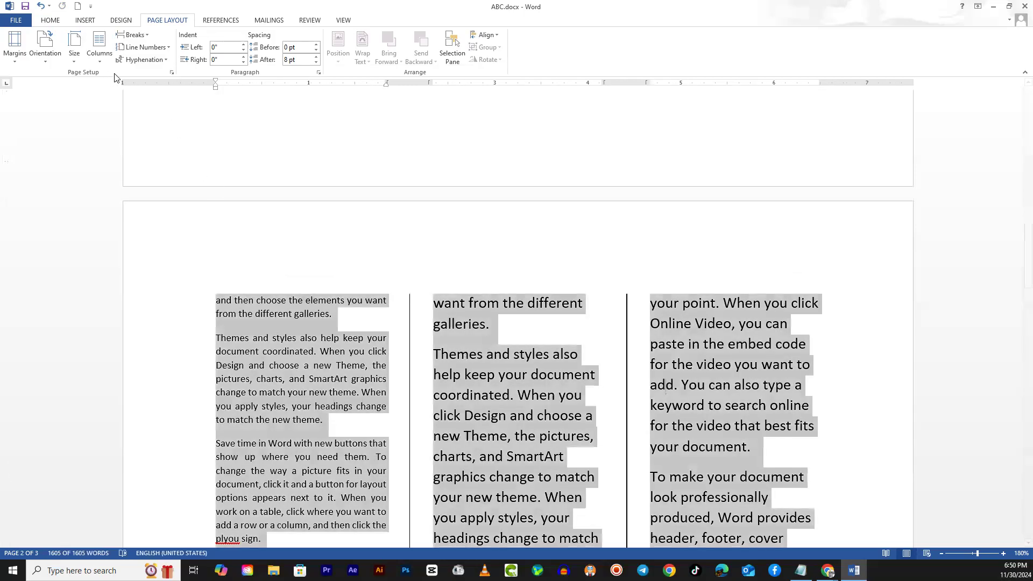
pyautogui.click(50, 21)
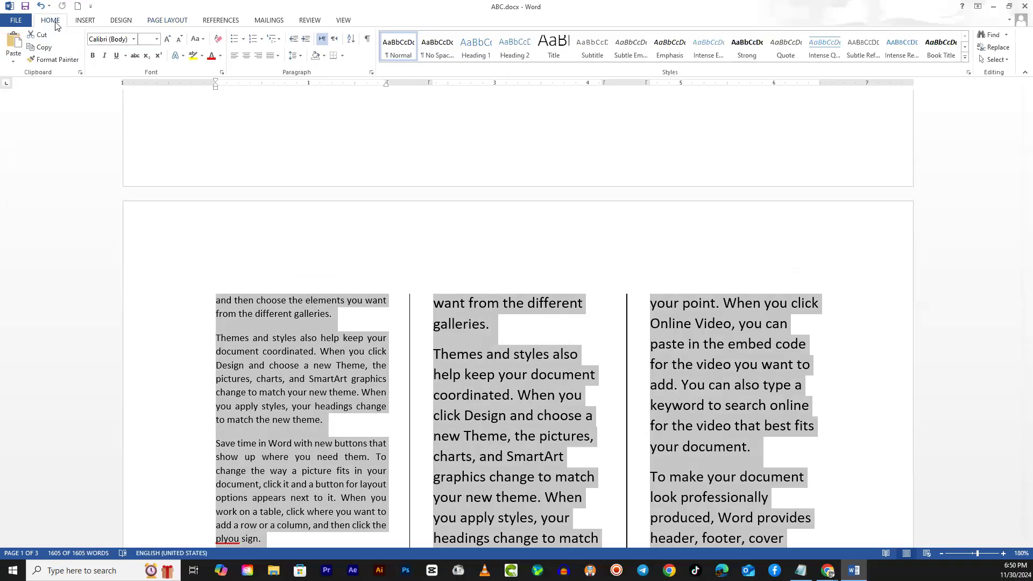
pyautogui.click(156, 39)
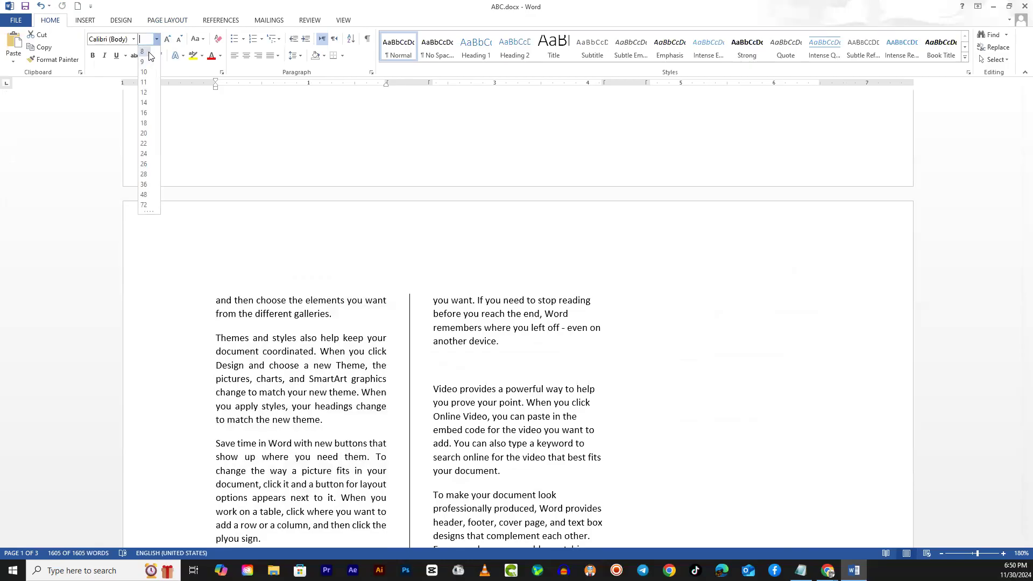
pyautogui.click(144, 51)
pyautogui.click(573, 445)
pyautogui.scroll(5, 611, 451)
pyautogui.scroll(-10, 605, 454)
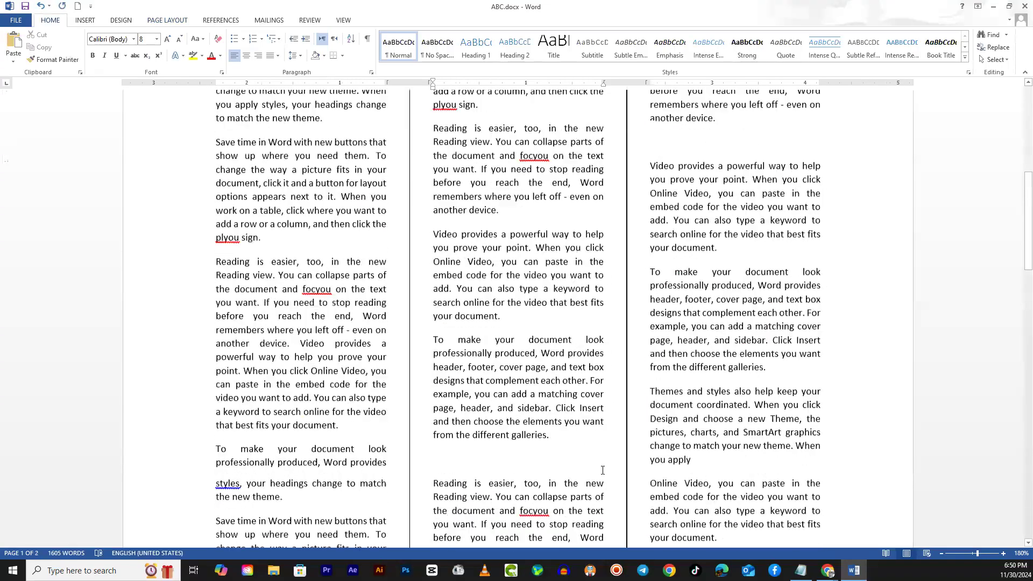
pyautogui.scroll(6, 596, 477)
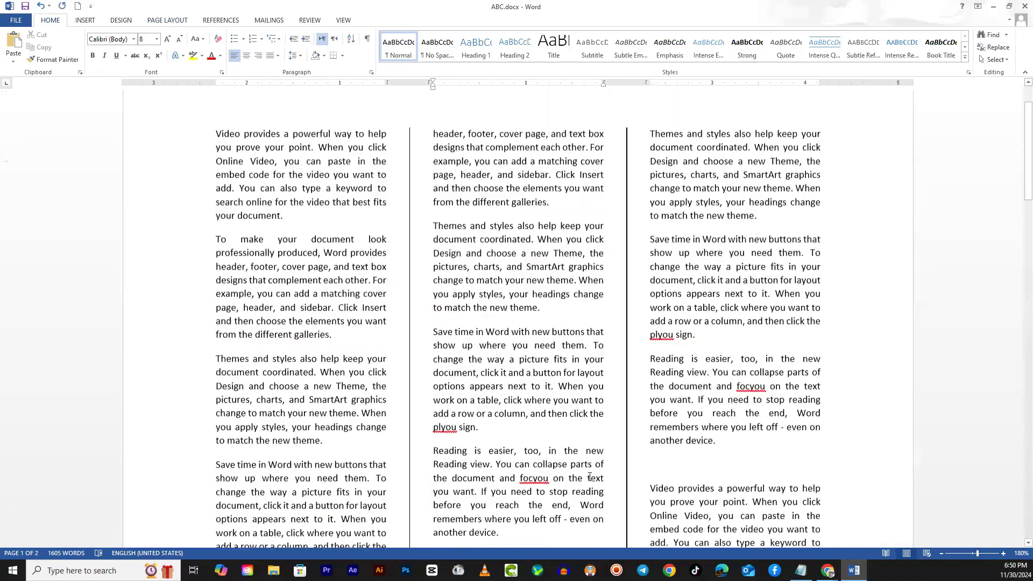
# - Highlight in turn the opening letters "V" and "T" of the first two paragraphs, and show the commands for inserting elements
pyautogui.click(250, 289)
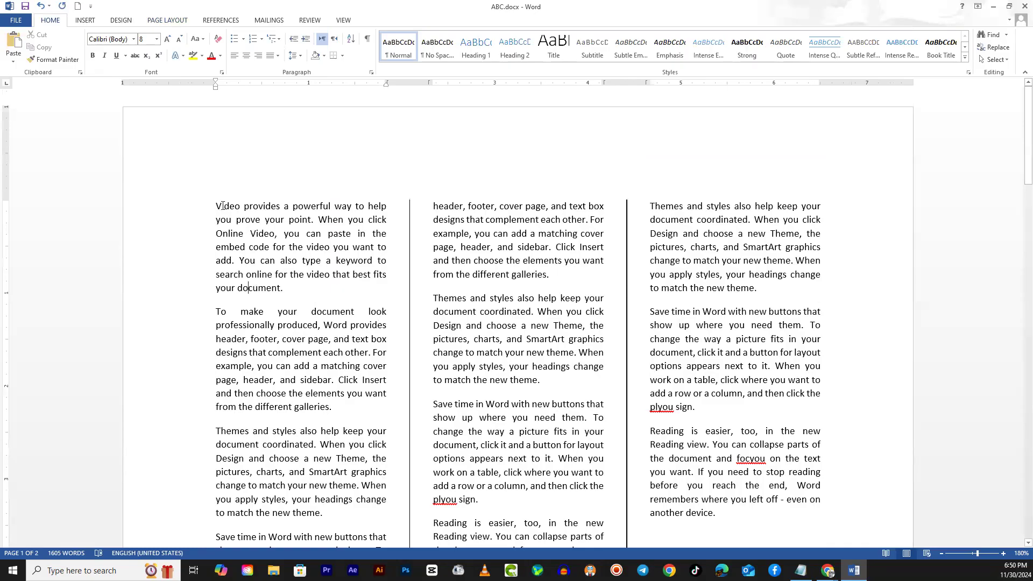
pyautogui.moveTo(221, 206); pyautogui.dragTo(217, 206)
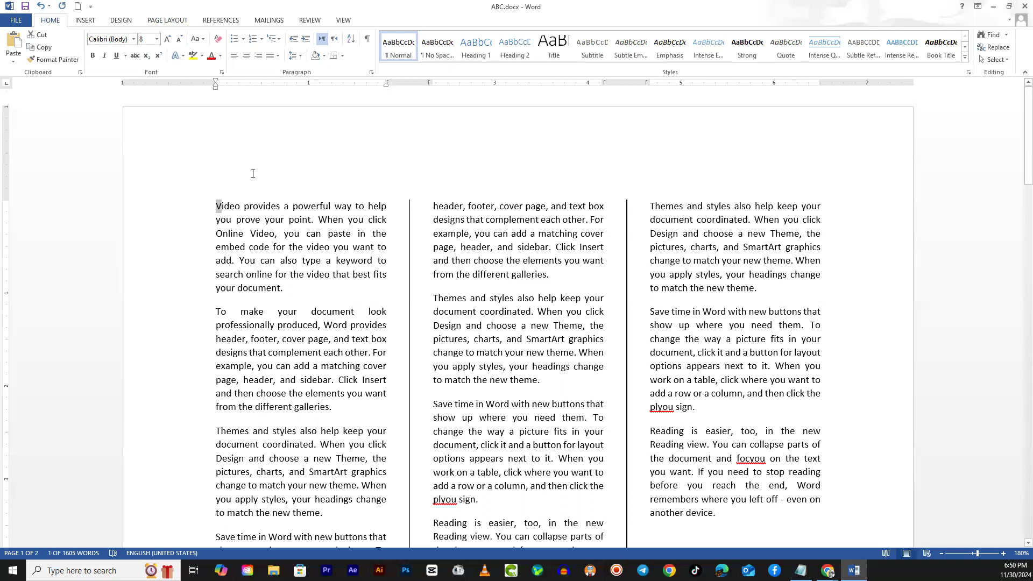
pyautogui.click(226, 215)
pyautogui.moveTo(221, 206); pyautogui.dragTo(217, 206)
pyautogui.moveTo(221, 311); pyautogui.dragTo(215, 312)
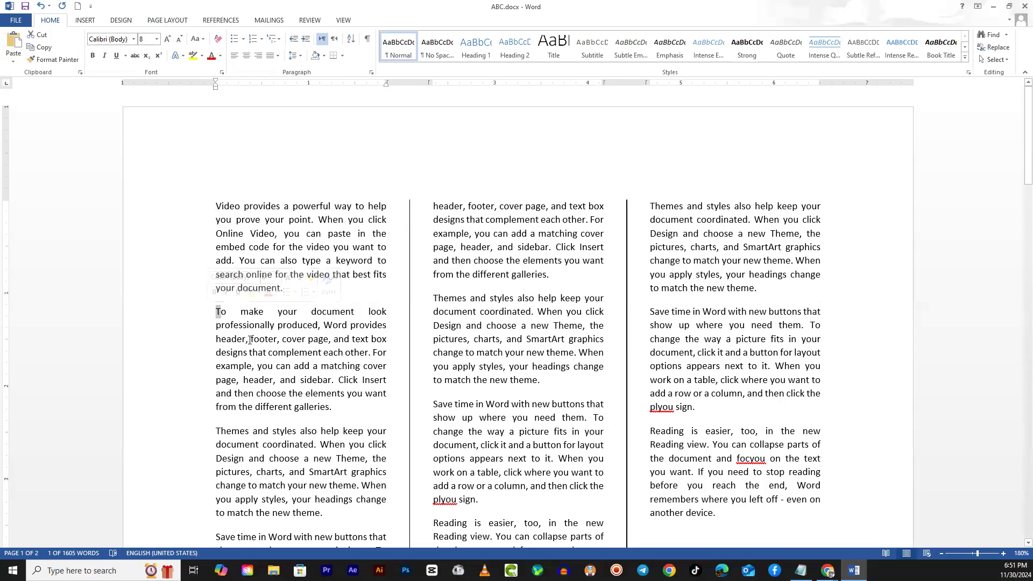
pyautogui.click(265, 380)
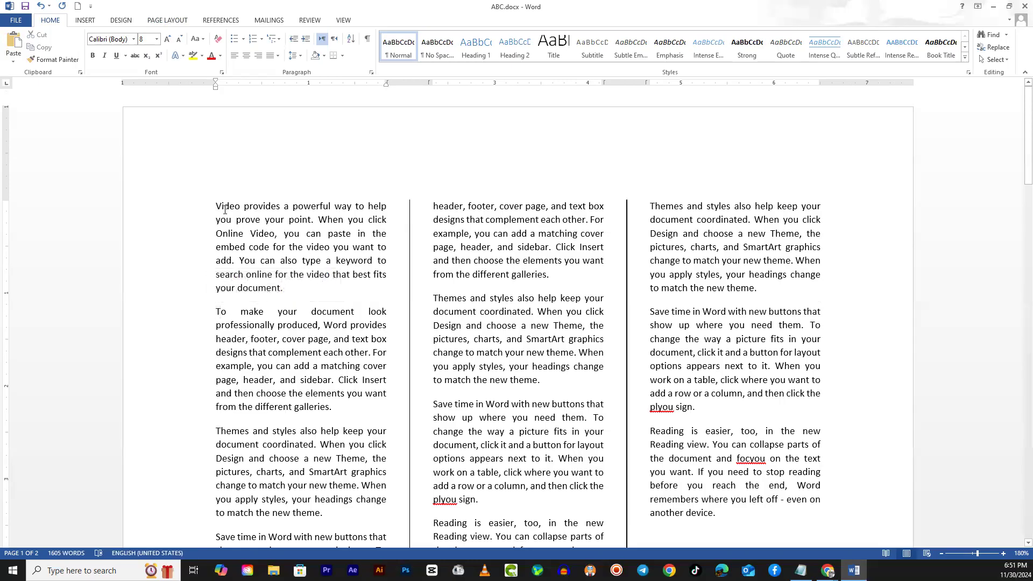
pyautogui.click(81, 20)
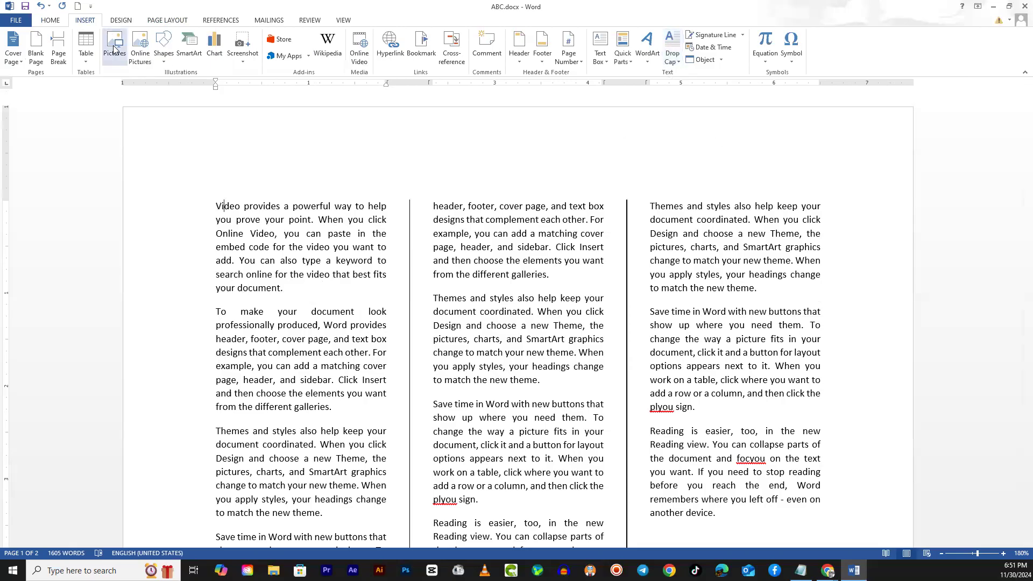
# - Apply a Dropped drop cap to the first paragraph, "Video provides", and to the second column's "Themes and styles" paragraph
pyautogui.click(672, 54)
pyautogui.click(709, 105)
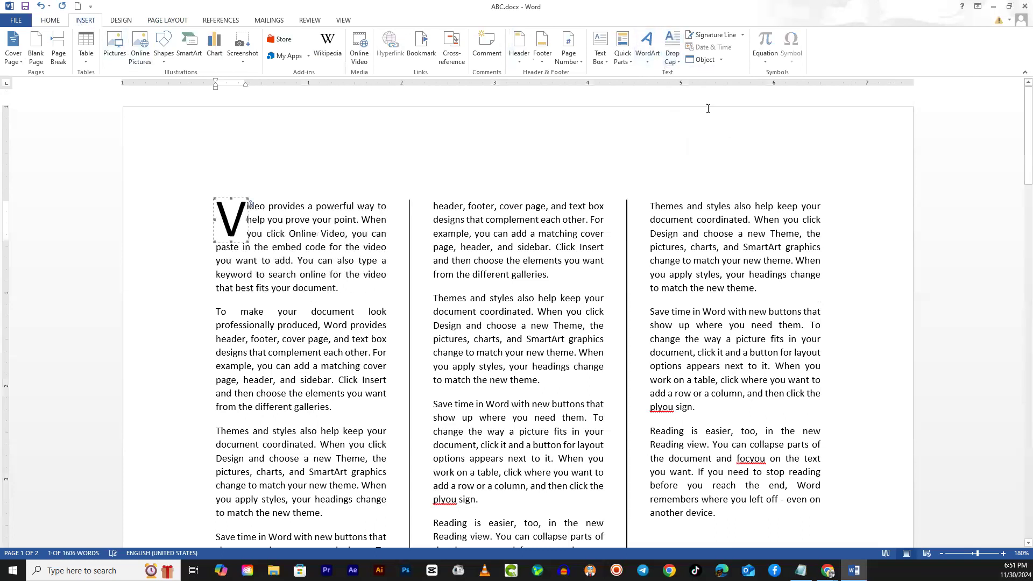
pyautogui.click(673, 54)
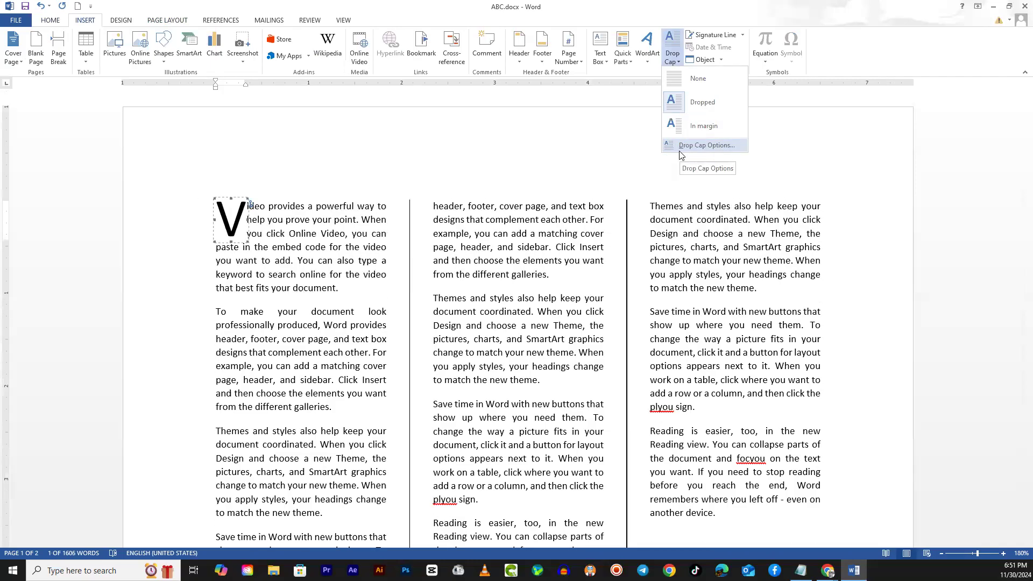
pyautogui.click(548, 304)
pyautogui.click(434, 297)
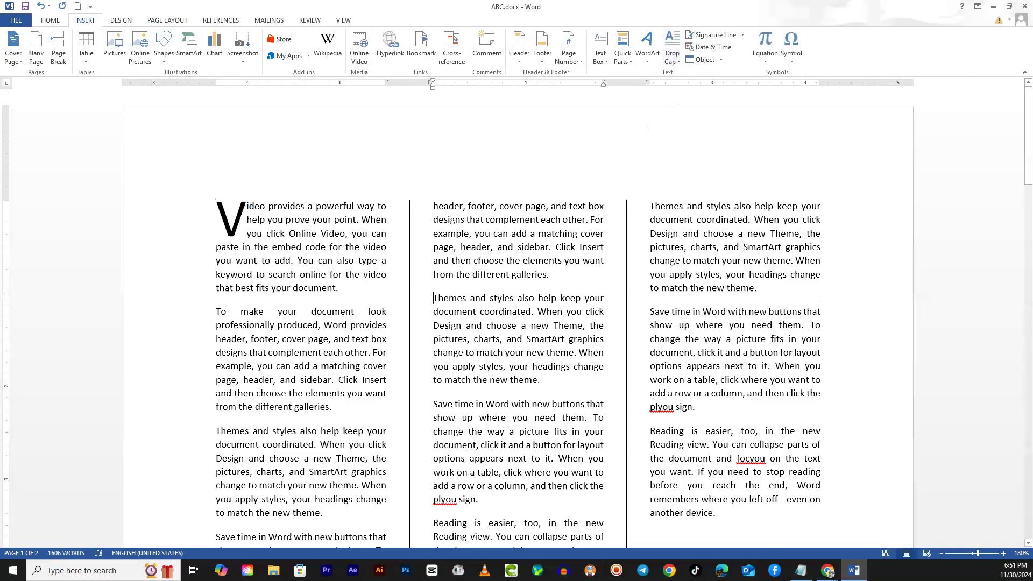
pyautogui.click(679, 51)
pyautogui.click(700, 102)
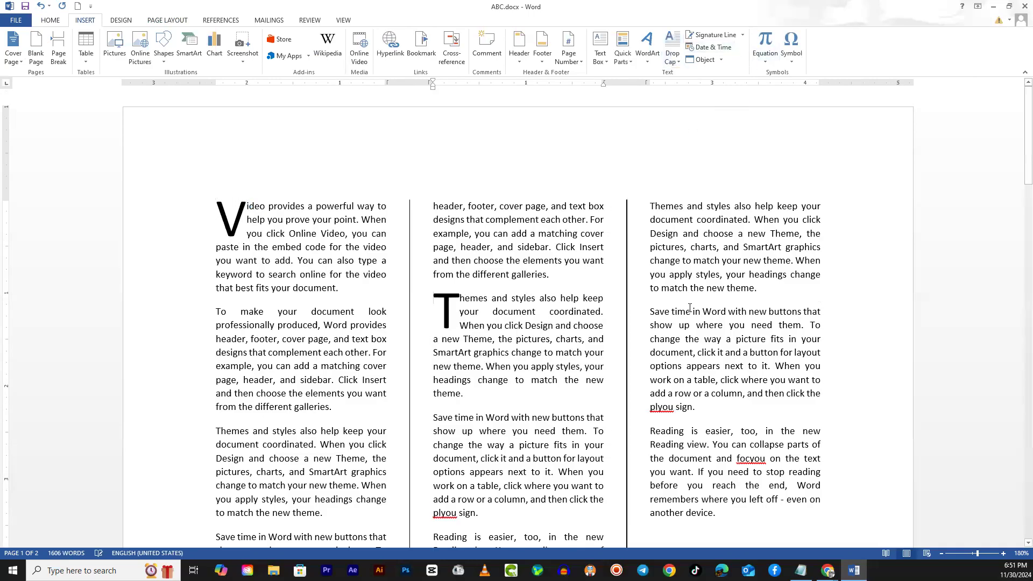
# - Apply a Dropped drop cap to the third column's "Save time in Word" paragraph and the second column's "Reading is easier" paragraph
pyautogui.scroll(-3, 651, 233)
pyautogui.click(650, 222)
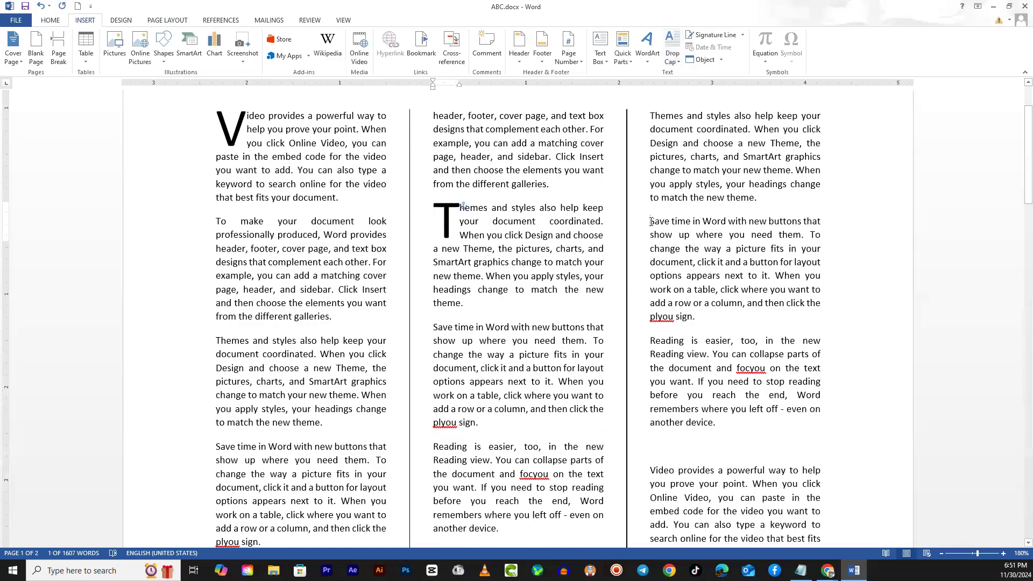
pyautogui.click(673, 51)
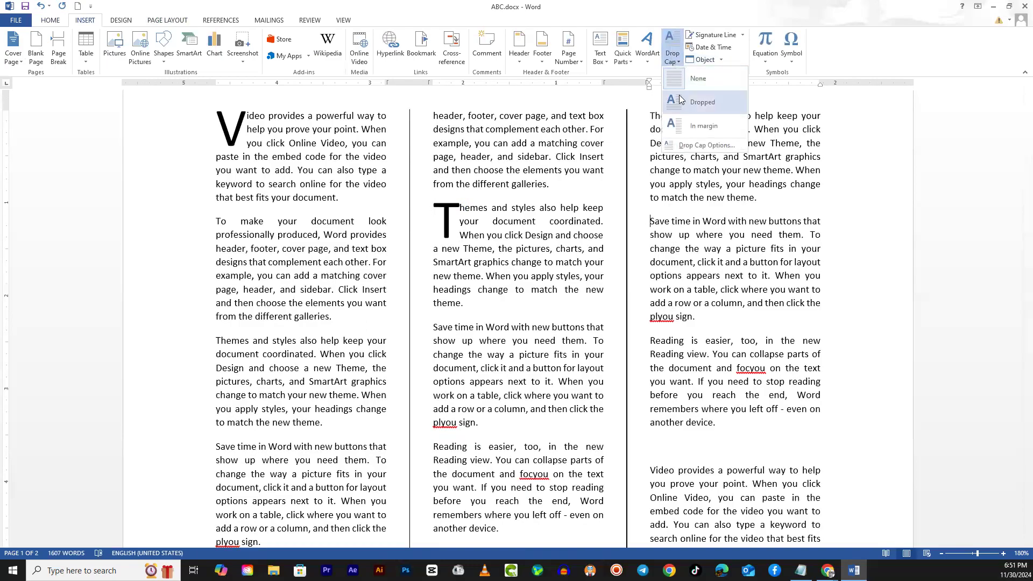
pyautogui.click(685, 113)
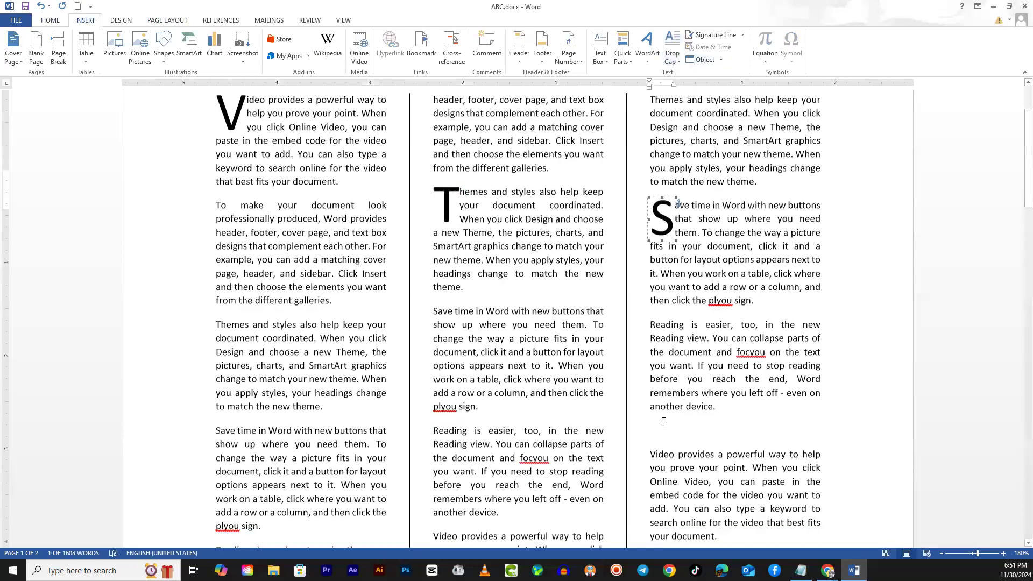
pyautogui.scroll(-3, 489, 329)
pyautogui.click(434, 308)
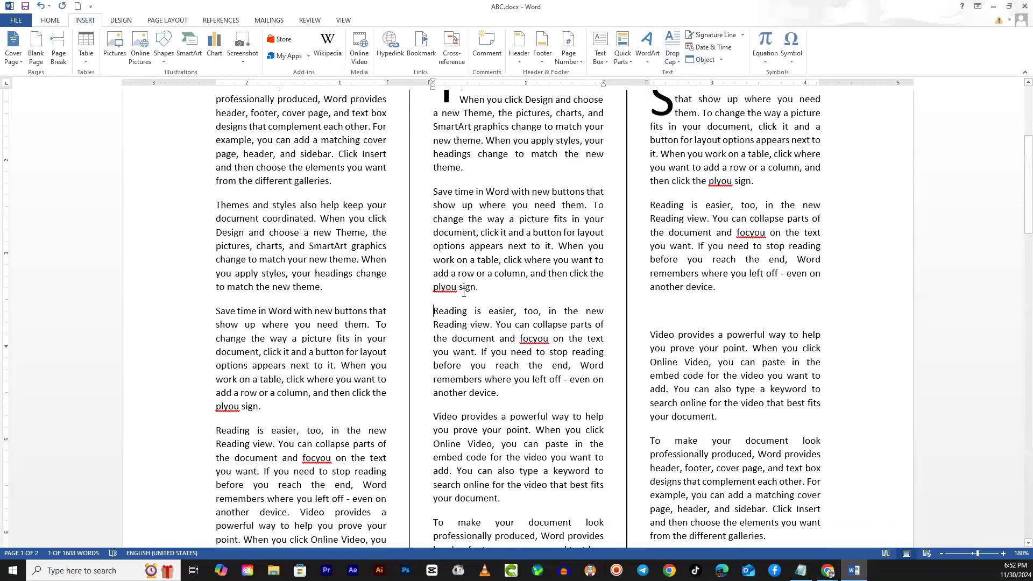
pyautogui.click(673, 52)
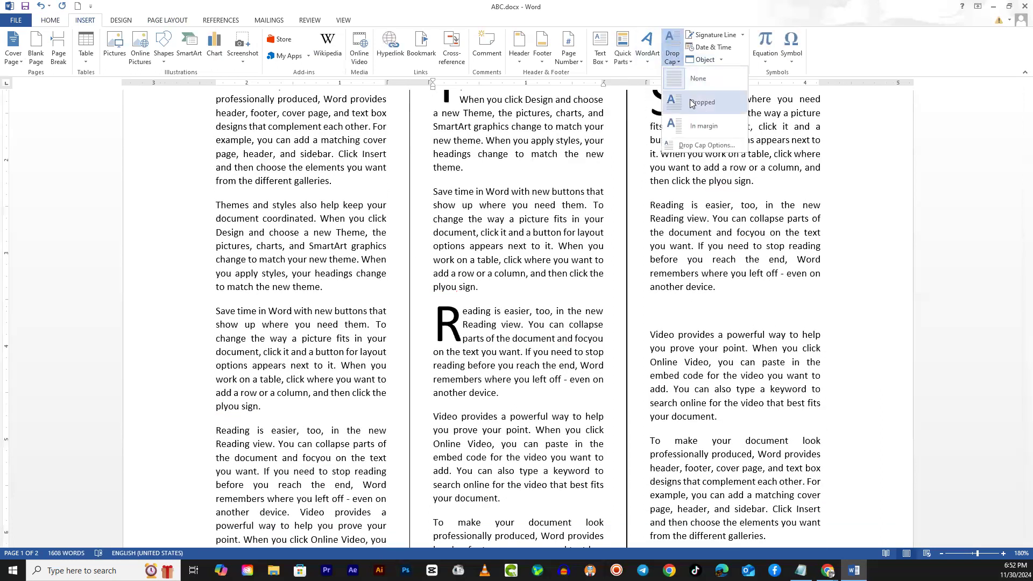
pyautogui.click(700, 102)
pyautogui.scroll(3, 546, 399)
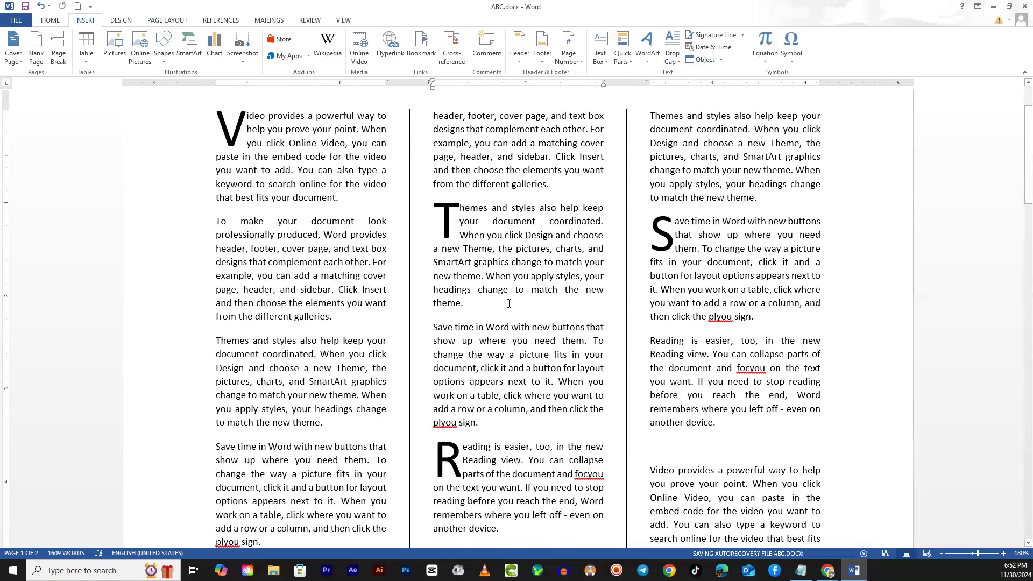
pyautogui.scroll(-8, 455, 288)
pyautogui.scroll(9, 493, 333)
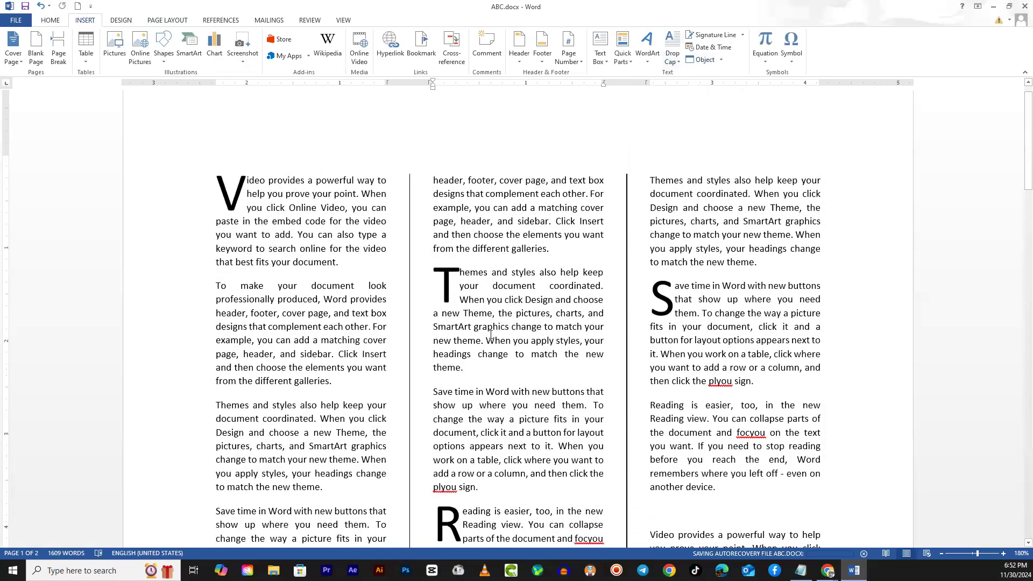
pyautogui.scroll(-2, 493, 333)
pyautogui.click(240, 129)
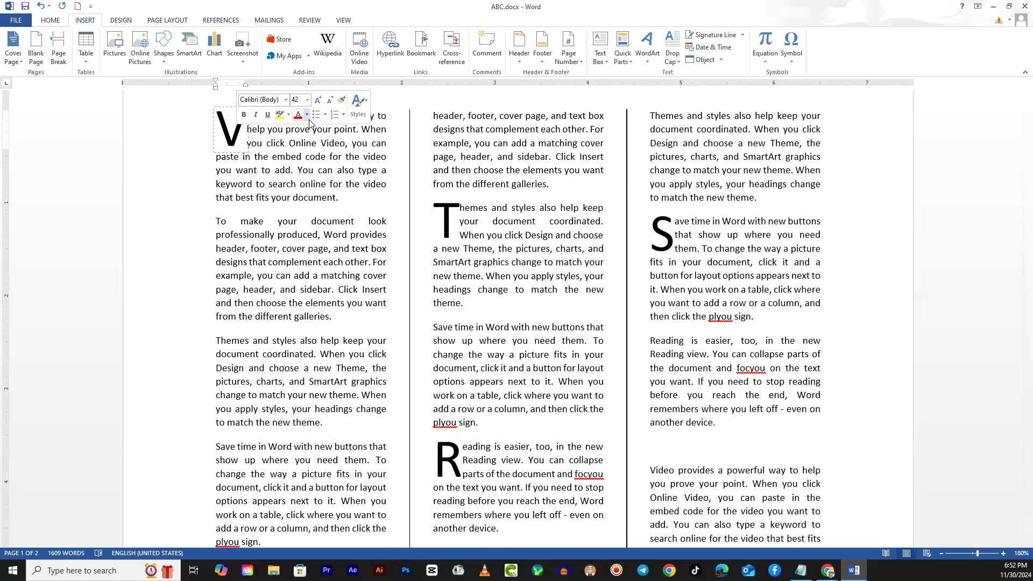
pyautogui.click(307, 115)
pyautogui.click(252, 155)
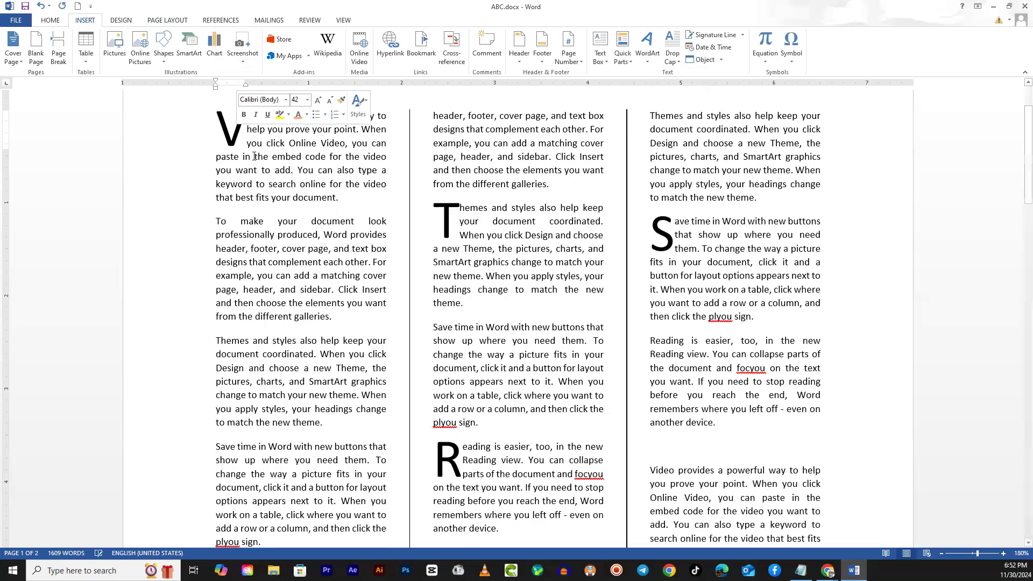
pyautogui.doubleClick(236, 156)
pyautogui.click(204, 161)
pyautogui.moveTo(316, 354); pyautogui.dragTo(317, 343)
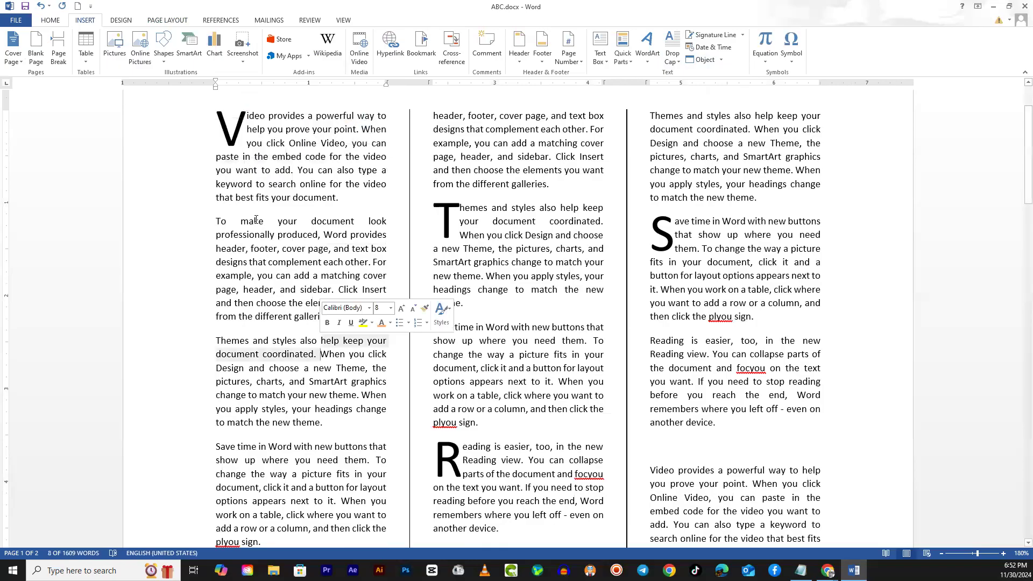
# - Colour the first paragraph's drop cap "V" with the orange theme colour
pyautogui.click(234, 135)
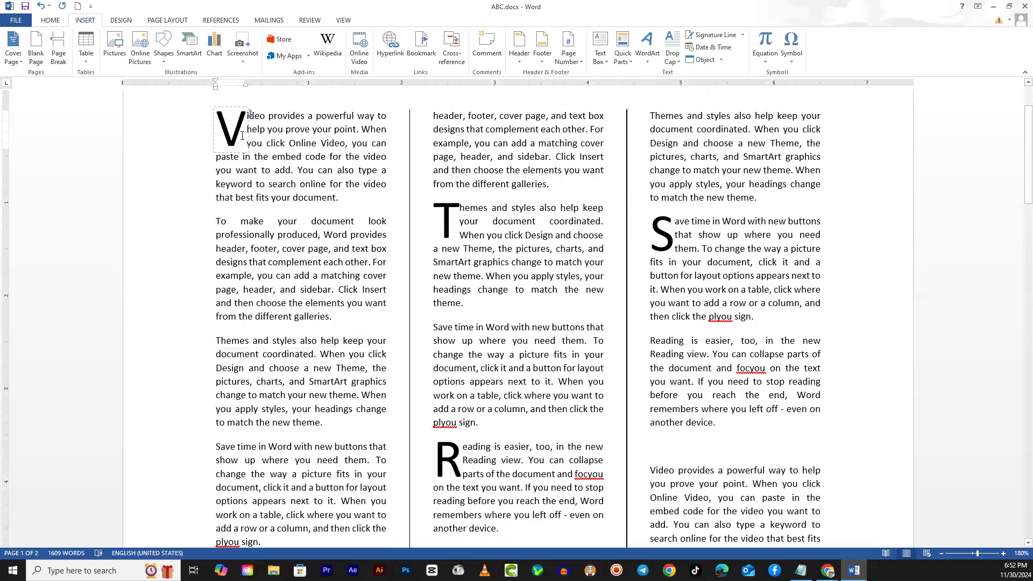
pyautogui.doubleClick(237, 136)
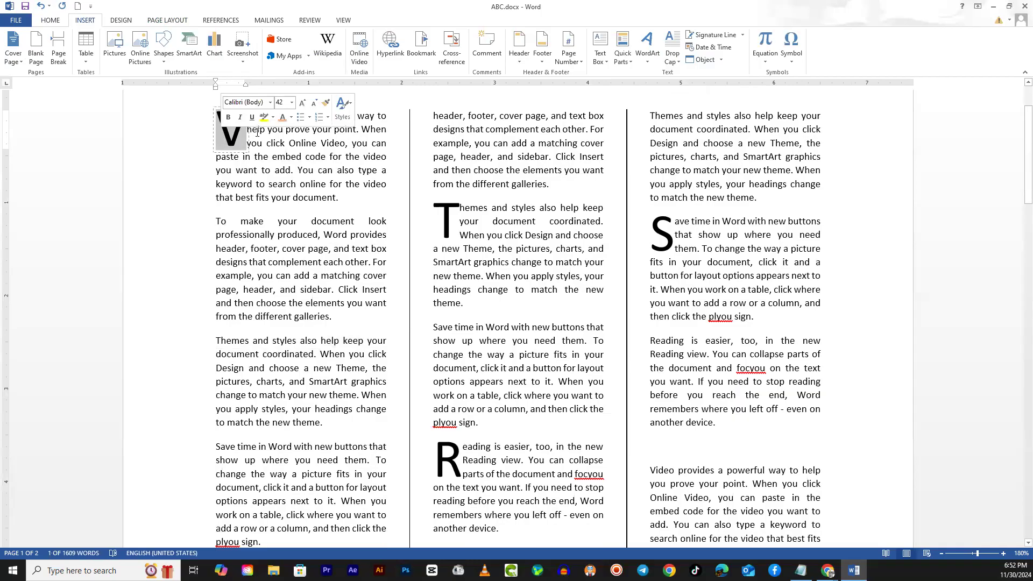
pyautogui.click(291, 118)
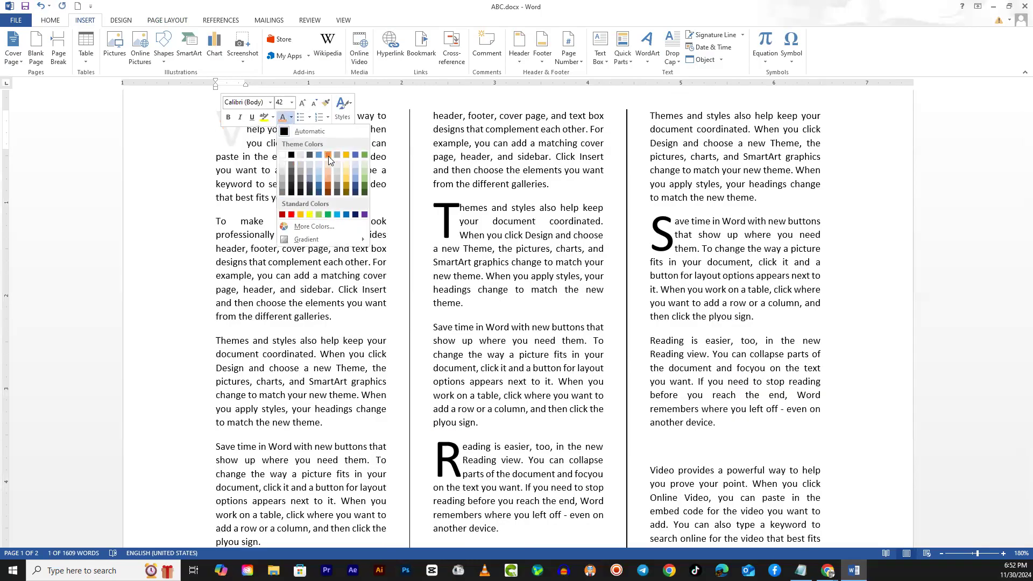
pyautogui.click(329, 156)
pyautogui.click(272, 276)
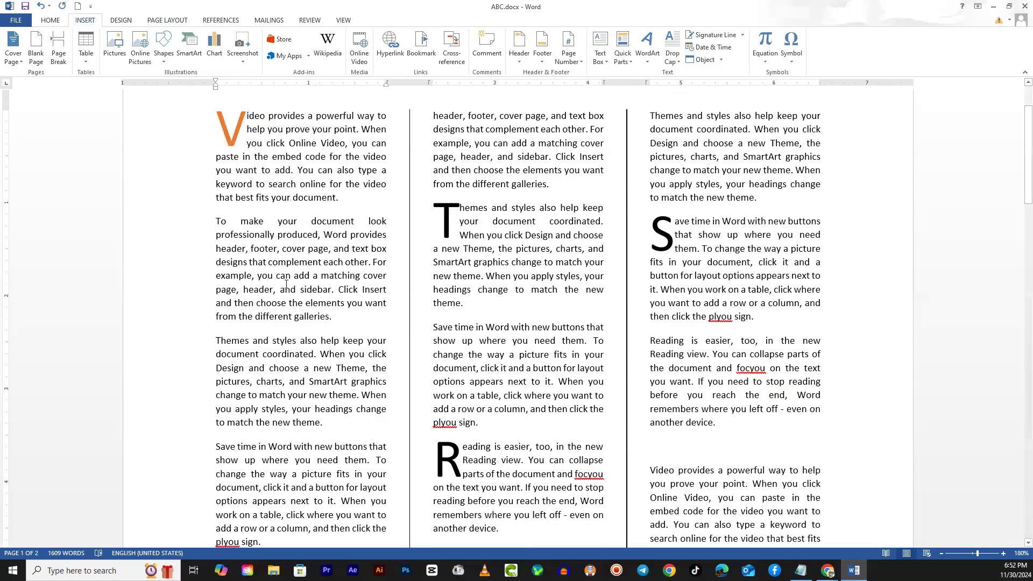
# - Colour the drop cap "T" of the second column's "Themes and styles" paragraph in standard red
pyautogui.click(449, 225)
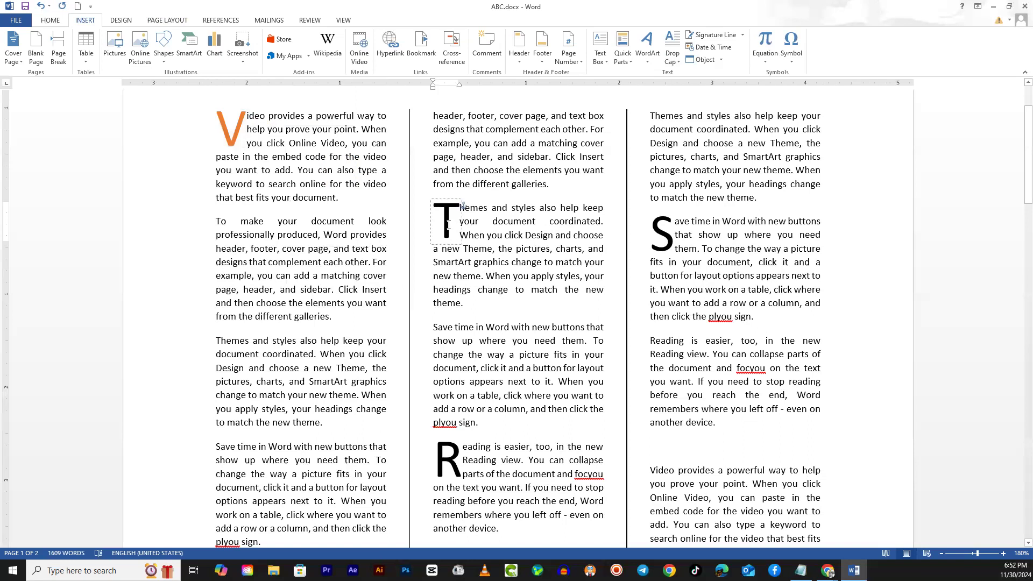
pyautogui.doubleClick(448, 225)
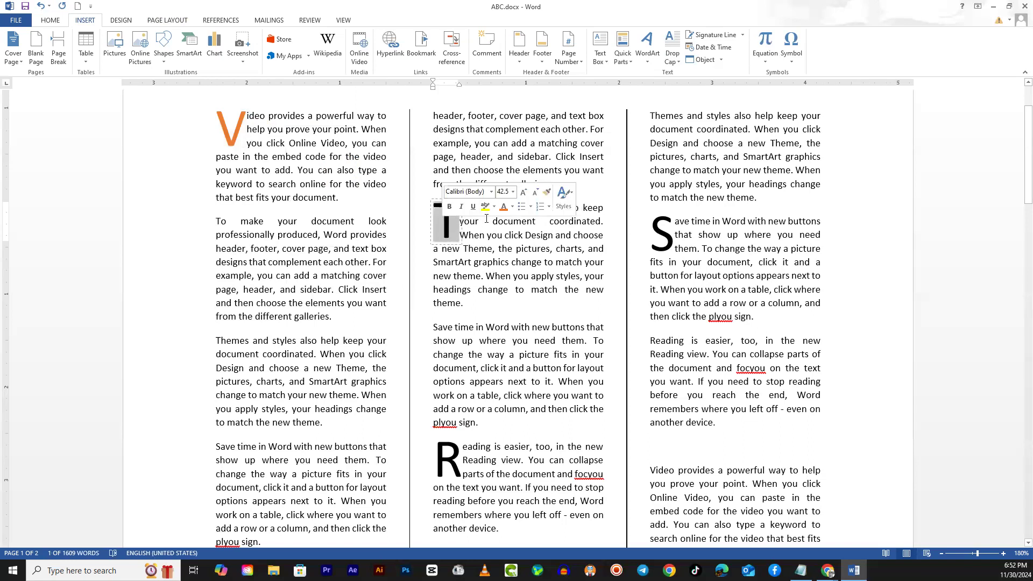
pyautogui.click(512, 207)
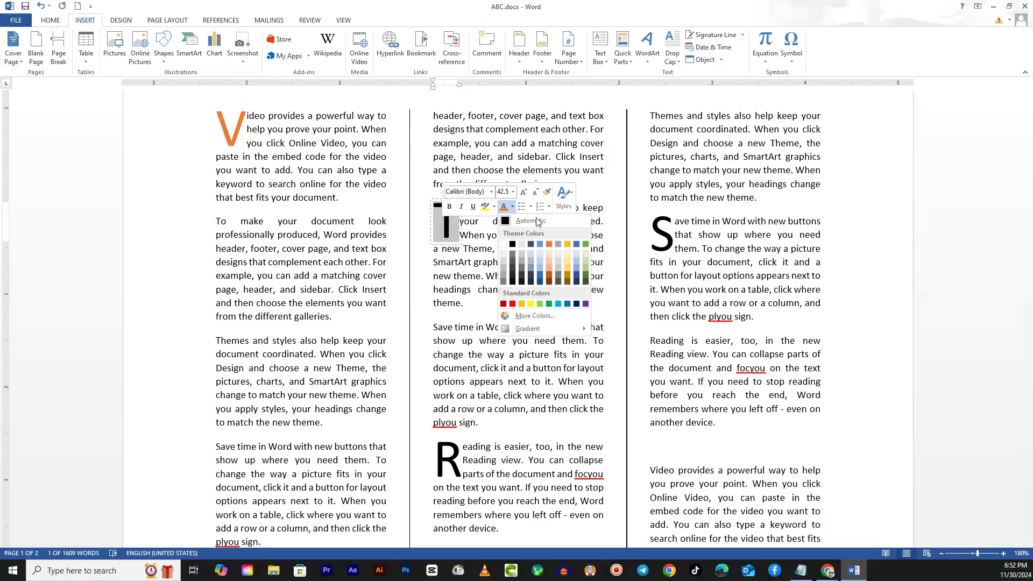
pyautogui.click(513, 303)
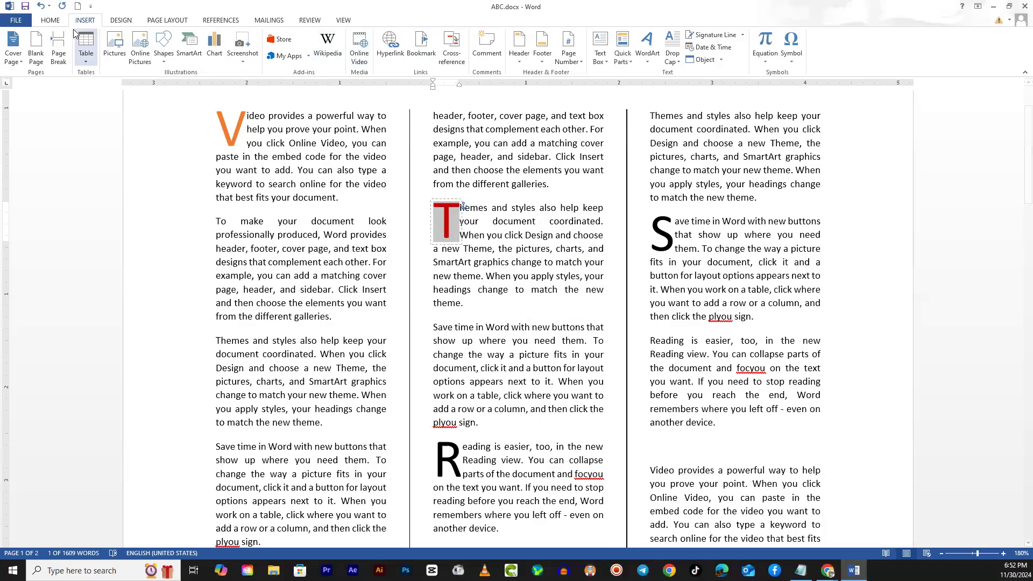
pyautogui.click(51, 20)
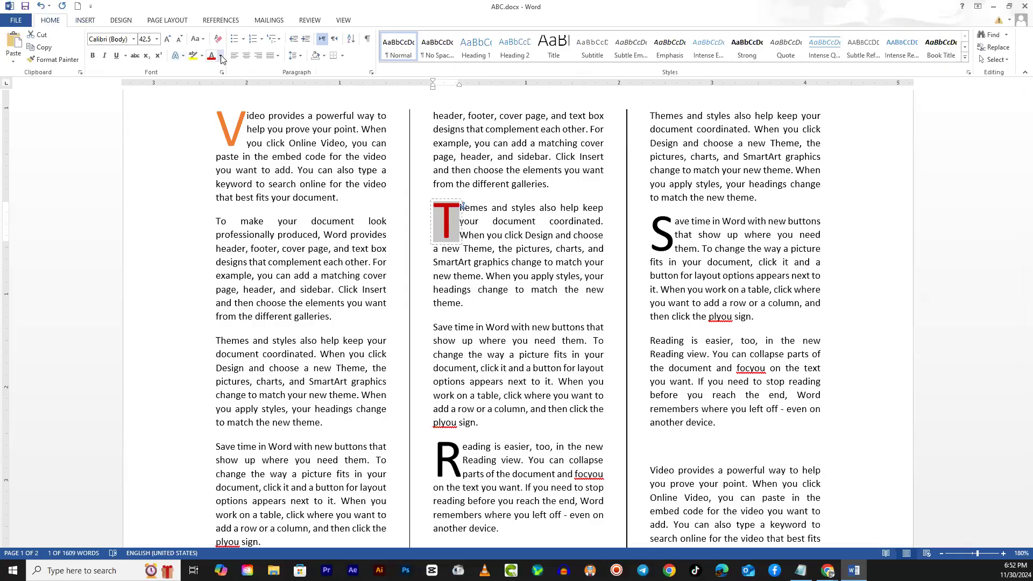
pyautogui.click(446, 303)
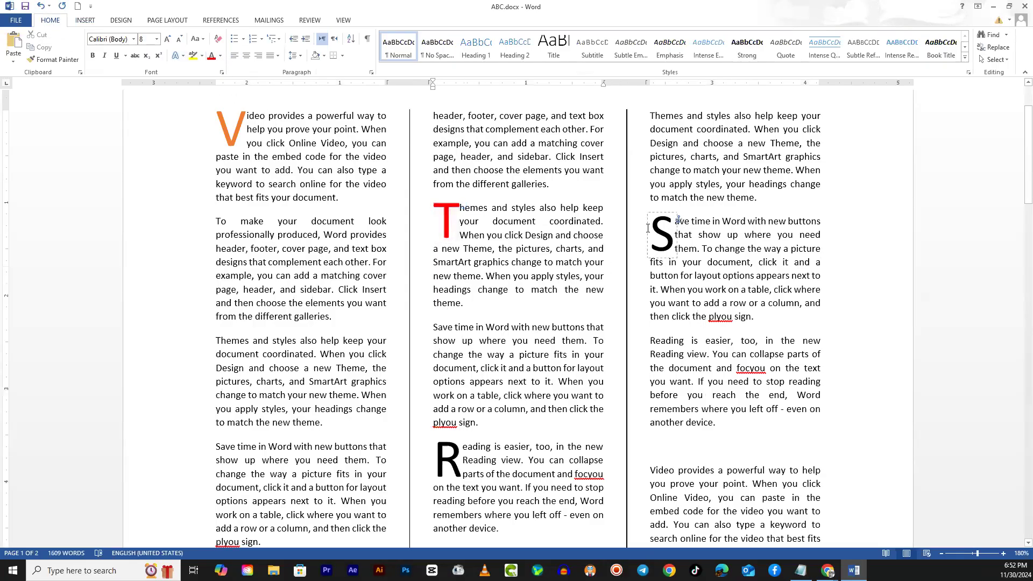
# - Colour the drop cap "S" of the third column's "Save time in Word" paragraph in standard light blue
pyautogui.doubleClick(667, 231)
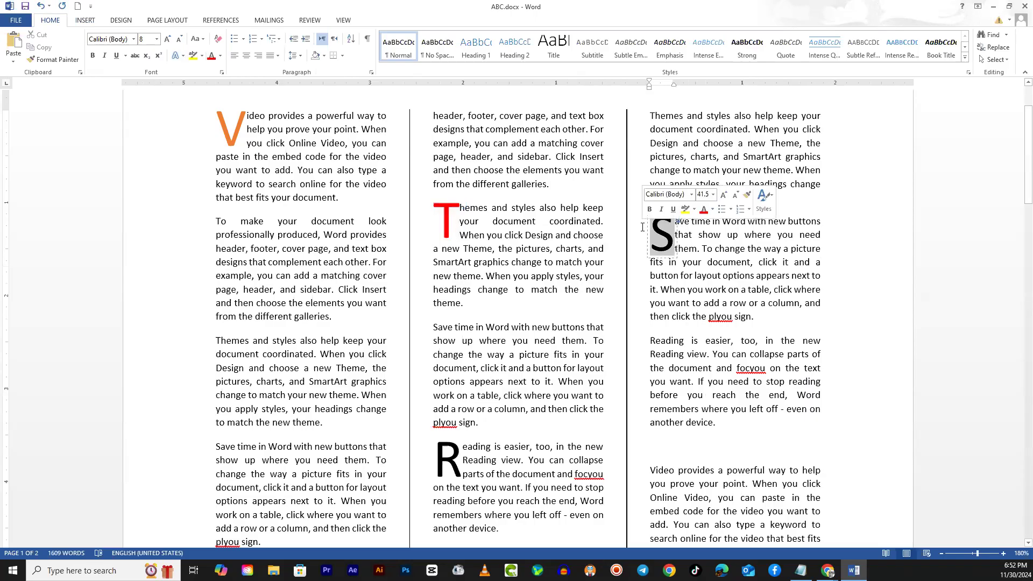
pyautogui.click(221, 56)
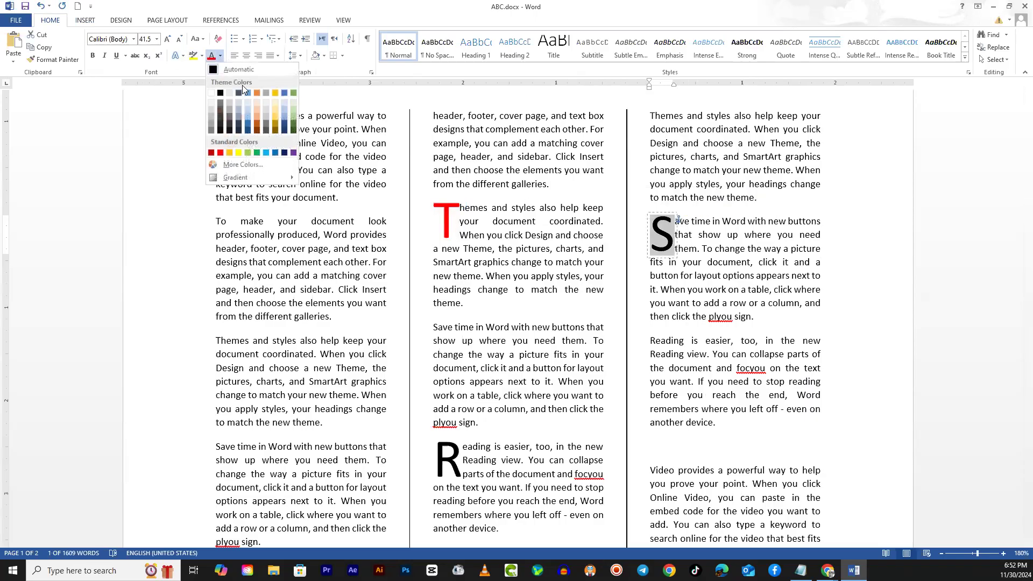
pyautogui.click(266, 152)
# - Colour the drop cap "R" of the second column's "Reading is easier" paragraph in the golden orange standard colour
pyautogui.click(441, 464)
pyautogui.doubleClick(440, 464)
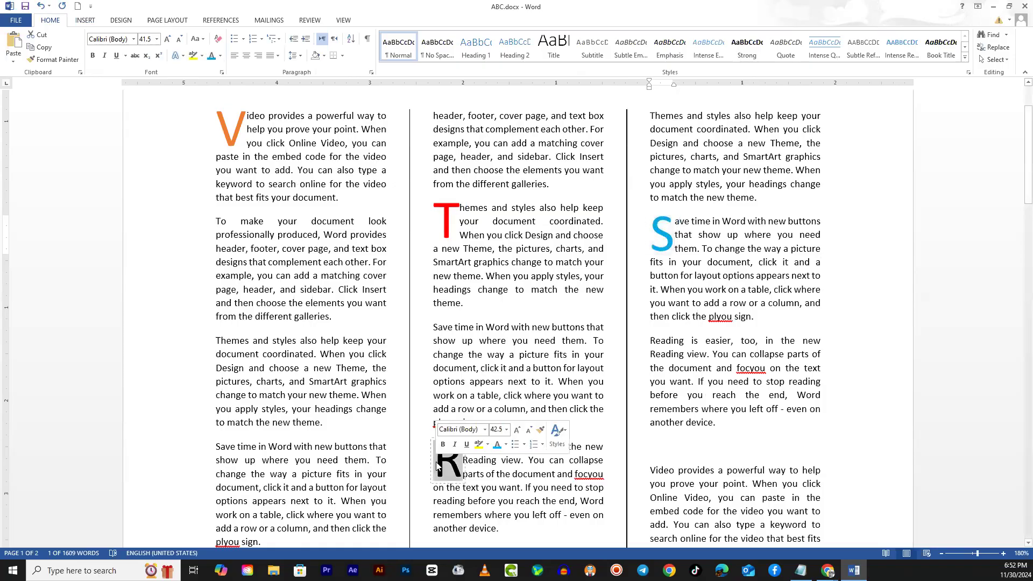
pyautogui.click(220, 56)
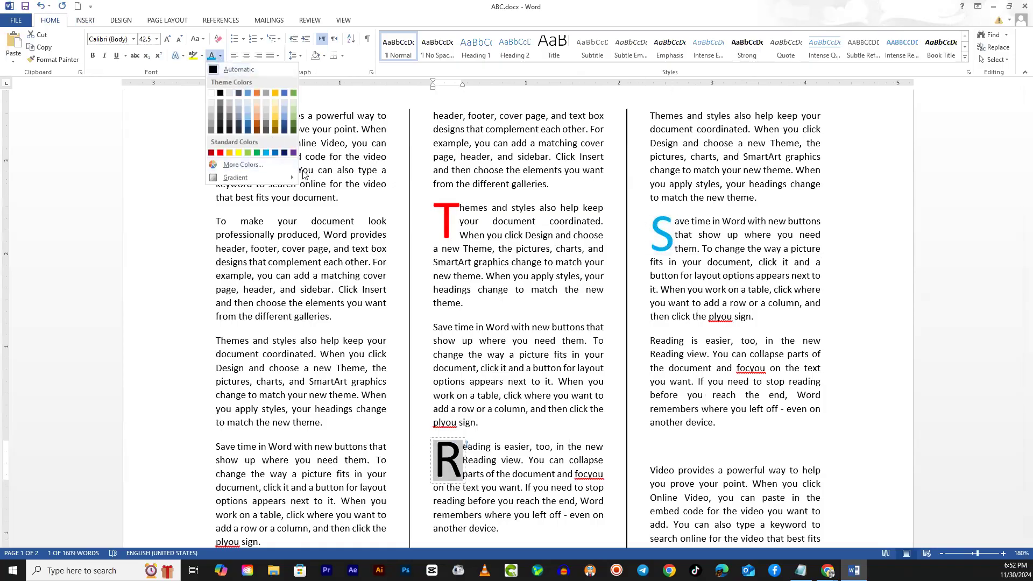
pyautogui.click(228, 152)
pyautogui.click(379, 381)
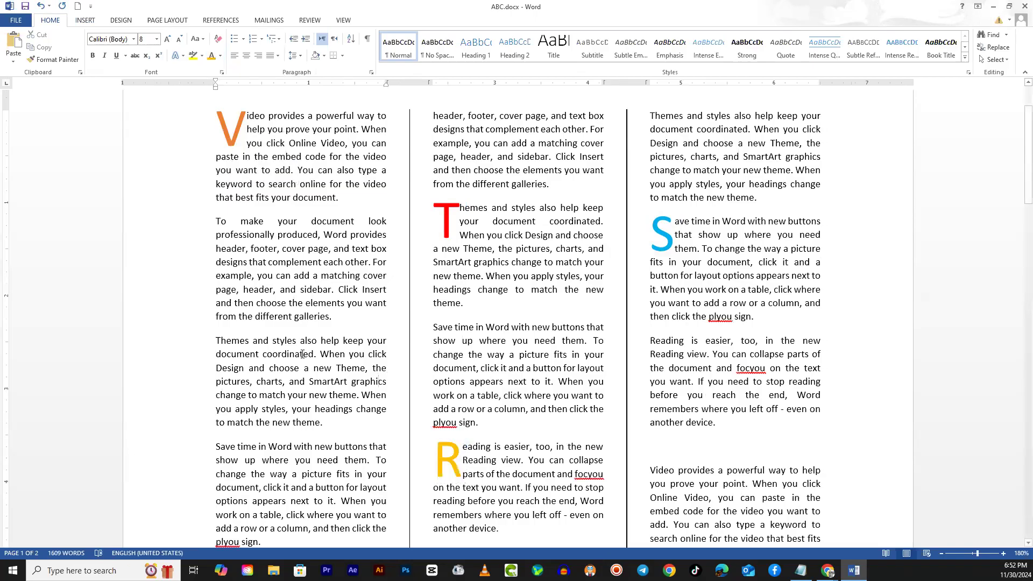
# - Show the page layout commands and examine how the text flows through the columns on both pages
pyautogui.scroll(-5, 303, 354)
pyautogui.scroll(7, 299, 350)
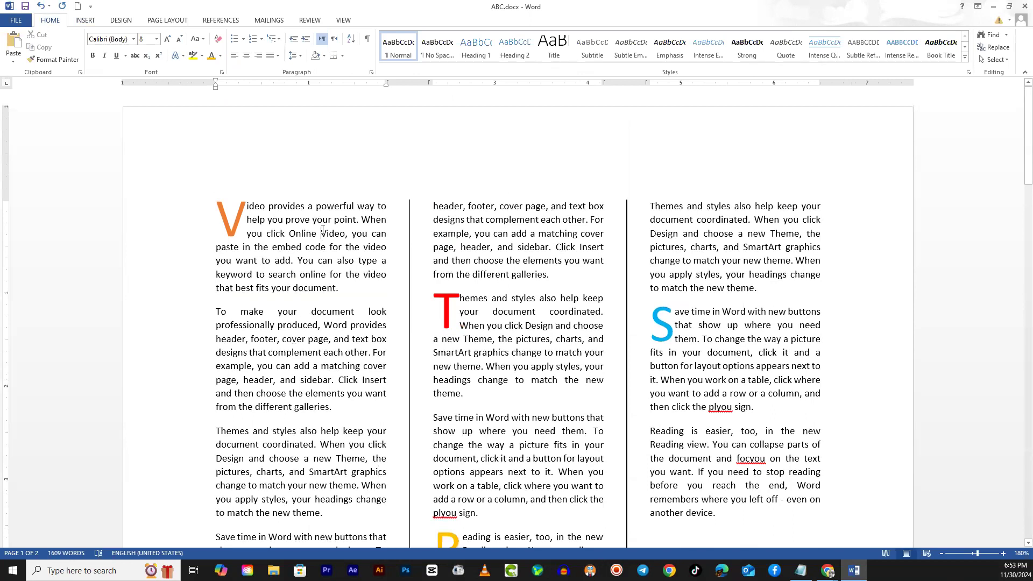
pyautogui.click(165, 21)
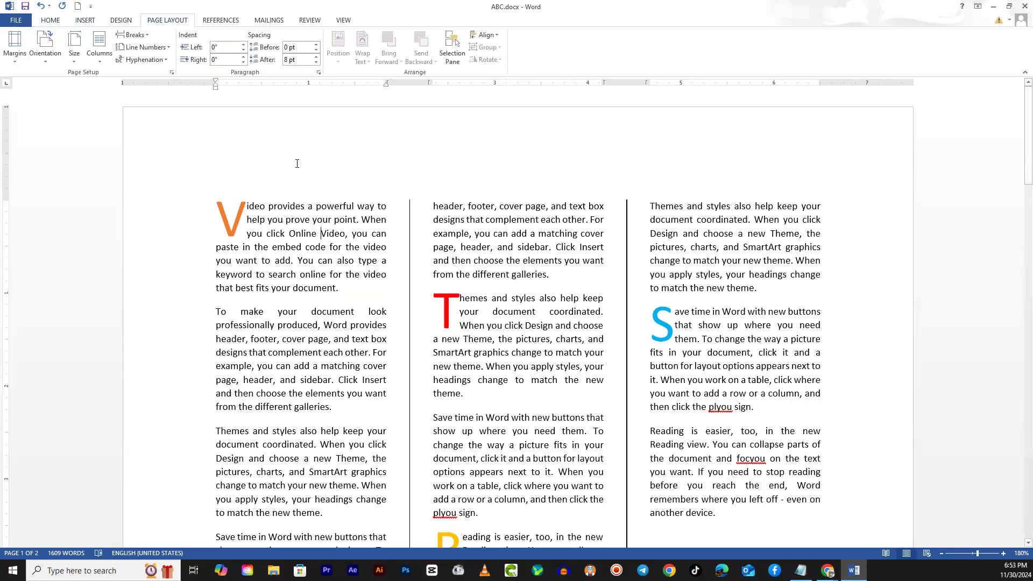
pyautogui.scroll(-5, 318, 326)
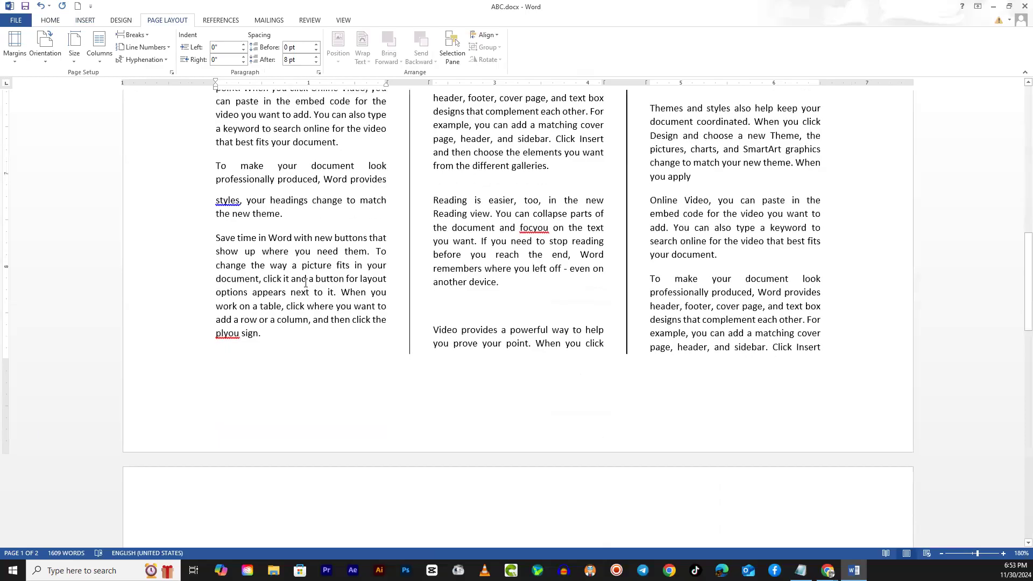
pyautogui.scroll(-10, 301, 292)
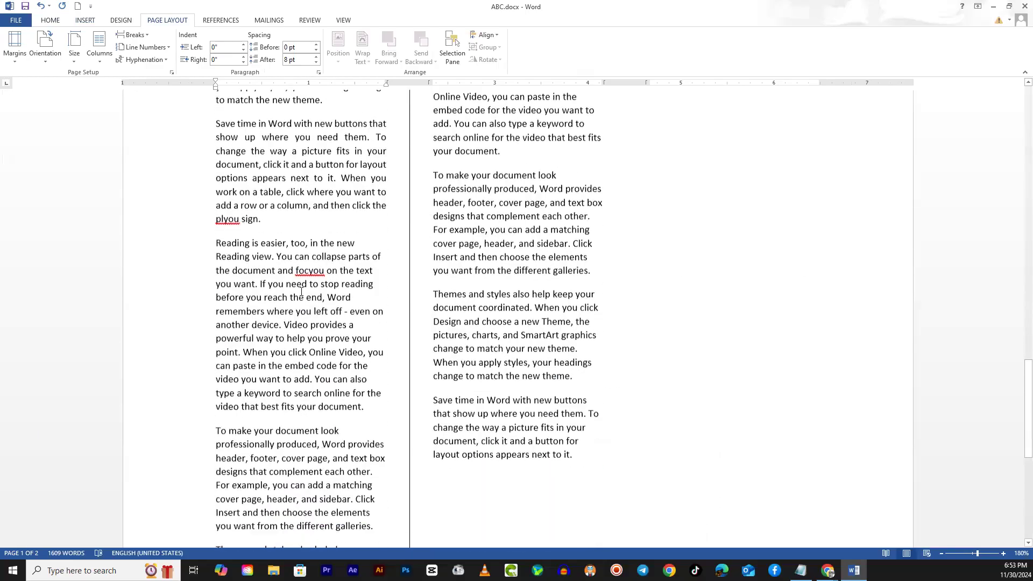
pyautogui.scroll(-5, 301, 291)
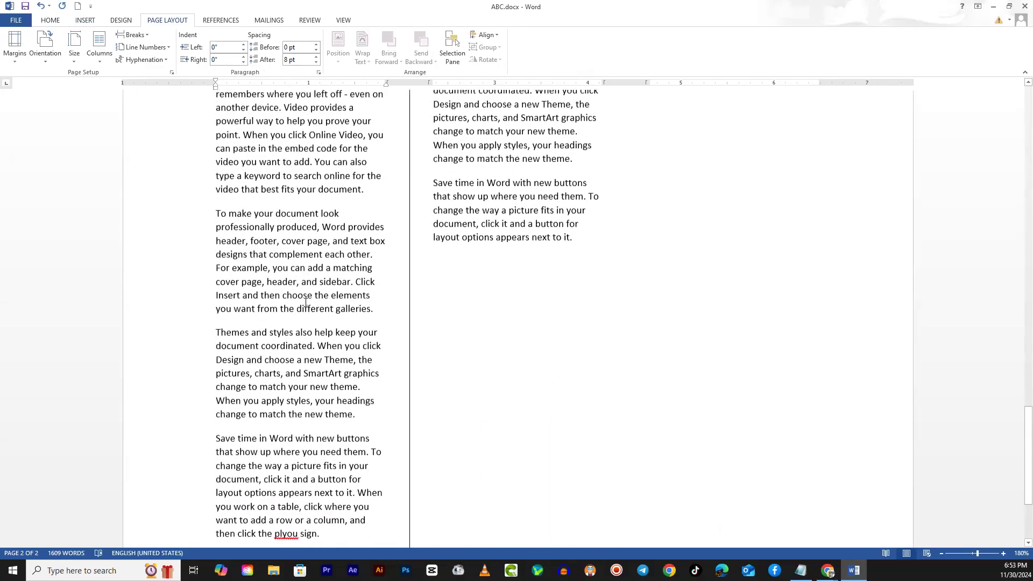
pyautogui.scroll(5, 306, 302)
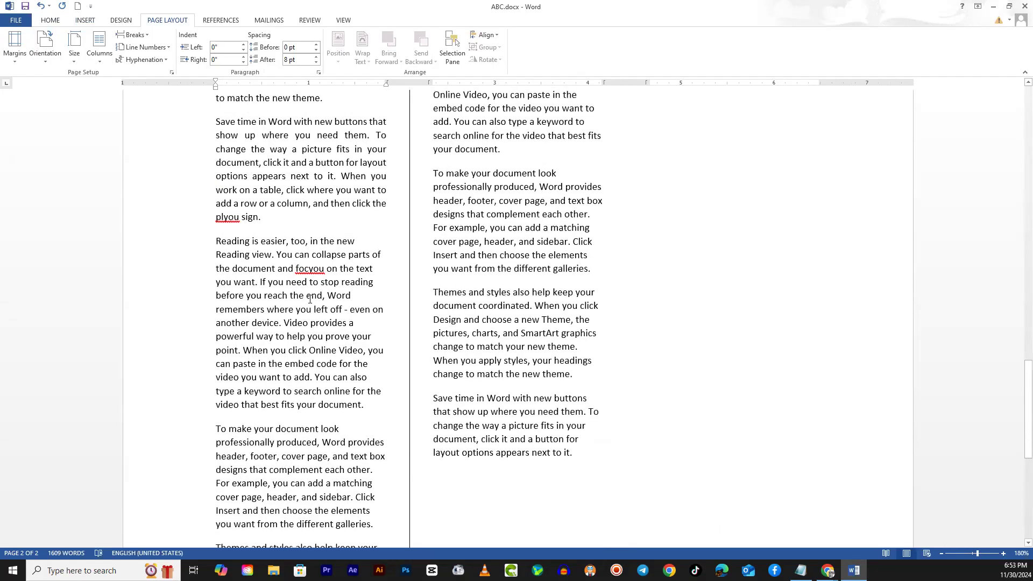
# - Set all of the second page's text in a single column
pyautogui.scroll(7, 309, 299)
pyautogui.moveTo(597, 291); pyautogui.dragTo(250, 479)
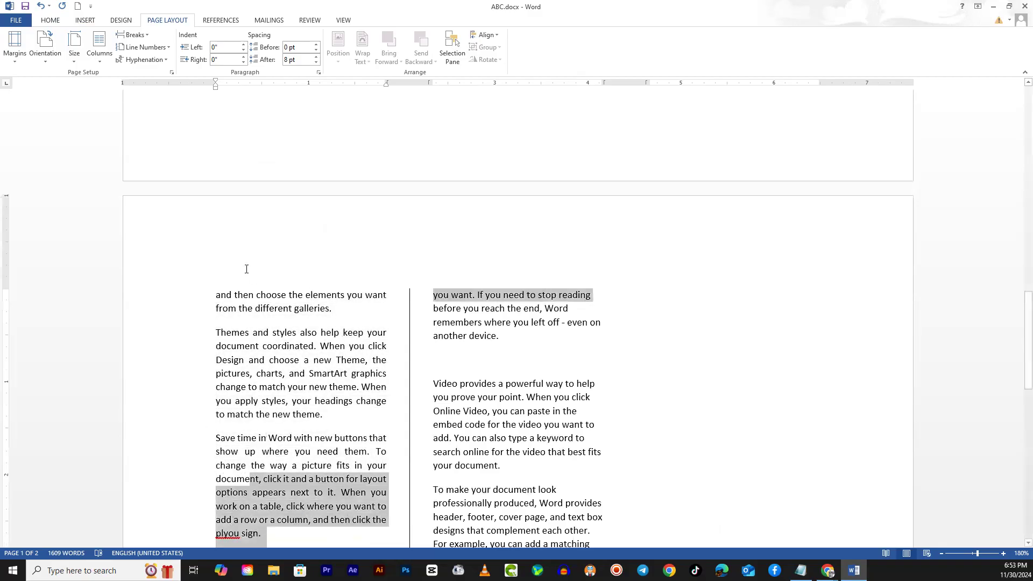
pyautogui.moveTo(230, 295); pyautogui.dragTo(596, 248)
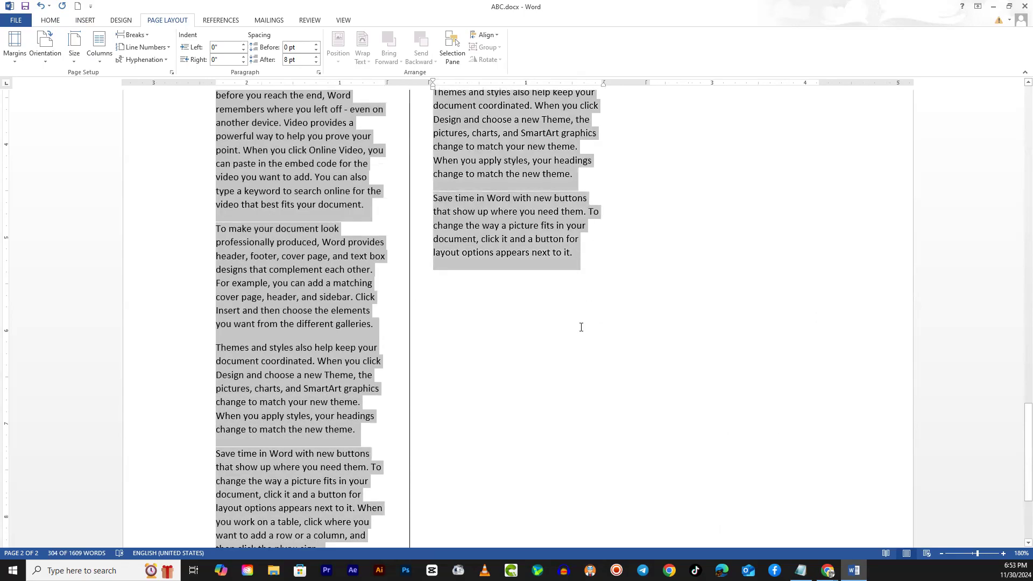
pyautogui.scroll(9, 281, 299)
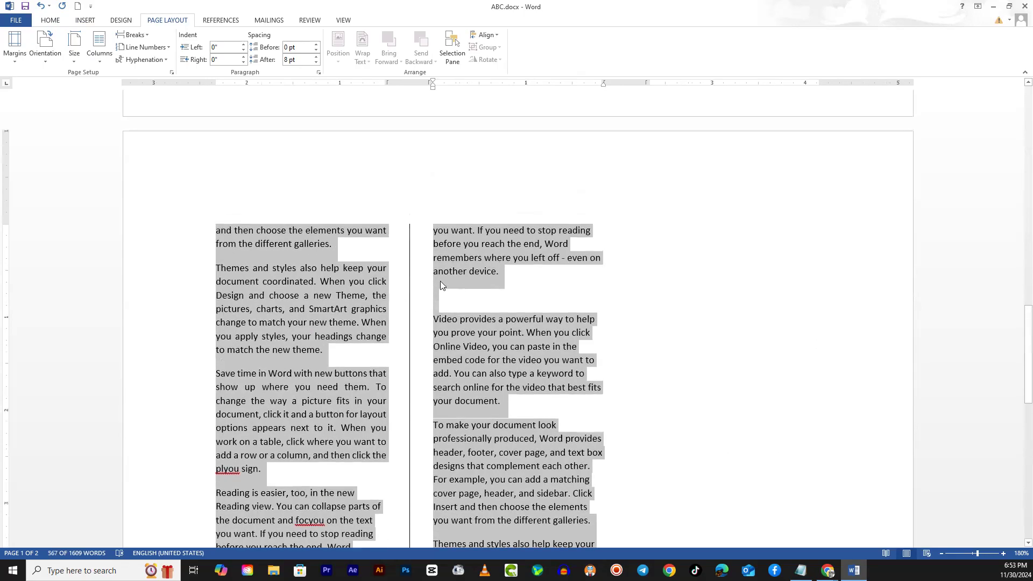
pyautogui.click(100, 49)
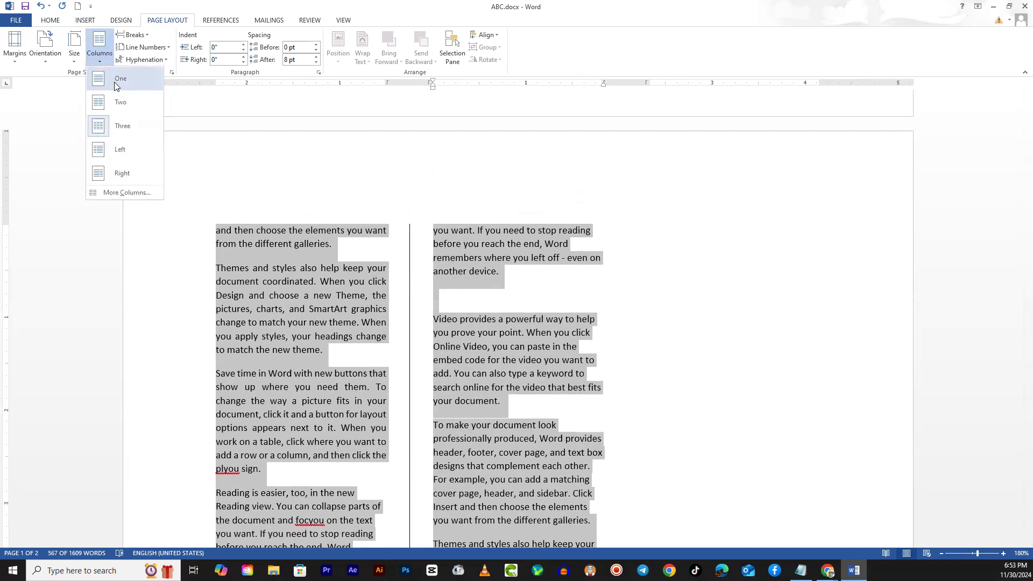
pyautogui.click(114, 82)
pyautogui.click(367, 314)
pyautogui.scroll(3, 409, 406)
pyautogui.scroll(-4, 437, 392)
pyautogui.scroll(2, 363, 371)
pyautogui.scroll(10, 363, 370)
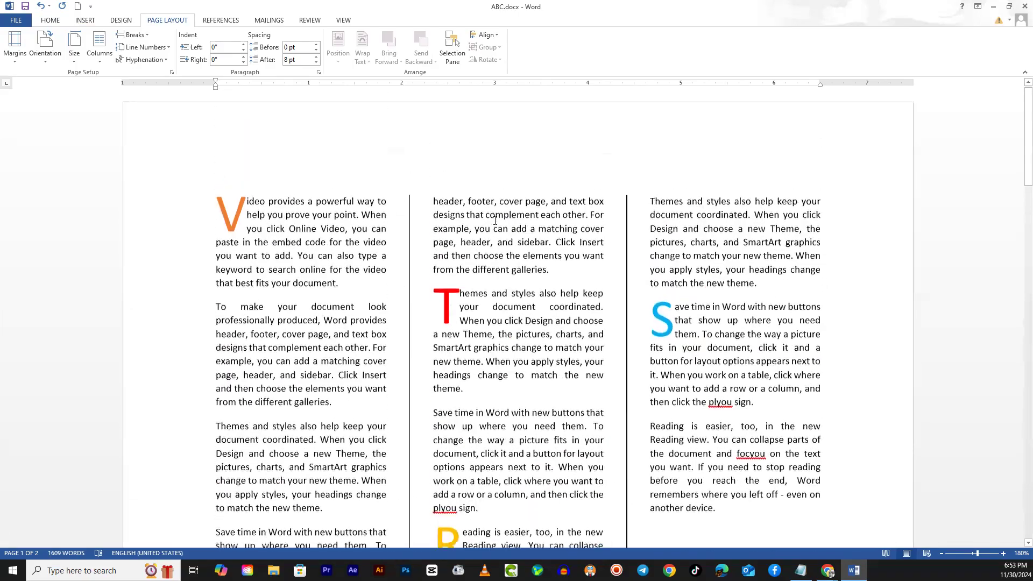
# - Remove the paragraph break after "from the different galleries." and the blank line above "Video provides a powerful way" on the second page
pyautogui.scroll(-10, 474, 269)
pyautogui.scroll(-10, 449, 336)
pyautogui.scroll(6, 334, 349)
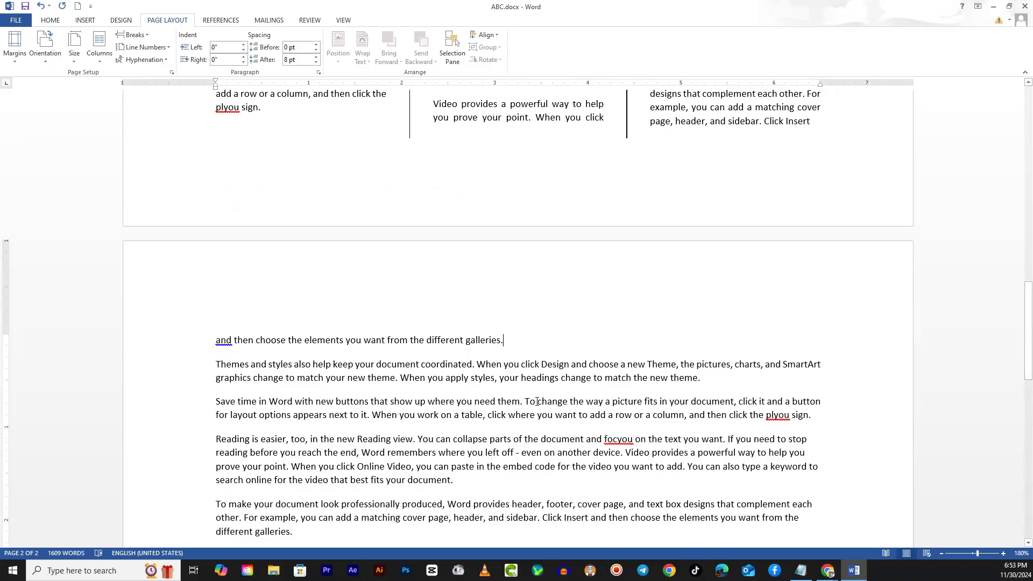
pyautogui.press('Delete')
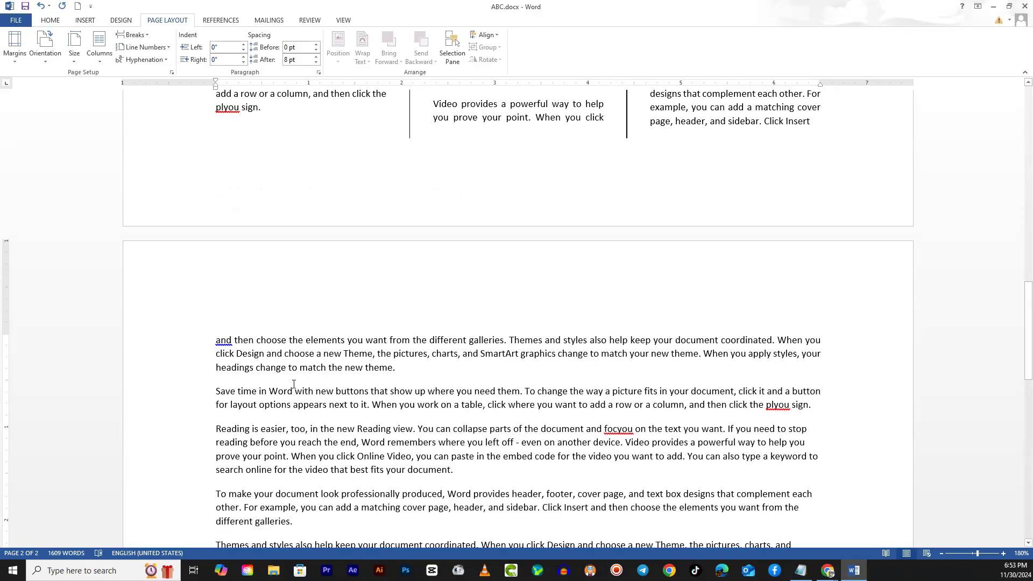
pyautogui.scroll(-10, 294, 385)
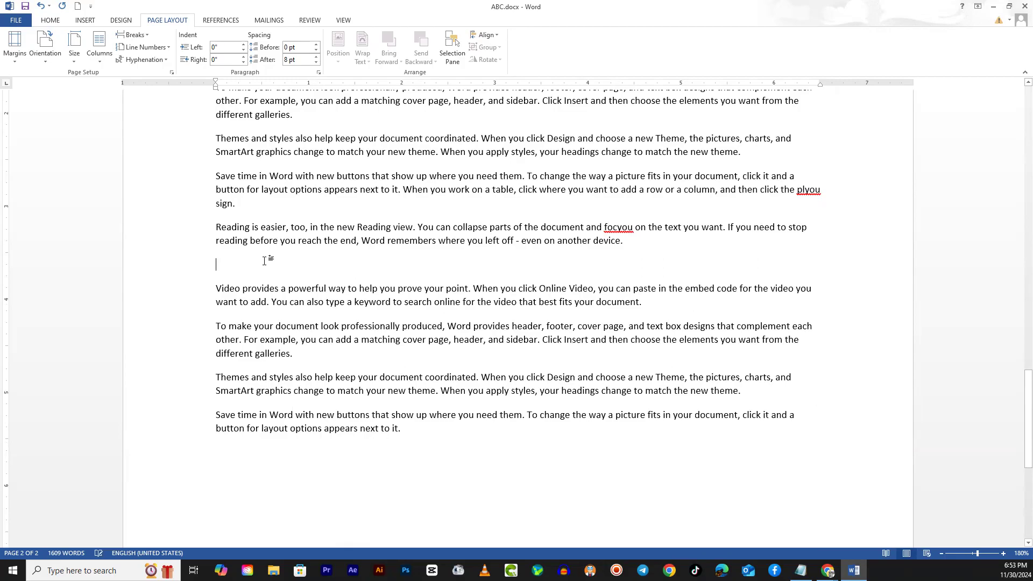
pyautogui.press('Delete')
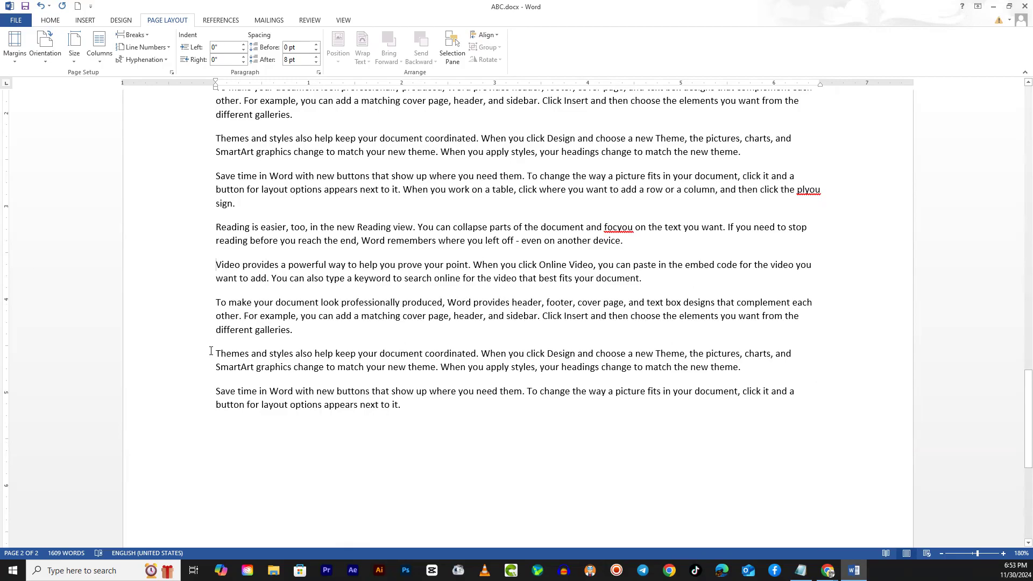
# - Lay out all of the second page's text in two columns
pyautogui.scroll(8, 266, 376)
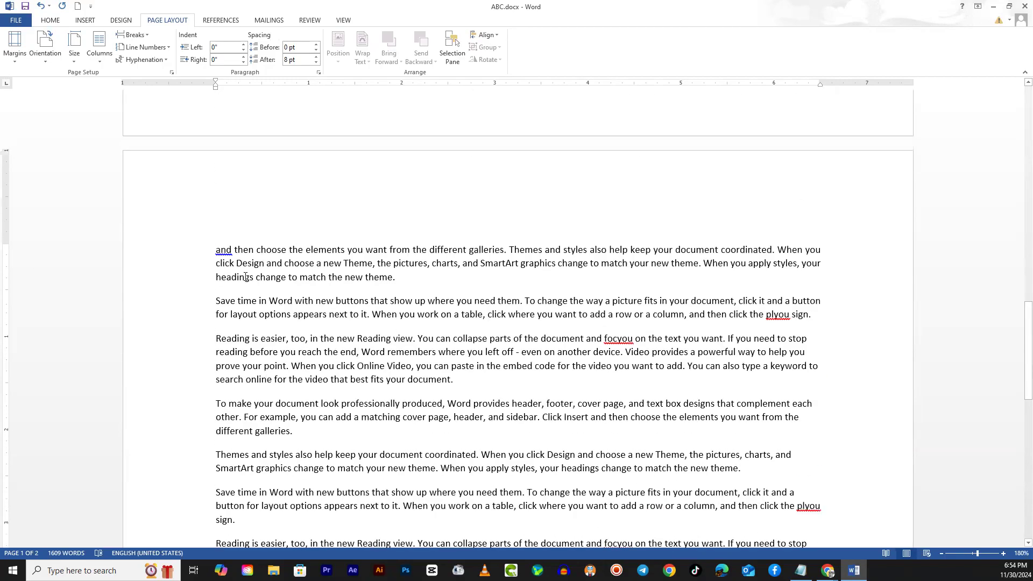
pyautogui.moveTo(217, 250); pyautogui.dragTo(442, 352)
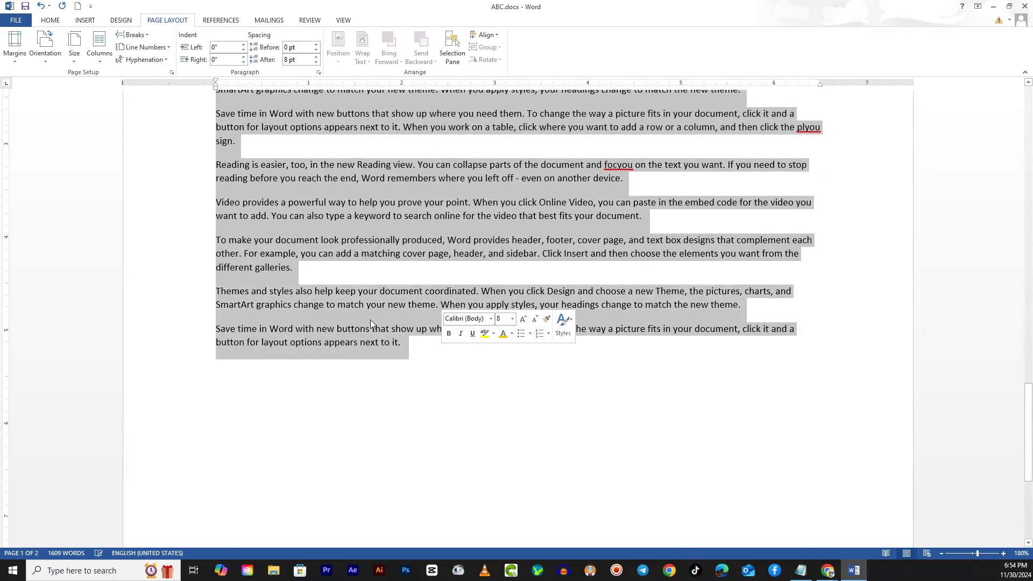
pyautogui.click(100, 48)
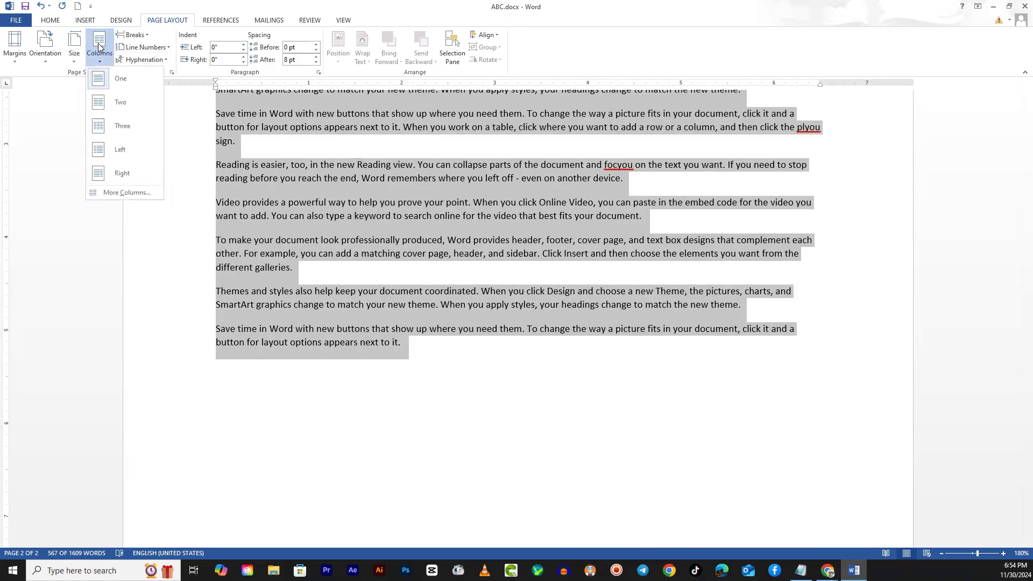
pyautogui.click(111, 103)
pyautogui.click(464, 414)
pyautogui.scroll(6, 464, 414)
pyautogui.moveTo(359, 248); pyautogui.dragTo(721, 236)
pyautogui.click(520, 434)
# - Examine how the three-column first page and the two-column second page are laid out
pyautogui.scroll(5, 518, 438)
pyautogui.scroll(10, 518, 437)
pyautogui.scroll(3, 517, 452)
pyautogui.scroll(-7, 517, 455)
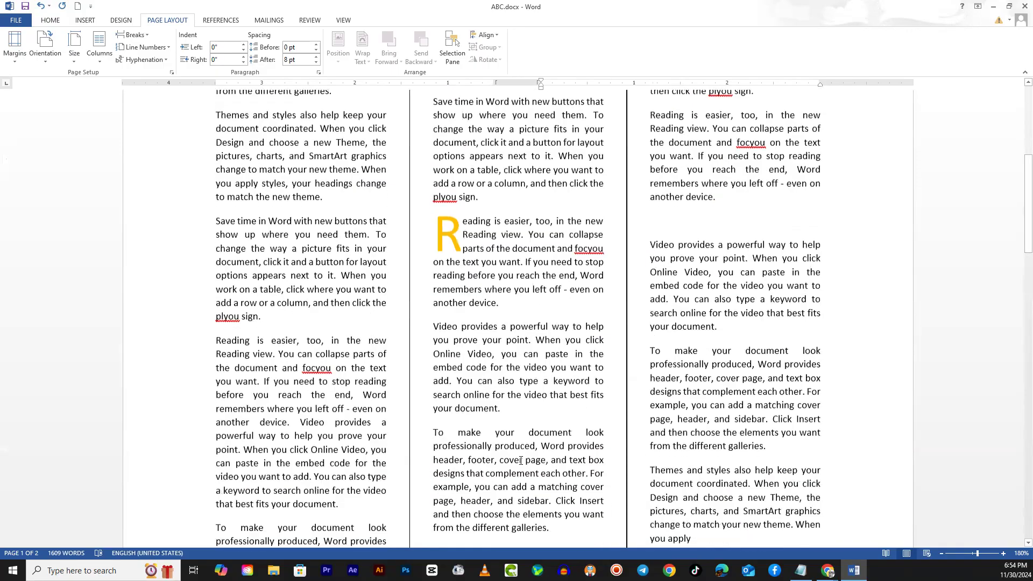
pyautogui.scroll(-5, 520, 461)
pyautogui.scroll(-3, 521, 461)
pyautogui.scroll(5, 501, 431)
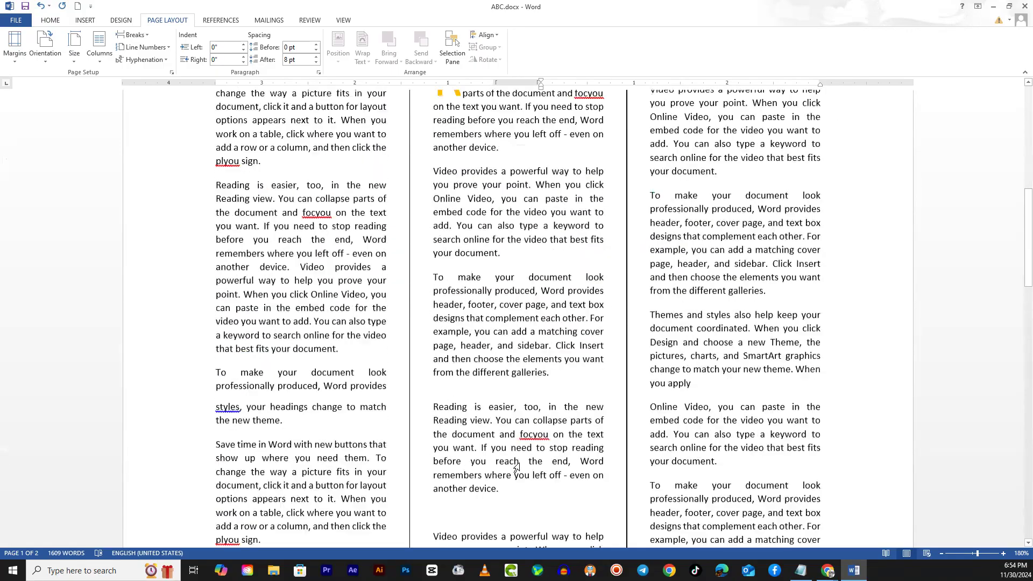
pyautogui.scroll(-20, 485, 406)
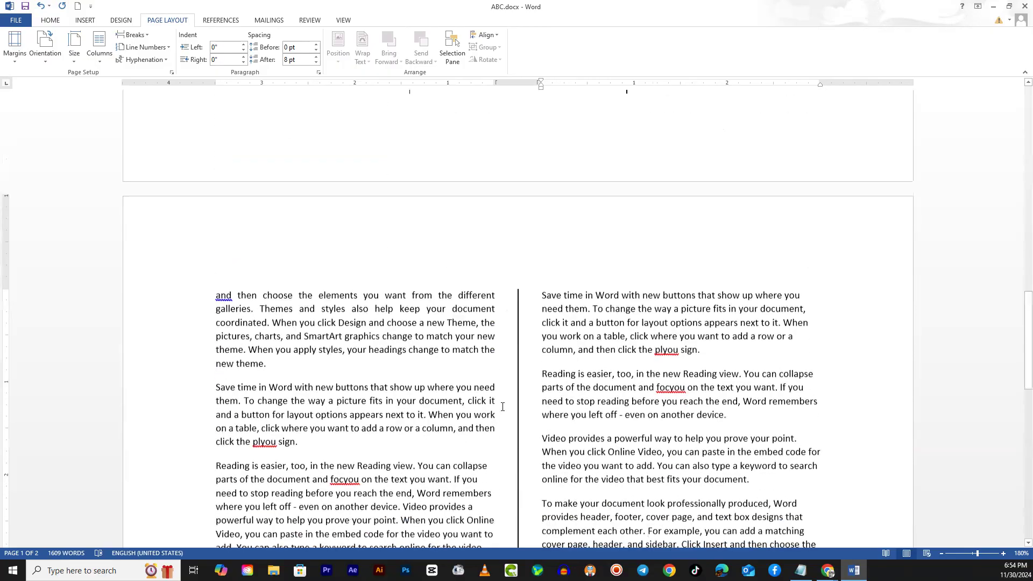
pyautogui.scroll(-2, 489, 411)
pyautogui.scroll(5, 447, 413)
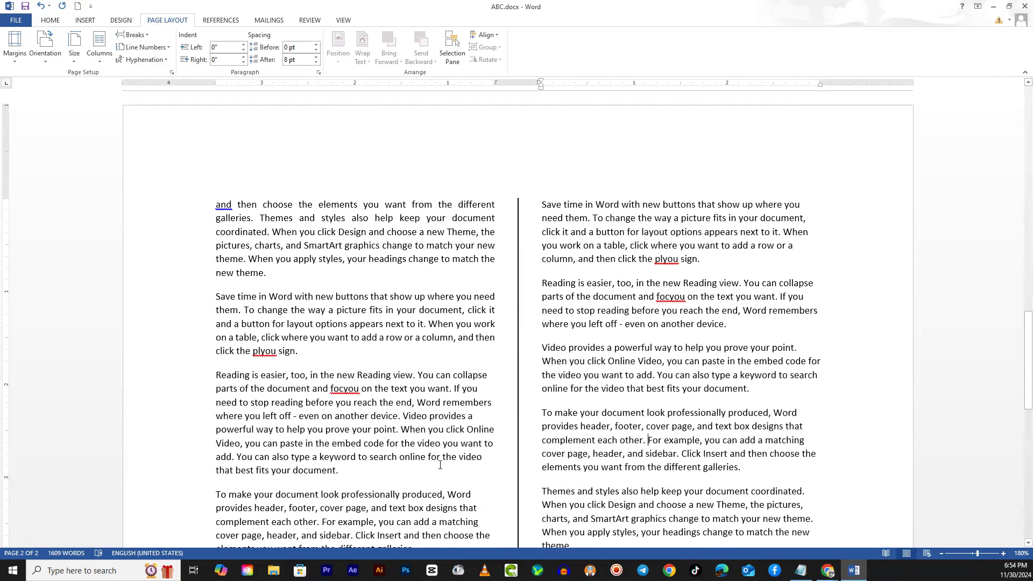
# - Justify the "Reading is easier" paragraph in the second page's first column
pyautogui.moveTo(364, 479); pyautogui.dragTo(216, 376)
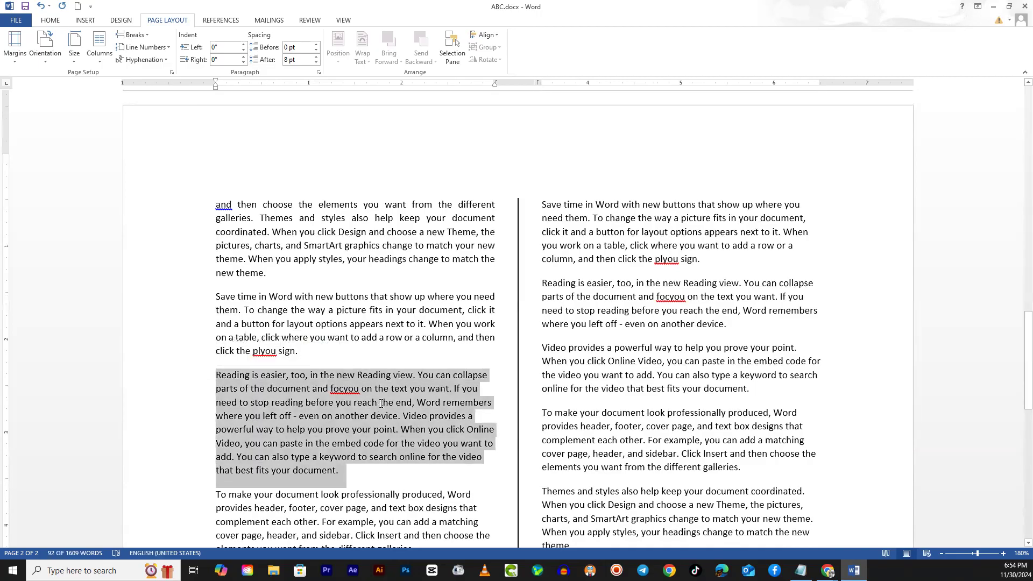
pyautogui.scroll(-3, 313, 321)
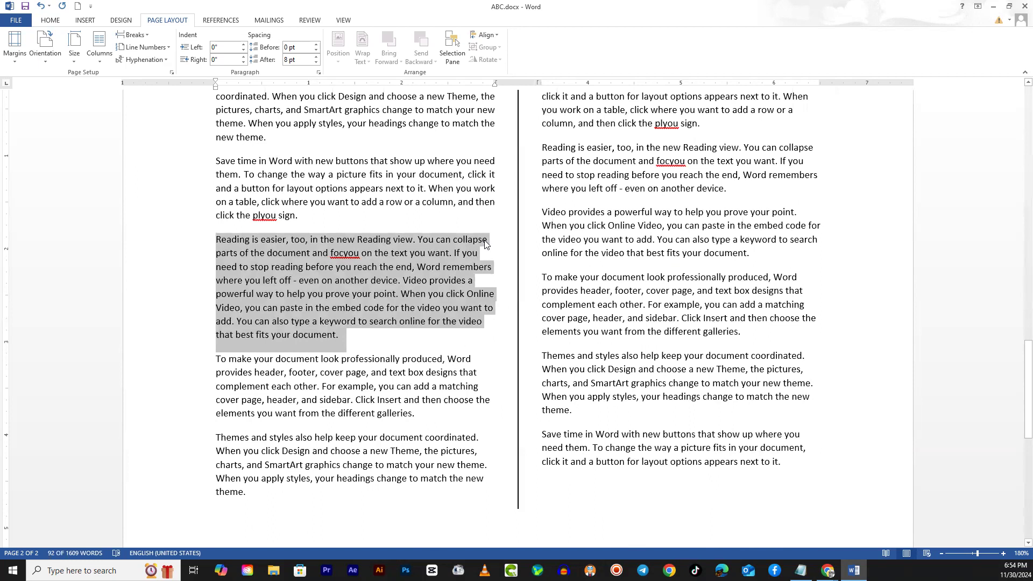
pyautogui.moveTo(345, 334); pyautogui.dragTo(217, 238)
pyautogui.click(51, 21)
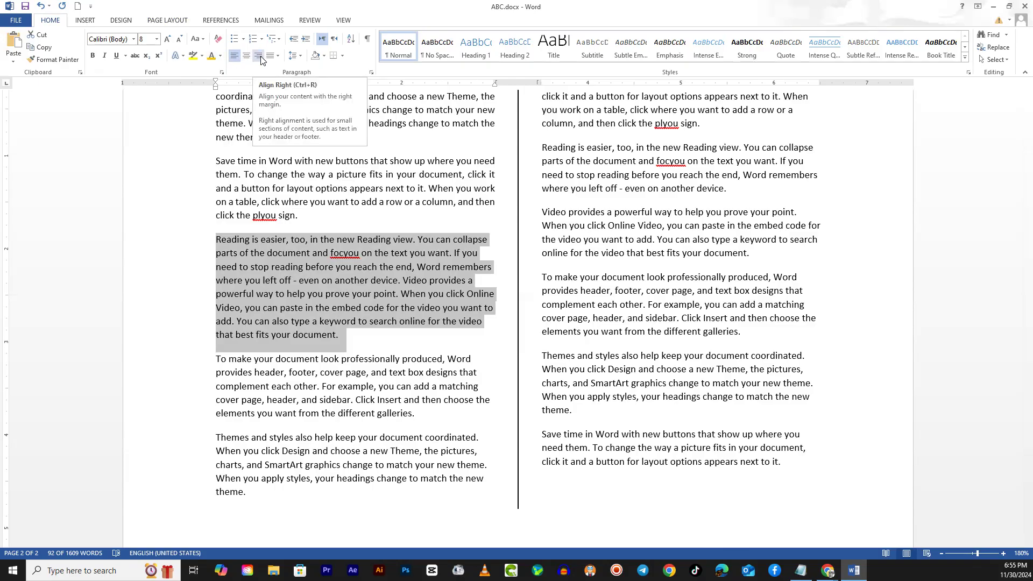
pyautogui.click(277, 57)
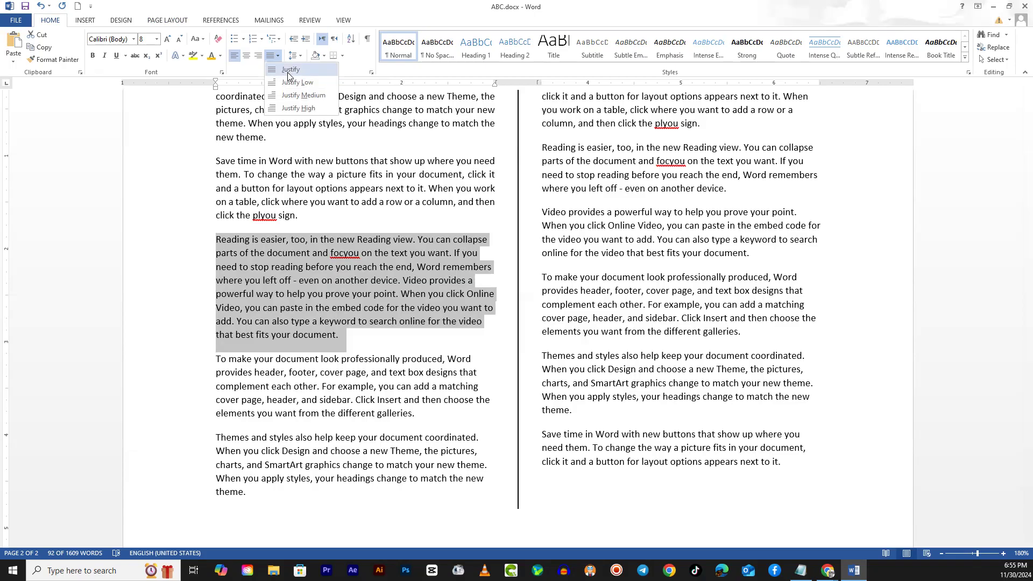
pyautogui.click(288, 72)
pyautogui.click(350, 256)
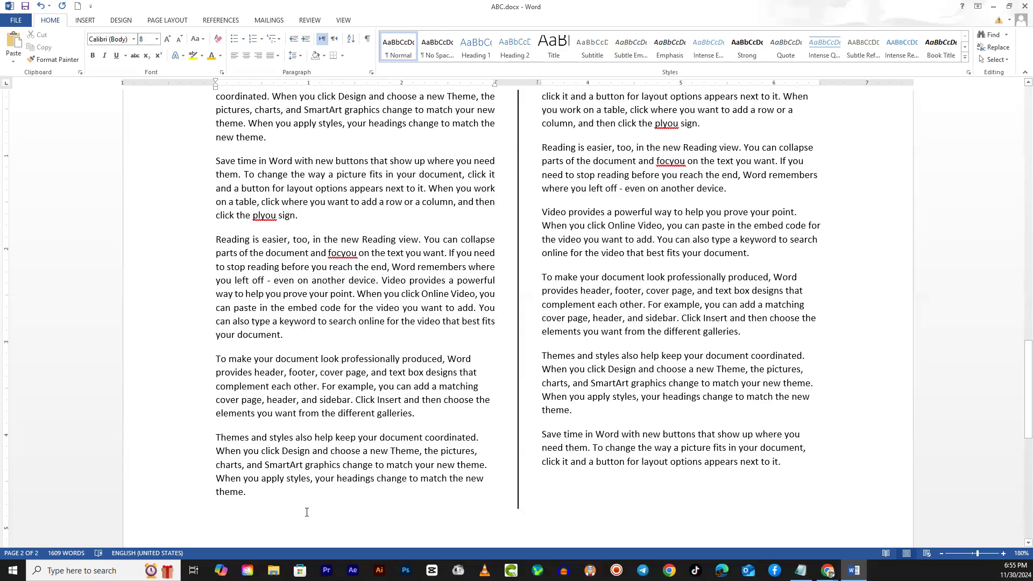
# - Justify all of the text in both columns of the second page
pyautogui.hotkey('ctrl', 'shift', 'End')
pyautogui.scroll(3, 237, 195)
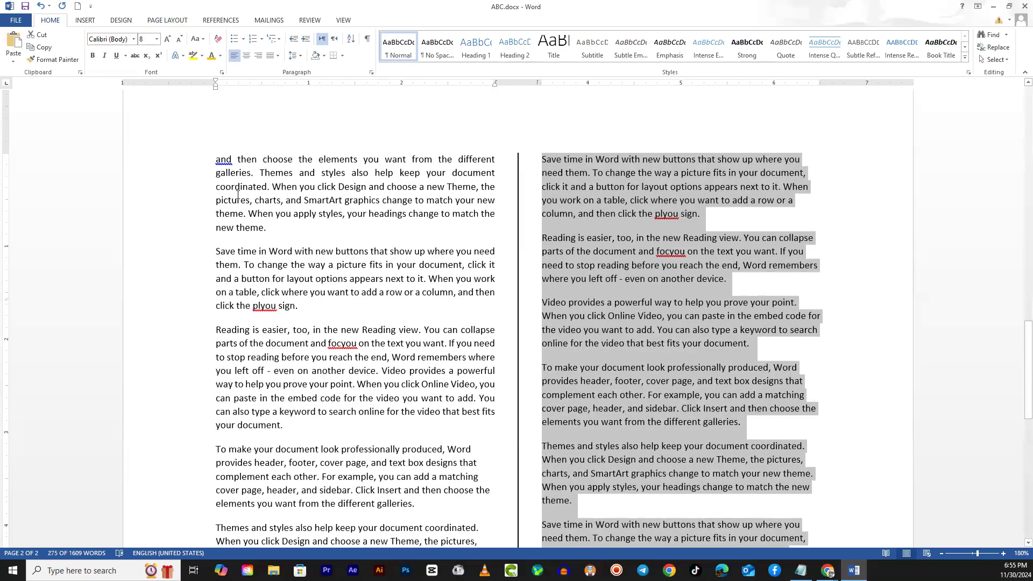
pyautogui.moveTo(212, 160); pyautogui.dragTo(791, 285)
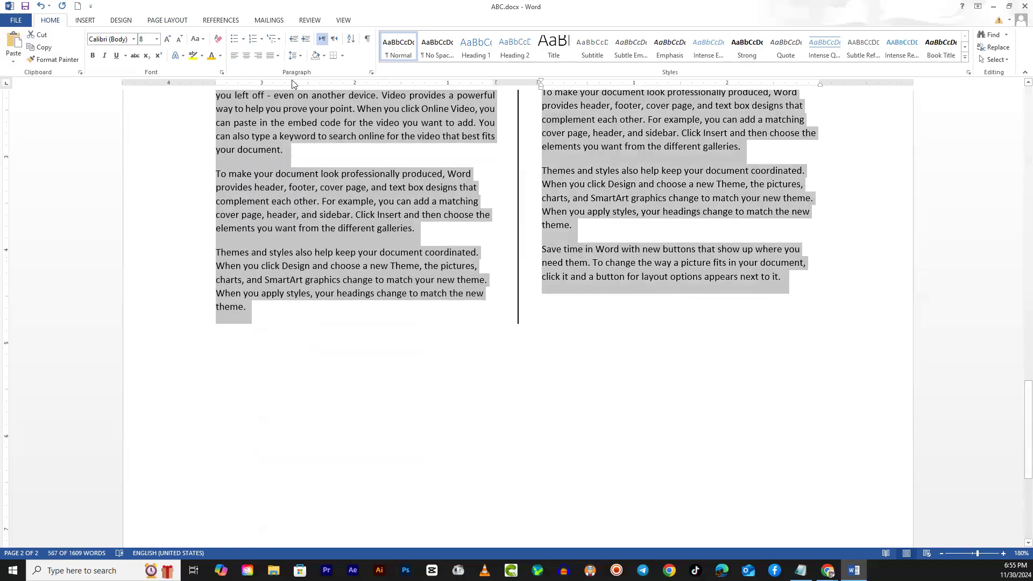
pyautogui.click(270, 55)
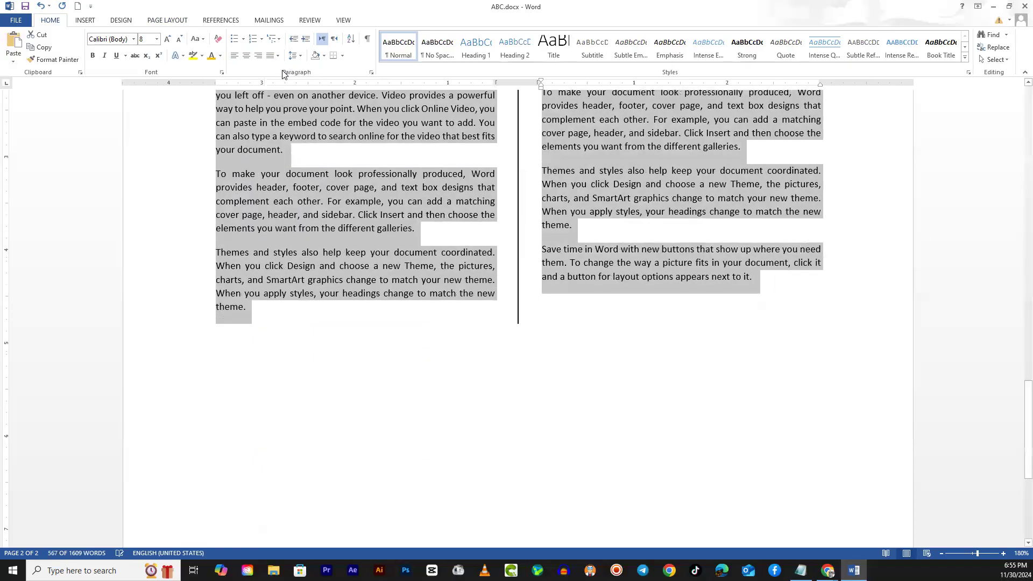
pyautogui.click(450, 400)
pyautogui.scroll(6, 449, 403)
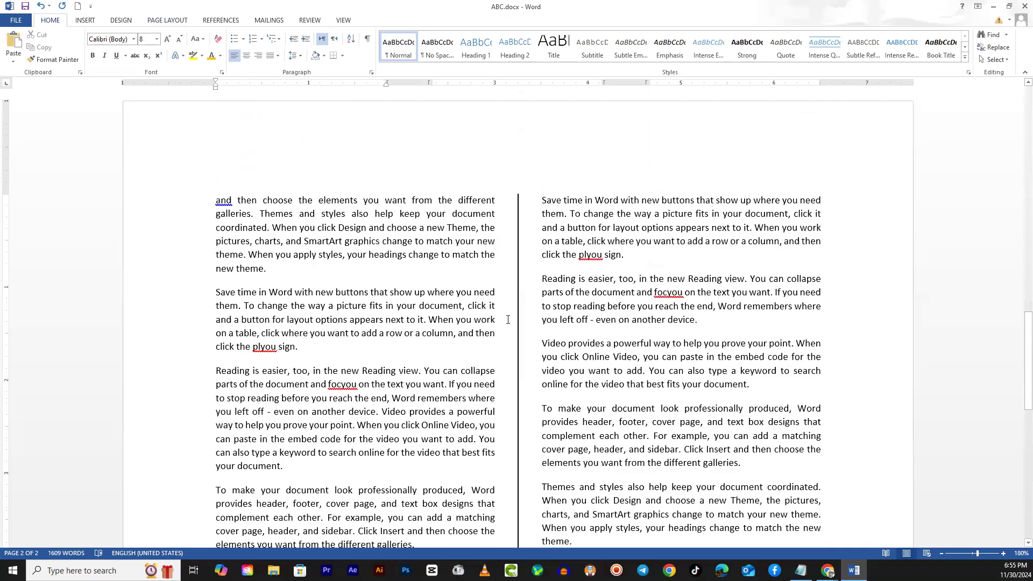
# - Review both pages of the document side by side at 100% zoom
pyautogui.tripleClick(216, 244)
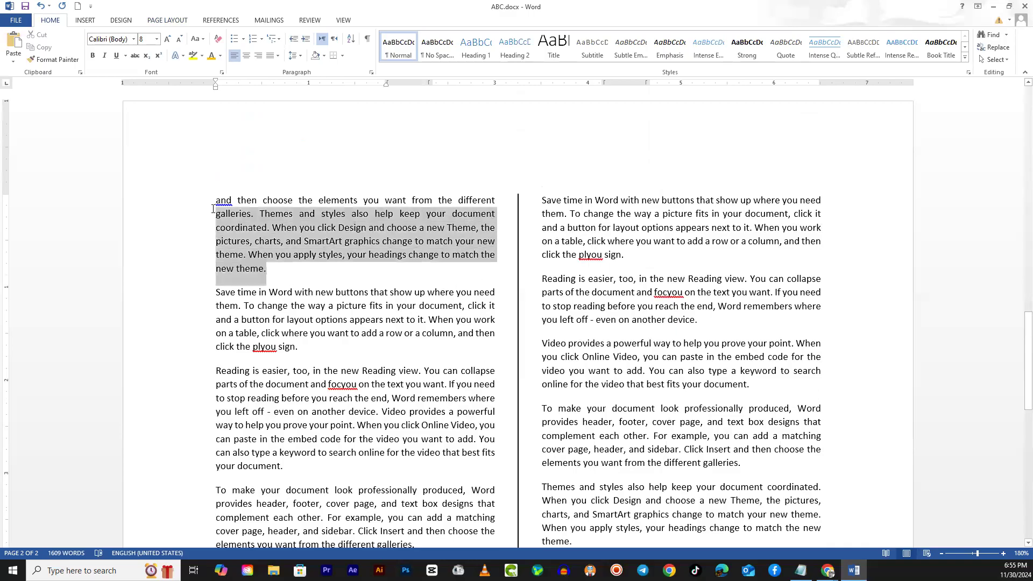
pyautogui.click(285, 275)
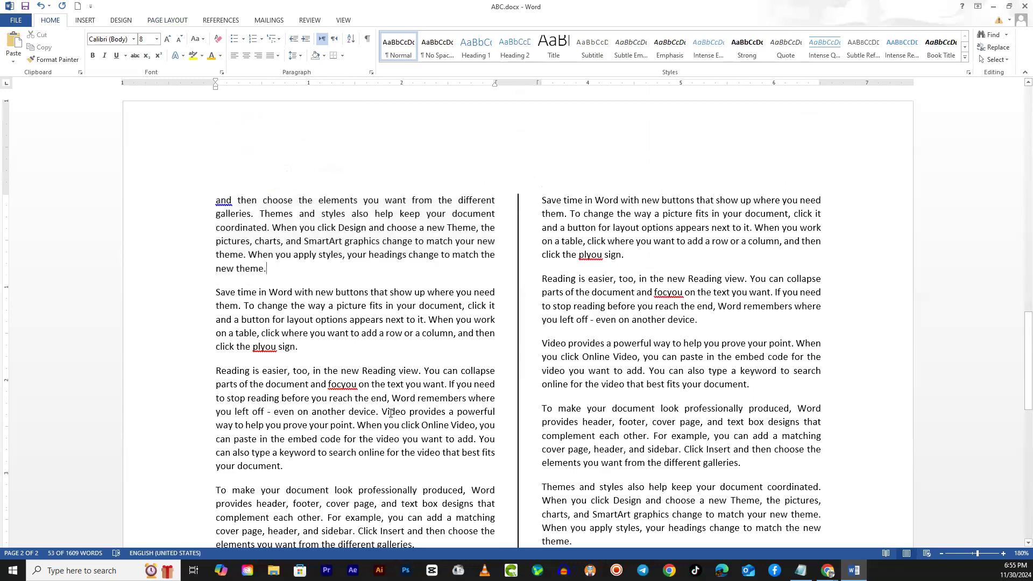
pyautogui.scroll(10, 393, 450)
pyautogui.scroll(10, 394, 450)
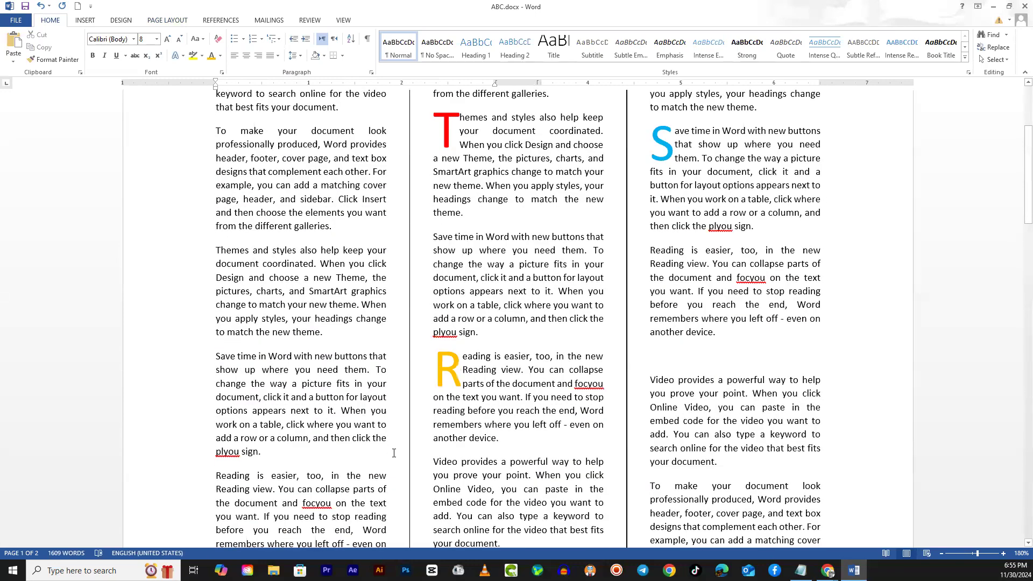
pyautogui.keyDown('ctrl'); pyautogui.scroll(-10, 394, 452); pyautogui.keyUp('ctrl')
pyautogui.keyDown('ctrl'); pyautogui.scroll(2, 397, 452); pyautogui.keyUp('ctrl')
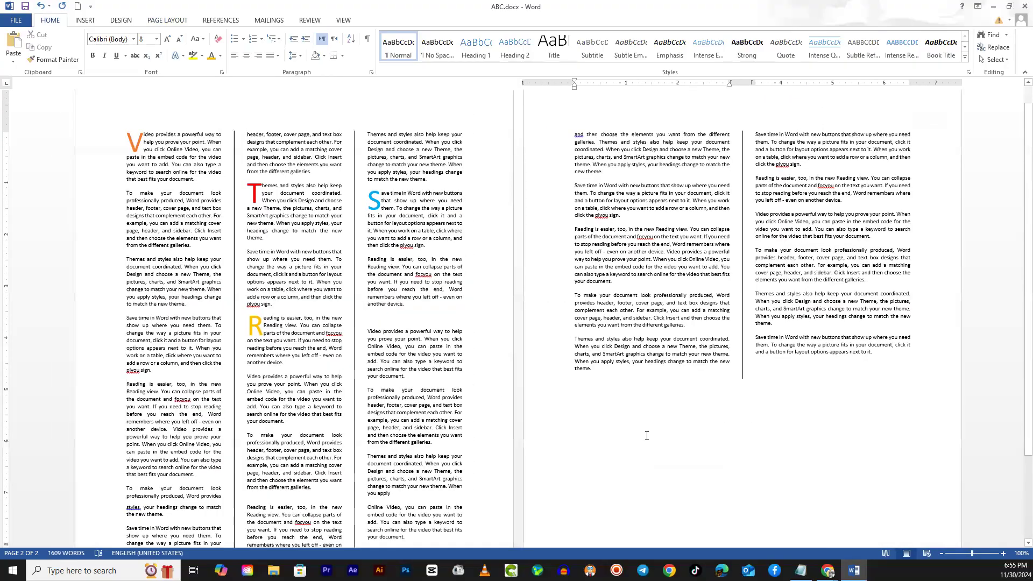
# - Switch to the Tribune ePaper page in Chrome and examine the newspaper's column layout for comparison
pyautogui.click(827, 570)
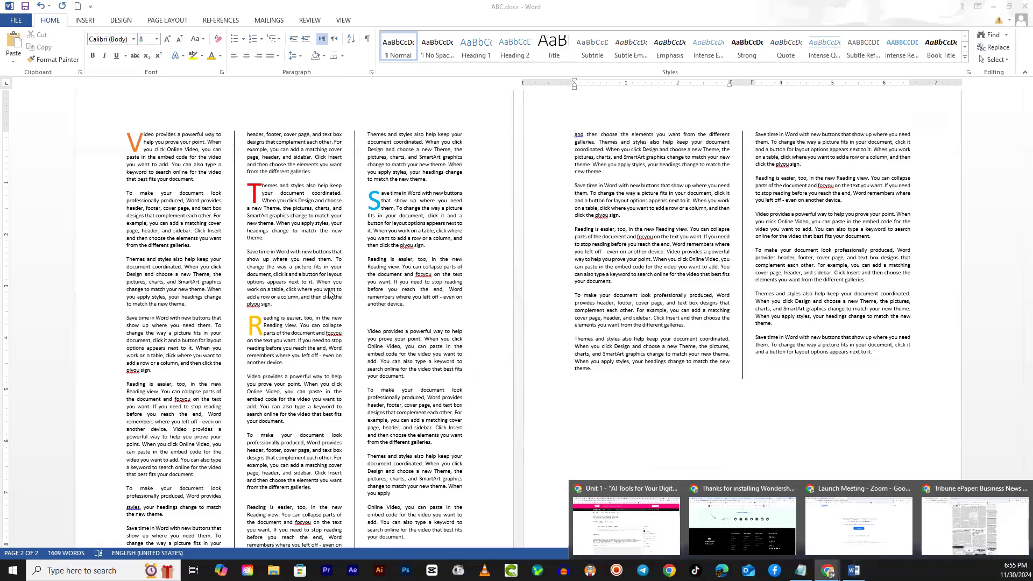
pyautogui.click(947, 476)
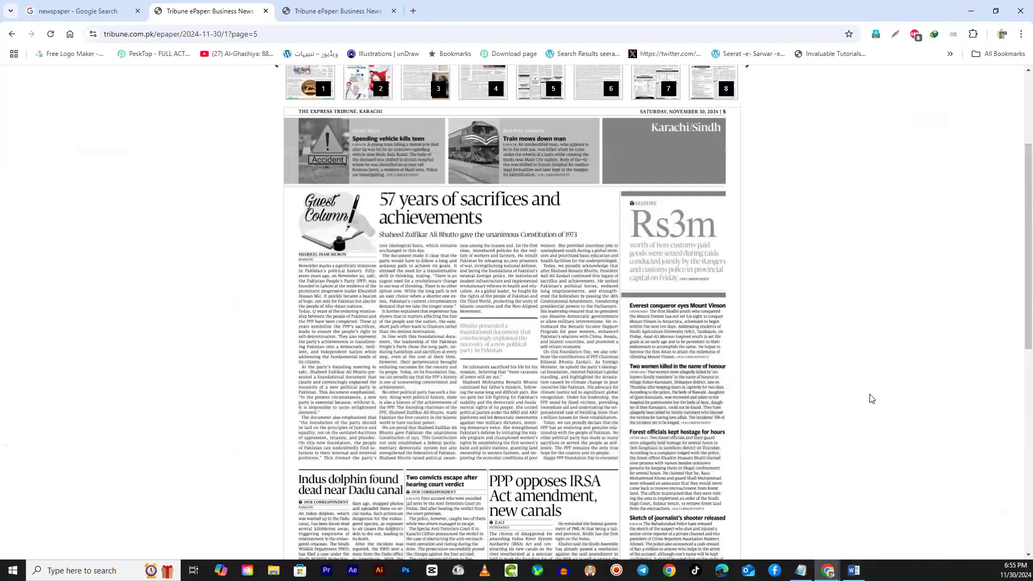
pyautogui.scroll(2, 870, 397)
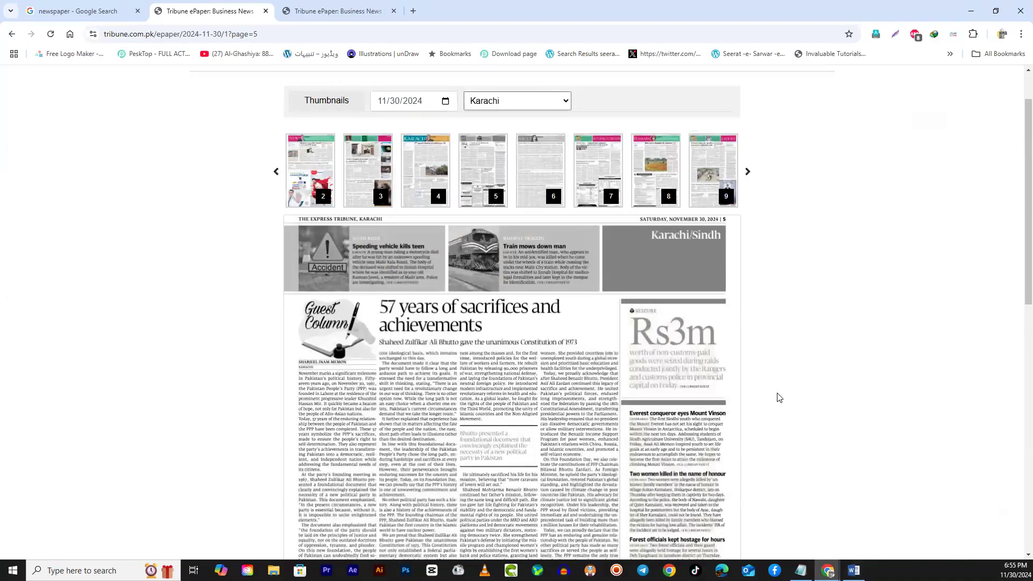
pyautogui.scroll(-9, 777, 398)
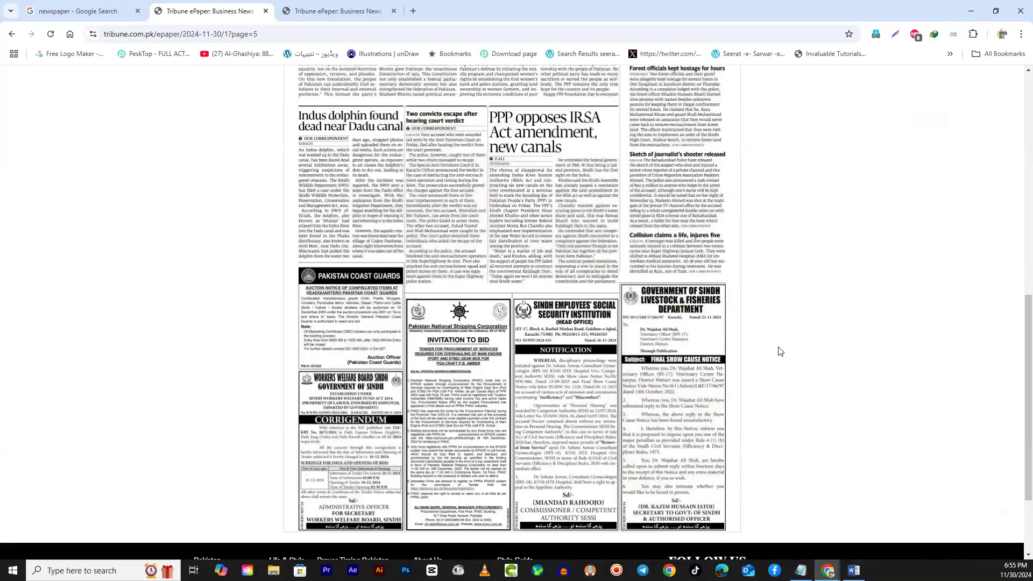
pyautogui.scroll(2, 780, 351)
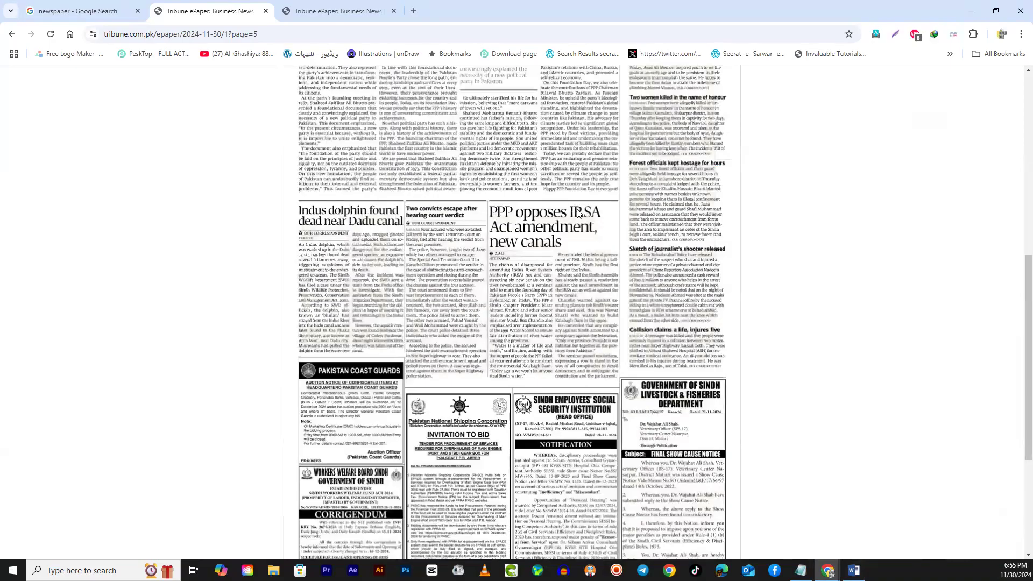
pyautogui.scroll(2, 669, 259)
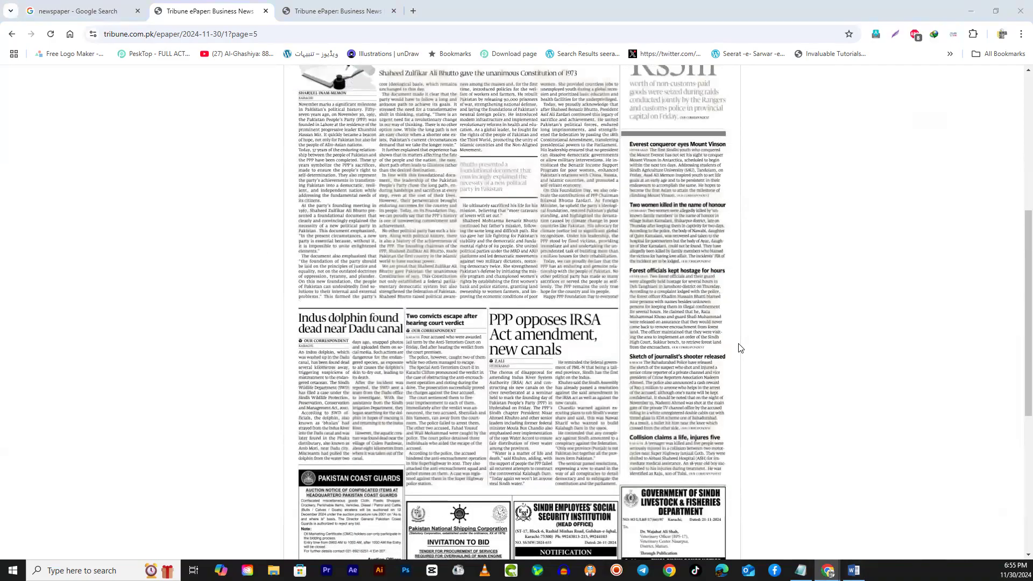
# - Switch back to ABC.docx in Word and make the line "Themes and styles also help keep" beside the red drop cap bold at size 9
pyautogui.hotkey('alt', 'Tab')
pyautogui.scroll(9, 264, 291)
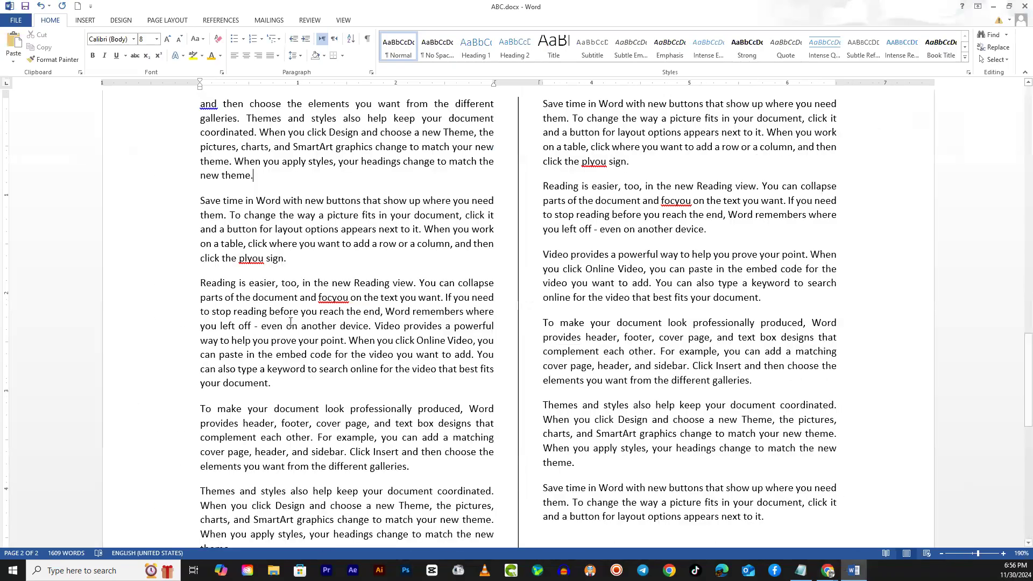
pyautogui.scroll(11, 308, 335)
pyautogui.scroll(6, 308, 337)
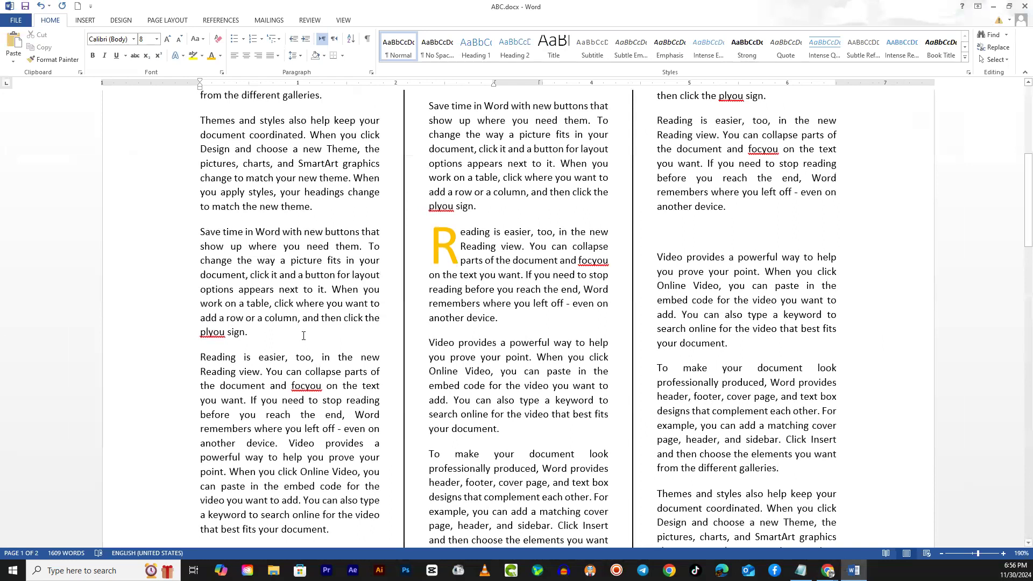
pyautogui.scroll(-3, 466, 352)
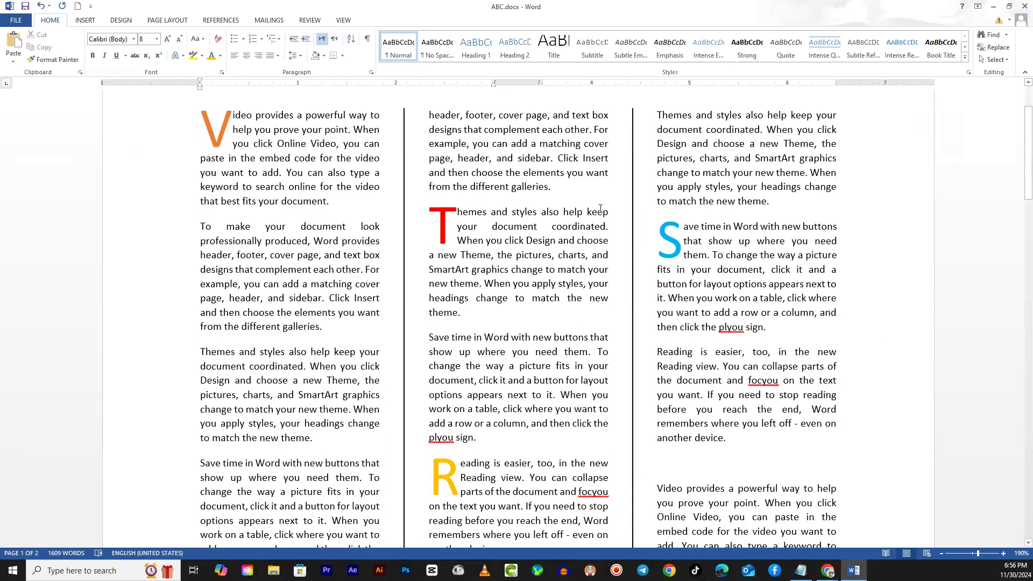
pyautogui.moveTo(615, 208); pyautogui.dragTo(458, 212)
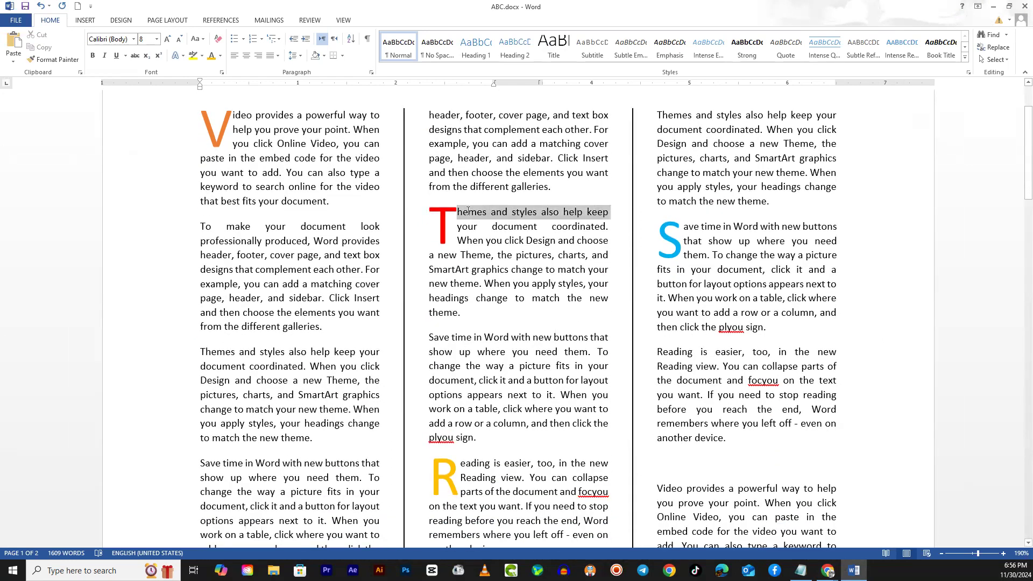
pyautogui.click(92, 55)
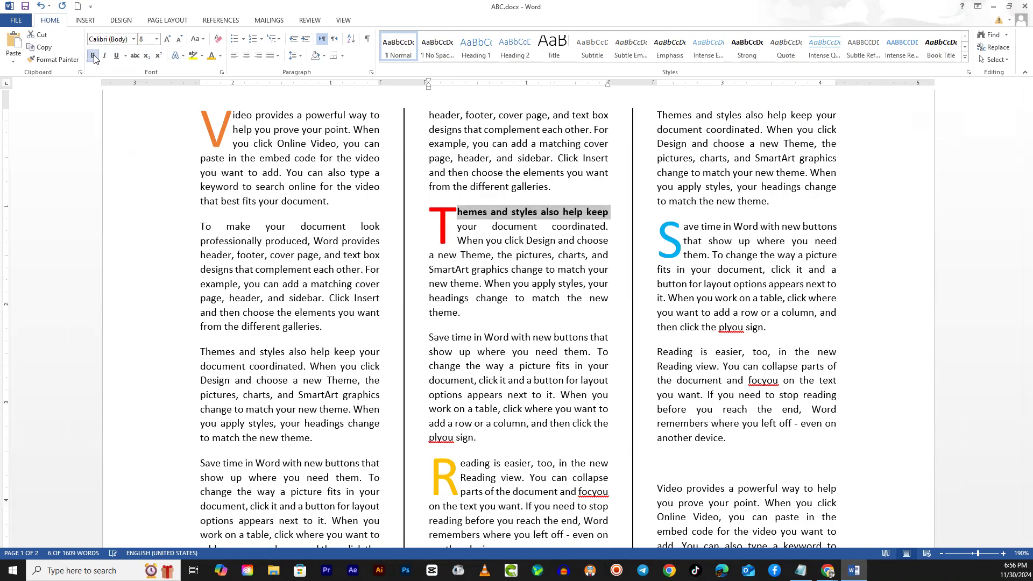
pyautogui.click(157, 39)
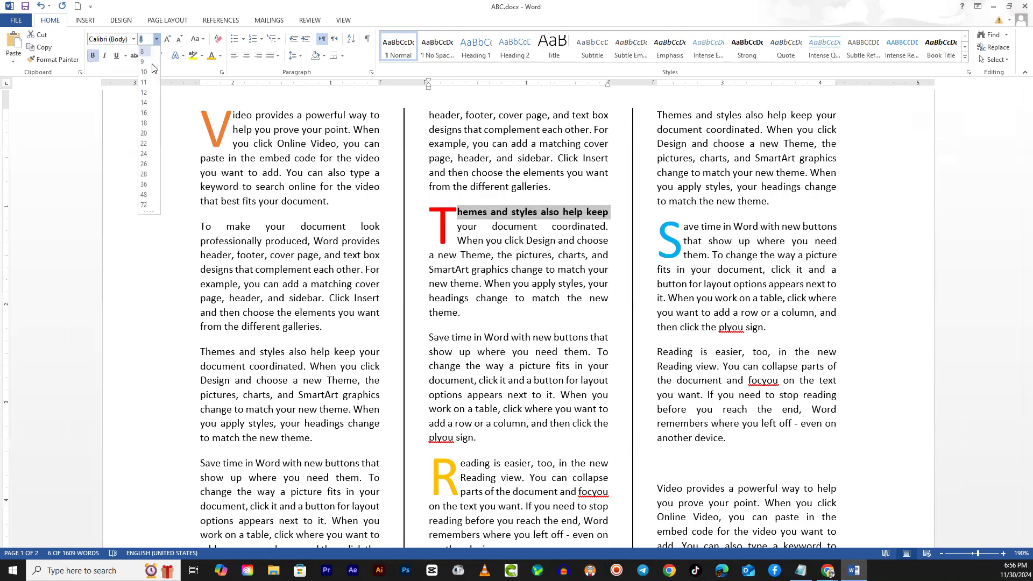
pyautogui.click(145, 62)
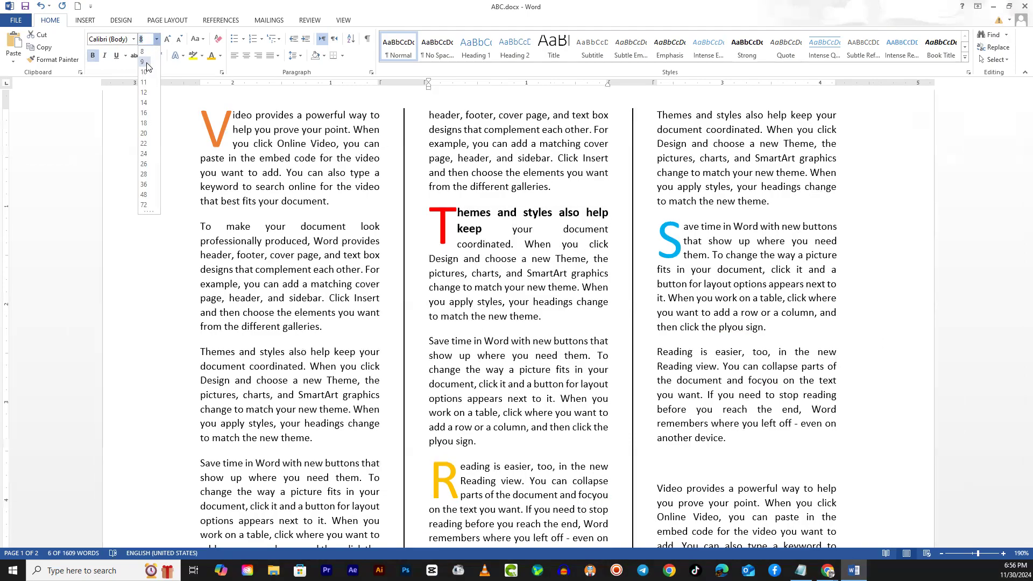
pyautogui.click(406, 295)
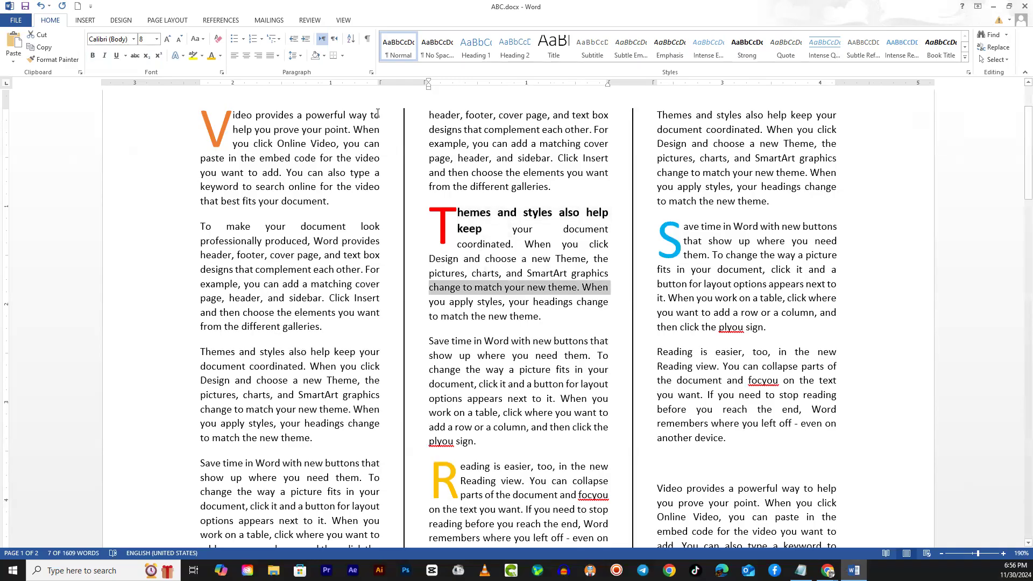
# - Make the line "Video provides a powerful way to" beside the orange drop cap bold at size 9
pyautogui.moveTo(381, 114); pyautogui.dragTo(241, 115)
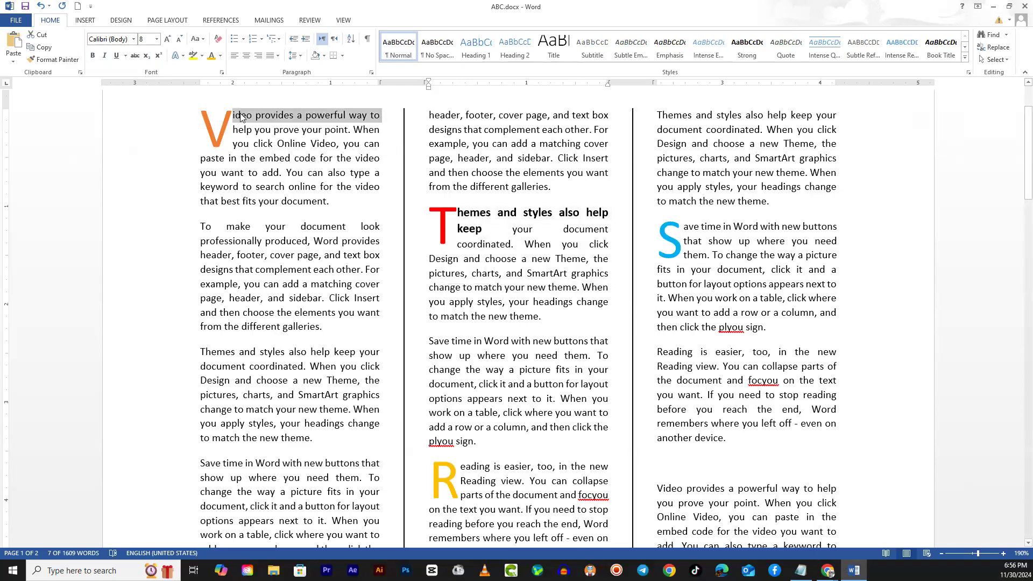
pyautogui.click(92, 55)
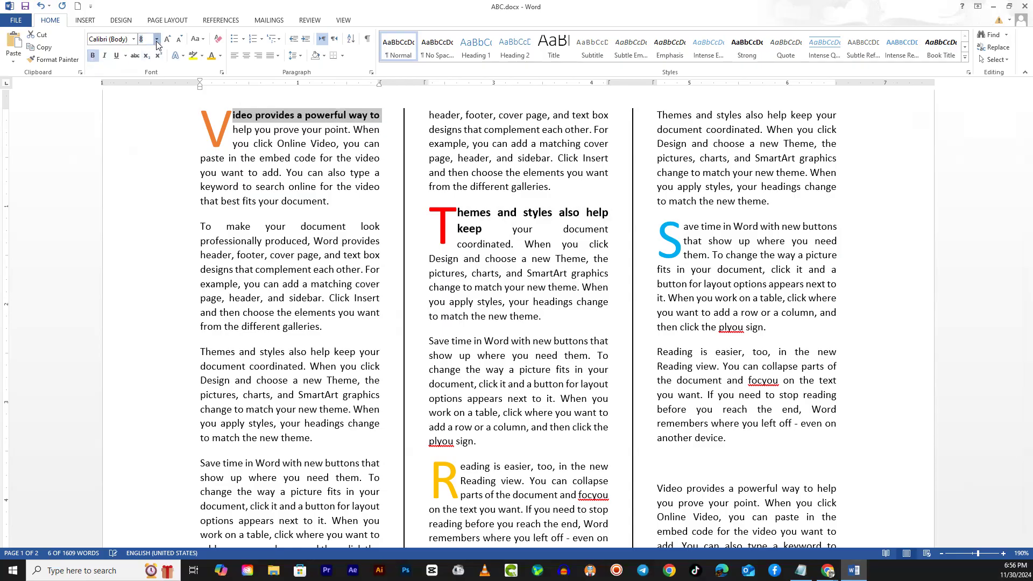
pyautogui.click(157, 43)
pyautogui.click(147, 60)
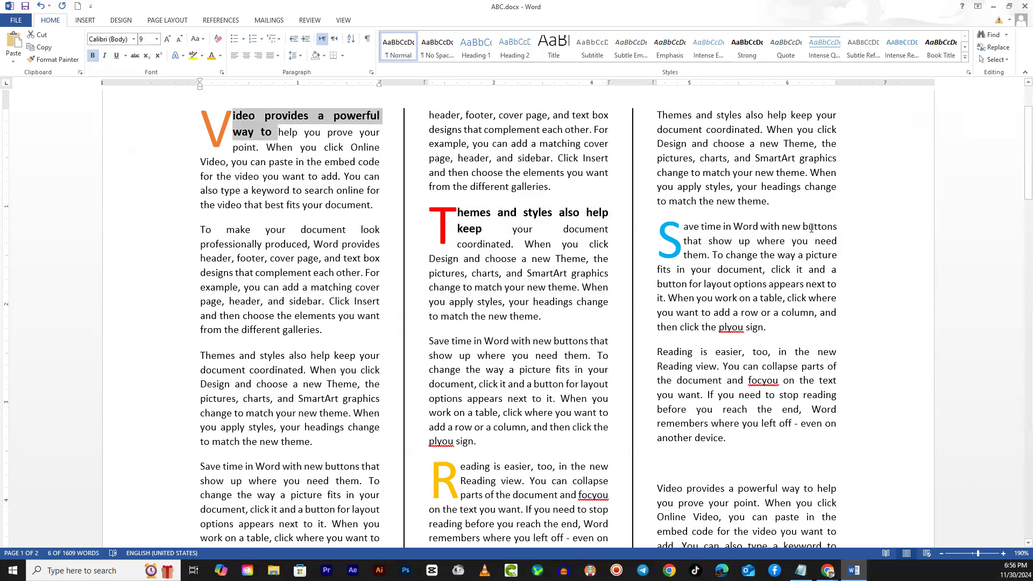
# - Set the line "Save time in Word with new buttons" beside the blue drop cap to size 9 and bold
pyautogui.moveTo(841, 224); pyautogui.dragTo(679, 224)
pyautogui.click(157, 39)
pyautogui.click(143, 61)
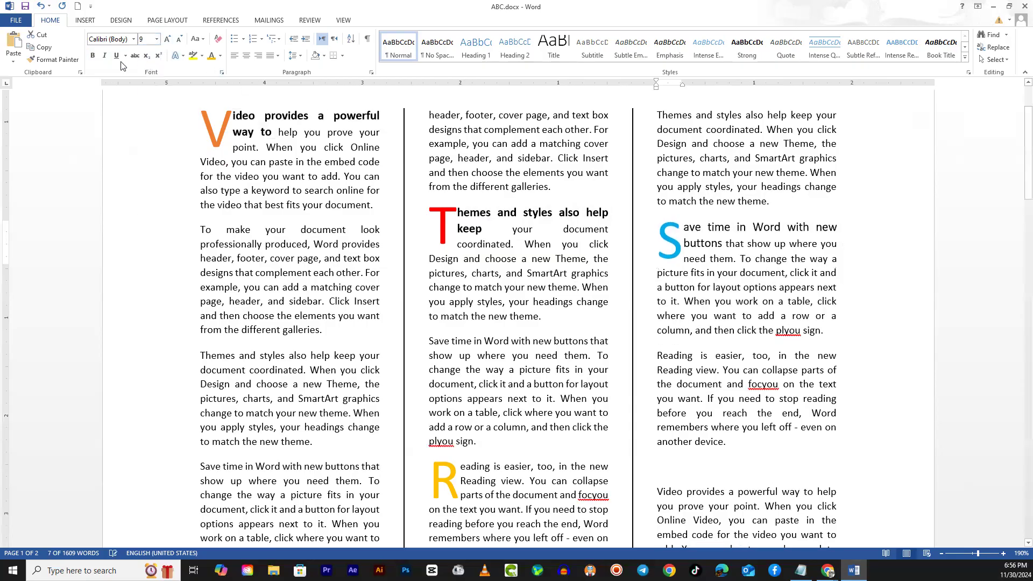
pyautogui.click(92, 56)
pyautogui.click(295, 352)
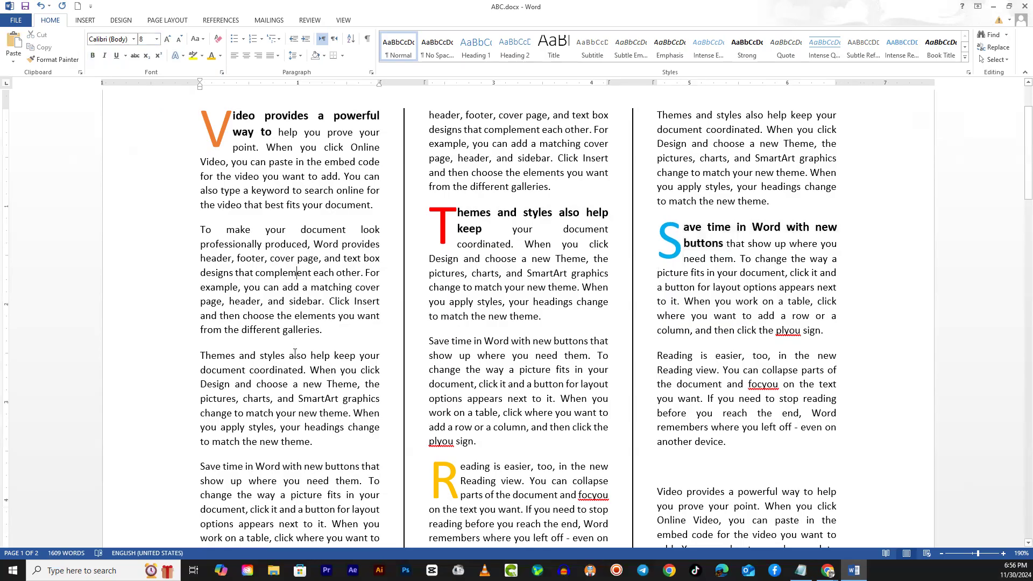
# - Make the line "Reading is easier, too, in the new" beside the yellow drop cap bold at size 9
pyautogui.scroll(-4, 295, 360)
pyautogui.moveTo(614, 269); pyautogui.dragTo(461, 273)
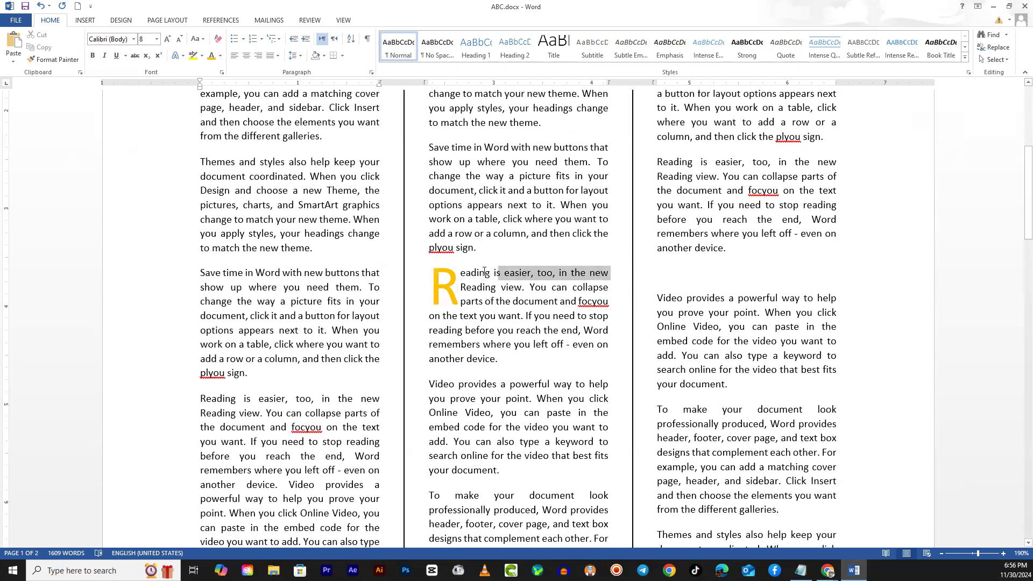
pyautogui.click(93, 55)
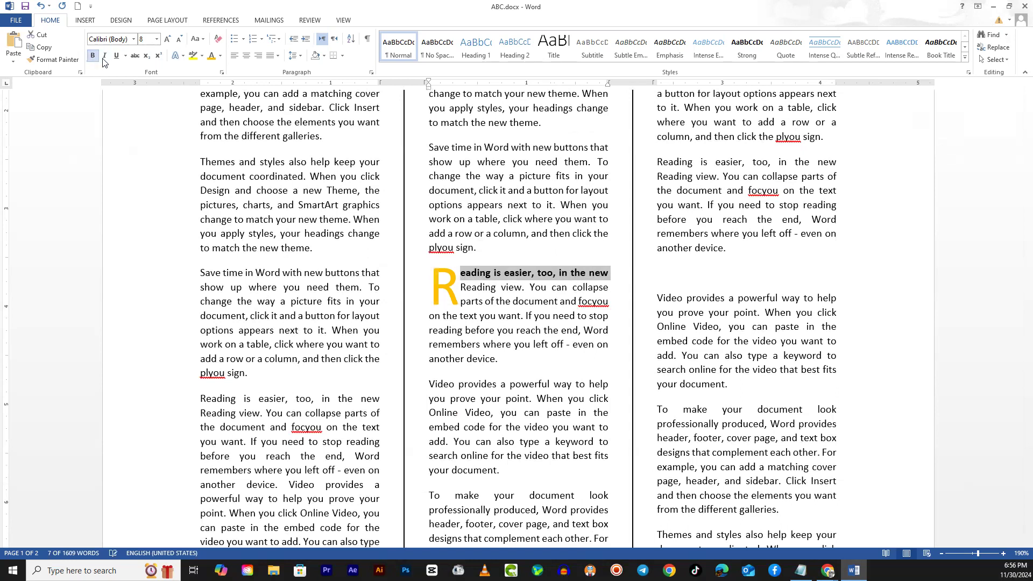
pyautogui.click(157, 40)
pyautogui.click(146, 60)
pyautogui.click(429, 320)
# - Insert the picture Mushroom gummies-1.jpg from the Desktop on the empty line in the first page's third column
pyautogui.keyDown('ctrl'); pyautogui.scroll(-5, 535, 376); pyautogui.keyUp('ctrl')
pyautogui.scroll(-5, 534, 375)
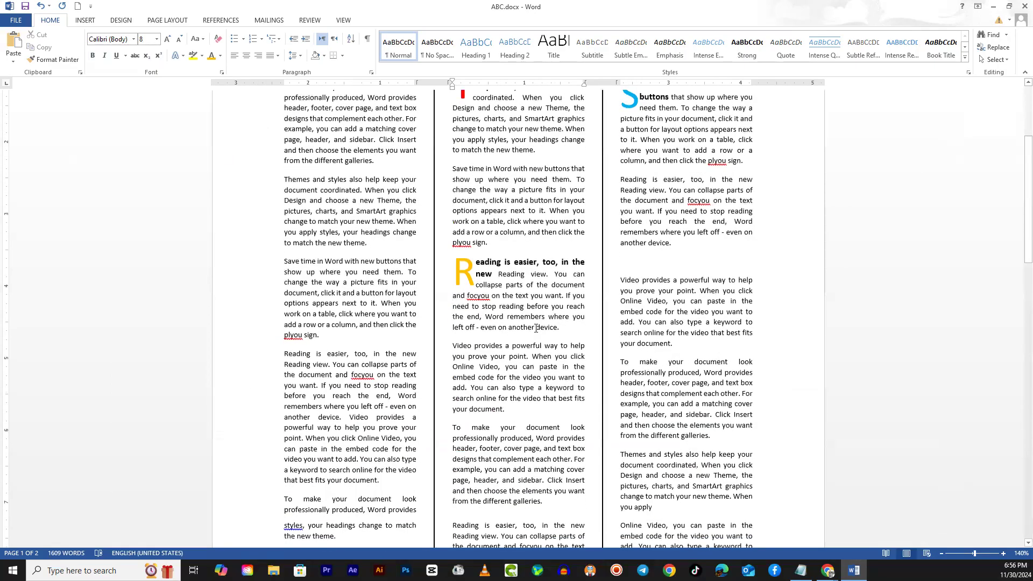
pyautogui.scroll(-2, 535, 327)
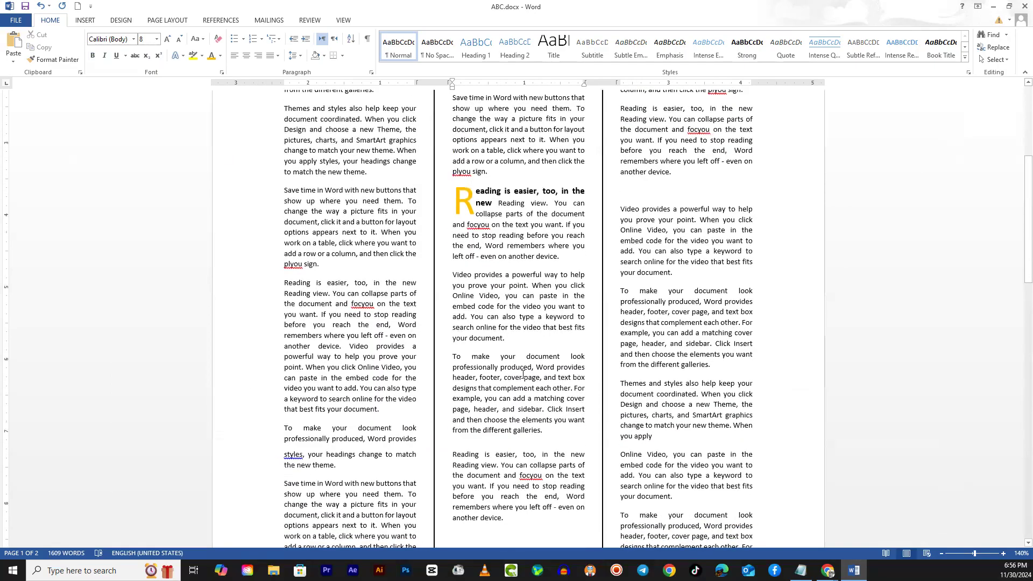
pyautogui.scroll(3, 504, 393)
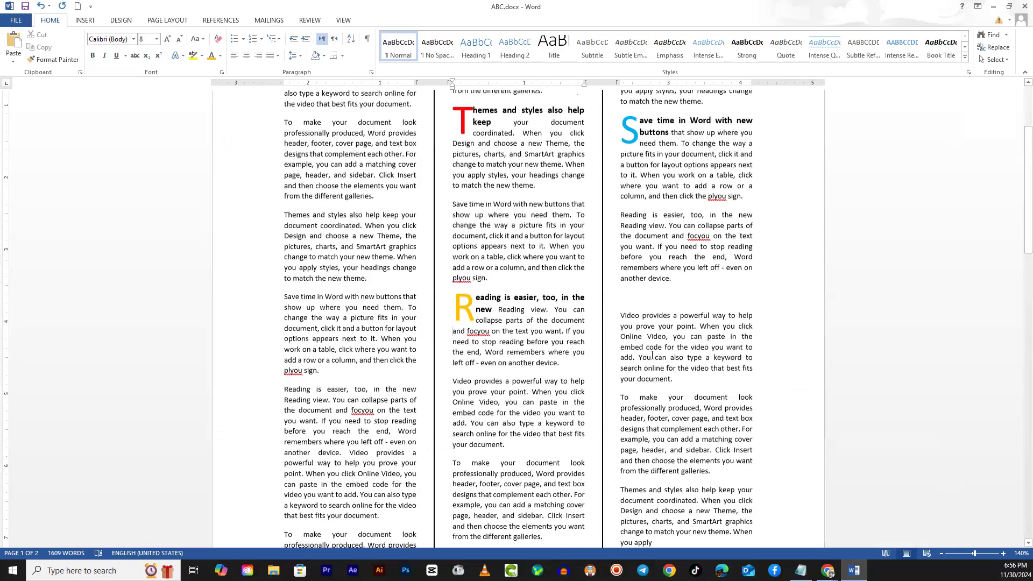
pyautogui.click(639, 297)
pyautogui.click(85, 21)
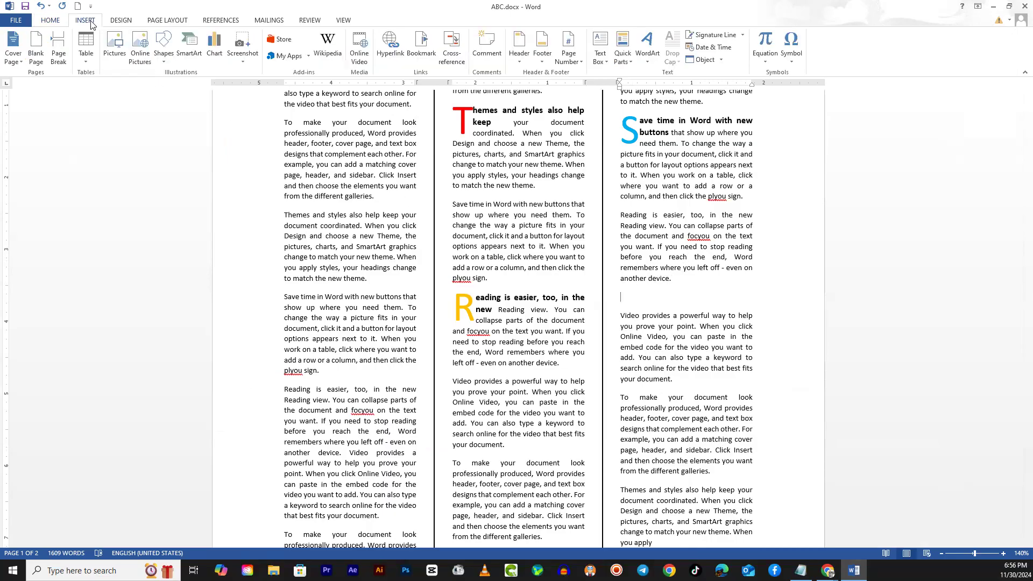
pyautogui.click(118, 52)
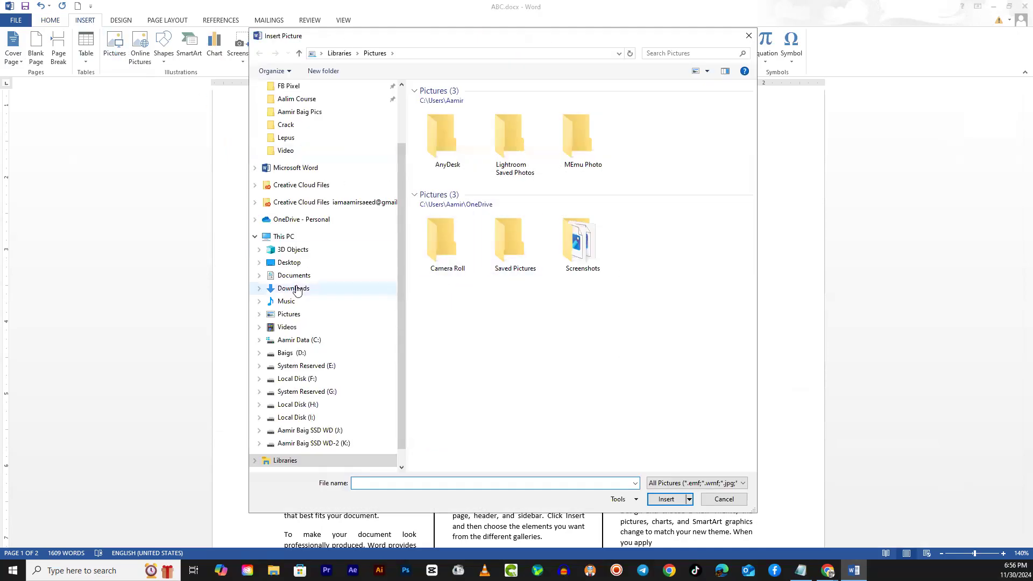
pyautogui.scroll(2, 296, 291)
pyautogui.click(289, 107)
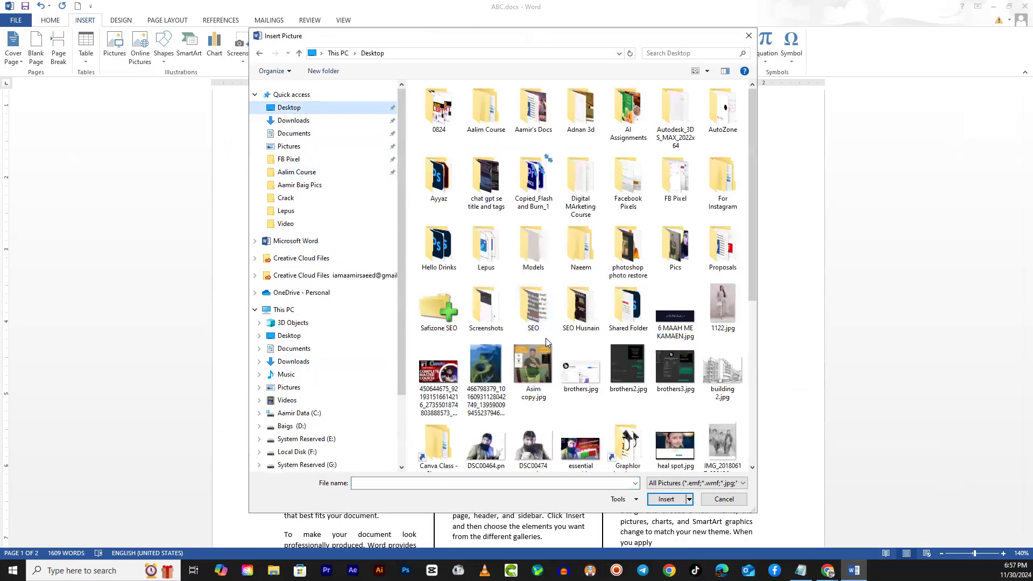
pyautogui.scroll(-2, 546, 341)
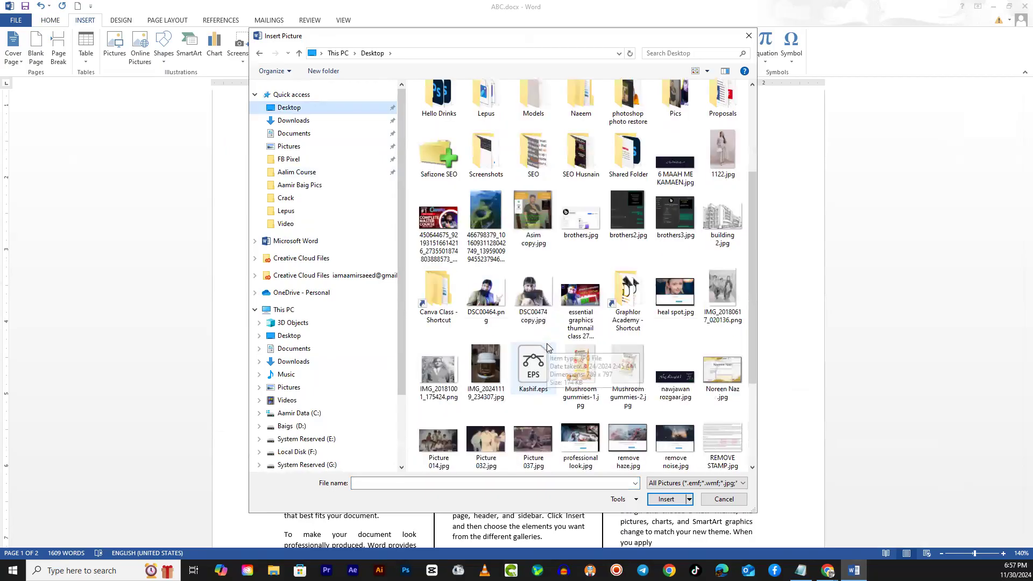
pyautogui.scroll(-2, 629, 340)
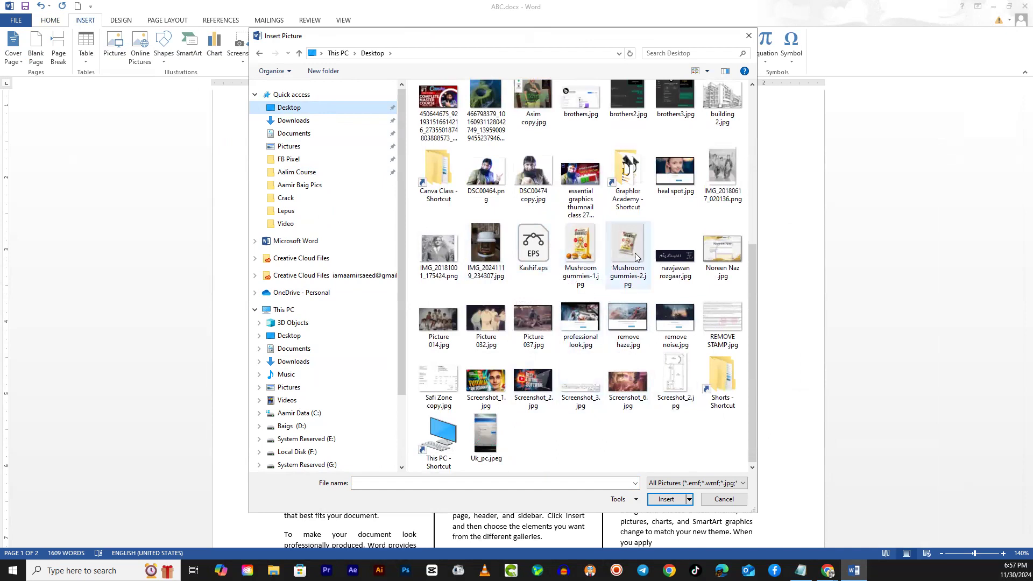
pyautogui.click(580, 251)
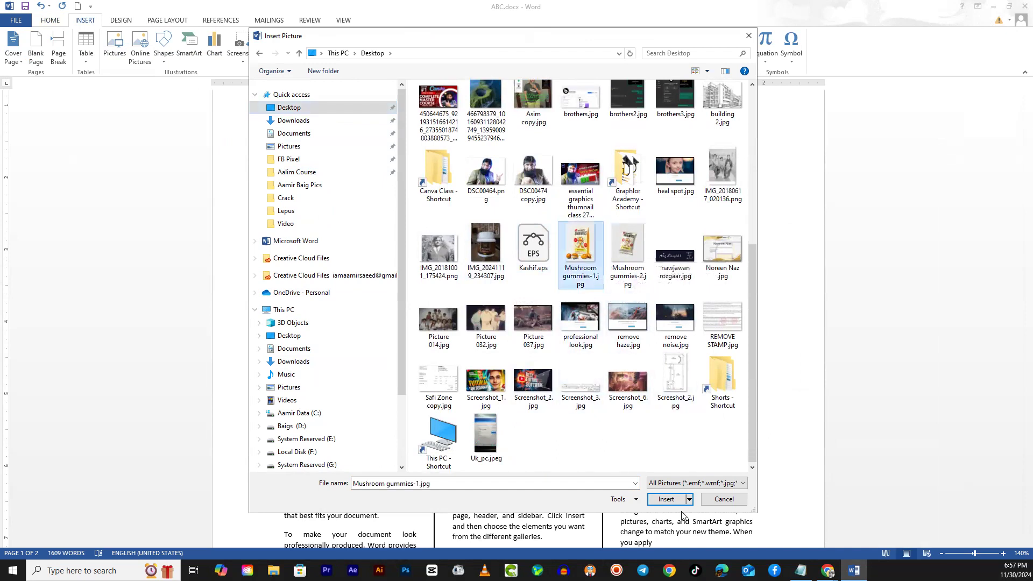
pyautogui.click(665, 499)
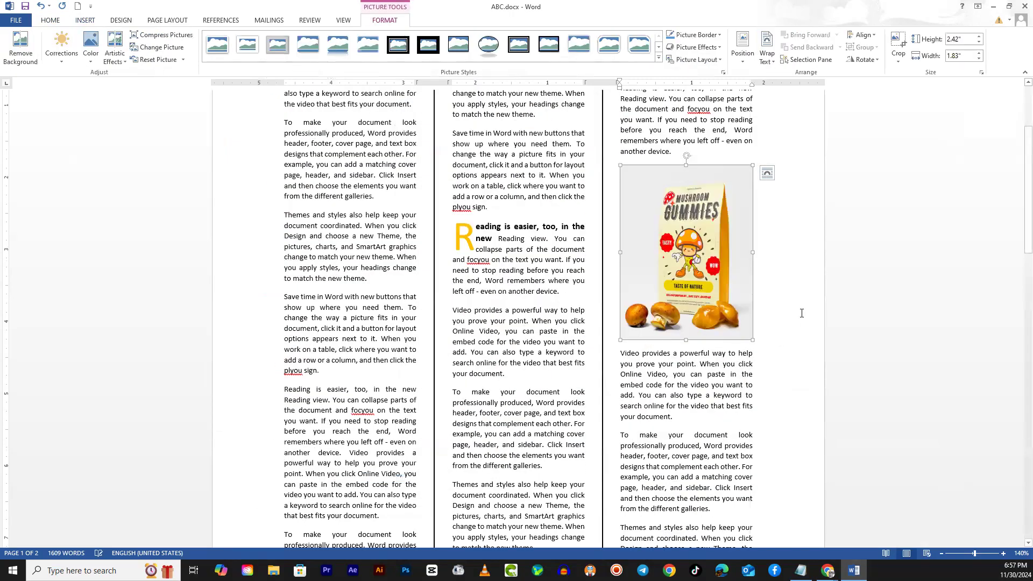
# - Add an empty line above the "Reading is easier" paragraph in the first page's first column
pyautogui.scroll(-5, 787, 356)
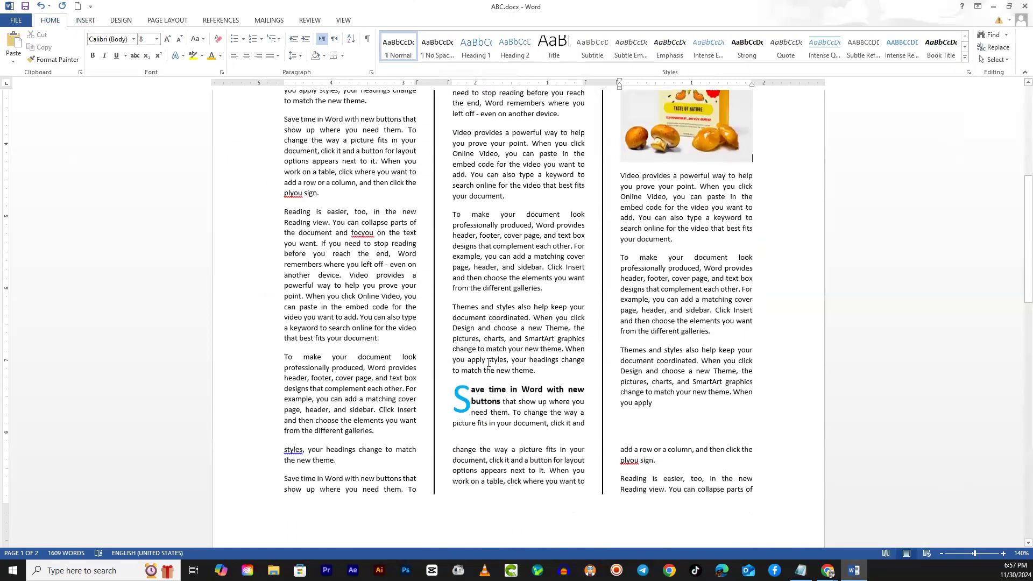
pyautogui.scroll(1, 532, 333)
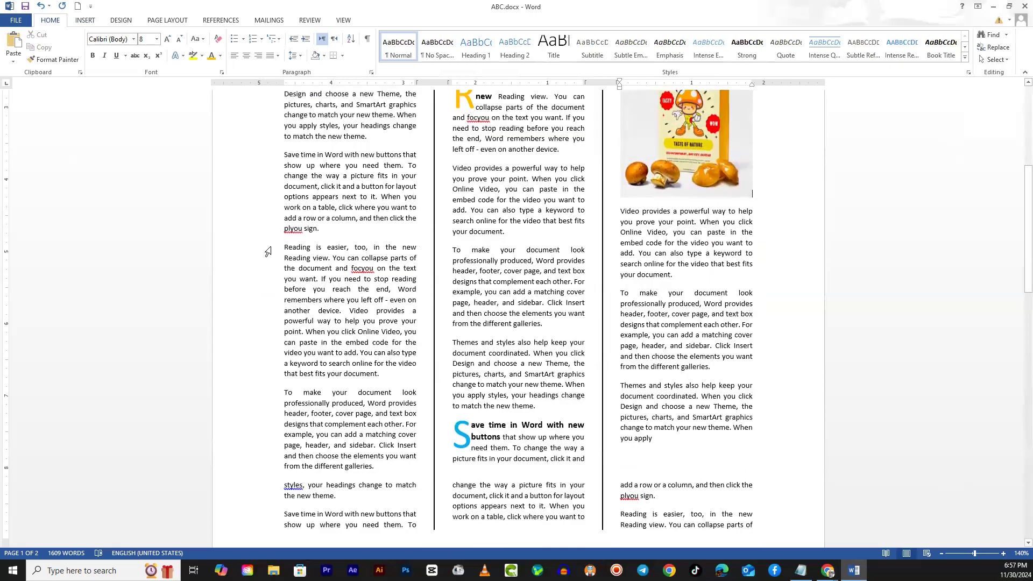
pyautogui.click(286, 240)
pyautogui.press('Return')
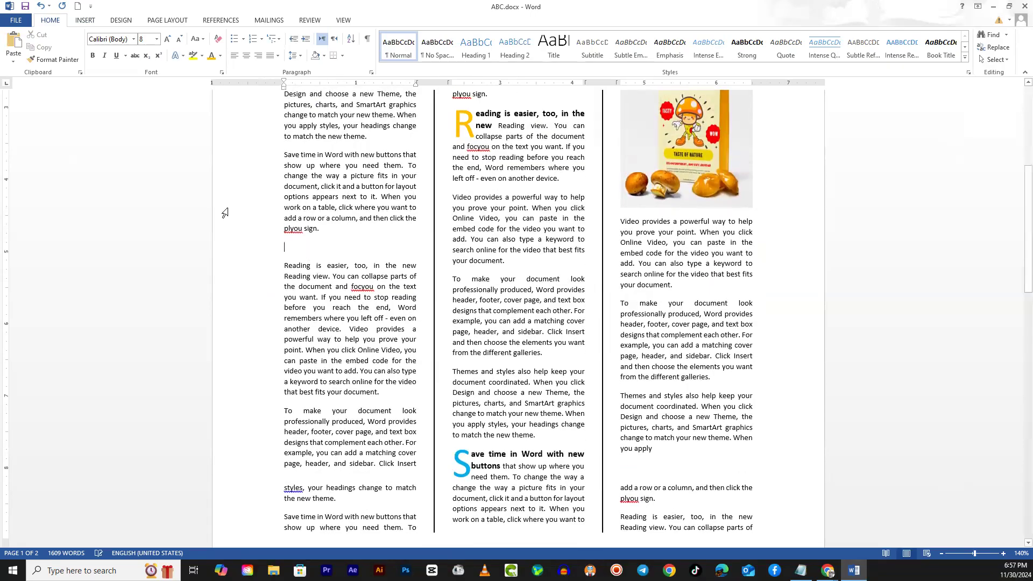
# - Insert the picture IMG_20241119_234307.jpg from the Desktop on the empty line in the first column
pyautogui.click(87, 21)
pyautogui.click(115, 48)
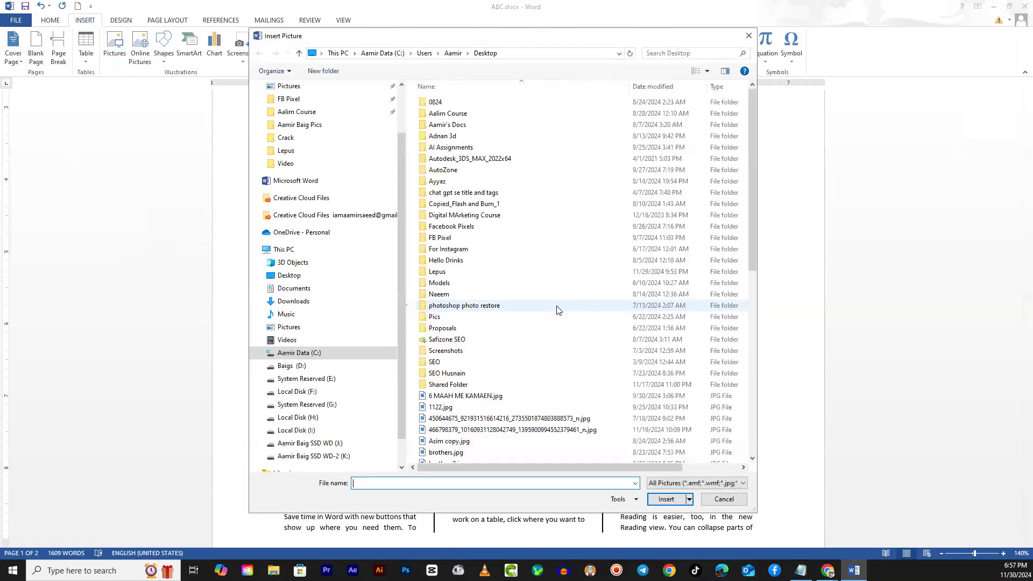
pyautogui.scroll(-6, 577, 329)
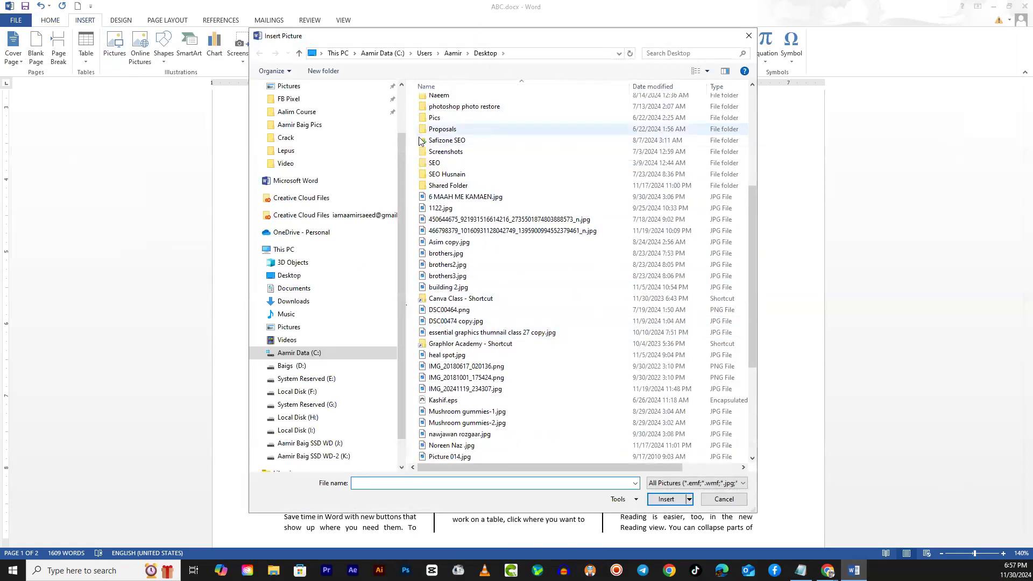
pyautogui.scroll(2, 351, 315)
pyautogui.click(296, 108)
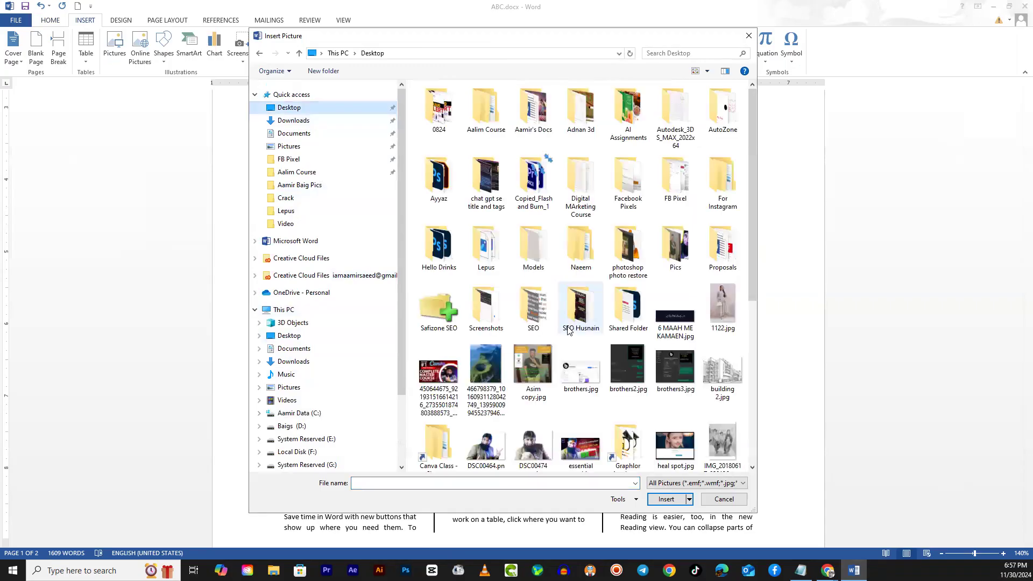
pyautogui.scroll(-2, 572, 369)
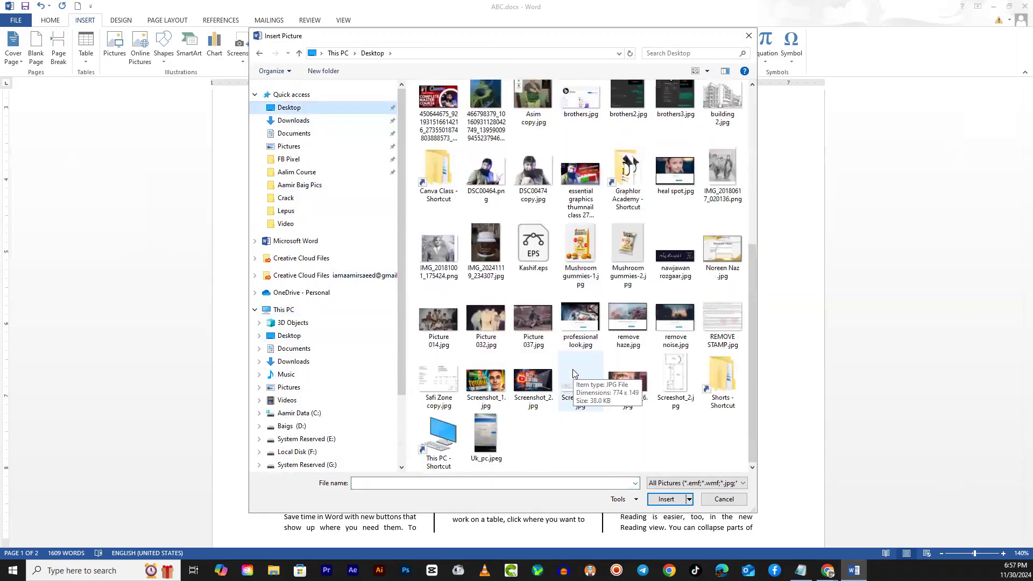
pyautogui.click(494, 237)
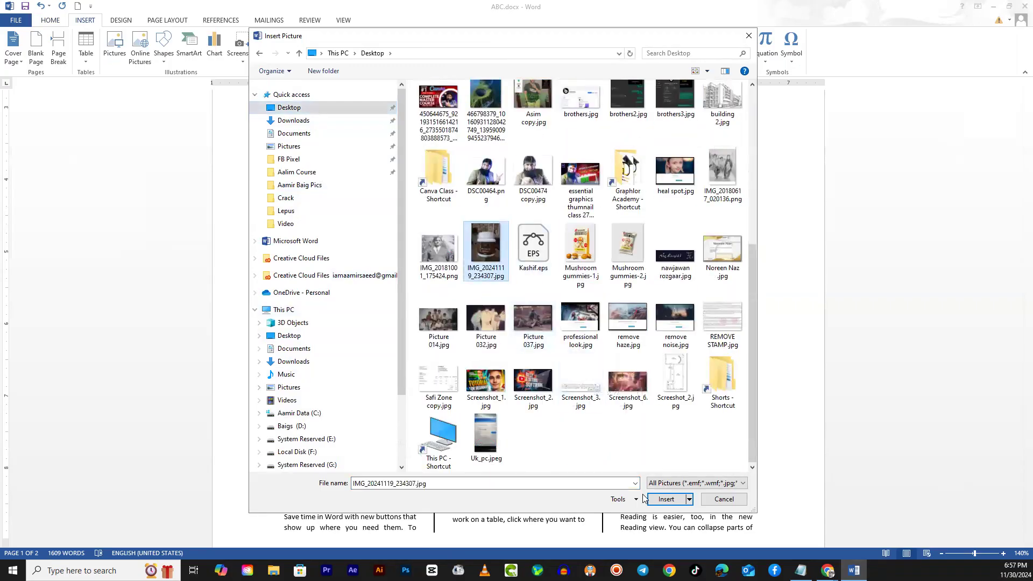
pyautogui.click(666, 499)
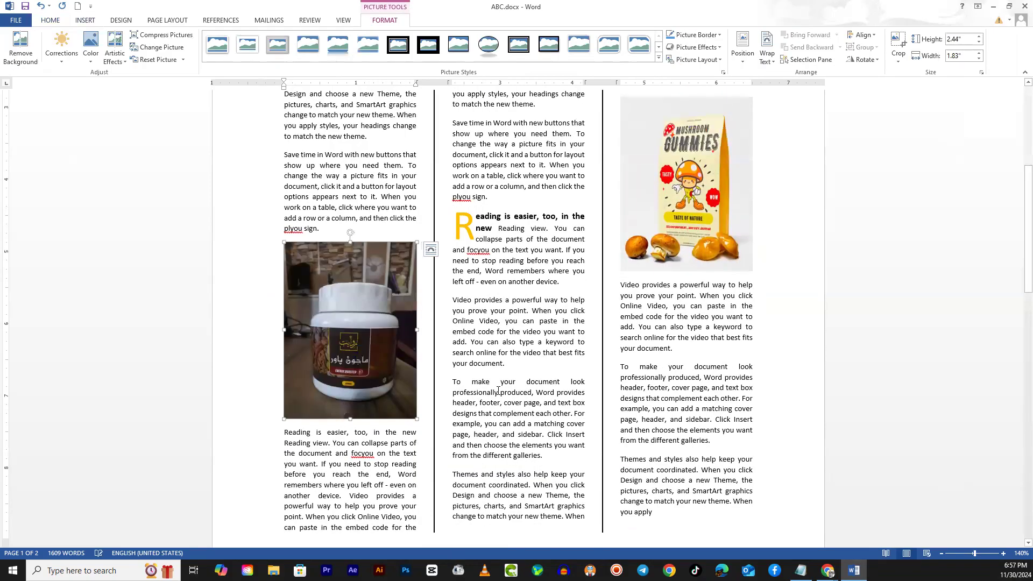
pyautogui.click(534, 326)
pyautogui.scroll(-5, 557, 399)
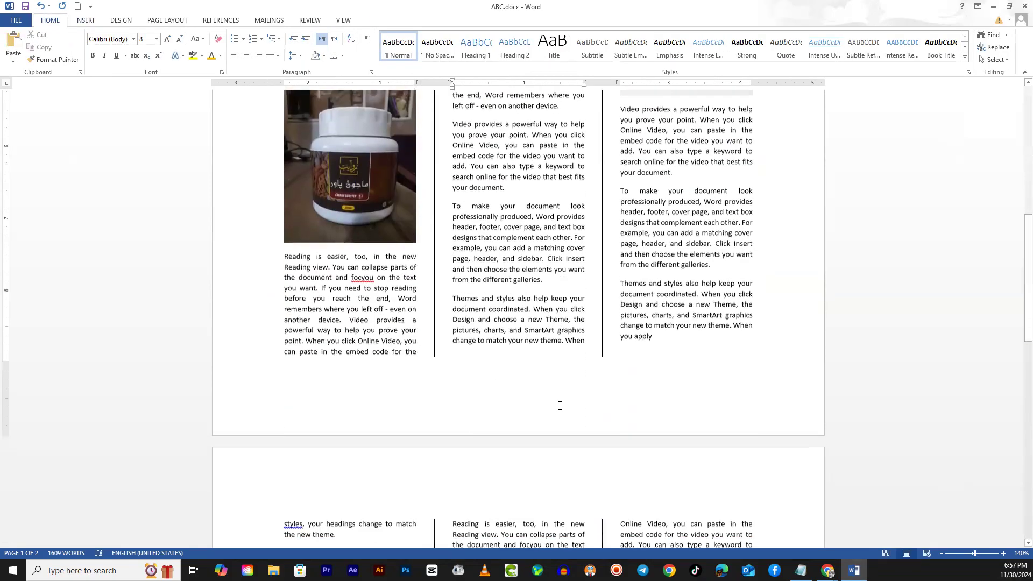
# - Add an empty line above the "To make your document look" paragraph in the first page's second column
pyautogui.scroll(12, 475, 303)
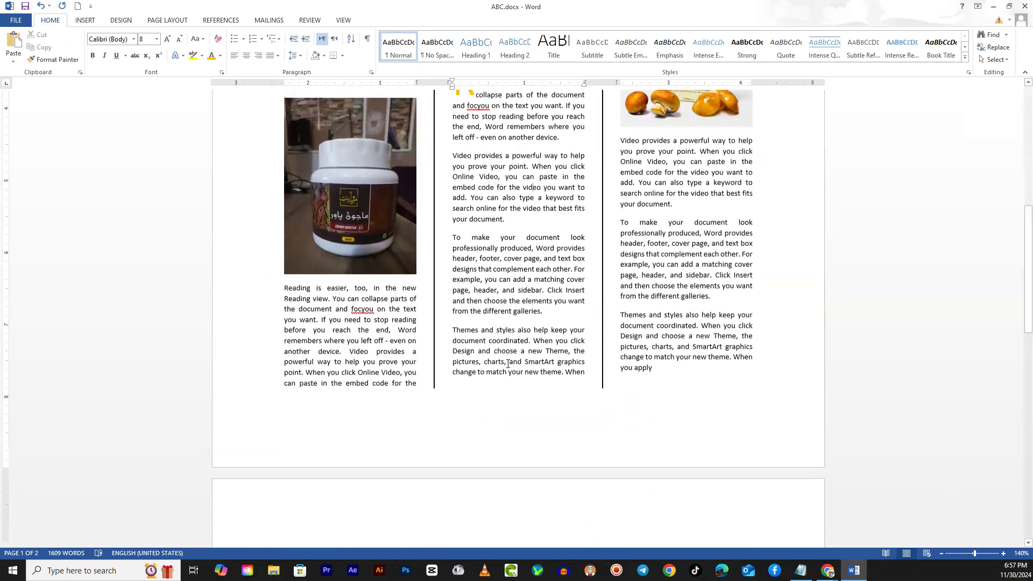
pyautogui.scroll(-4, 587, 422)
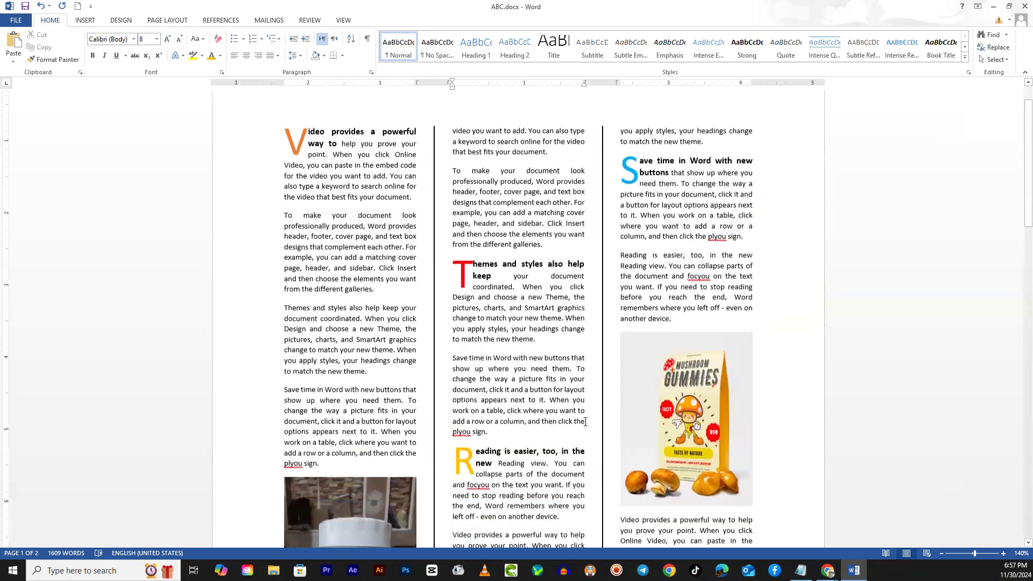
pyautogui.scroll(2, 578, 428)
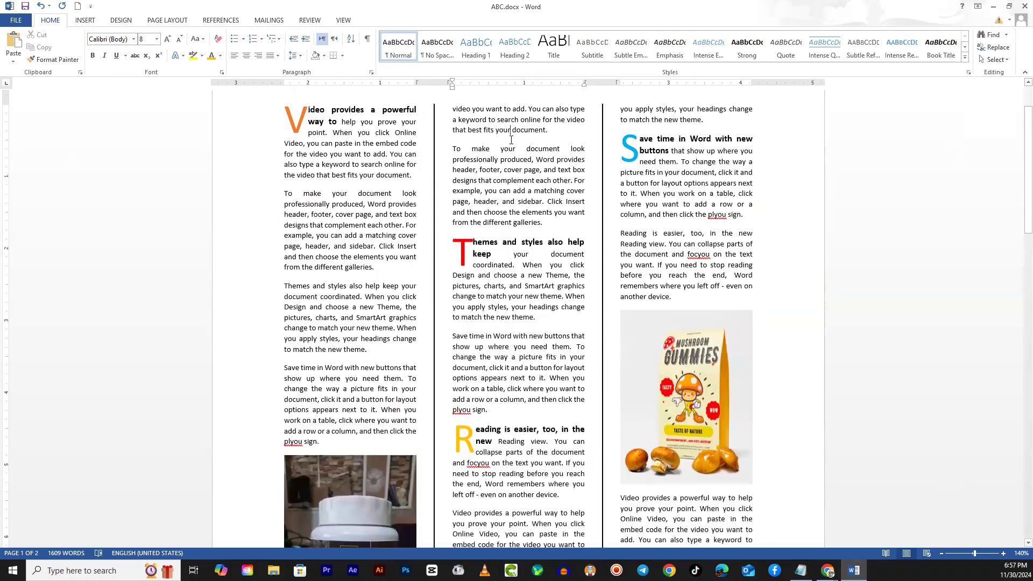
pyautogui.press('Return')
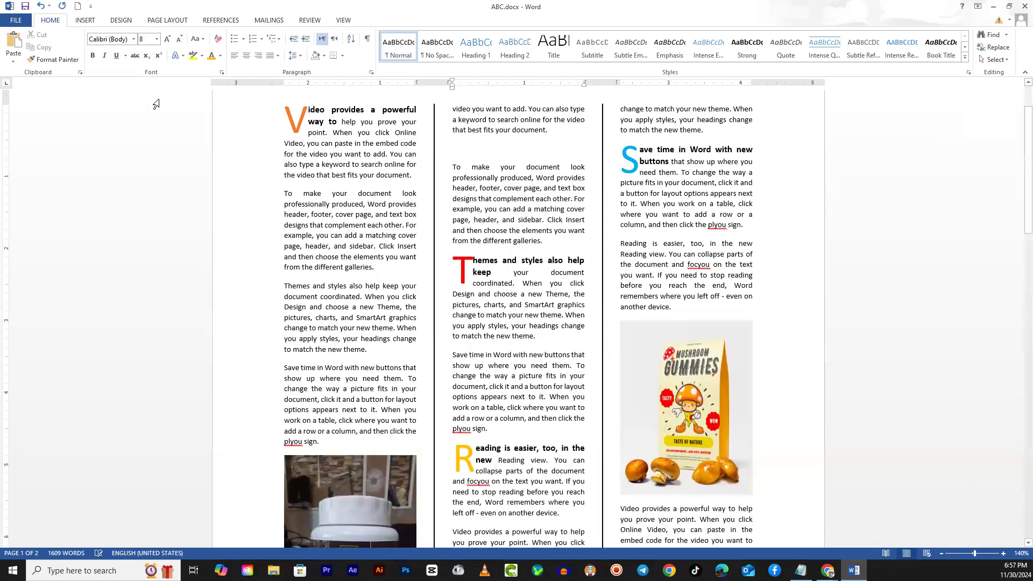
# - Insert the picture Screenshot_2.jpg from the Desktop on the empty line in the second column
pyautogui.click(87, 20)
pyautogui.click(114, 46)
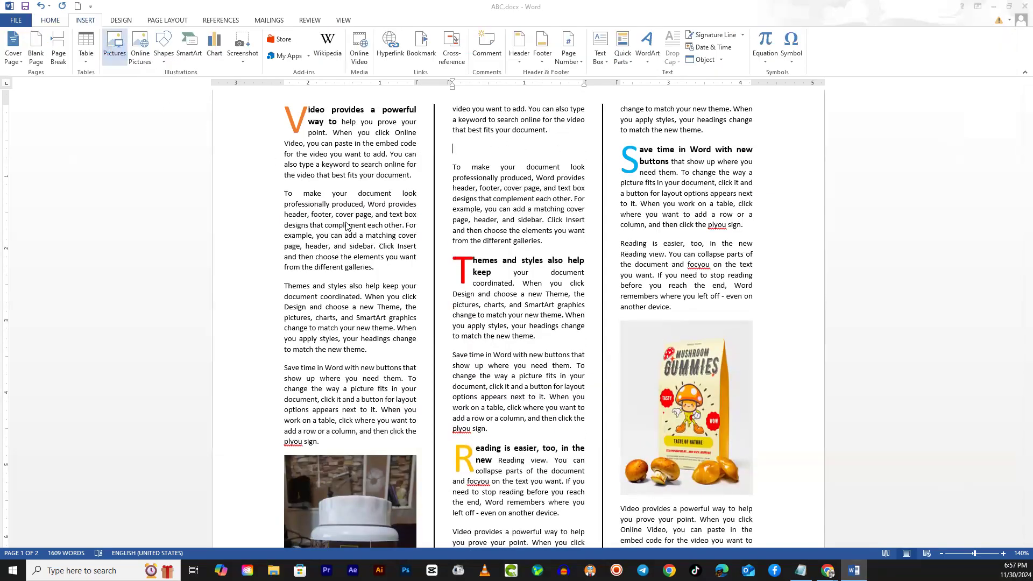
pyautogui.scroll(2, 301, 162)
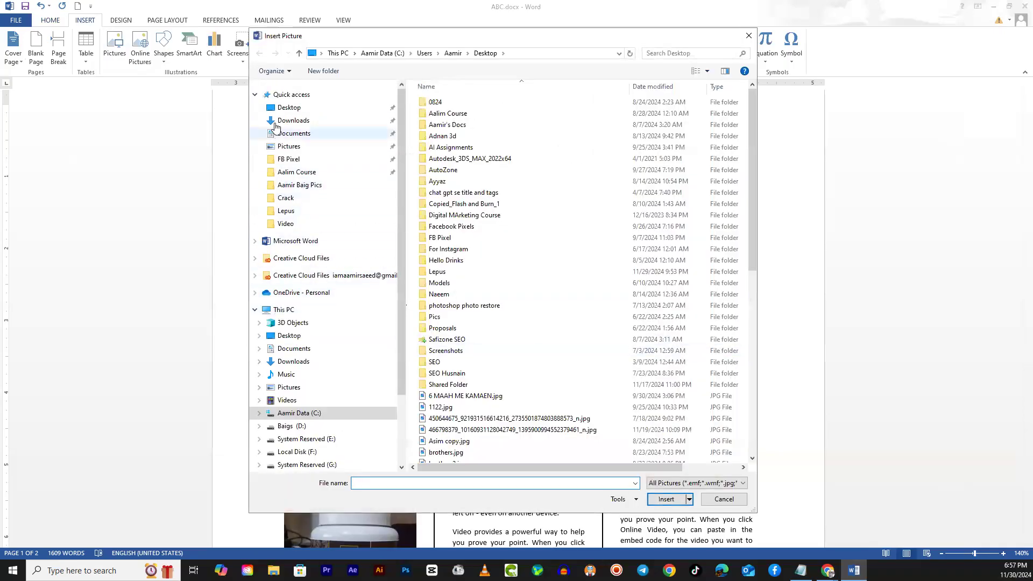
pyautogui.click(289, 107)
pyautogui.scroll(-3, 640, 405)
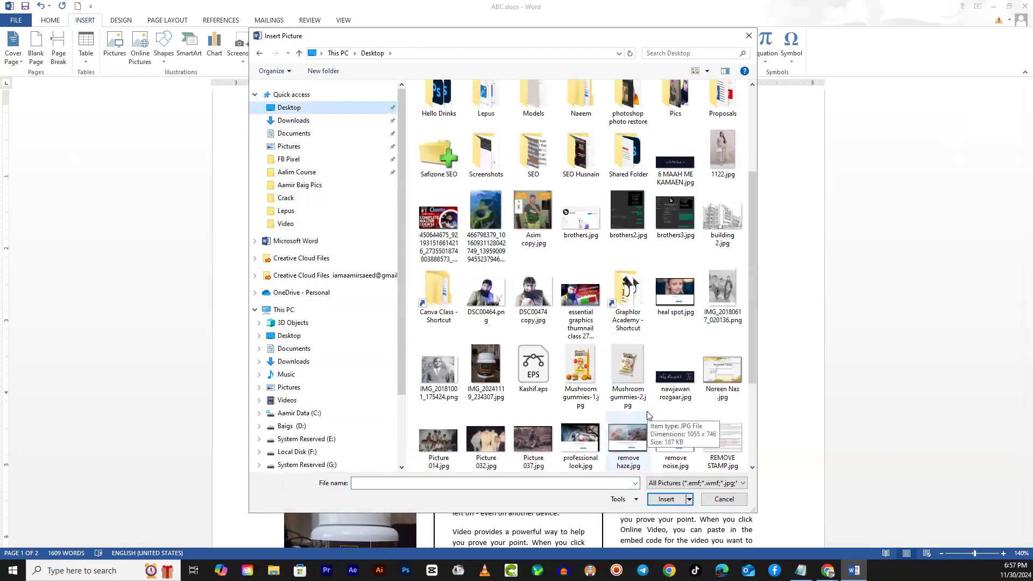
pyautogui.scroll(-3, 647, 415)
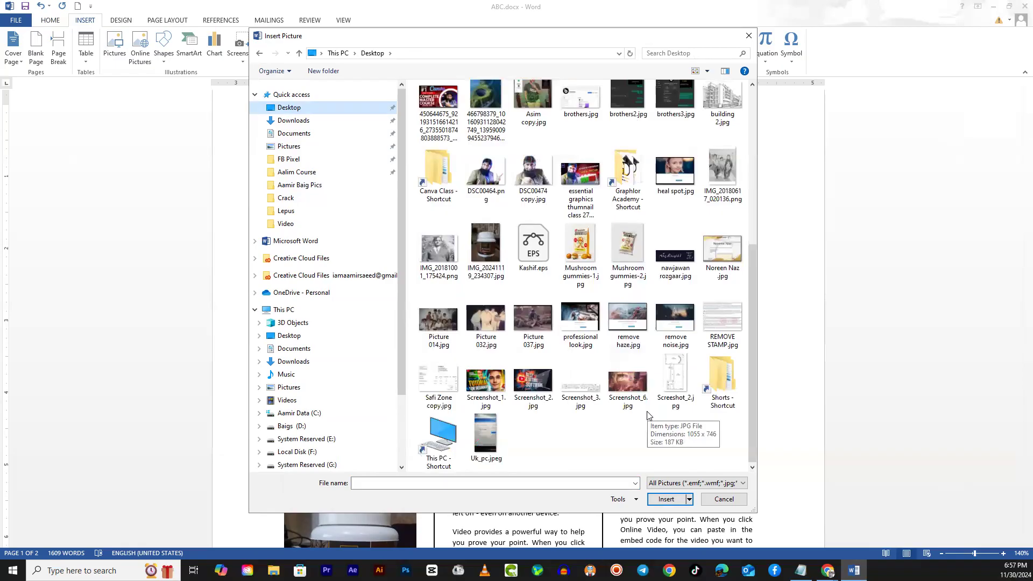
pyautogui.click(535, 387)
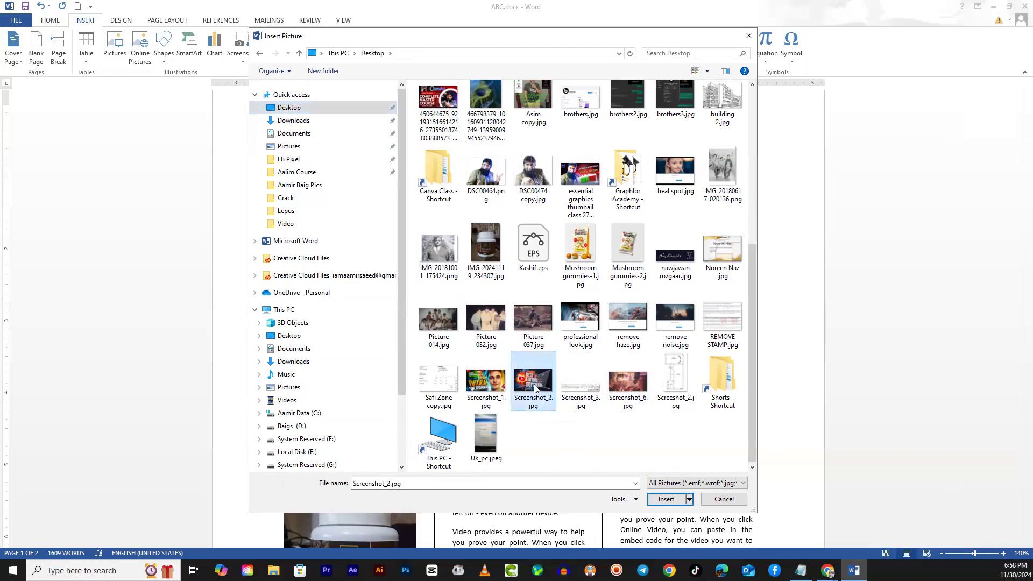
pyautogui.click(658, 500)
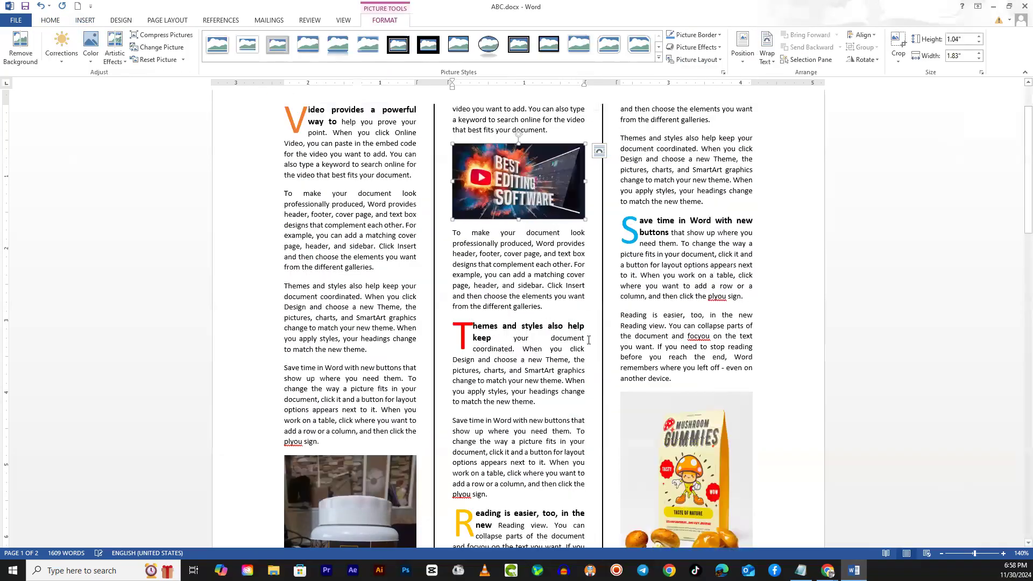
# - Enlarge the "Best Editing Software" picture slightly so it extends just past the second column's text width
pyautogui.click(560, 379)
pyautogui.scroll(3, 555, 334)
pyautogui.click(552, 290)
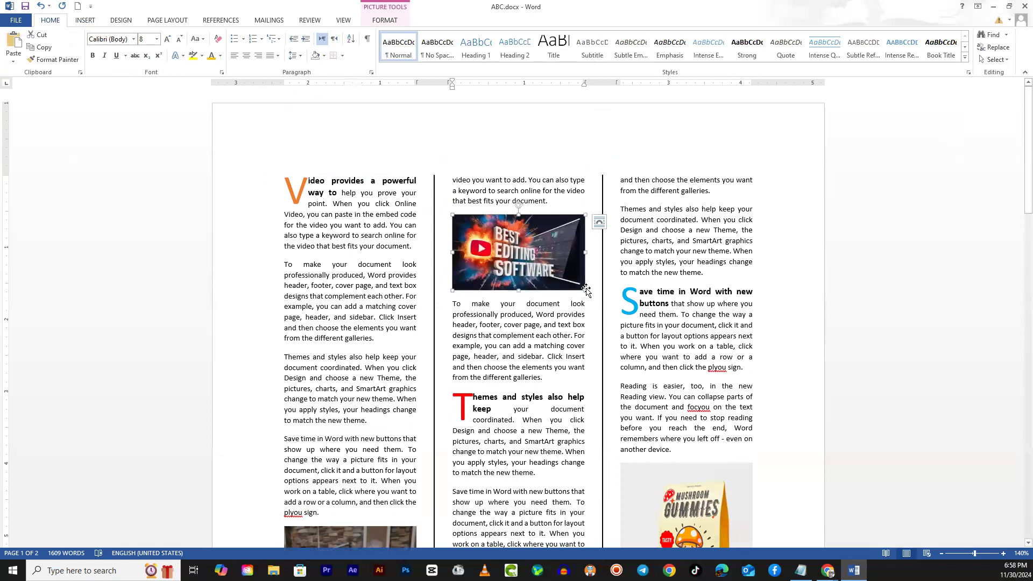
pyautogui.moveTo(587, 291); pyautogui.dragTo(594, 295)
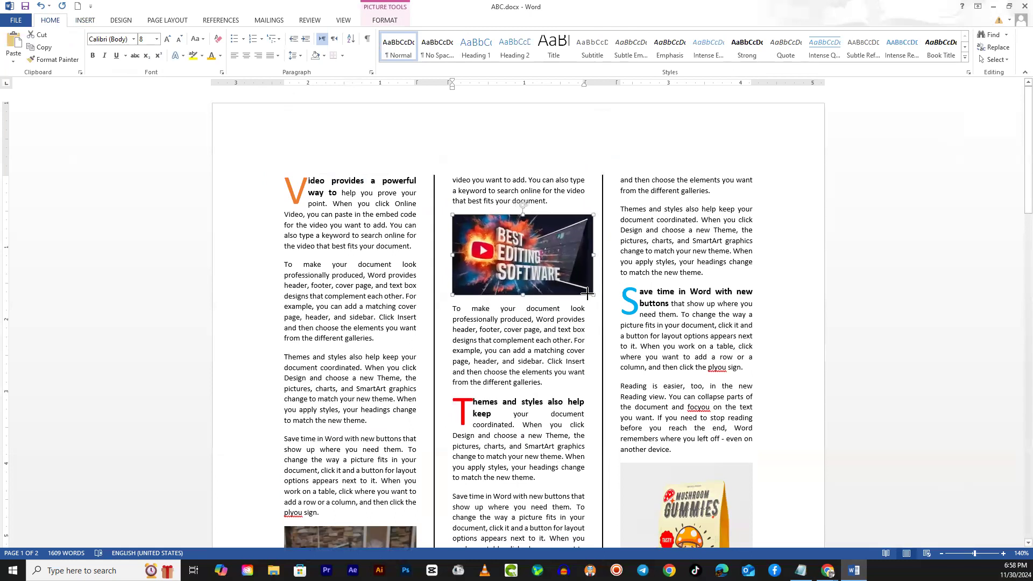
pyautogui.click(560, 390)
# - Compare the layout of the document's two pages with the Tribune ePaper newspaper page open in Chrome
pyautogui.scroll(-9, 559, 402)
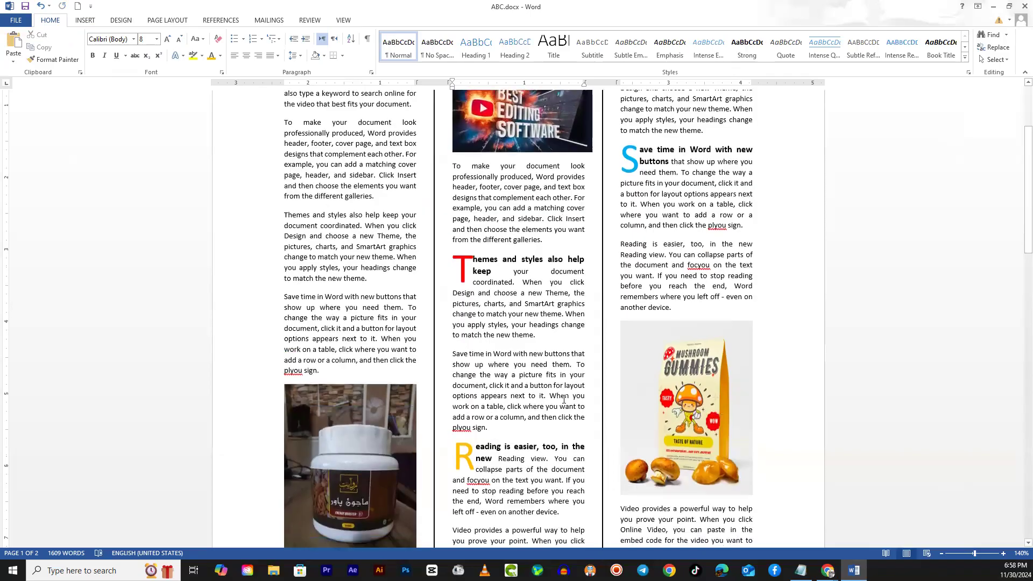
pyautogui.scroll(-3, 558, 403)
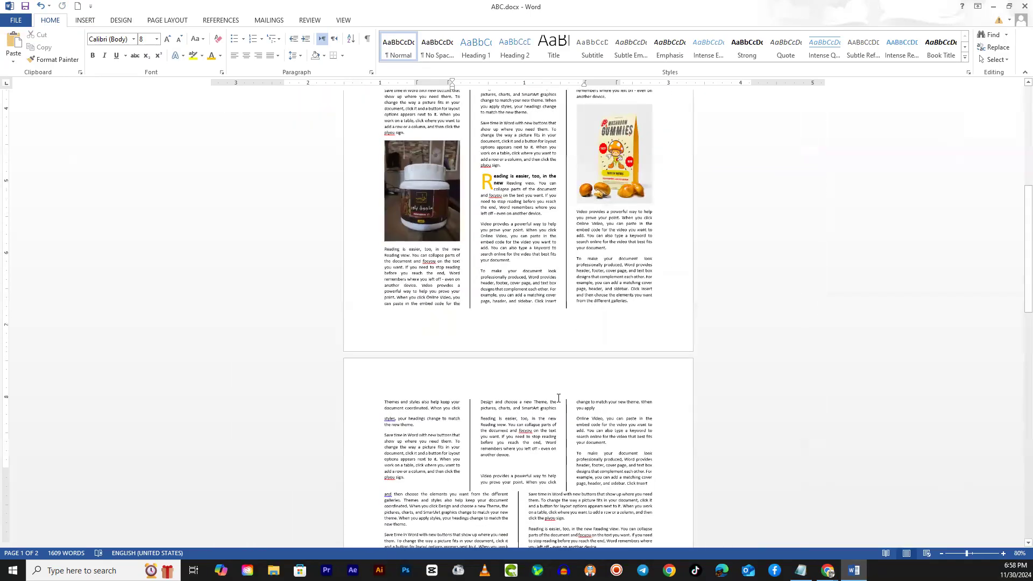
pyautogui.scroll(-4, 559, 398)
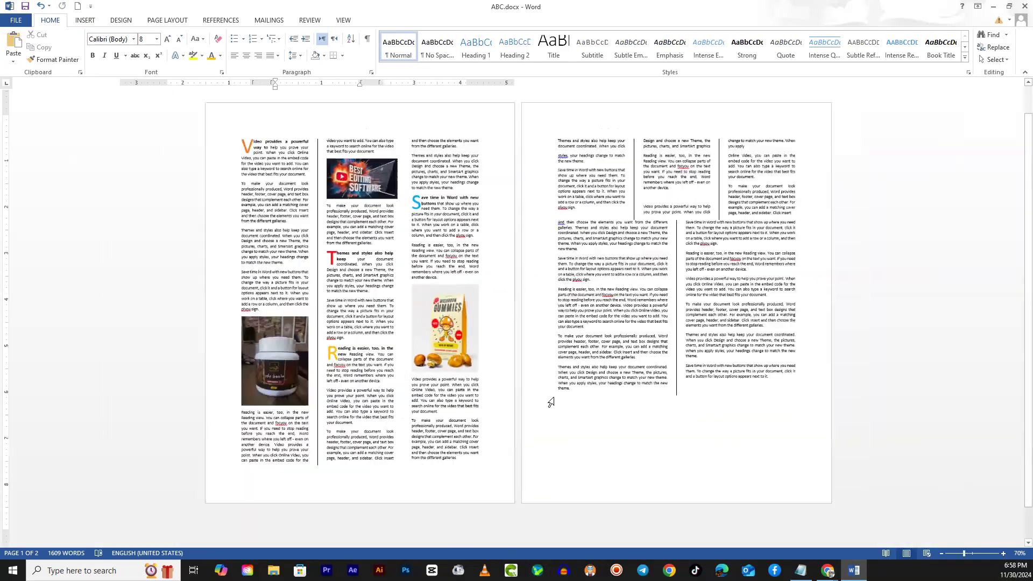
pyautogui.scroll(2, 560, 380)
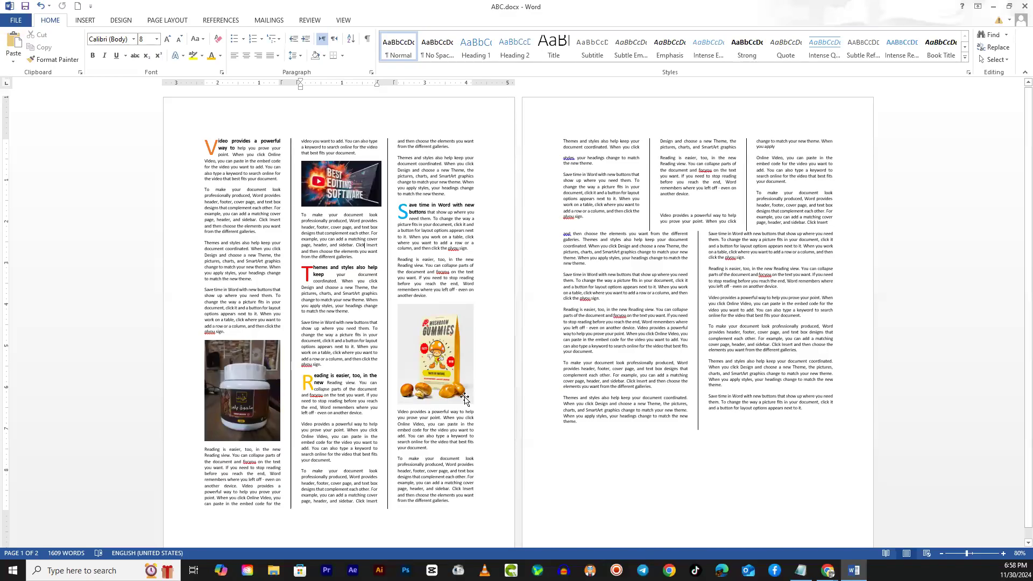
pyautogui.scroll(2, 464, 398)
pyautogui.click(828, 570)
pyautogui.click(975, 521)
pyautogui.scroll(-5, 570, 431)
pyautogui.scroll(5, 571, 431)
pyautogui.scroll(3, 567, 387)
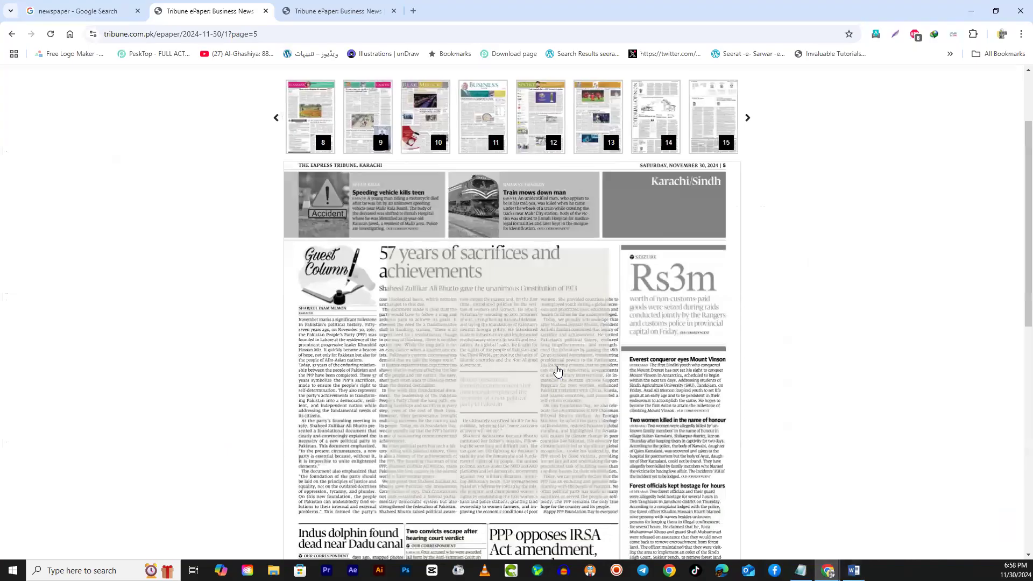
pyautogui.click(974, 12)
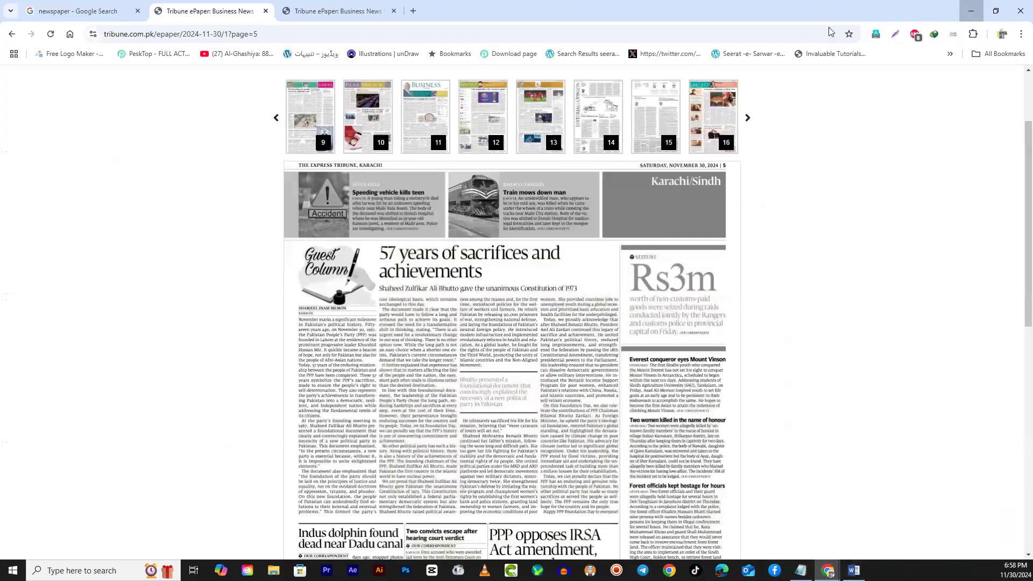
pyautogui.scroll(-2, 539, 482)
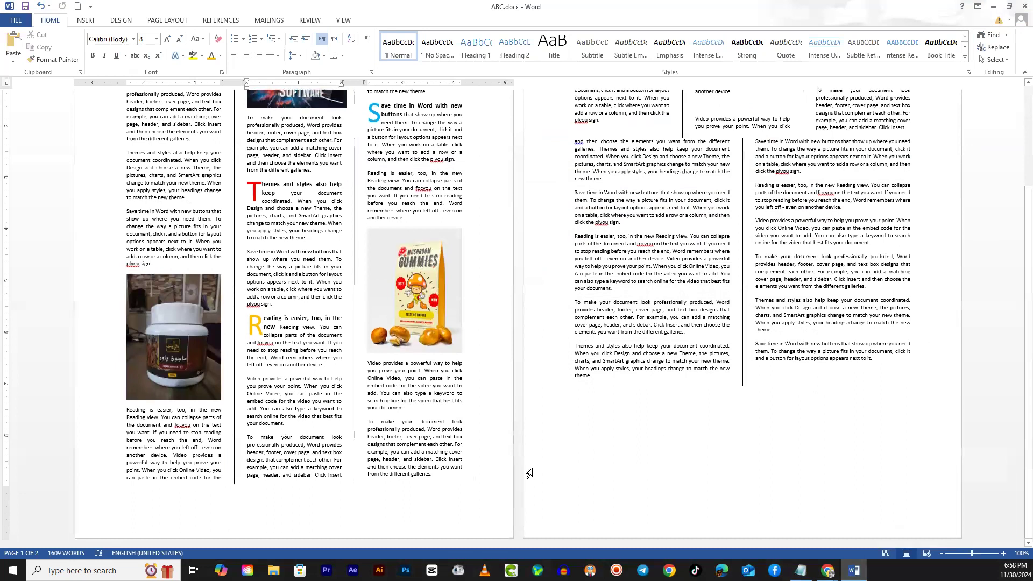
pyautogui.scroll(4, 302, 457)
pyautogui.scroll(1, 302, 457)
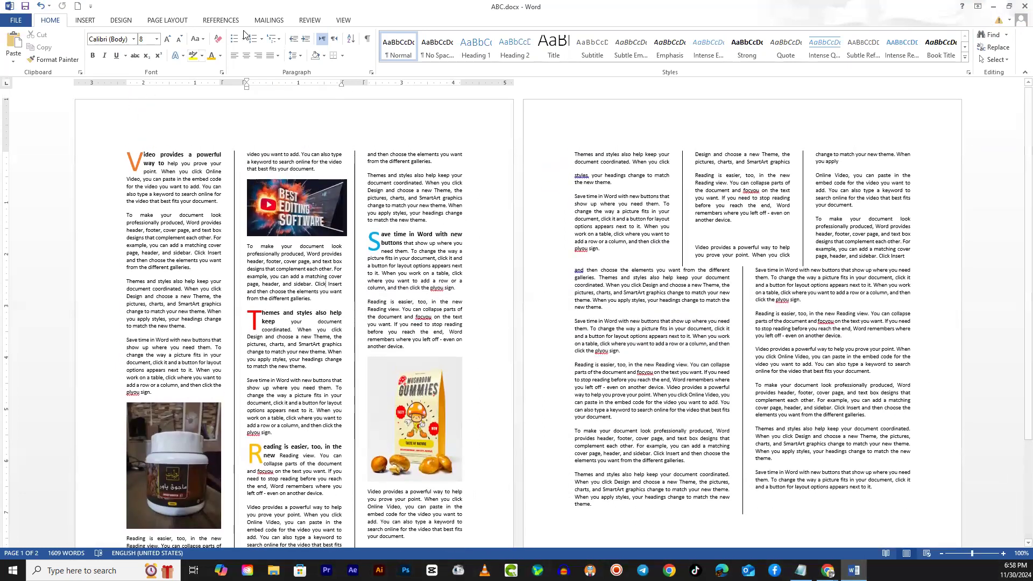
pyautogui.click(178, 23)
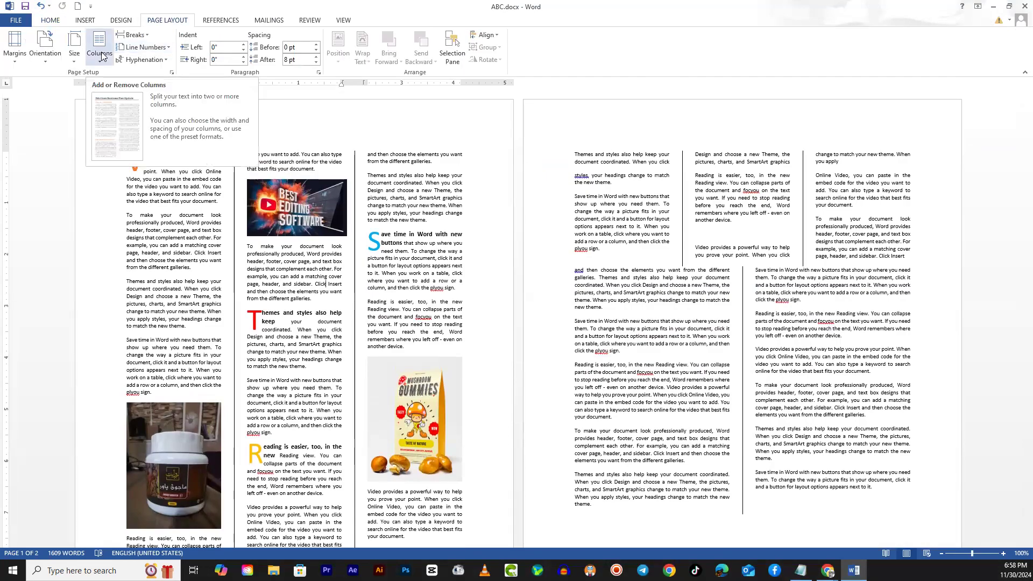
# - Generate sample paragraphs with =rand() on the empty line below the two-column text on page 2
pyautogui.scroll(-3, 599, 472)
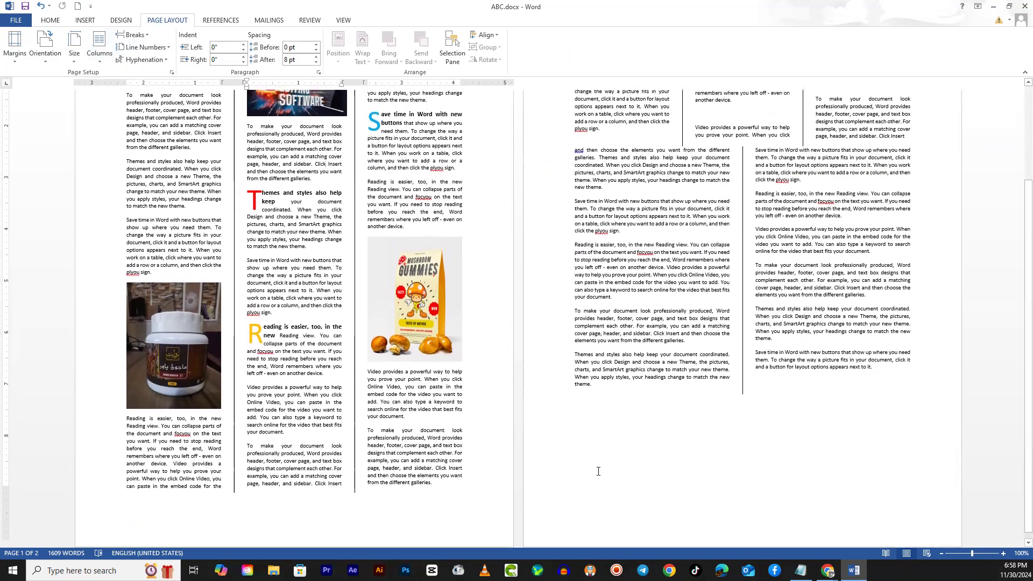
pyautogui.click(630, 433)
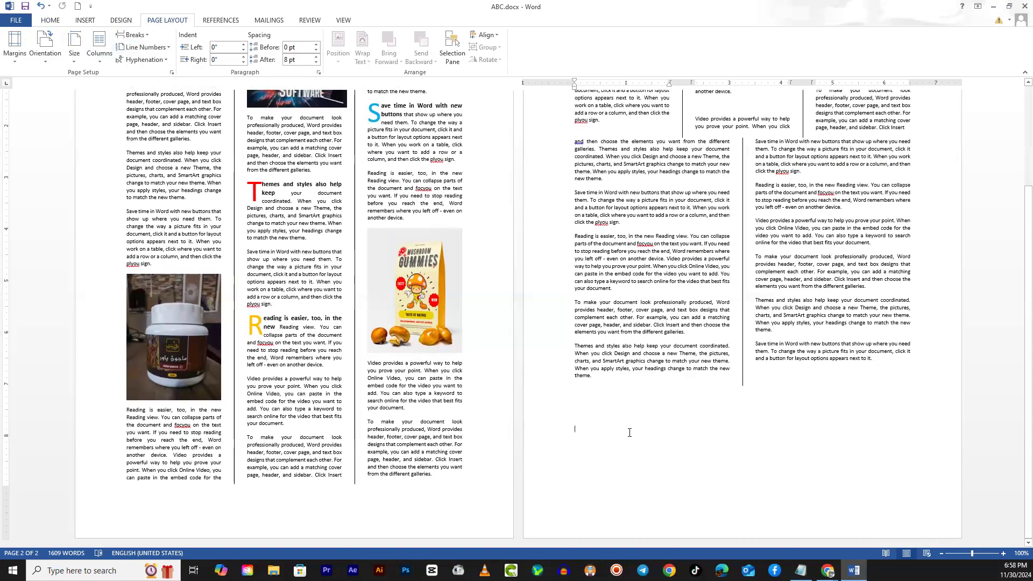
pyautogui.scroll(17, 625, 437)
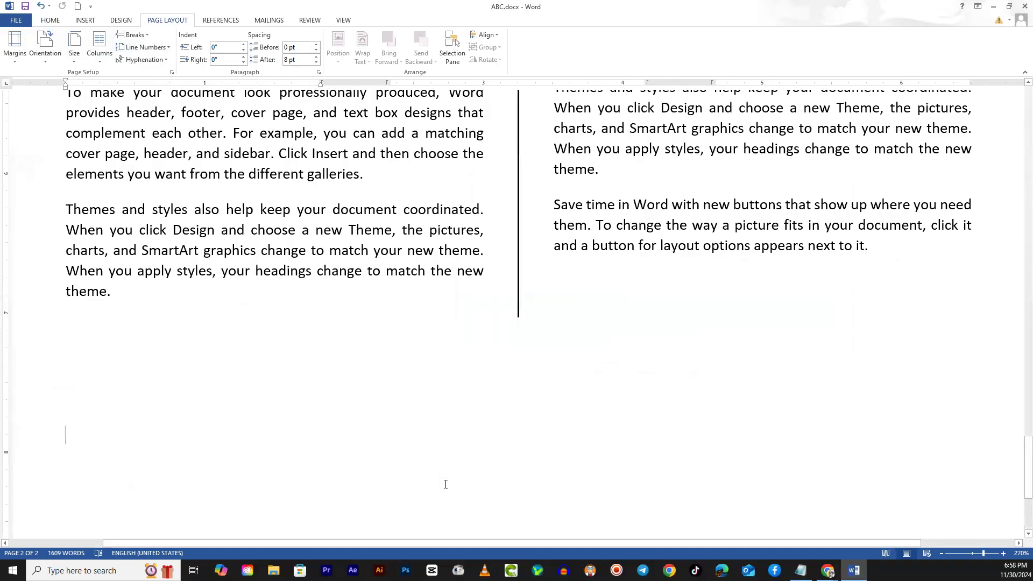
pyautogui.write('=rand')
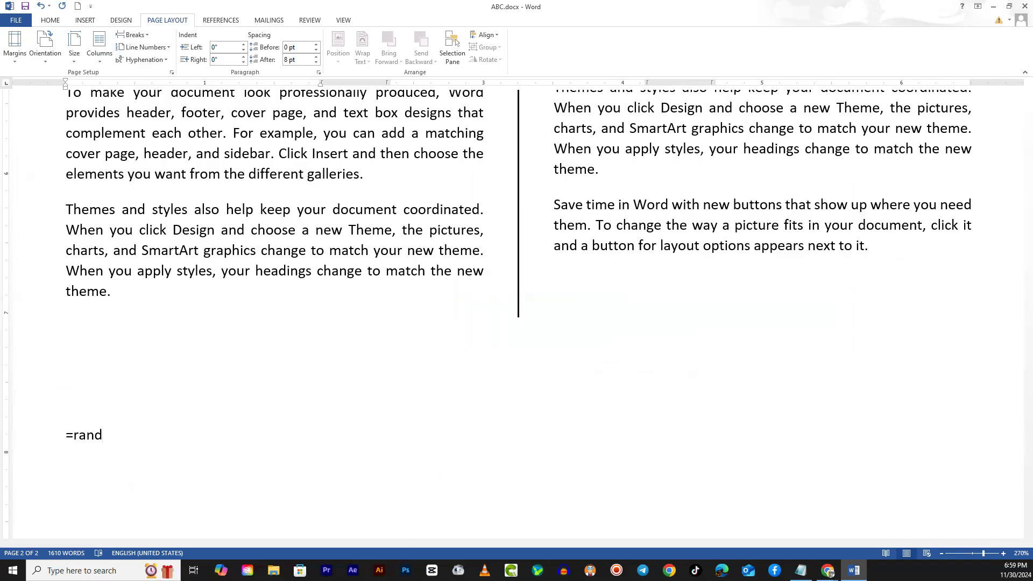
pyautogui.write('()')
pyautogui.press('Return')
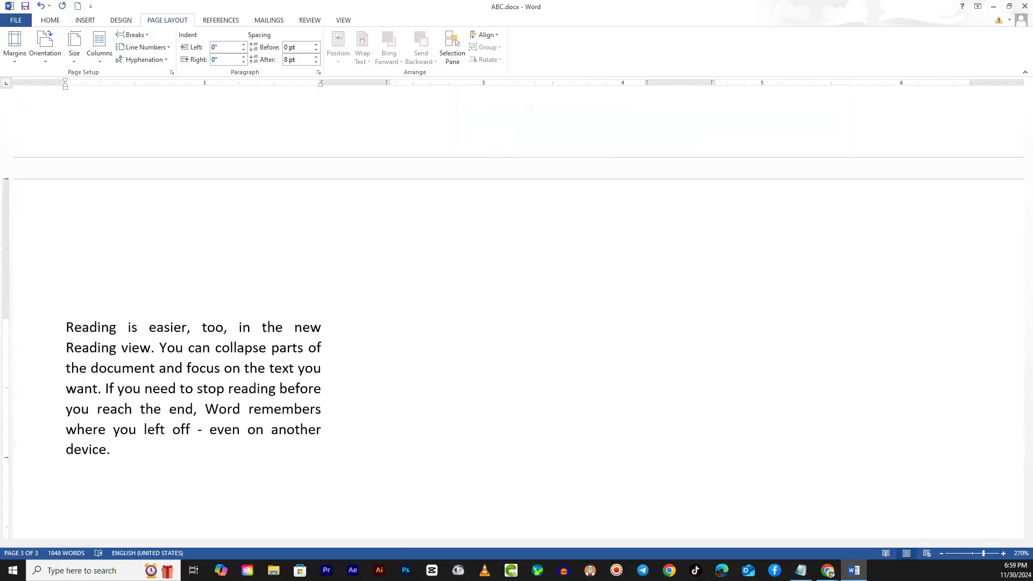
# - Undo the generated sample paragraphs and delete the =rand() text below the two-column section
pyautogui.scroll(15, 514, 414)
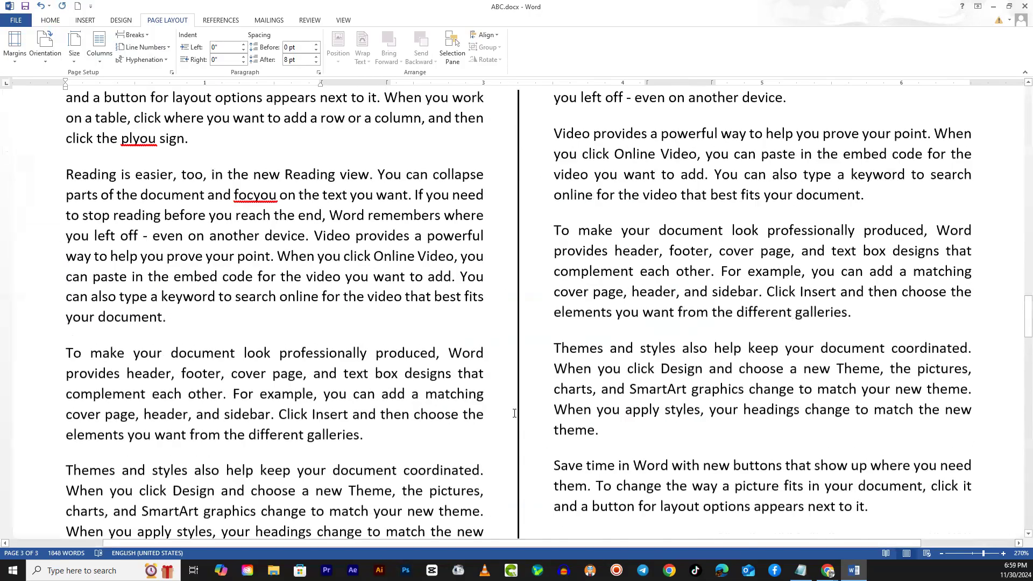
pyautogui.hotkey('ctrl', 'z')
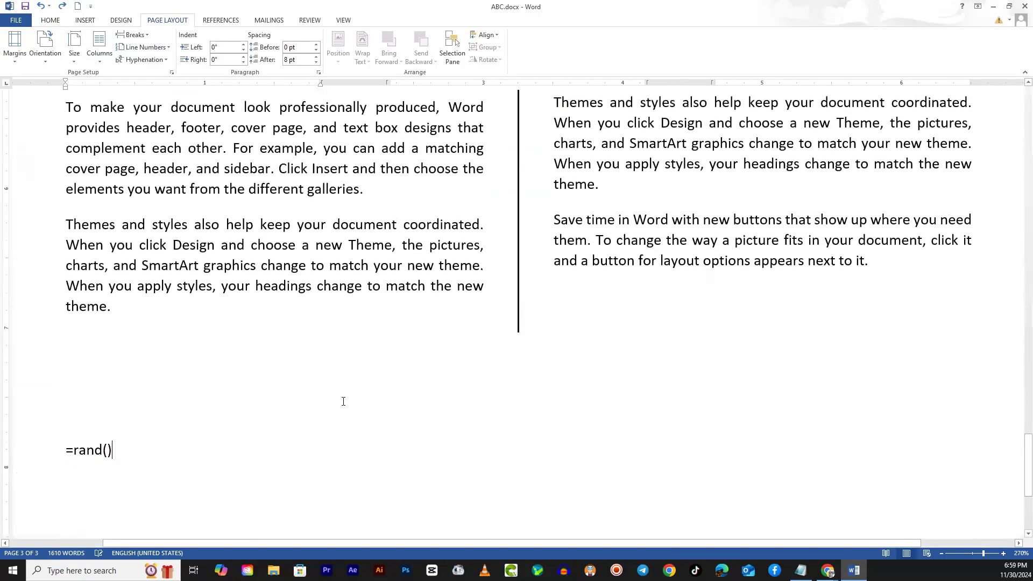
pyautogui.moveTo(128, 458); pyautogui.dragTo(67, 447)
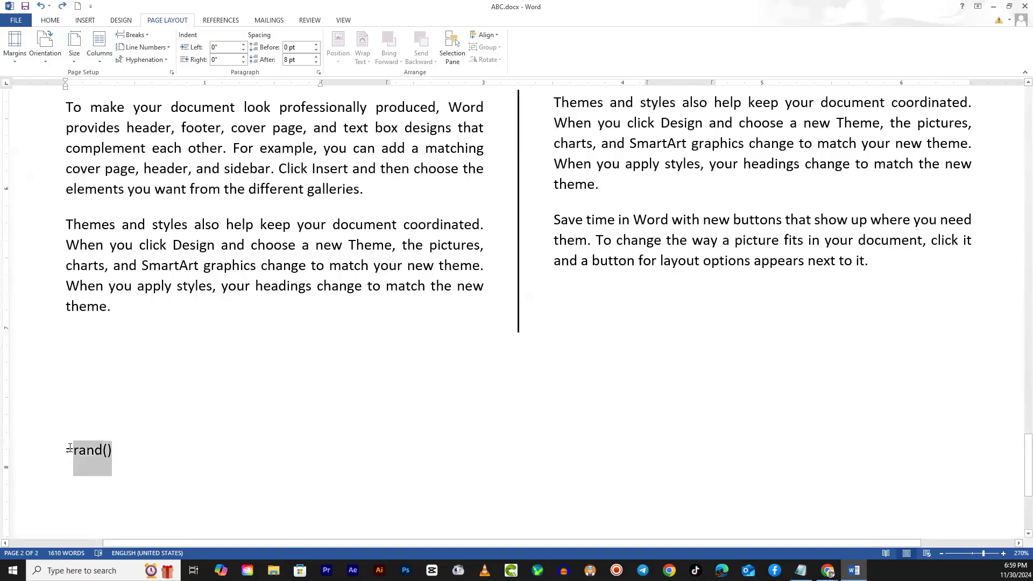
pyautogui.press('BackSpace')
# - Review the columns, drop caps and pictures across both pages of the newspaper layout
pyautogui.scroll(10, 390, 341)
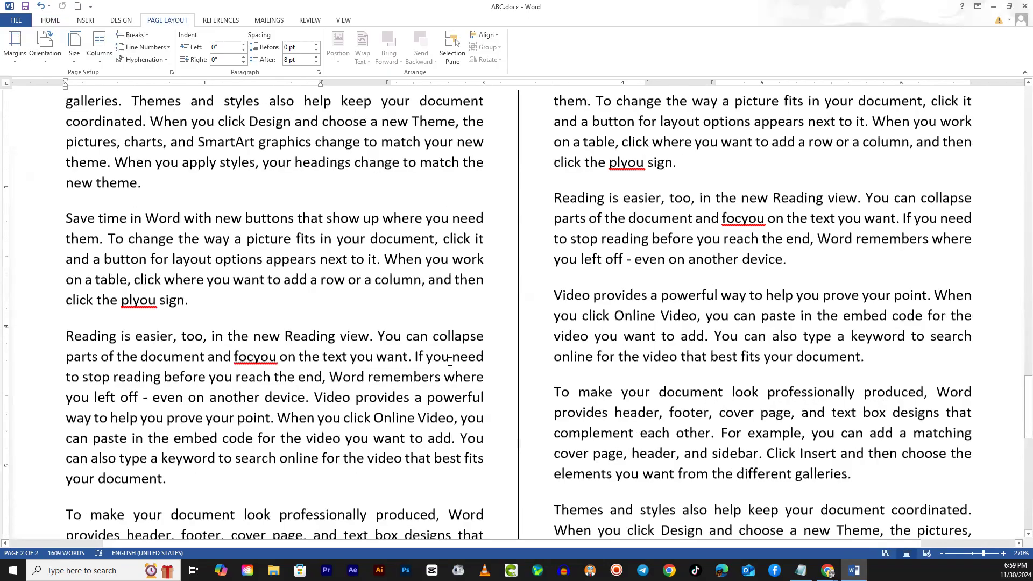
pyautogui.scroll(-7, 454, 362)
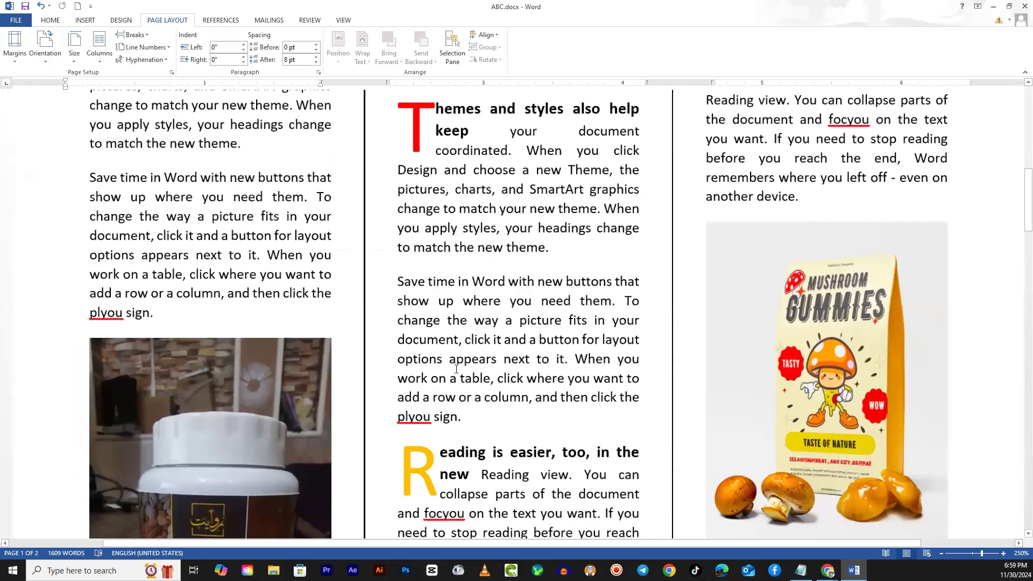
pyautogui.scroll(-2, 454, 376)
pyautogui.scroll(4, 667, 346)
pyautogui.scroll(3, 668, 346)
pyautogui.scroll(-4, 699, 366)
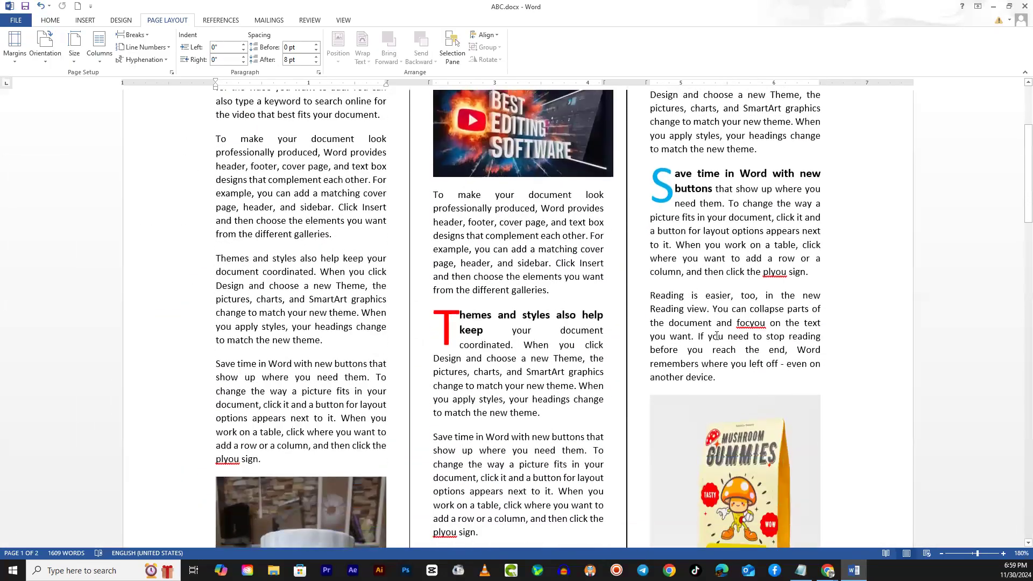
pyautogui.scroll(3, 700, 366)
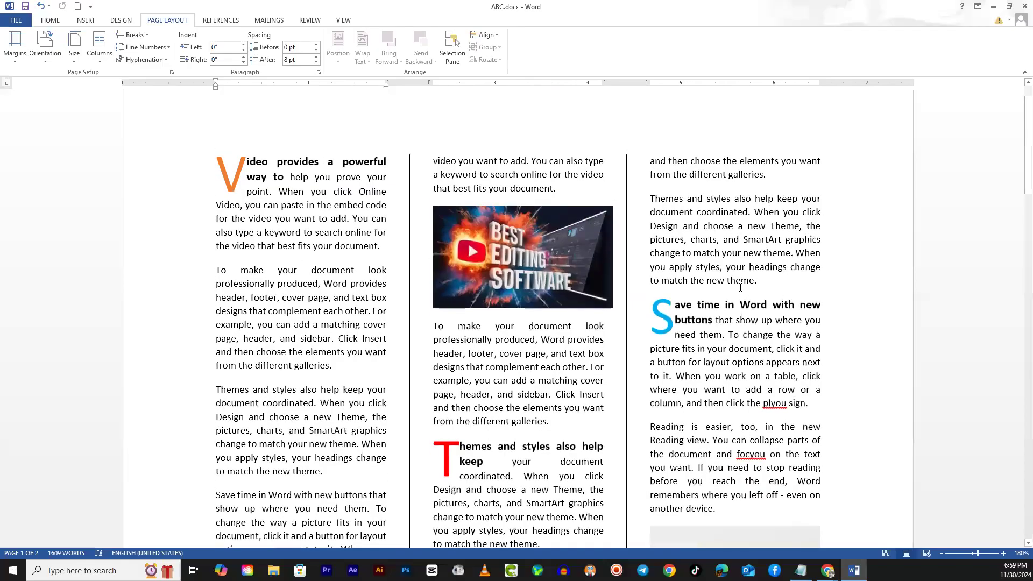
pyautogui.scroll(-6, 774, 343)
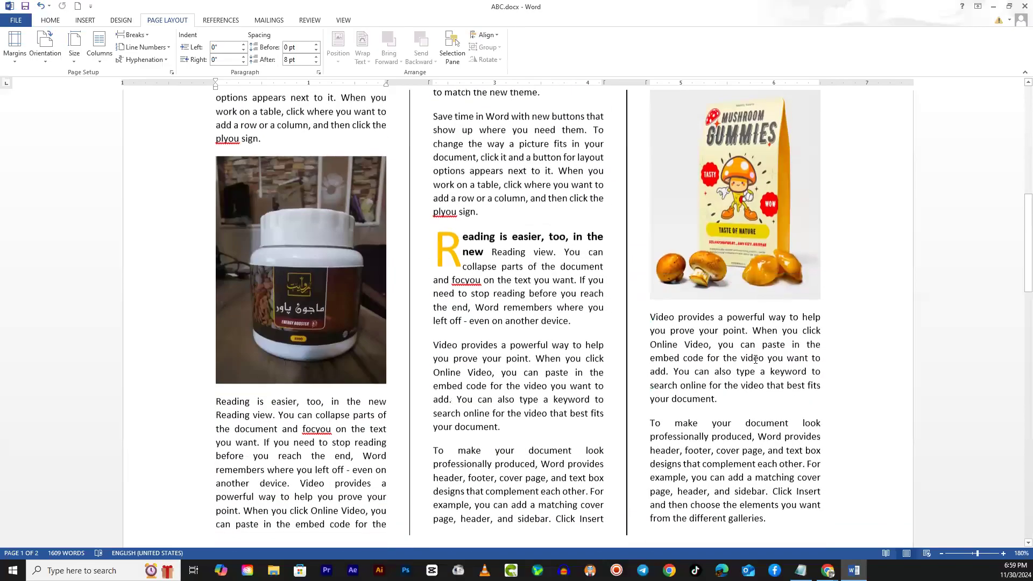
pyautogui.scroll(-7, 726, 356)
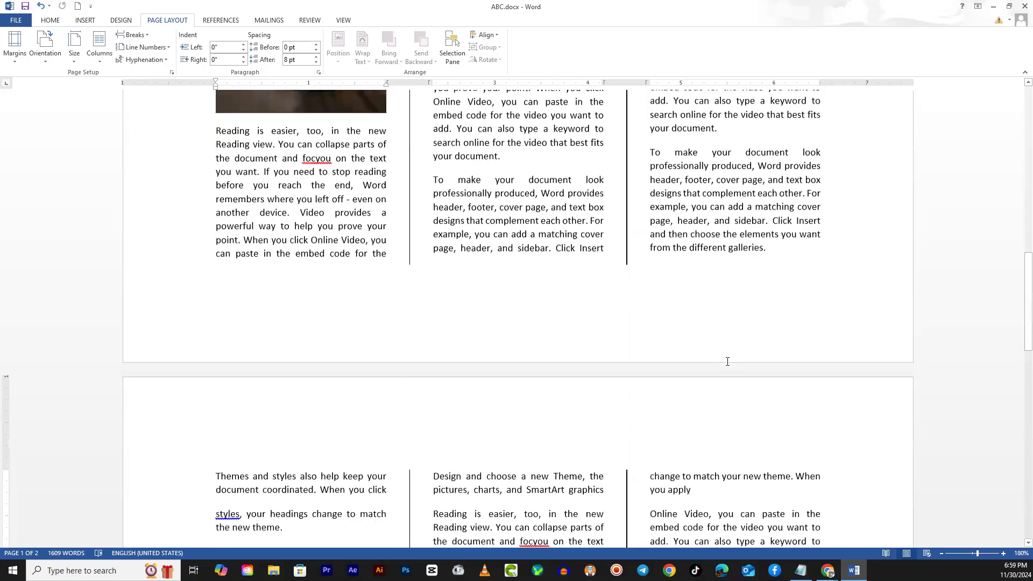
pyautogui.scroll(-3, 735, 361)
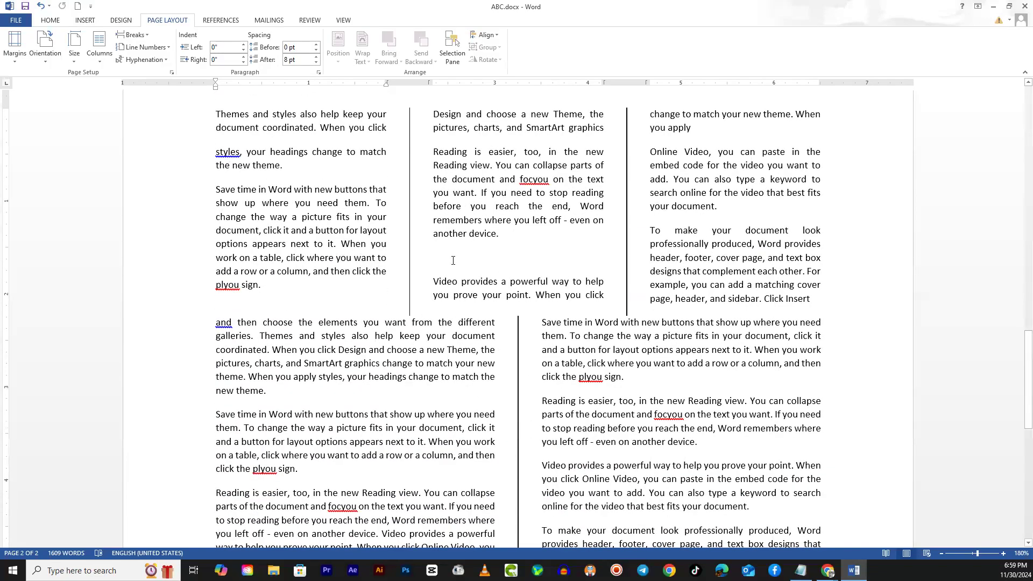
pyautogui.scroll(8, 453, 260)
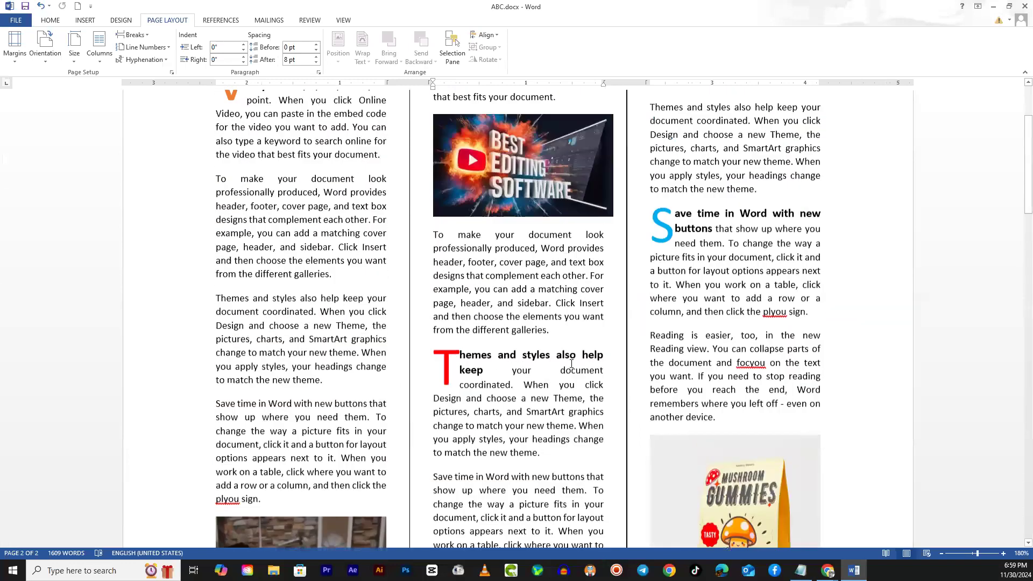
pyautogui.scroll(3, 572, 364)
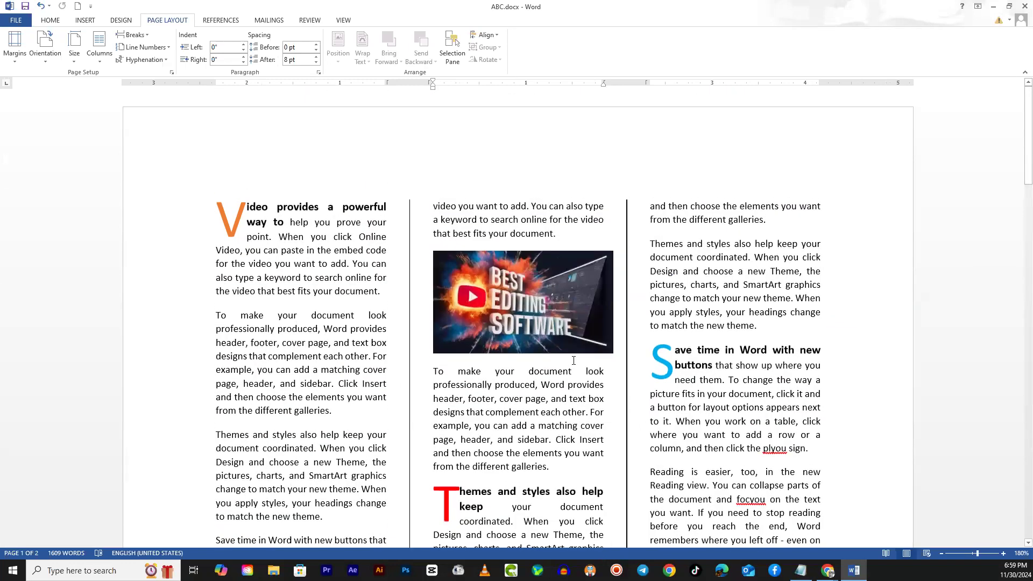
pyautogui.click(330, 133)
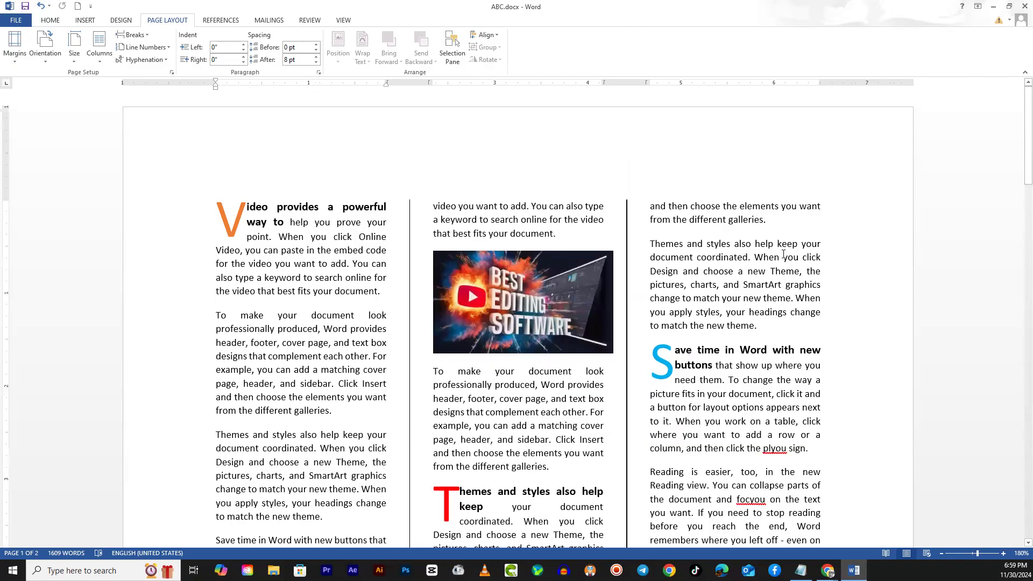
pyautogui.click(874, 255)
pyautogui.click(454, 372)
pyautogui.click(845, 346)
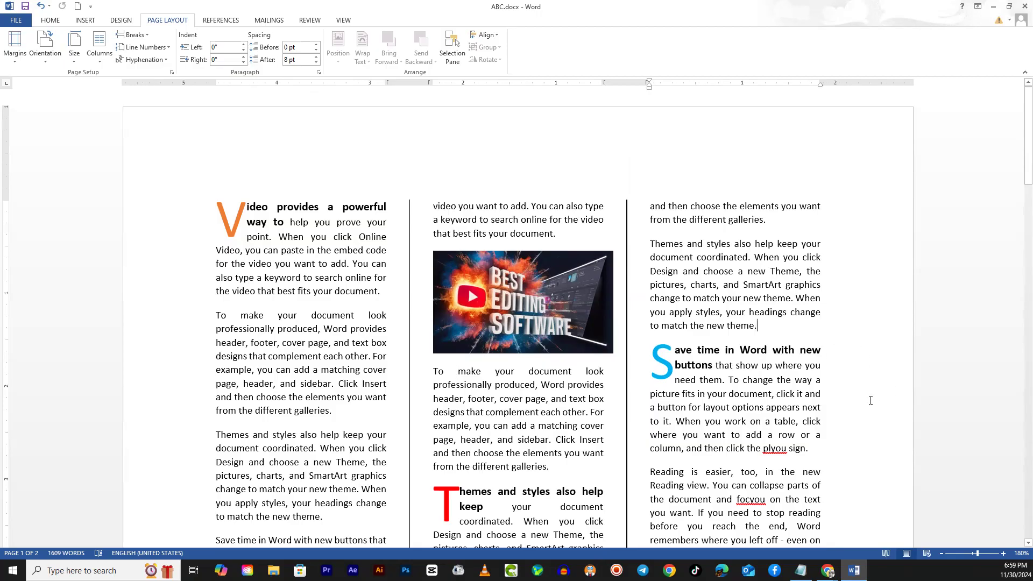